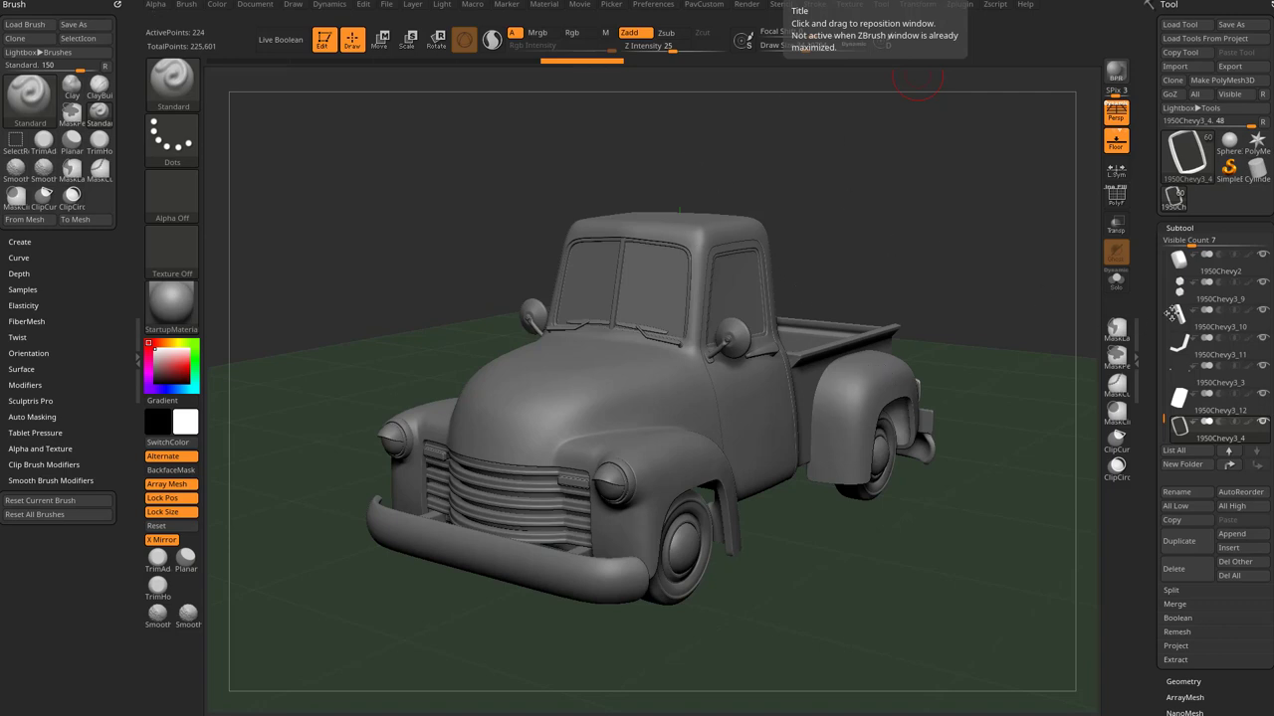
- Scroll the Subtool list and shrink the brush draw size from about 34 to 21.83
drag(1164, 428, 1164, 254)
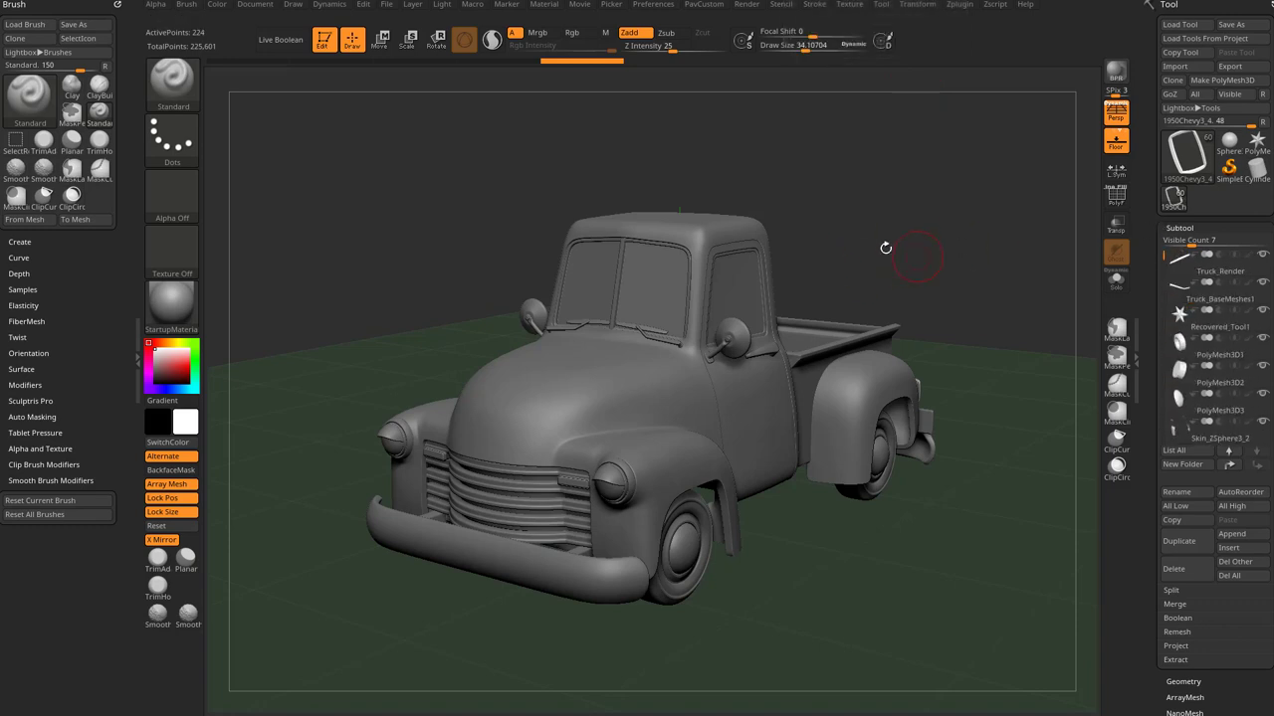
key(s)
click(1001, 251)
- Dock Zplugin in the left tray, collapse Clean Tool Master and ZBrush Compositor, and set draw size near 23.3
click(959, 4)
drag(952, 15, 64, 85)
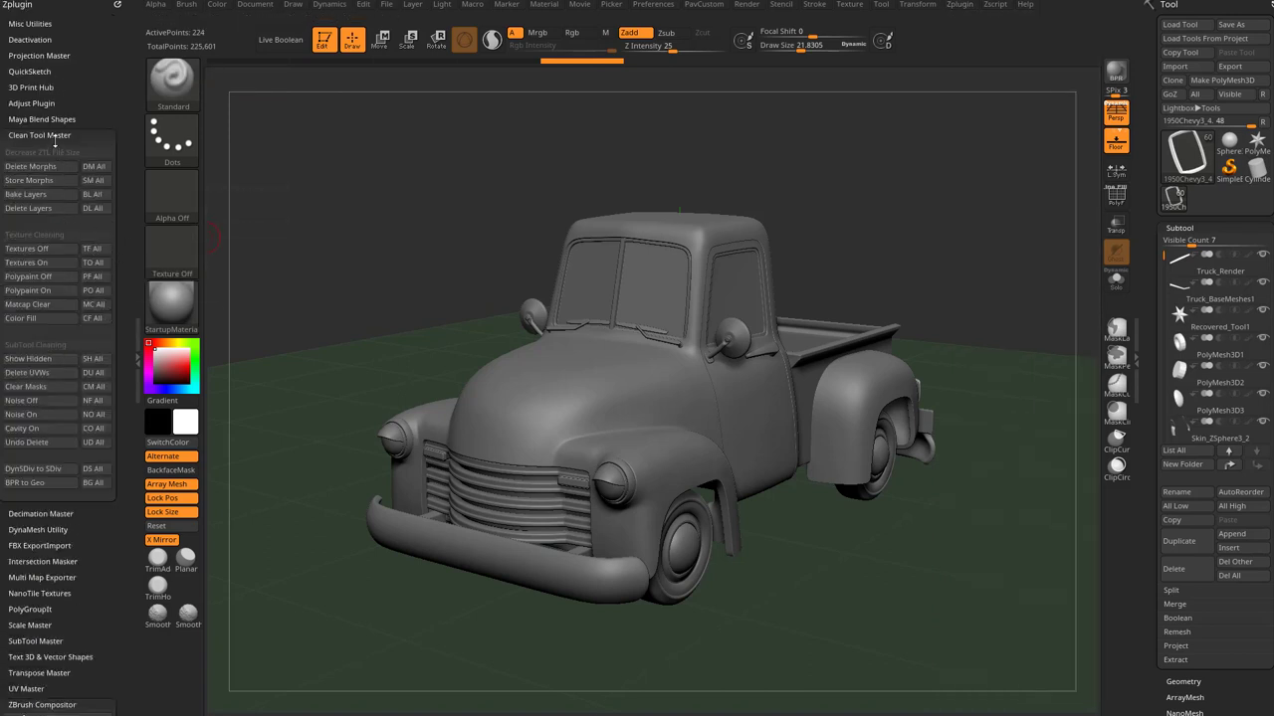
click(54, 139)
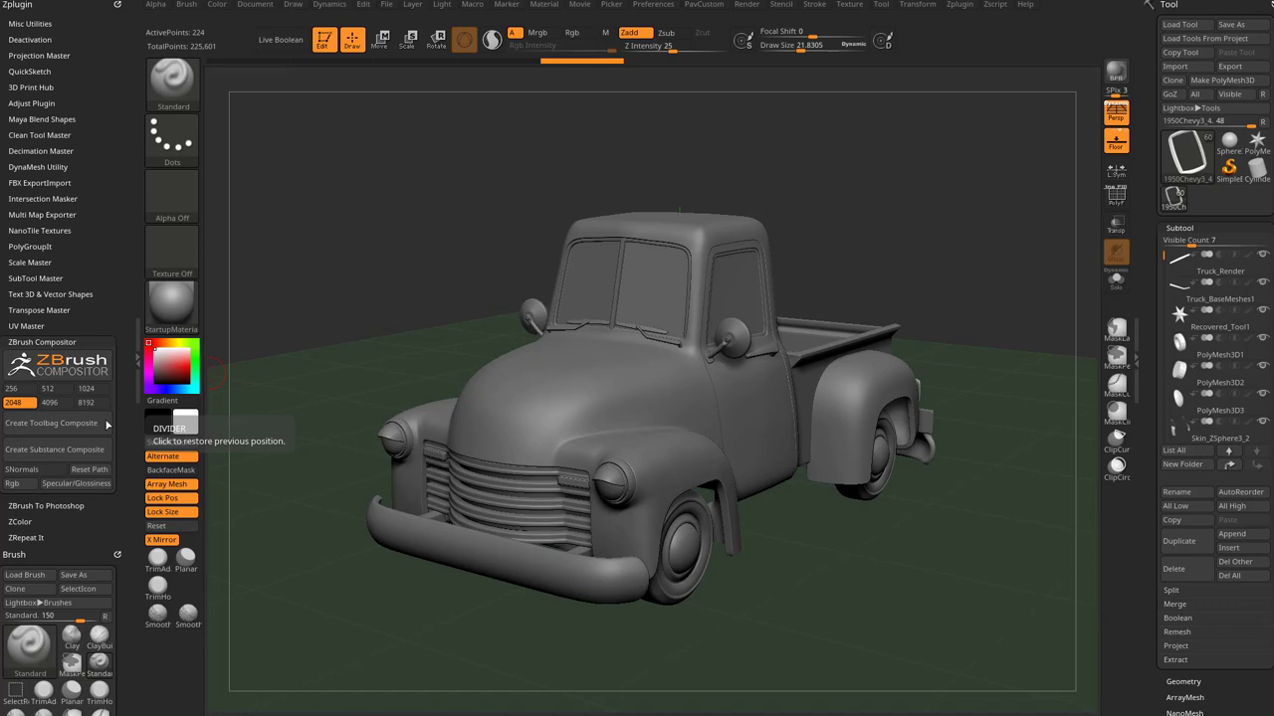
key(shift)
click(32, 342)
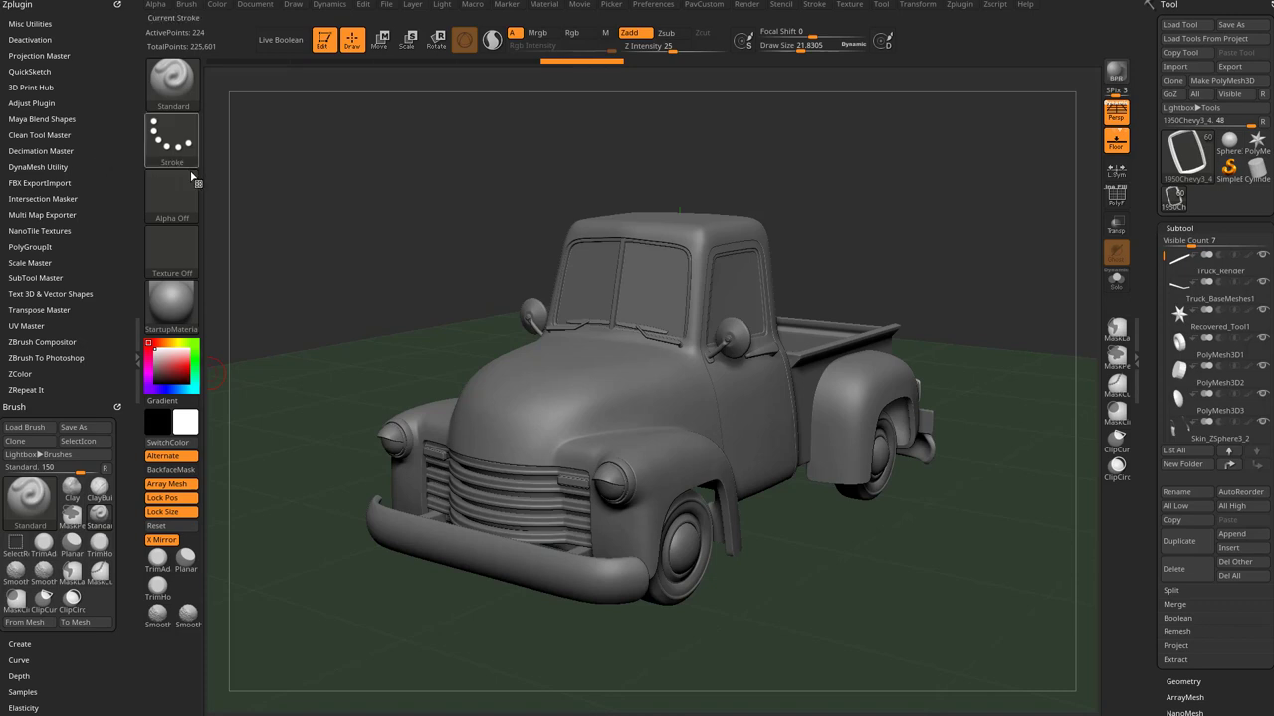
key(s)
drag(601, 156, 575, 164)
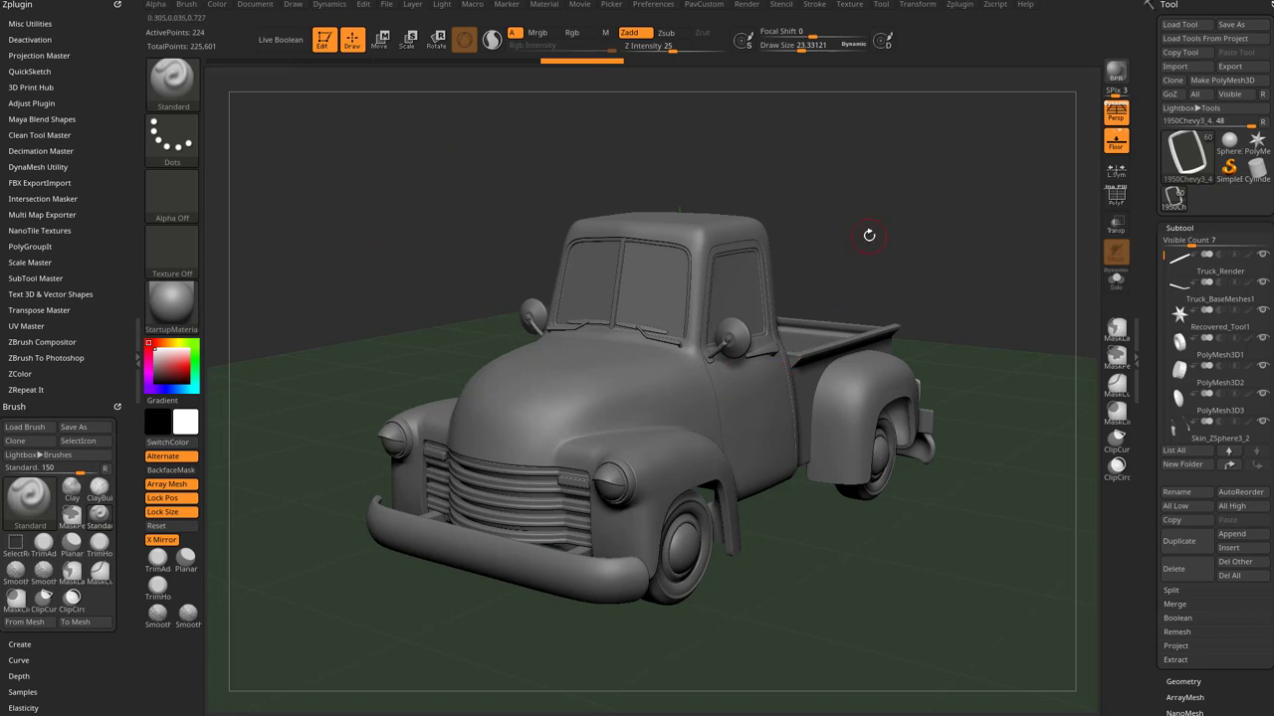
- Turn off Pro proportions and resize the document to 1920 × 1080
click(266, 6)
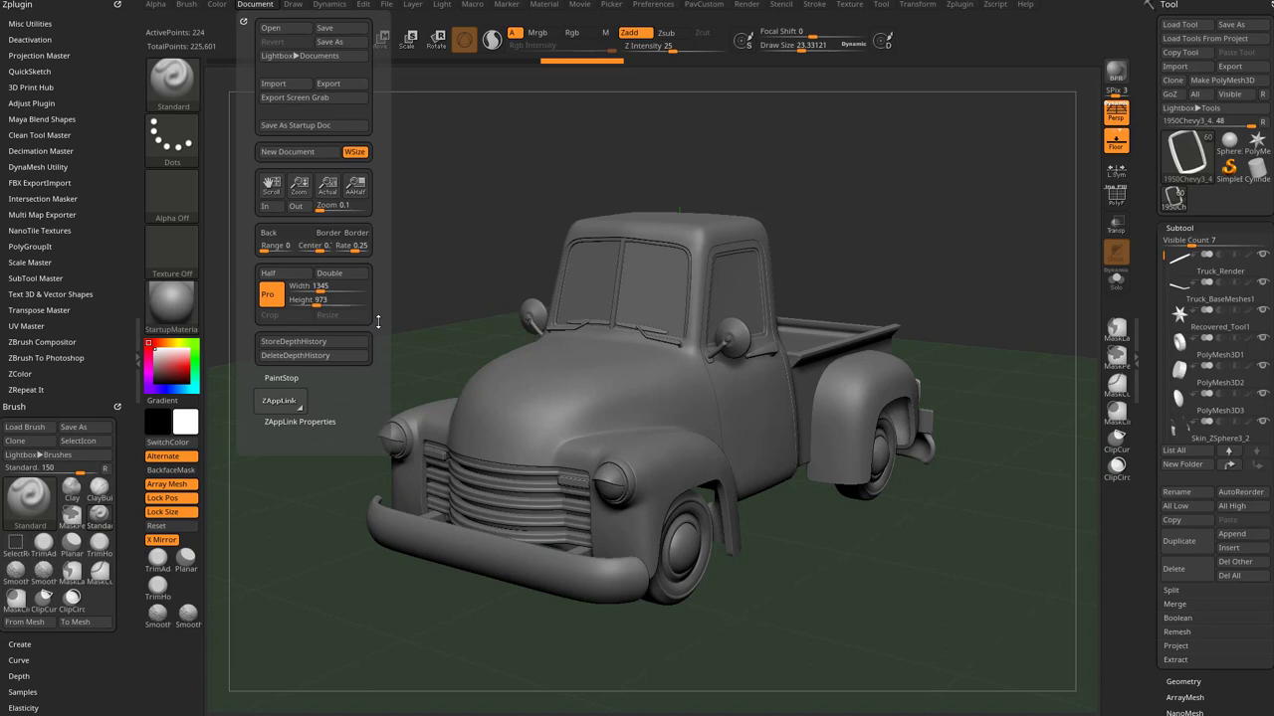
click(267, 295)
click(298, 286)
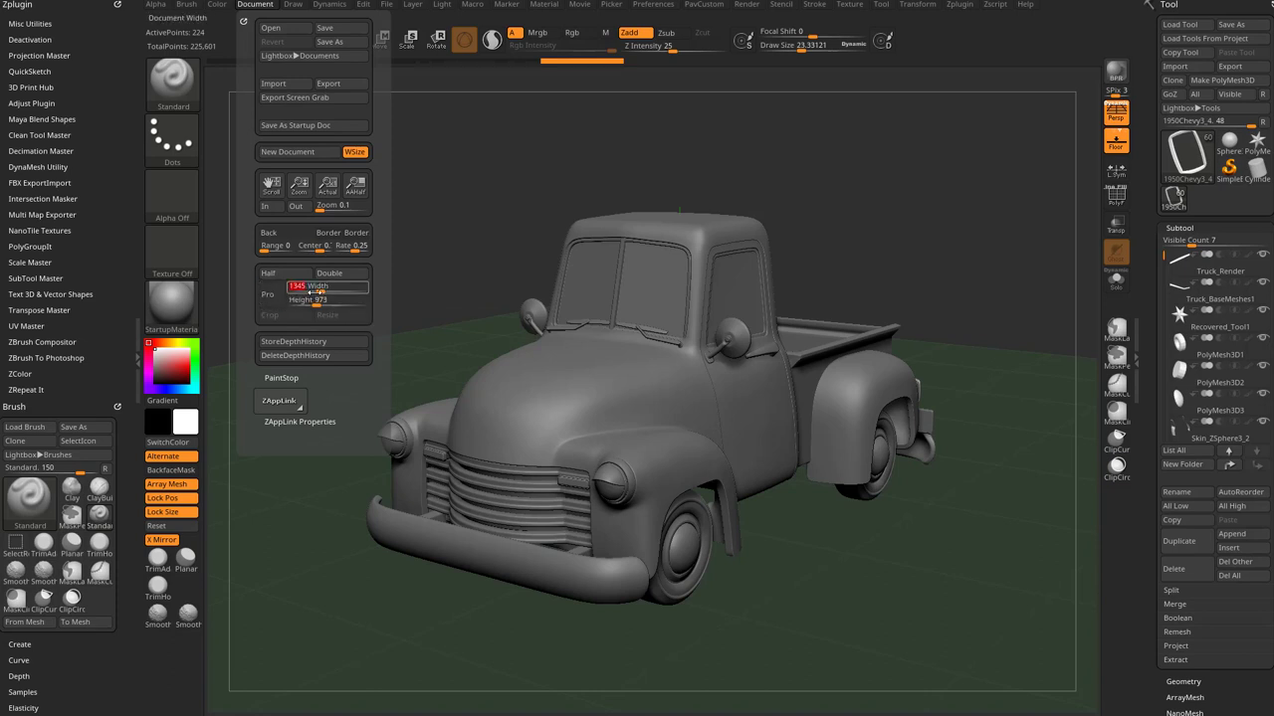
text(1920)
key(Tab)
text(1080)
key(Return)
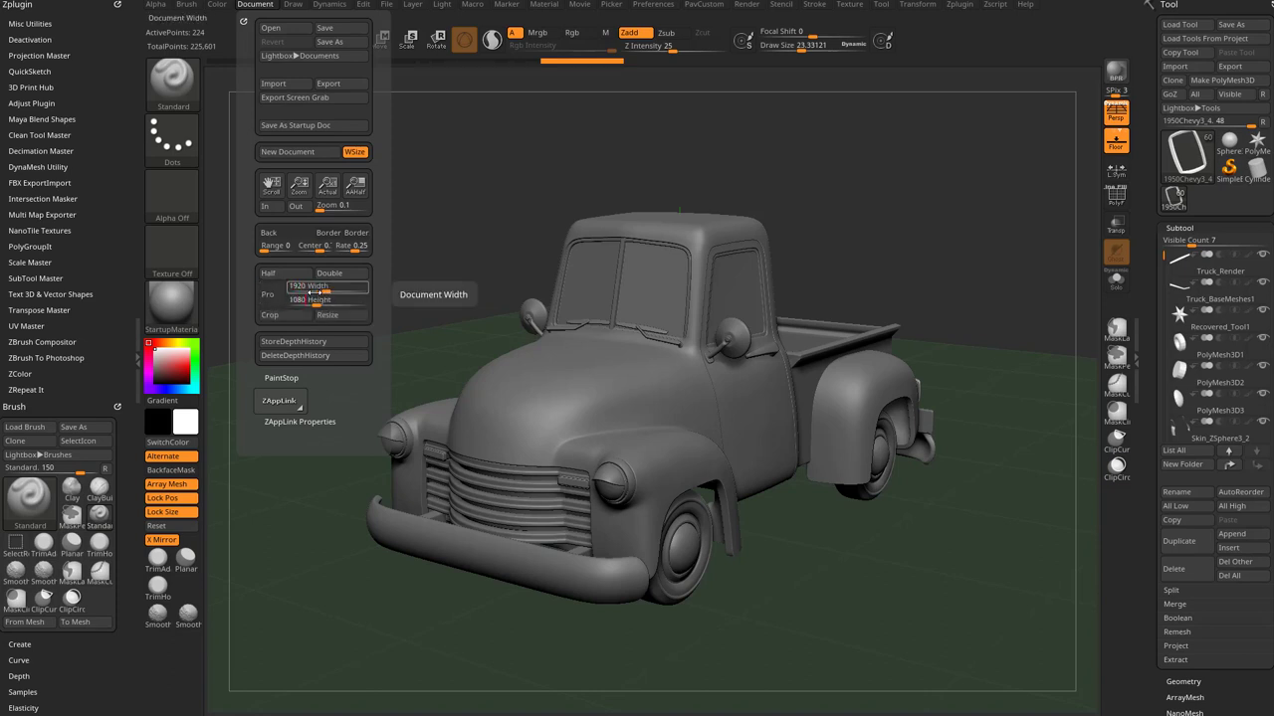
click(327, 316)
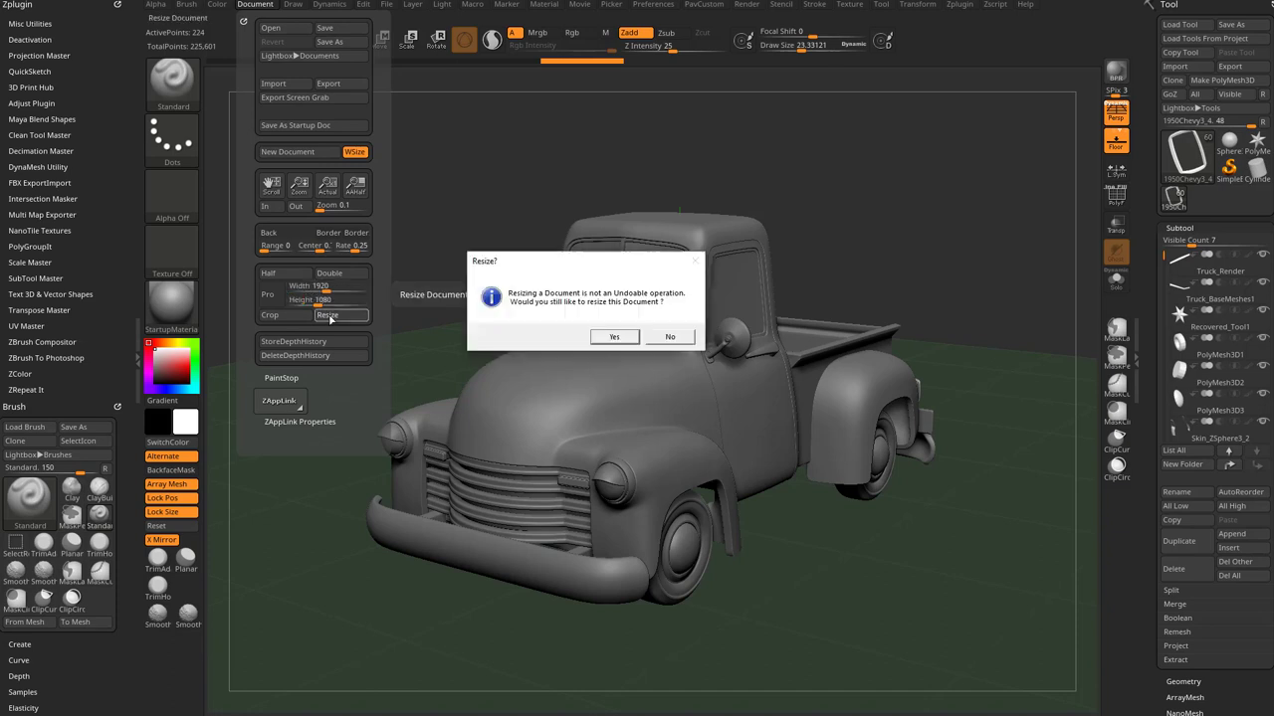
click(611, 337)
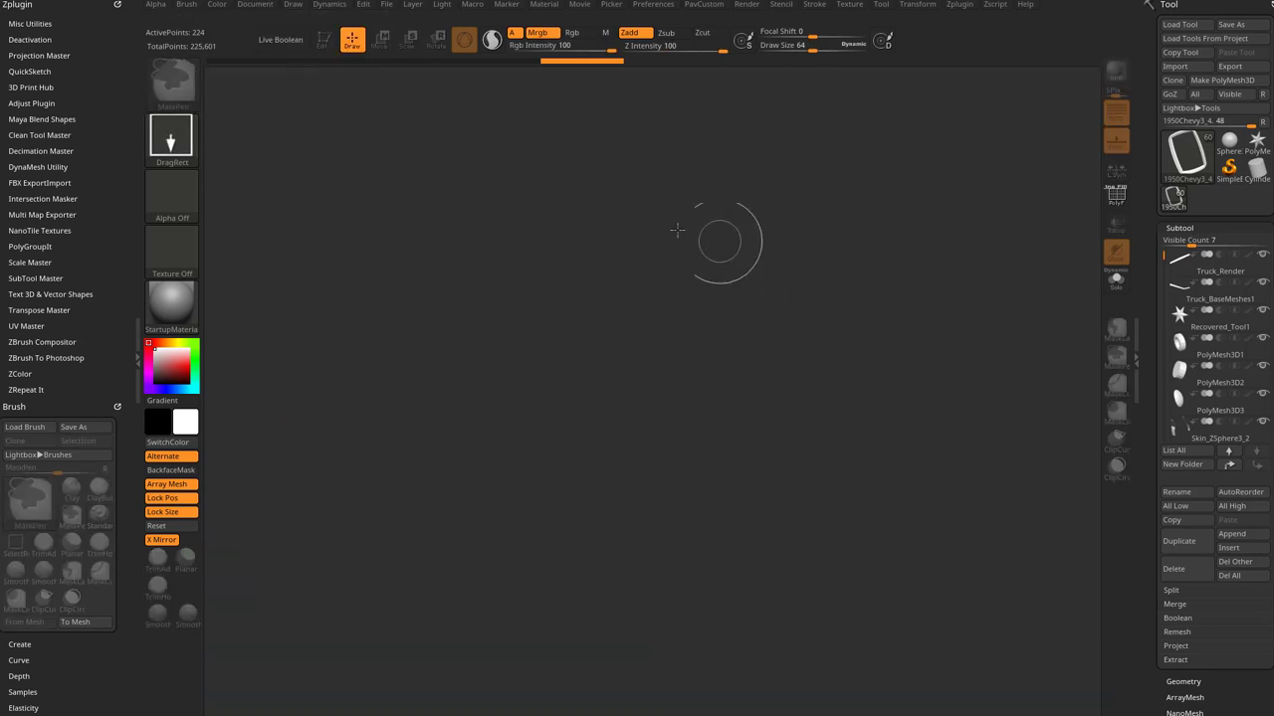
- Set the canvas background to grey and draw the truck back onto the canvas
click(255, 4)
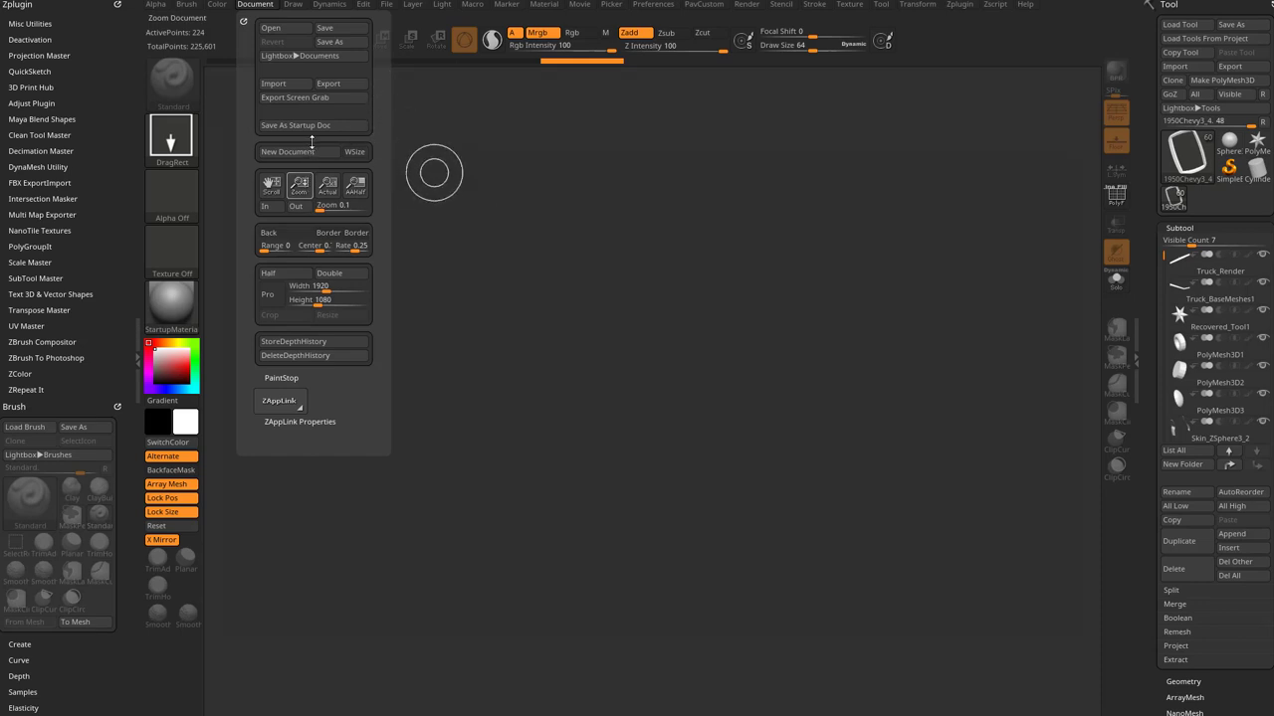
click(274, 233)
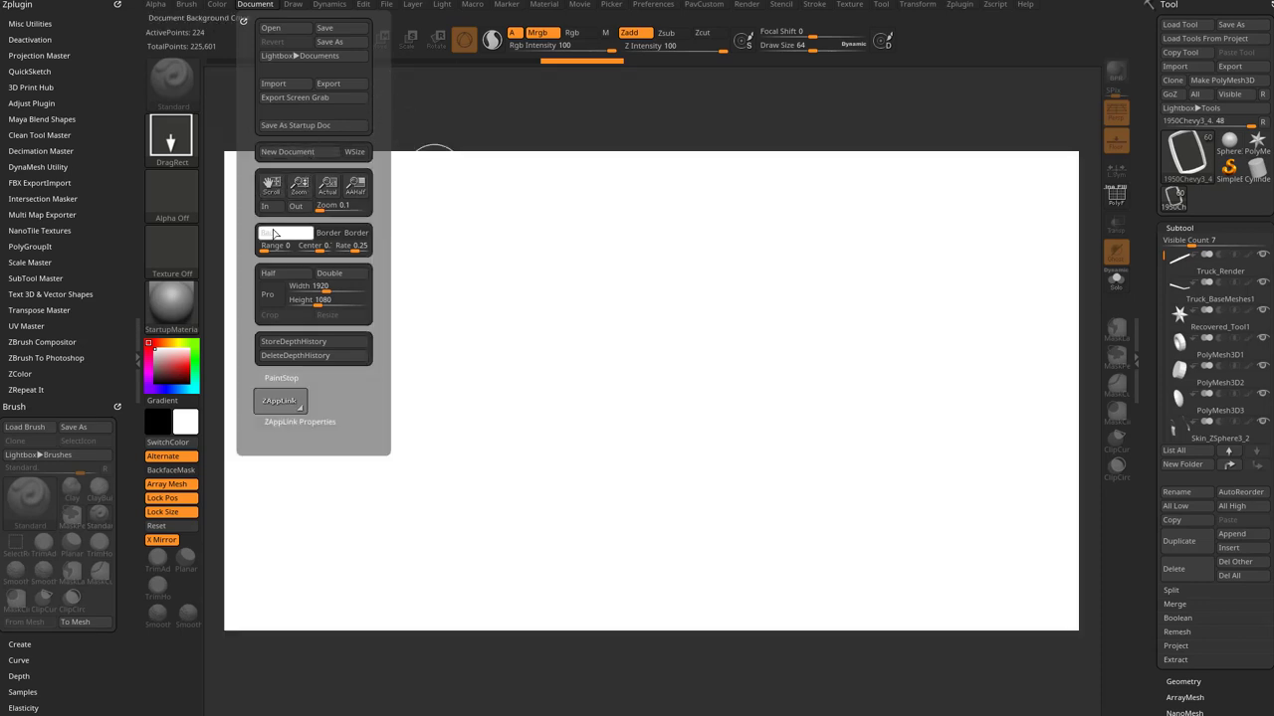
mouse_move(275, 233)
mouse_down()
mouse_move(179, 364)
mouse_move(151, 370)
mouse_up()
drag(617, 426, 636, 519)
- Enter edit mode, zoom the truck to fill the canvas, select the body and show Tool > Geometry
key(t)
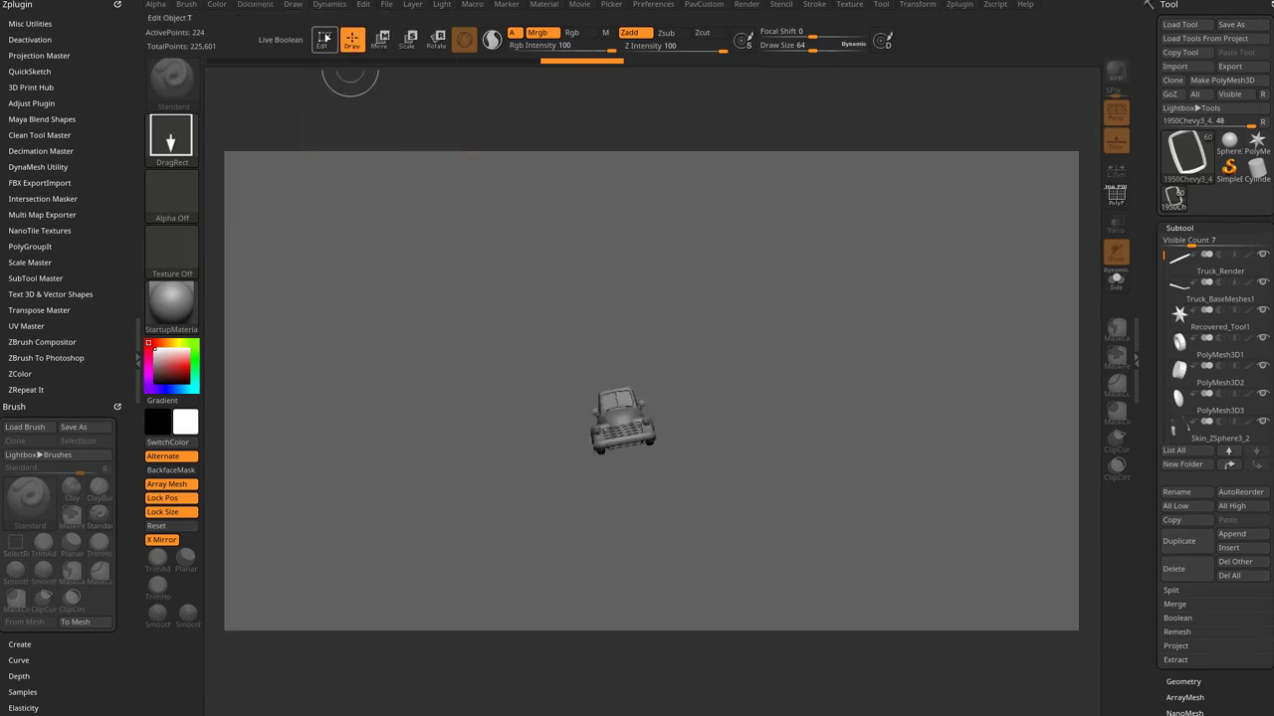
drag(876, 312, 950, 255)
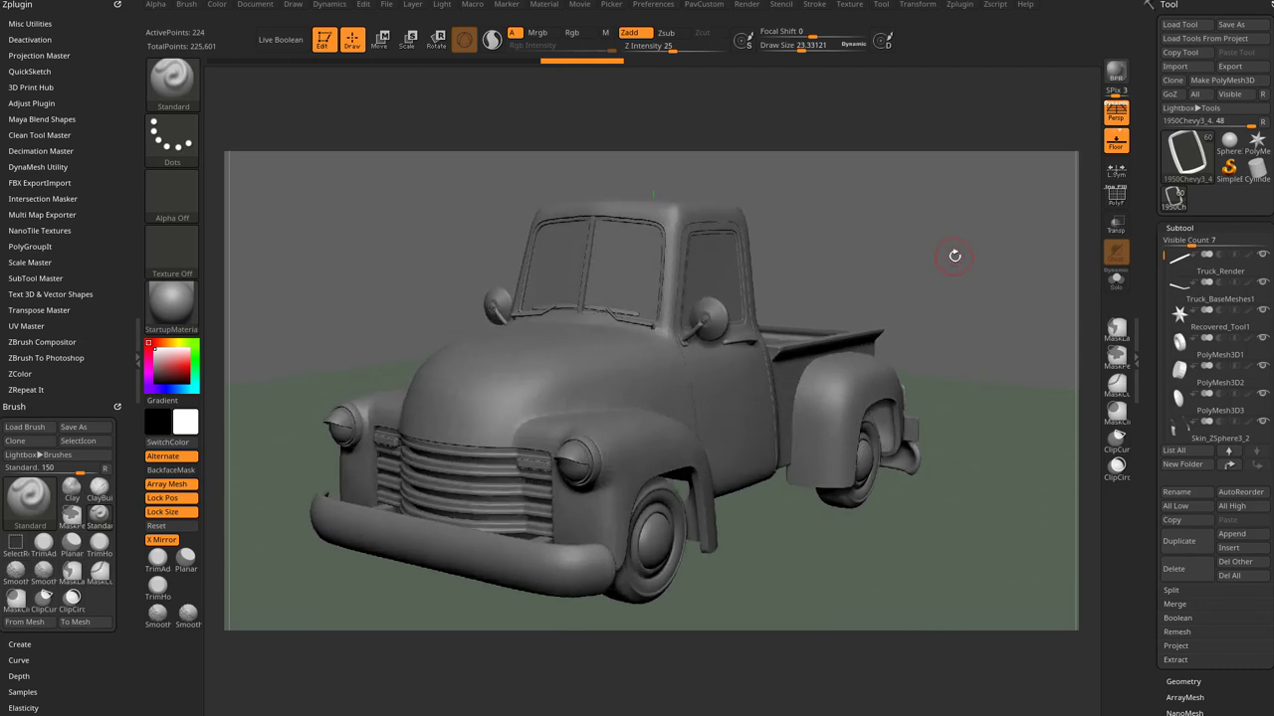
alt+click(595, 374)
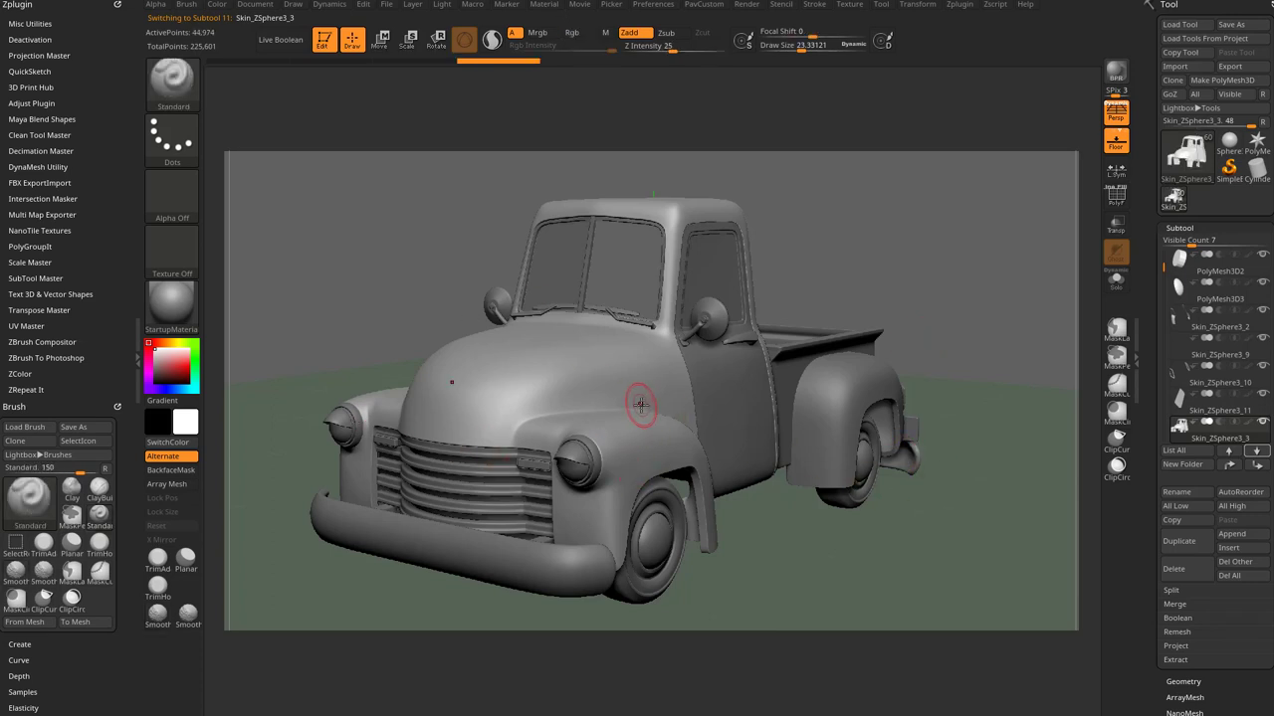
scroll(1160, 418, down, 5)
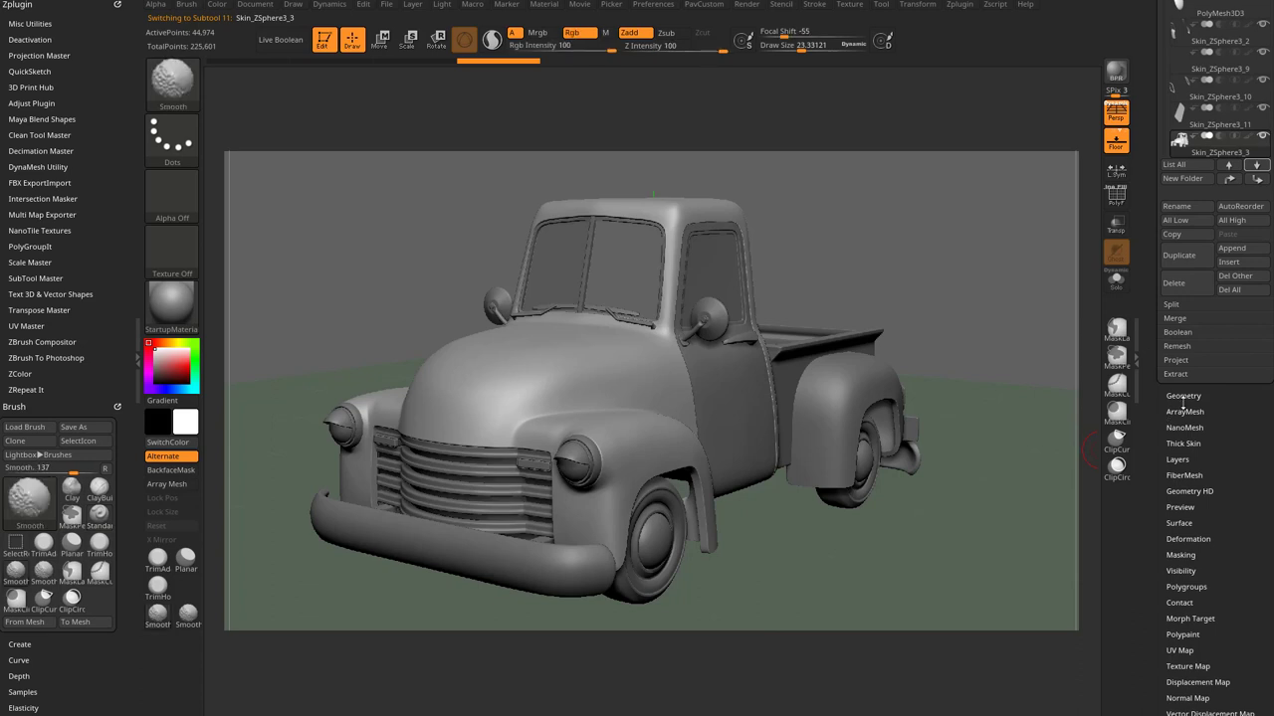
click(1183, 395)
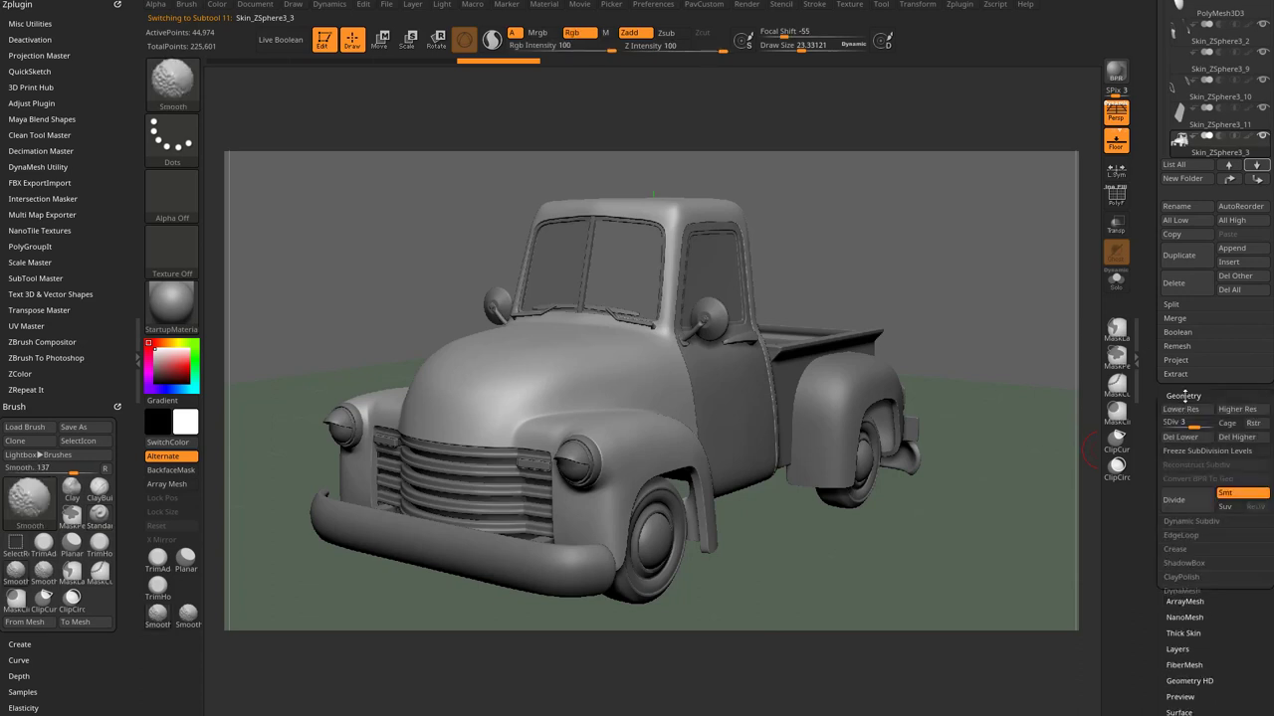
- Select the body and then the door subtool, and shrink the brush draw size to about 12.4
alt+click(735, 401)
alt+click(746, 335)
key(s)
drag(813, 311, 811, 311)
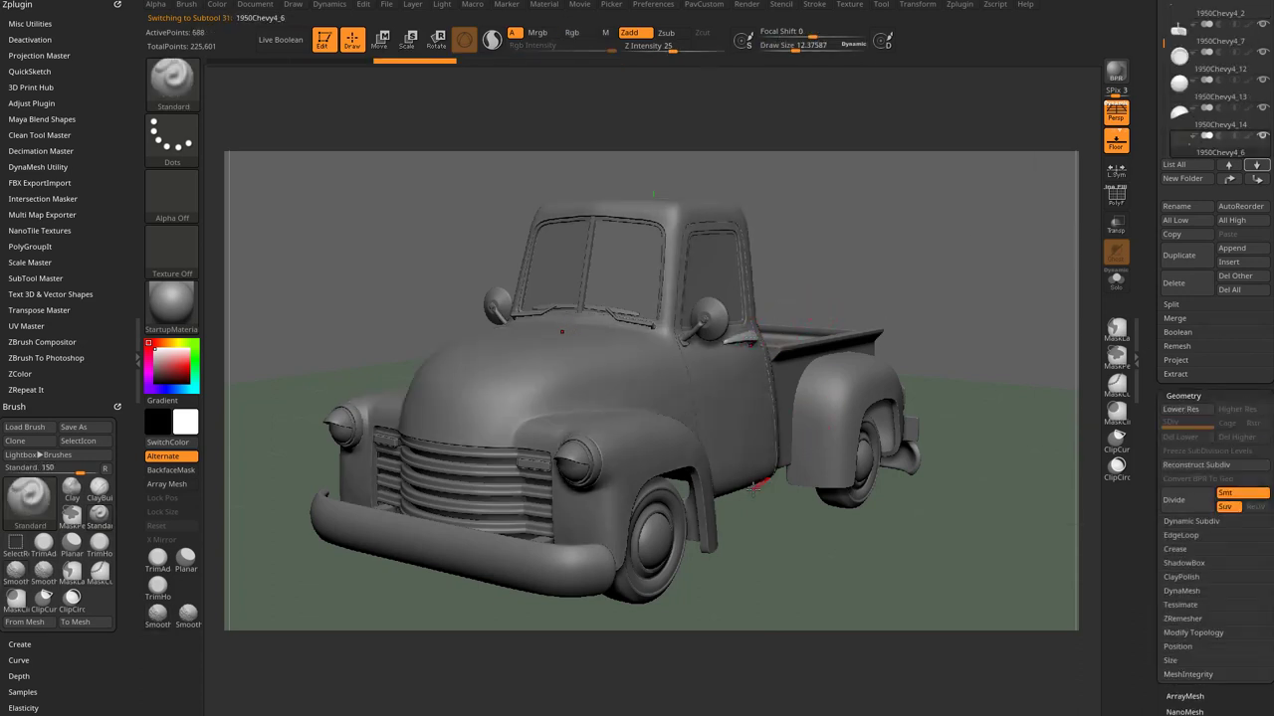
- Give the front bumper dynamic subdivision, choosing Always YES
alt+click(572, 538)
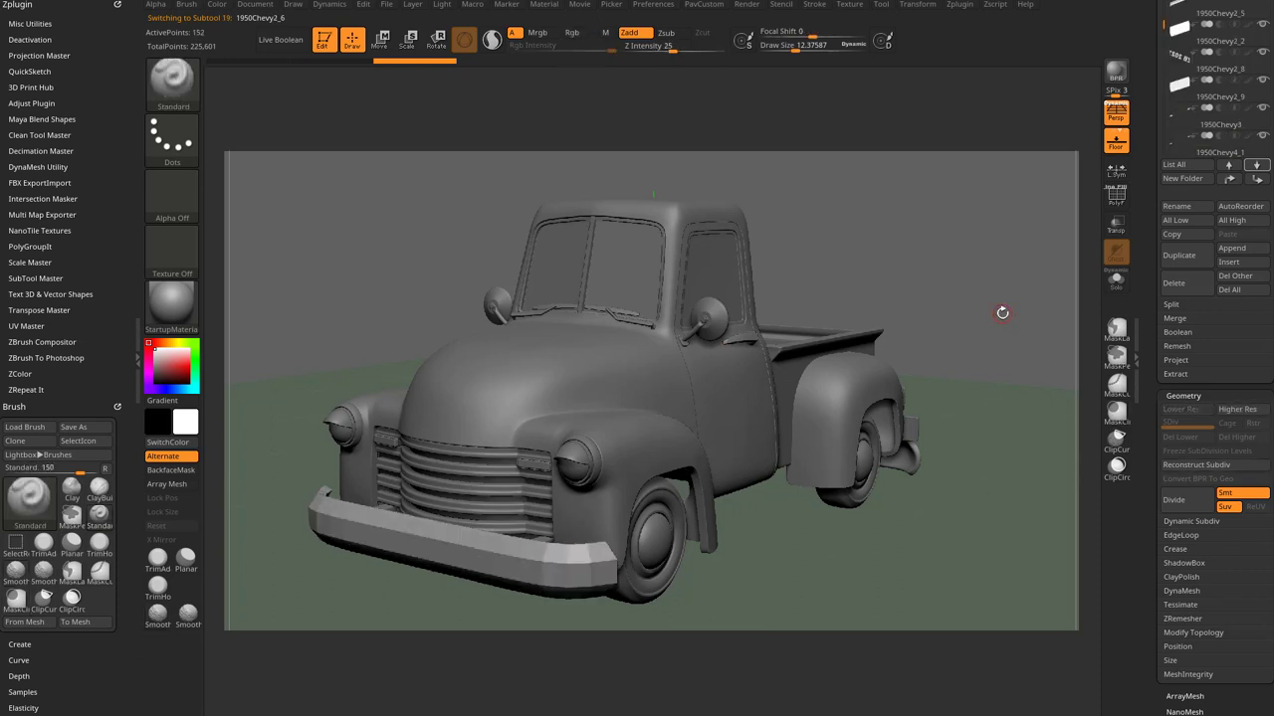
key(d)
click(617, 224)
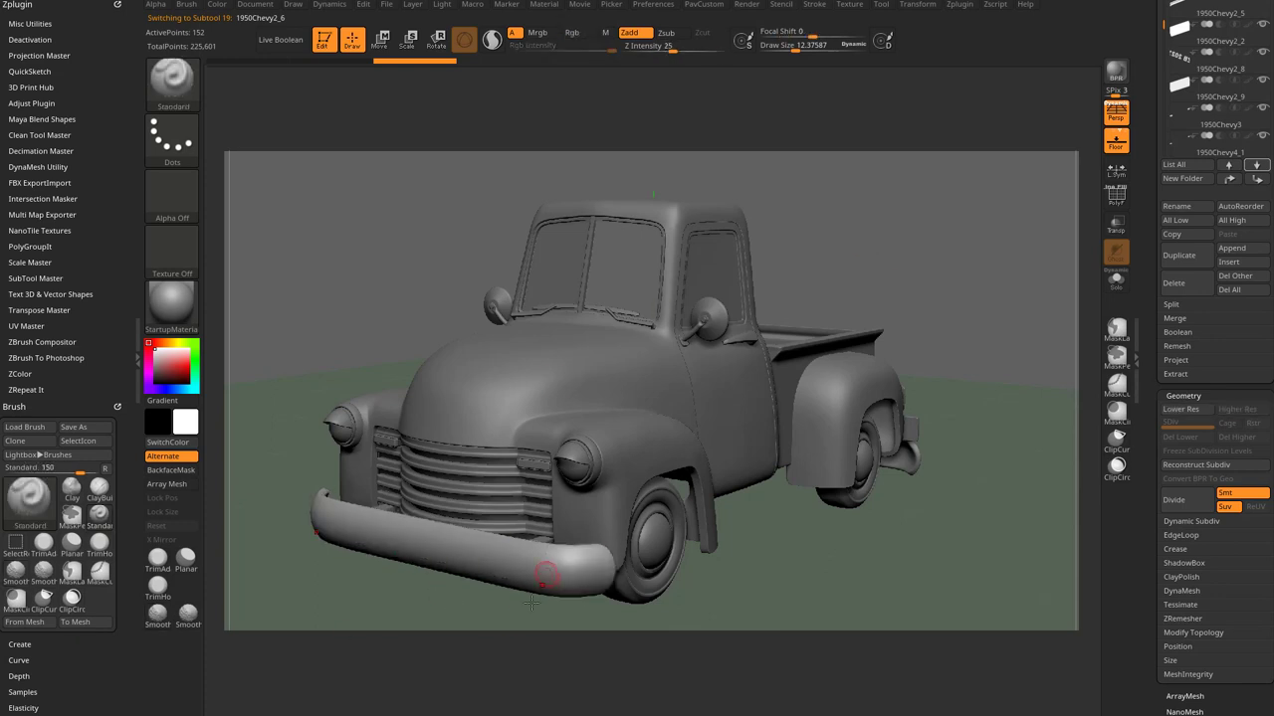
- Enlarge the brush draw size to about 40.8
key(bracketright)
key(bracketright)
key(bracketright)
key(bracketright)
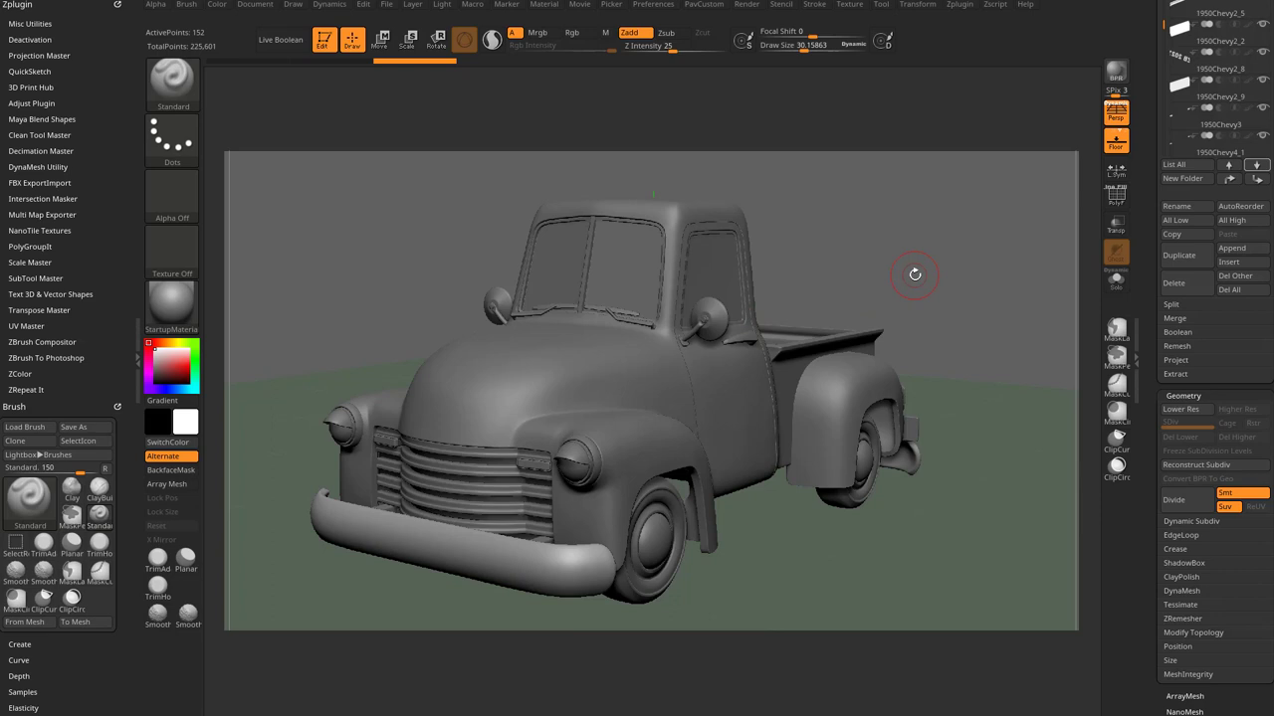
key(space)
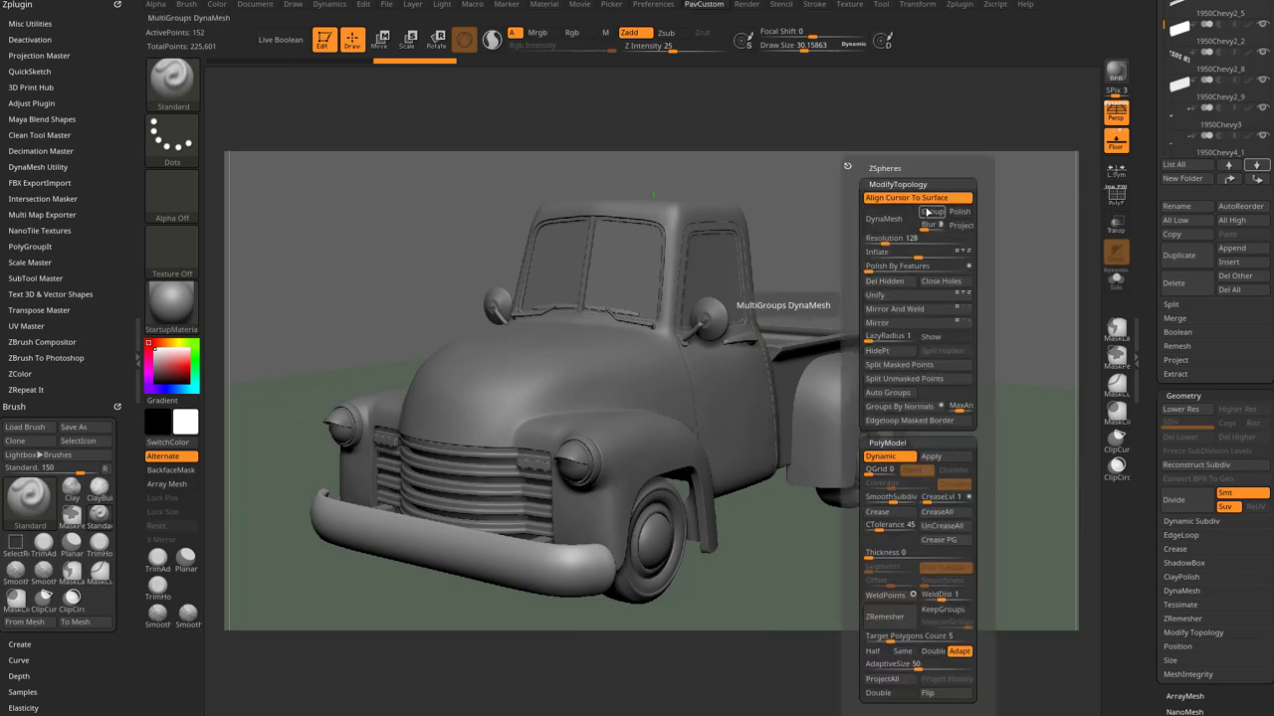
key(s)
drag(913, 254, 926, 255)
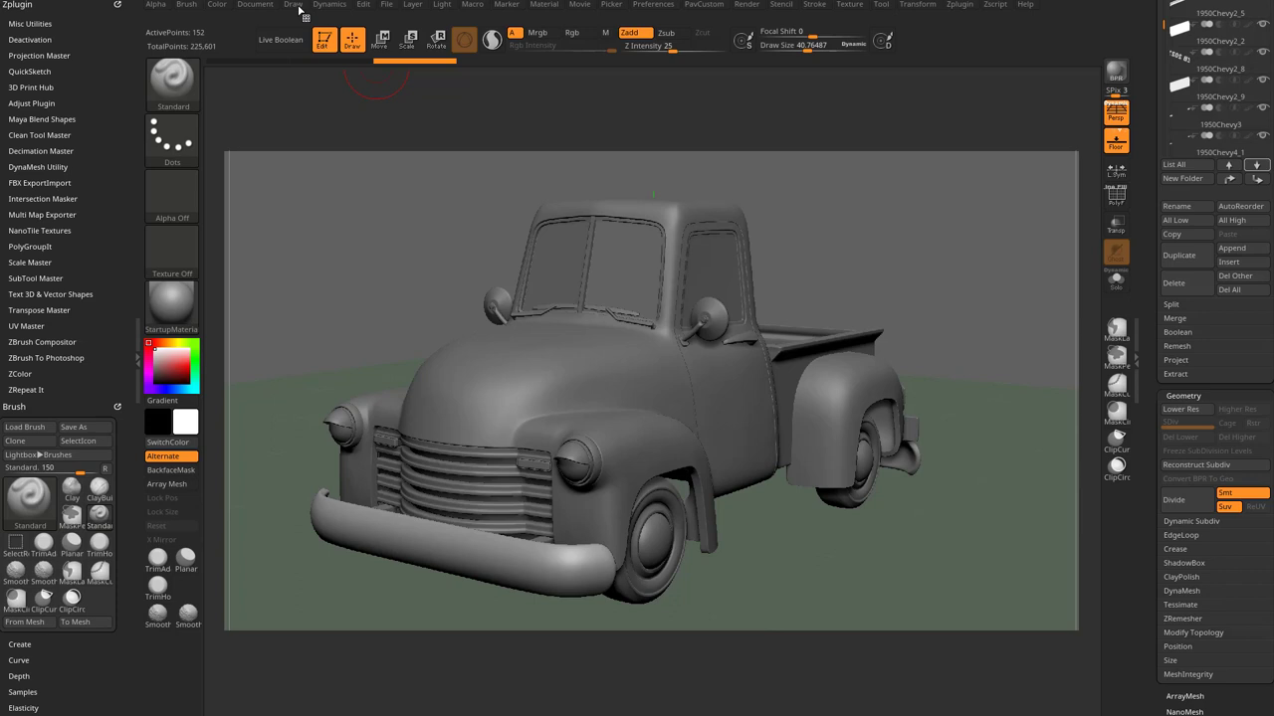
- Store the current front view as a camera named TruckFront
click(292, 4)
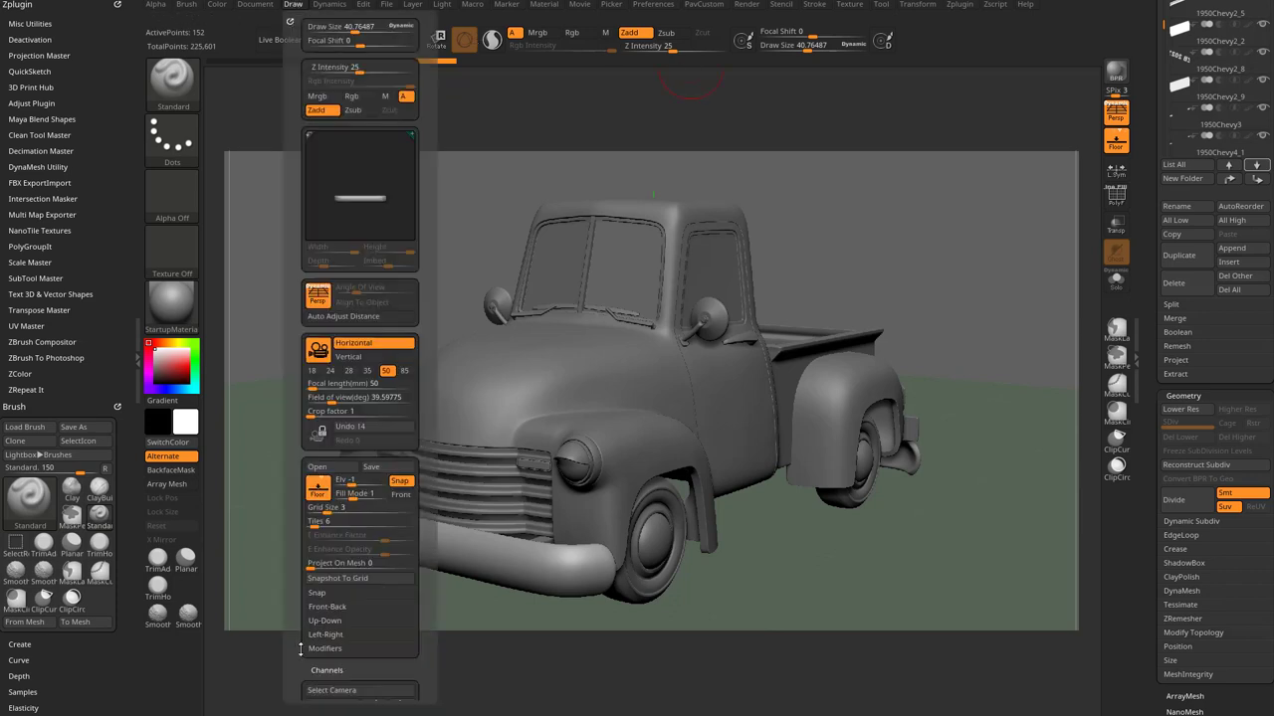
scroll(293, 577, down, 2)
scroll(294, 577, down, 4)
click(329, 511)
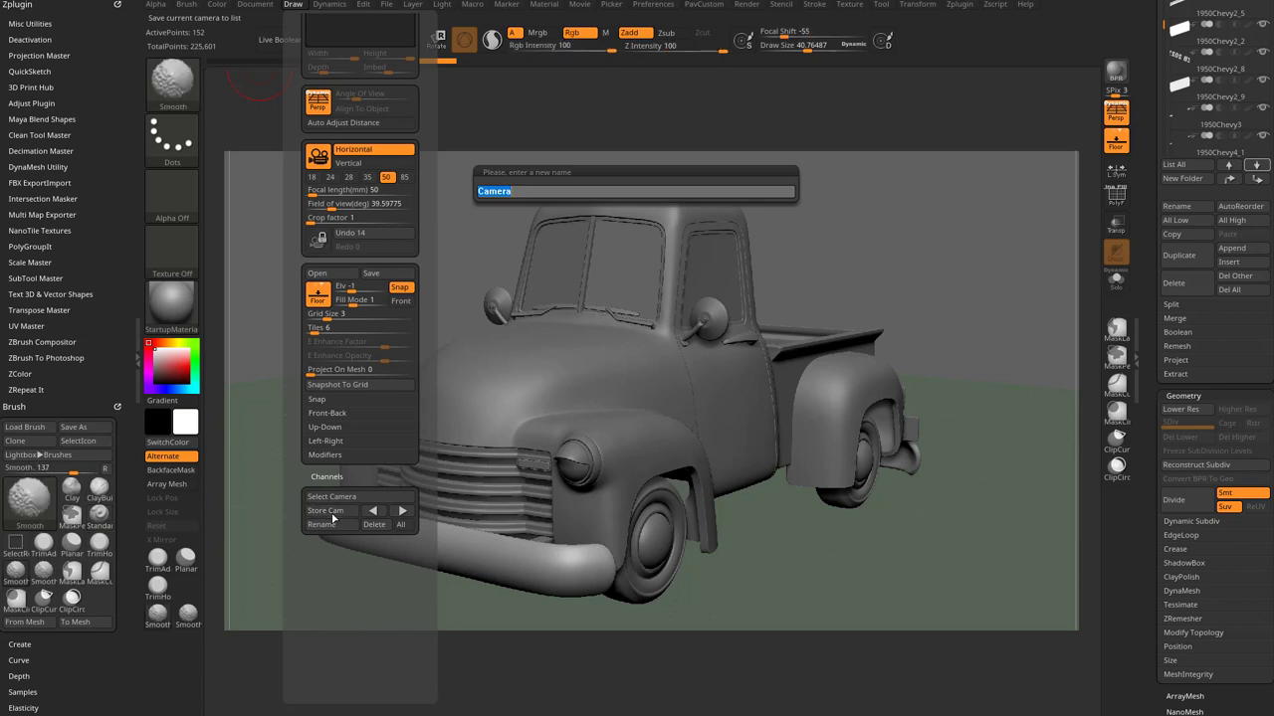
text(TruckFront)
key(Return)
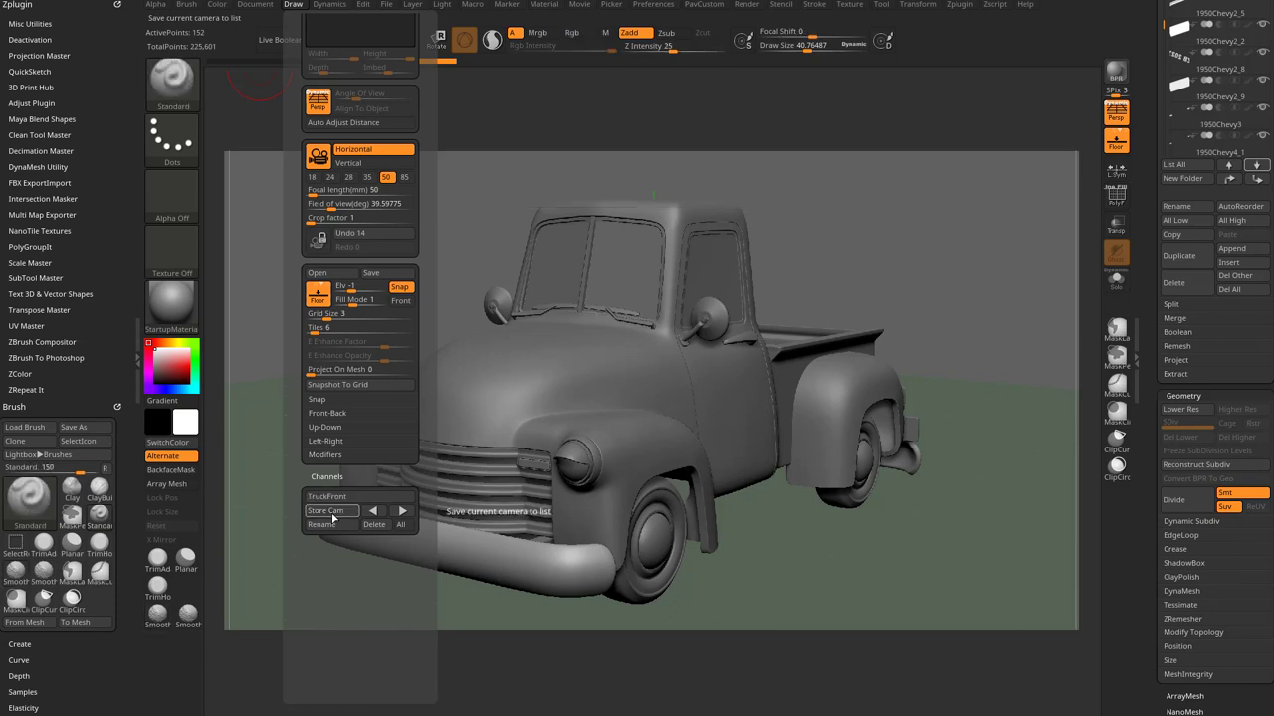
- Restore the Cust1 close-up view from Document > ZAppLink Properties
click(261, 5)
click(276, 421)
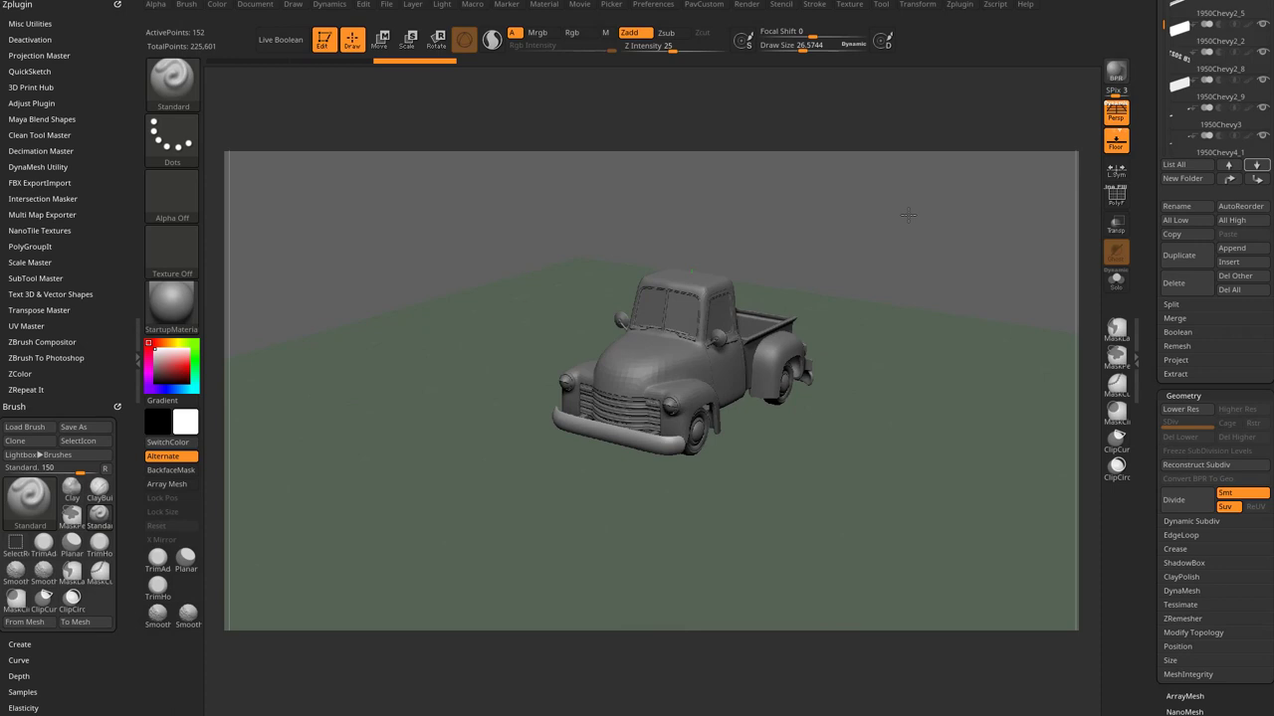
click(255, 4)
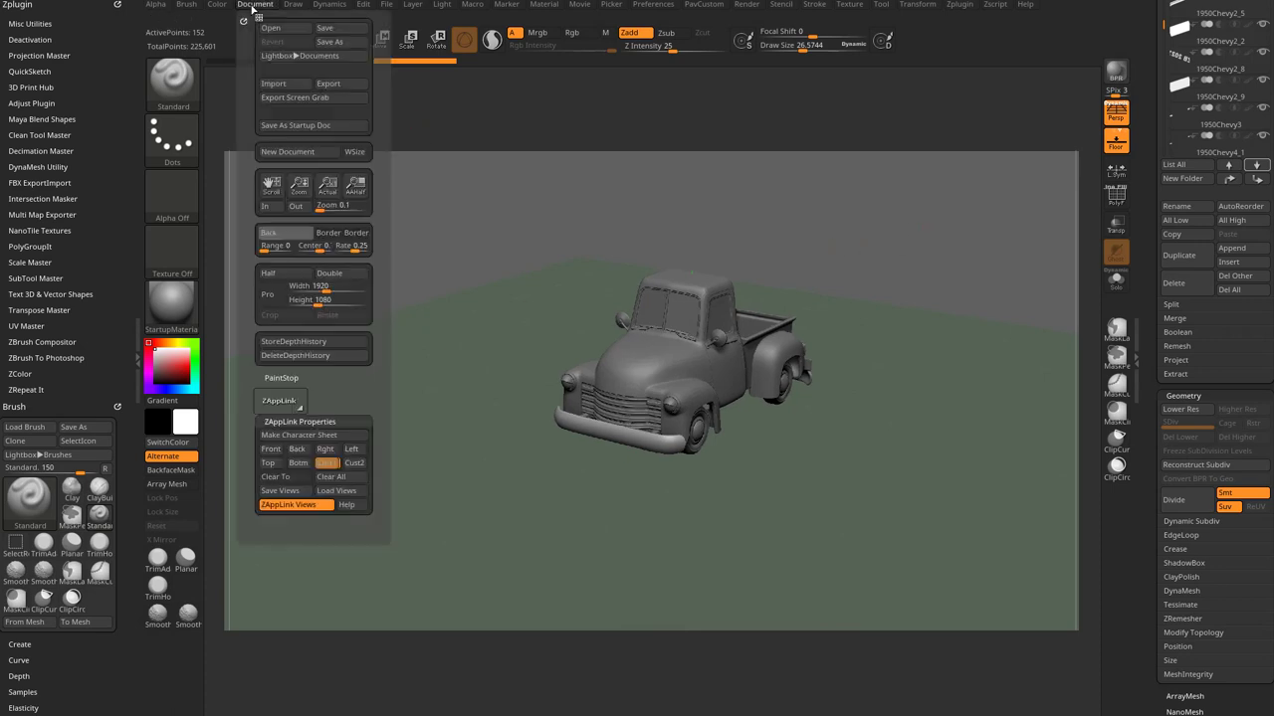
click(326, 462)
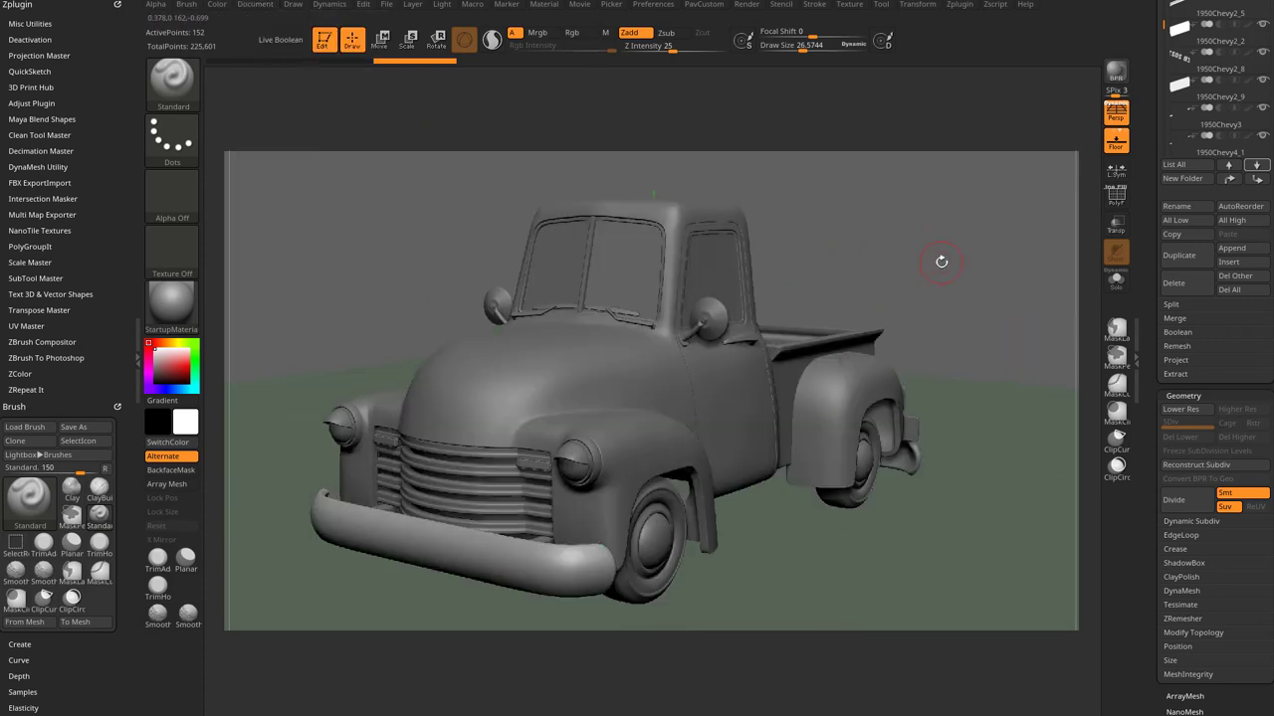
- Apply NormalRGBMat to the truck and dock the Render and Brush palettes in the left tray
click(187, 304)
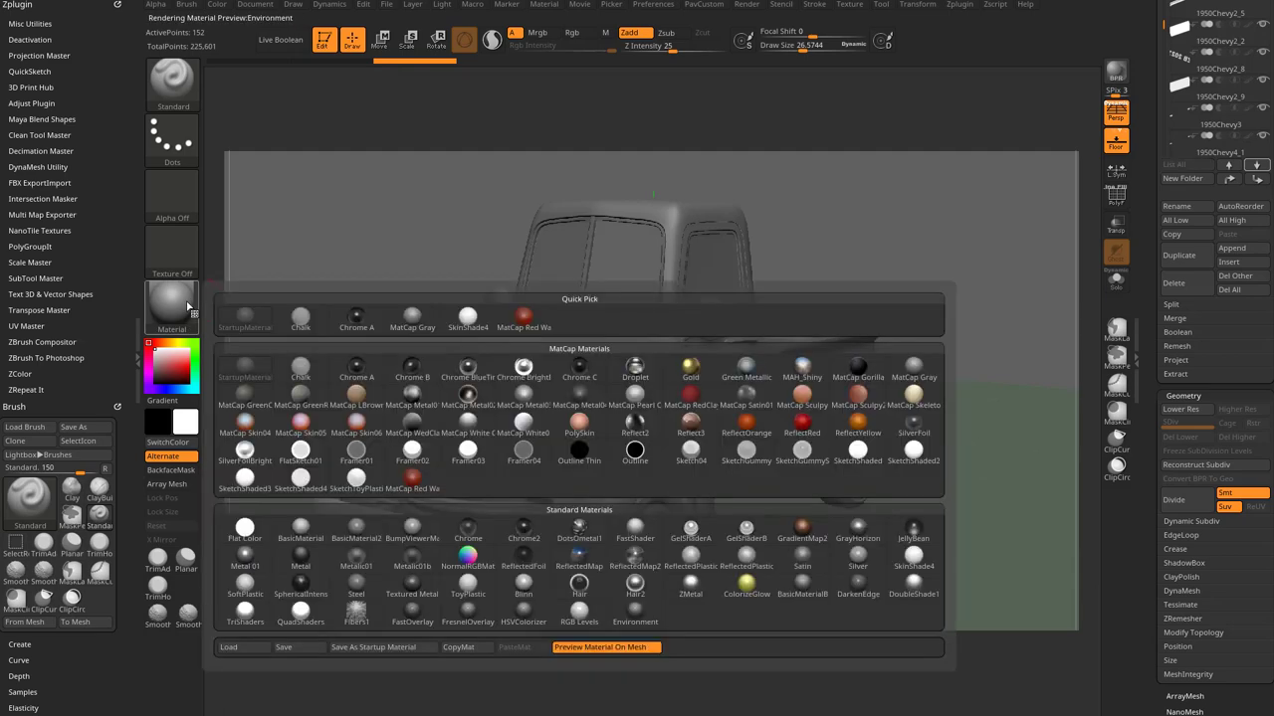
click(466, 557)
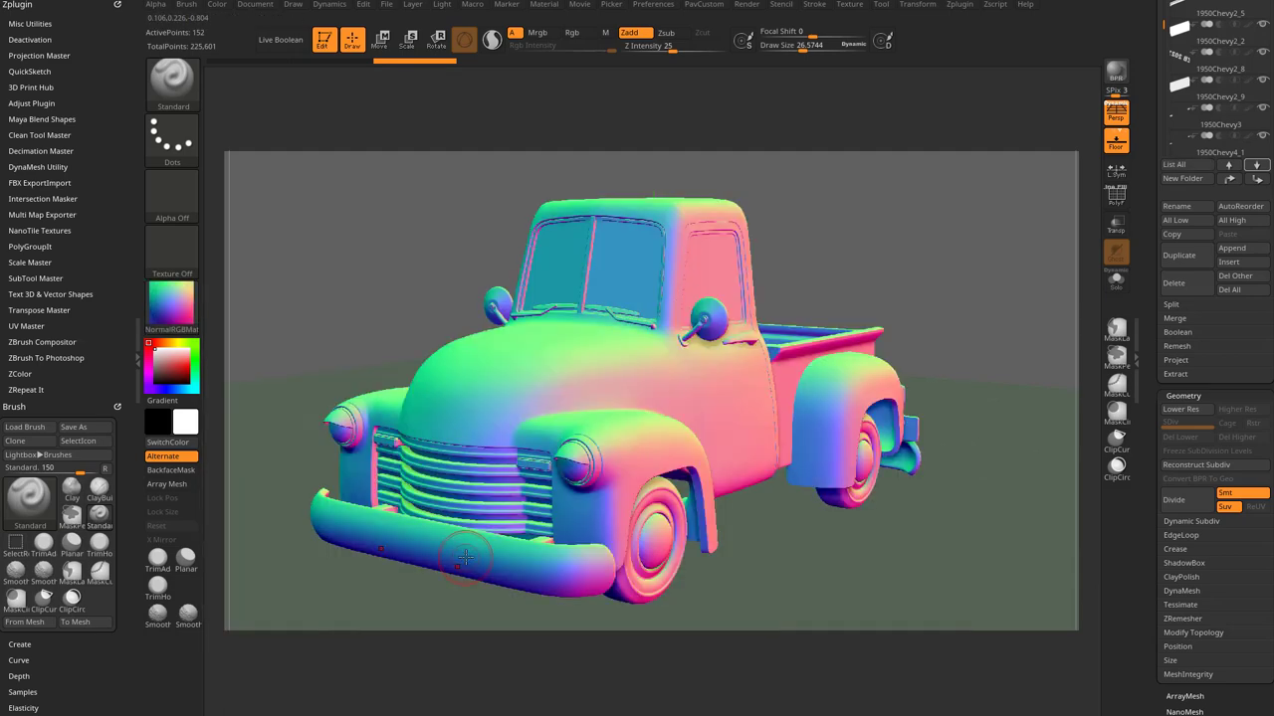
click(745, 6)
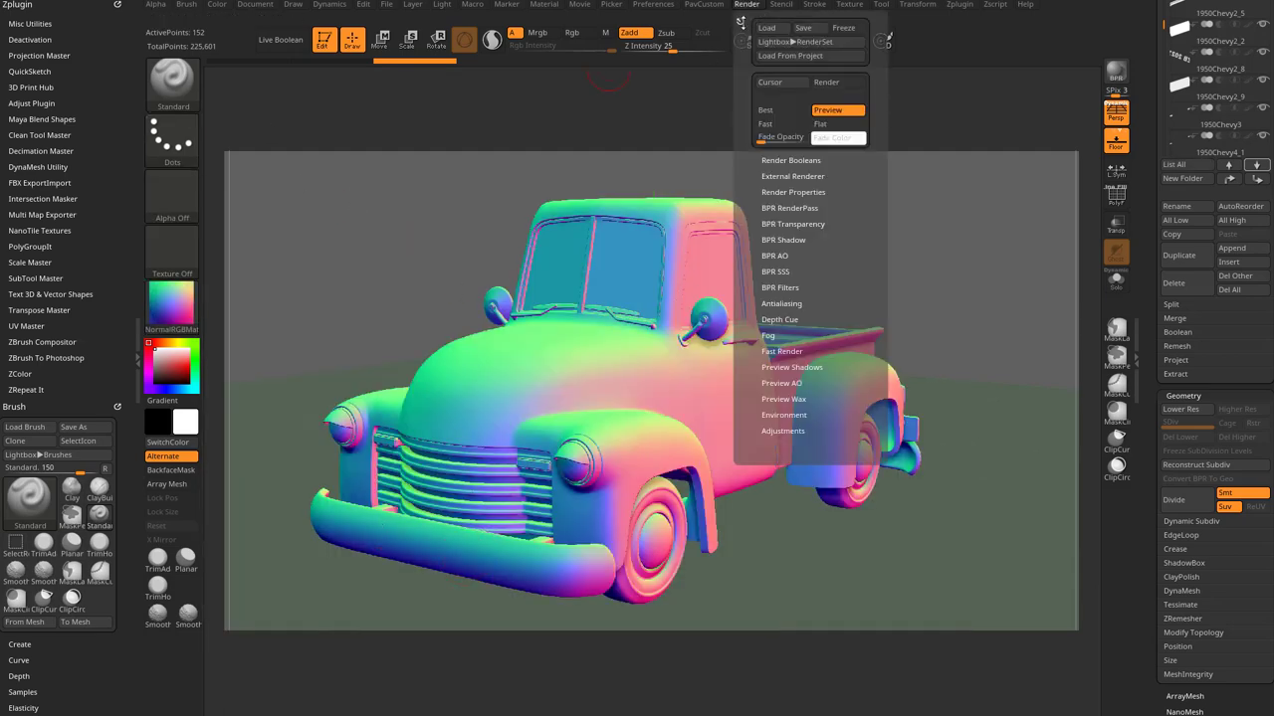
drag(741, 19, 40, 20)
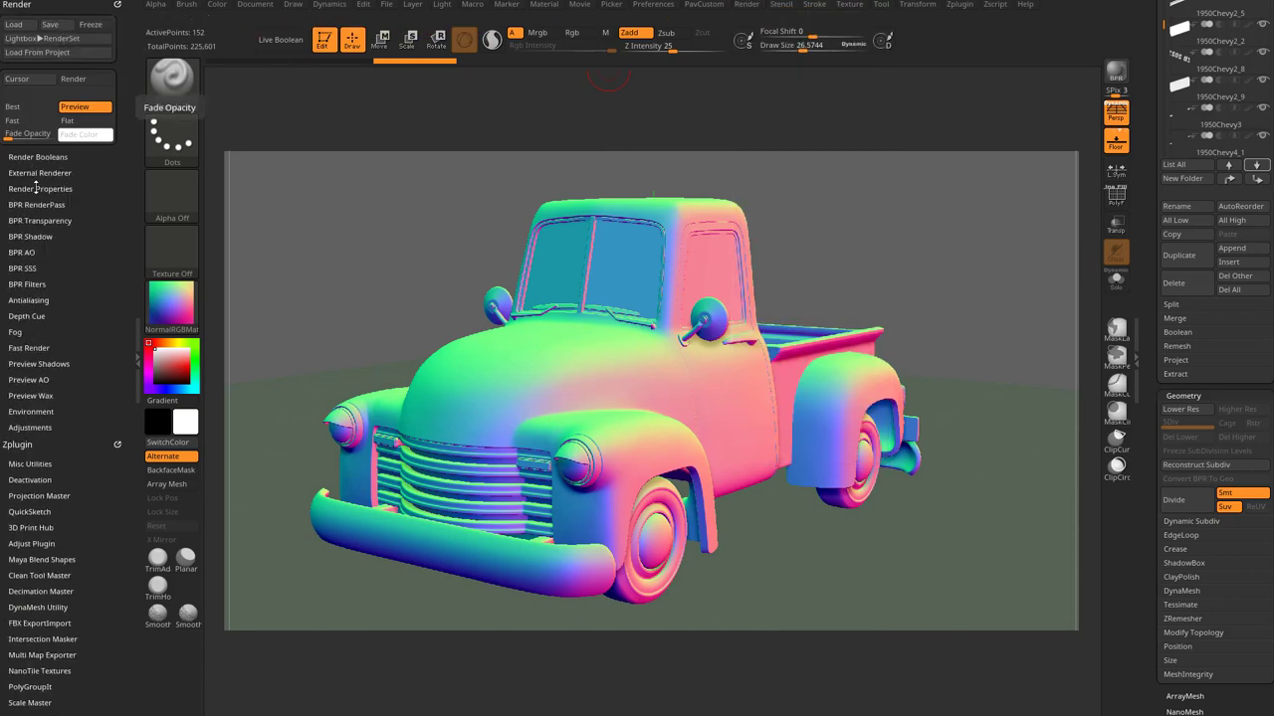
drag(116, 443, 117, 442)
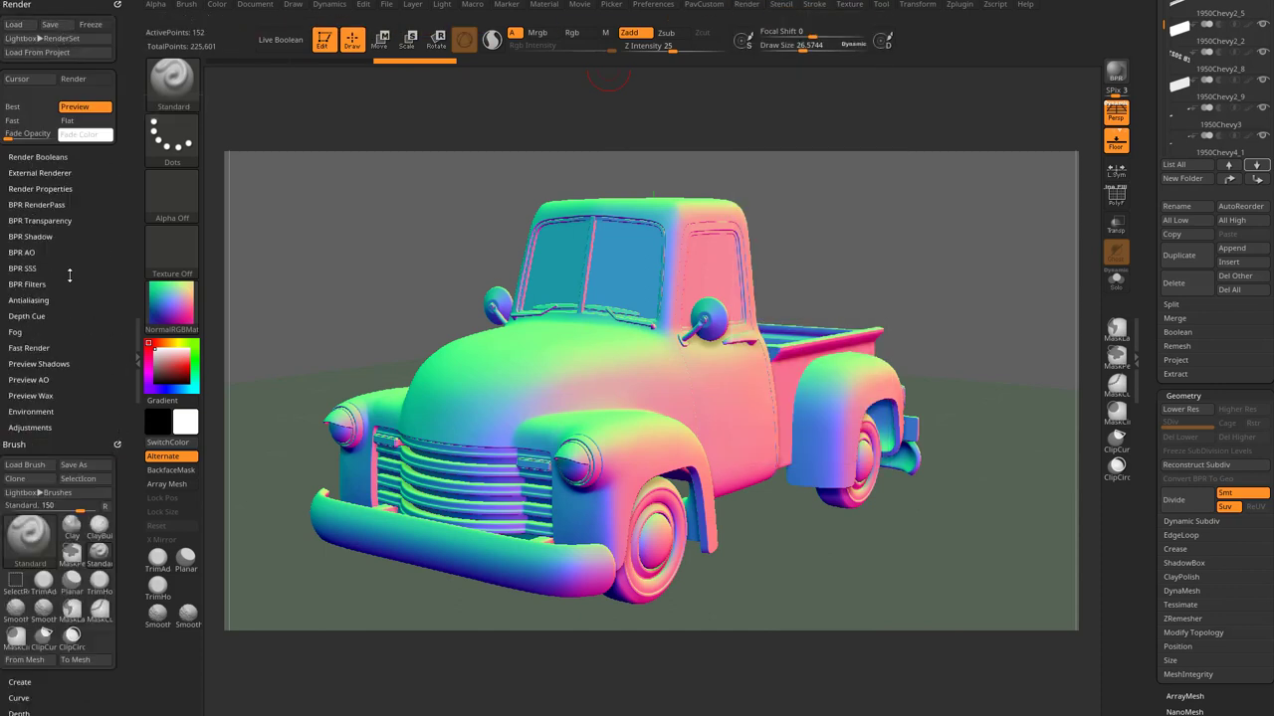
- Turn off Shadows in Render Properties and produce a BPR render of the truck
click(35, 189)
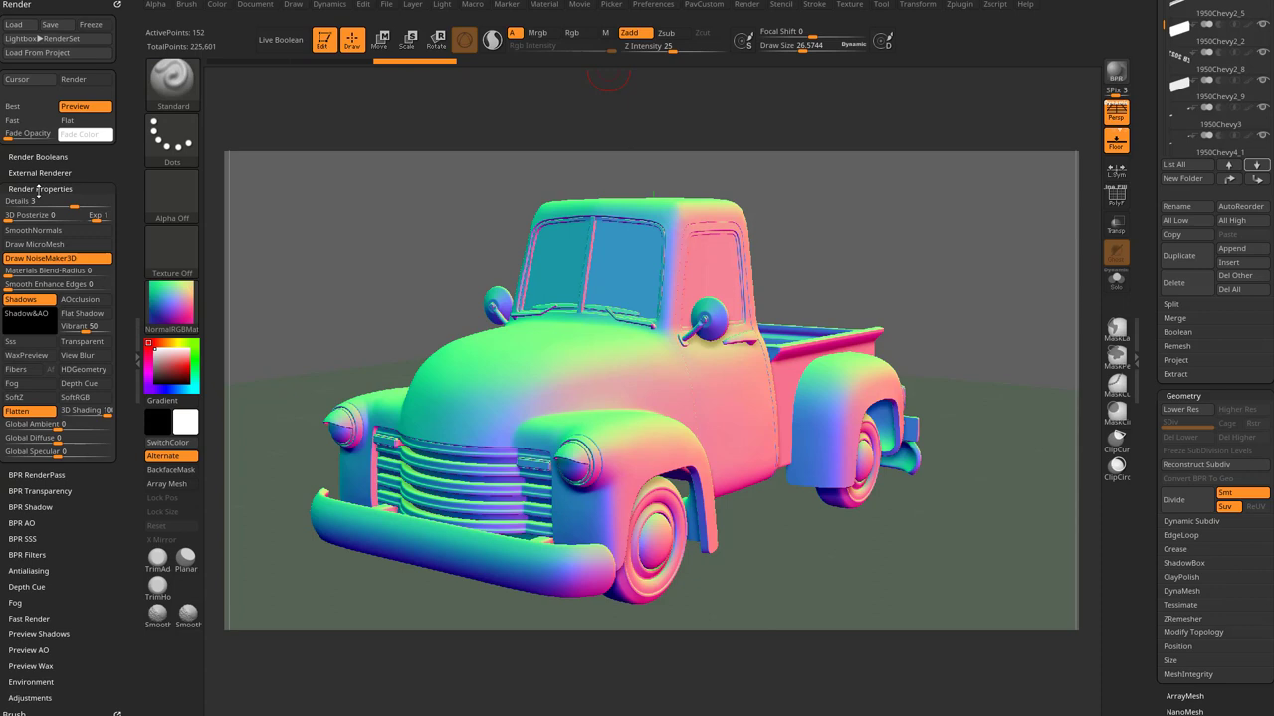
click(1115, 73)
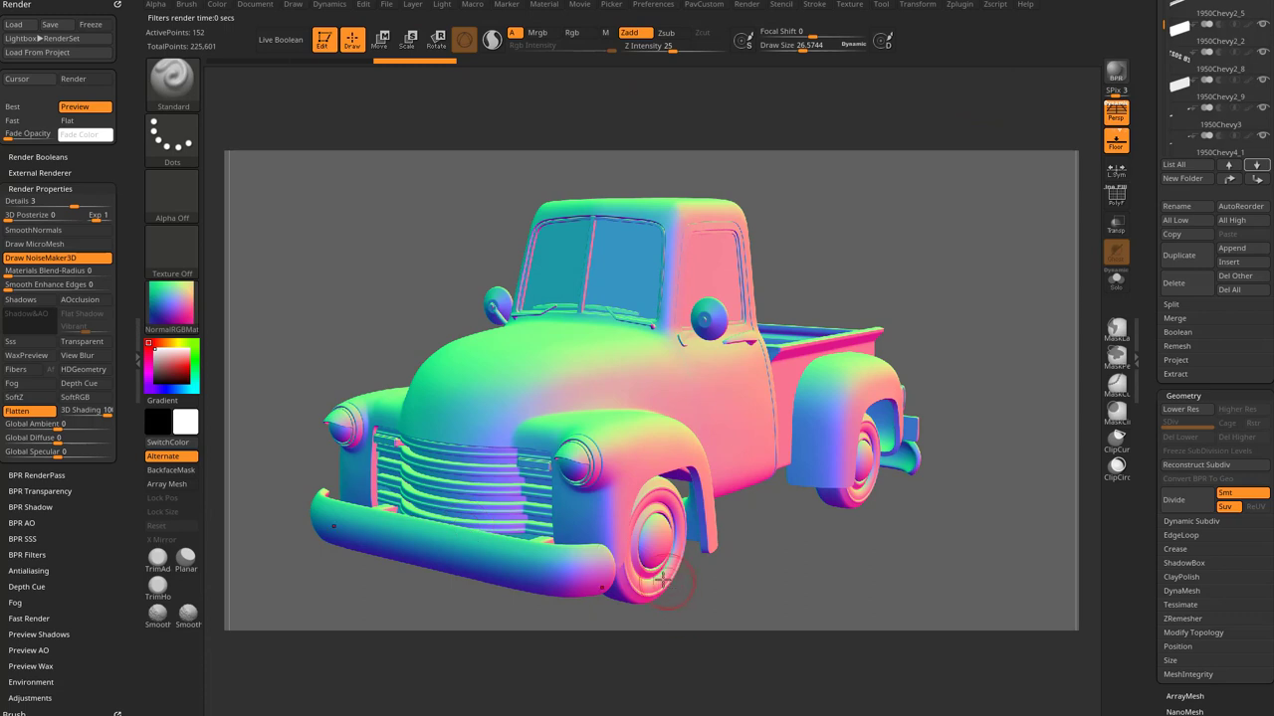
scroll(85, 497, down, 4)
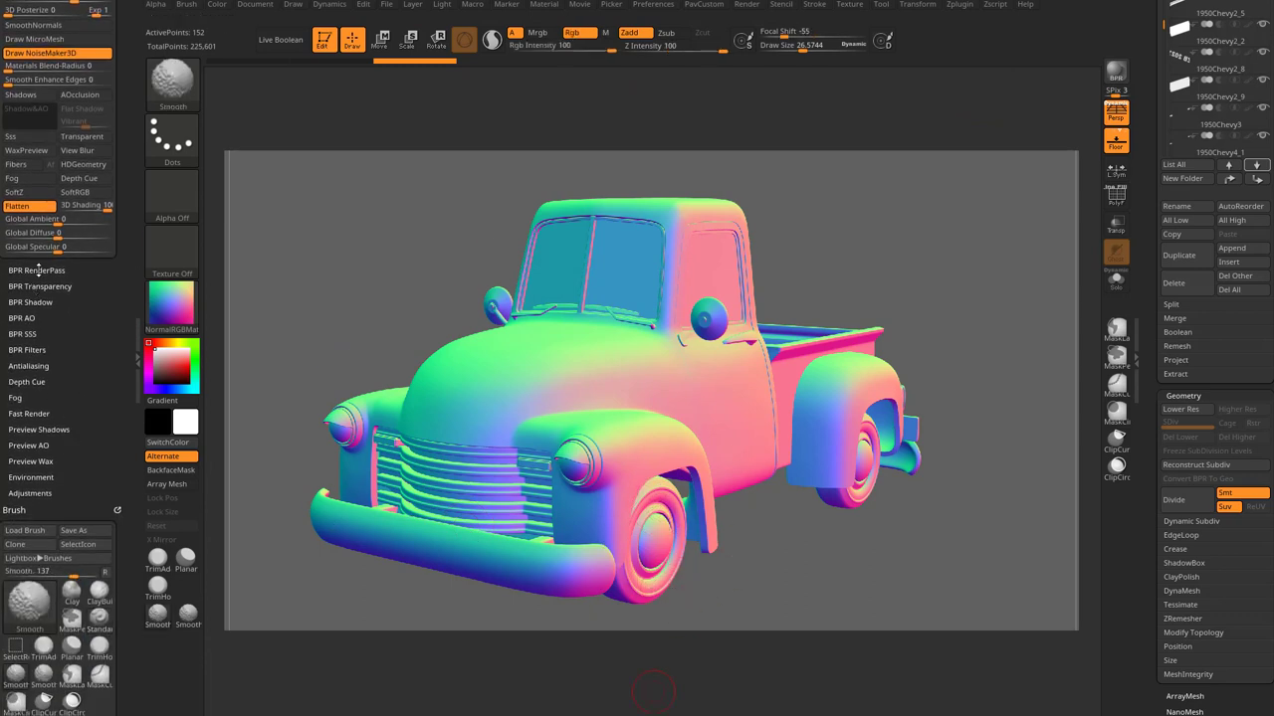
- Export the BPR composite pass, creating and entering a new TruckMaps folder
click(36, 271)
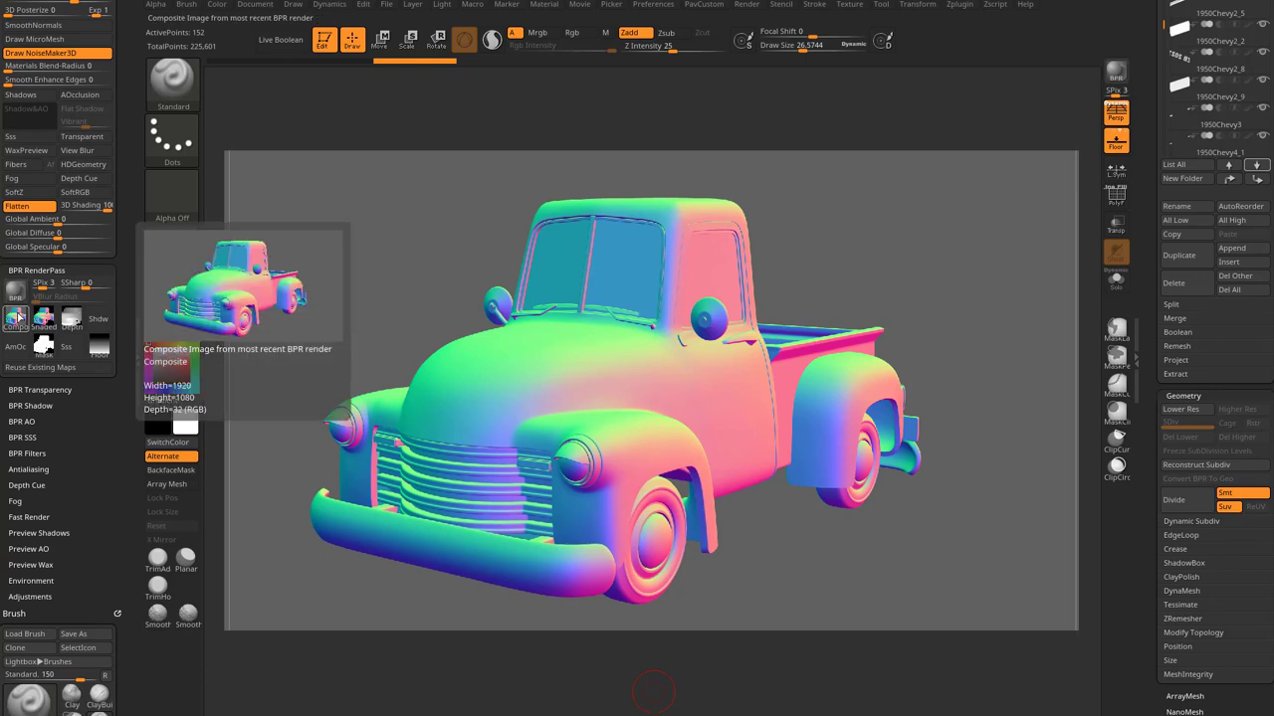
click(18, 316)
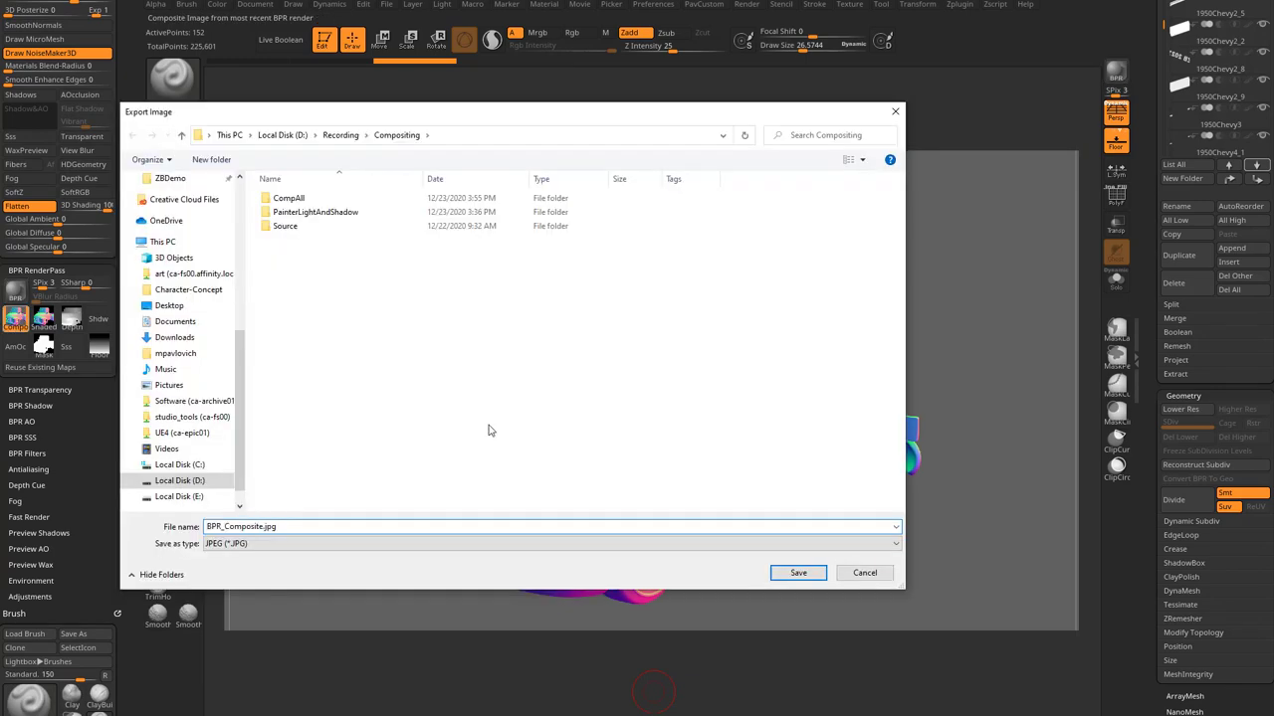
right_click(487, 429)
mouse_move(438, 610)
click(530, 611)
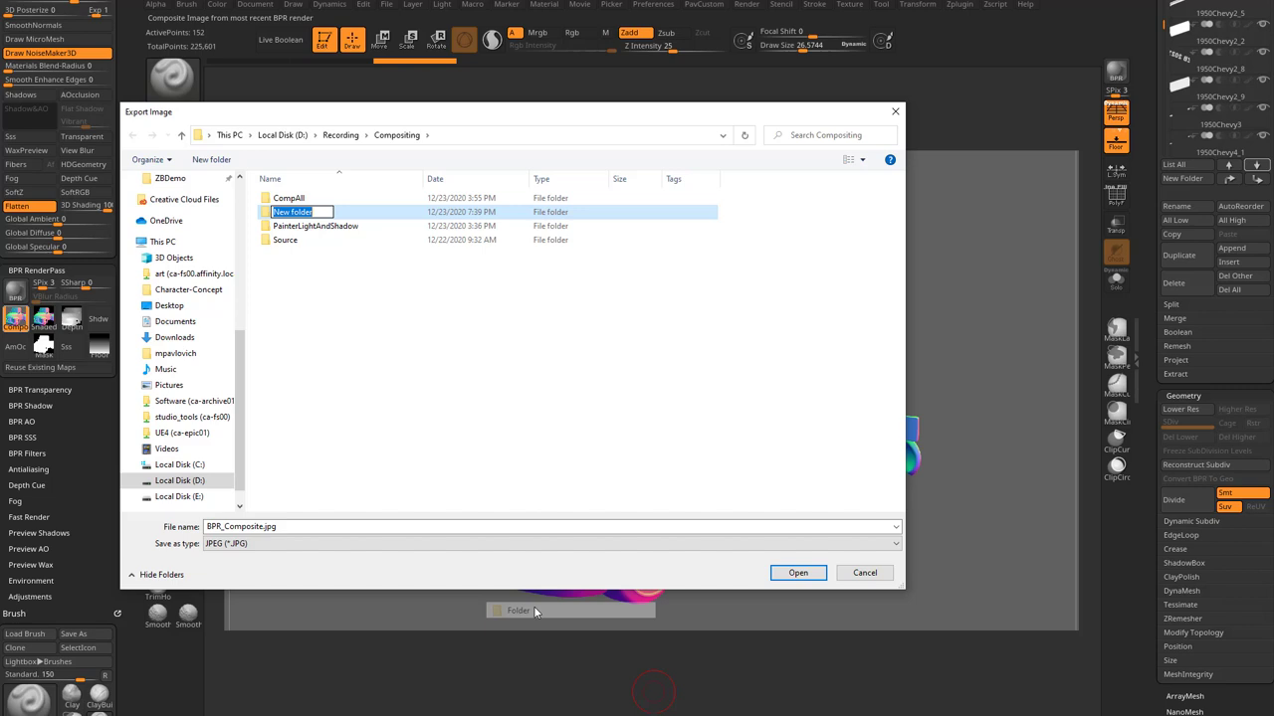
text(TruckMaps)
key(Return)
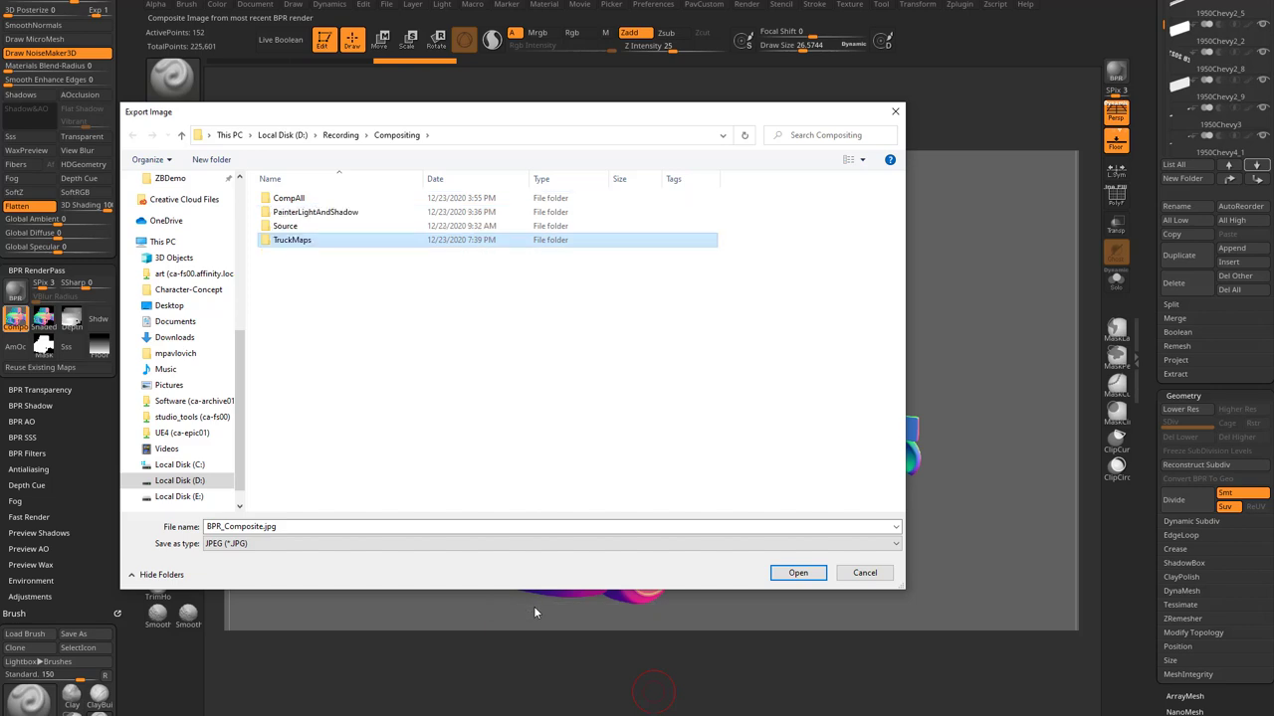
key(Return)
- Name the export Normal, choose PSD format and save it
double_click(352, 527)
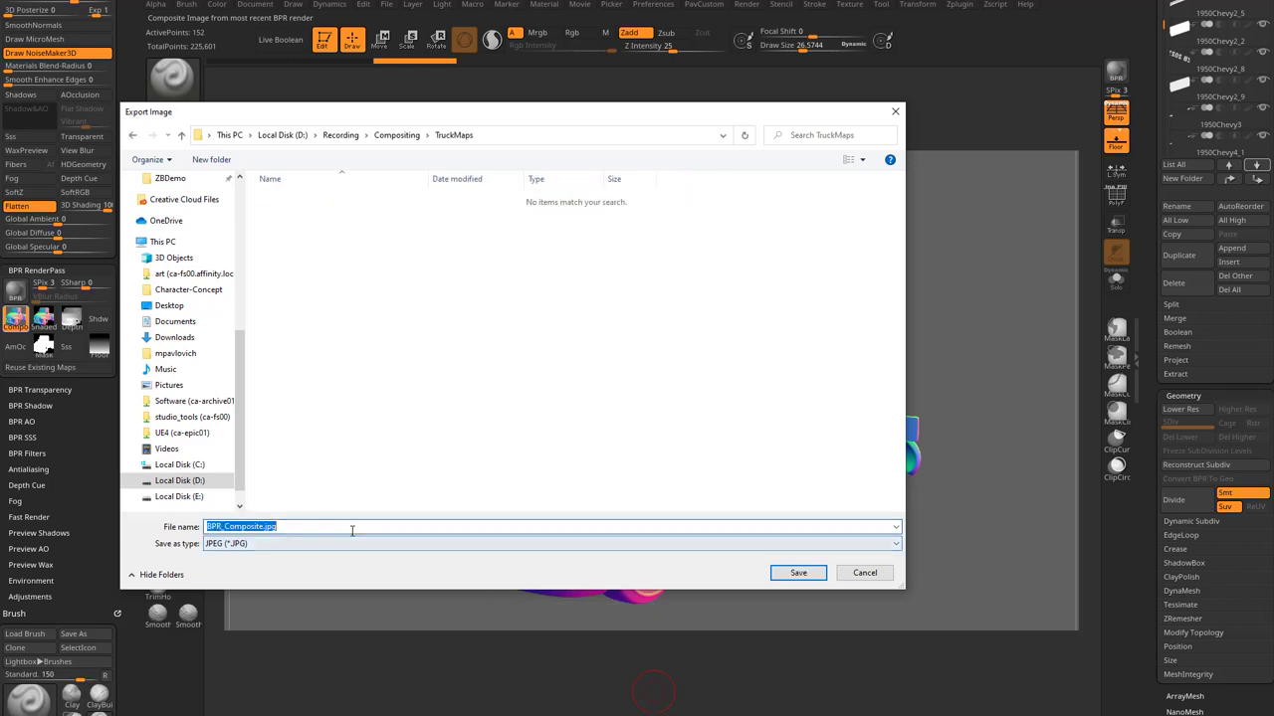
text(Normal)
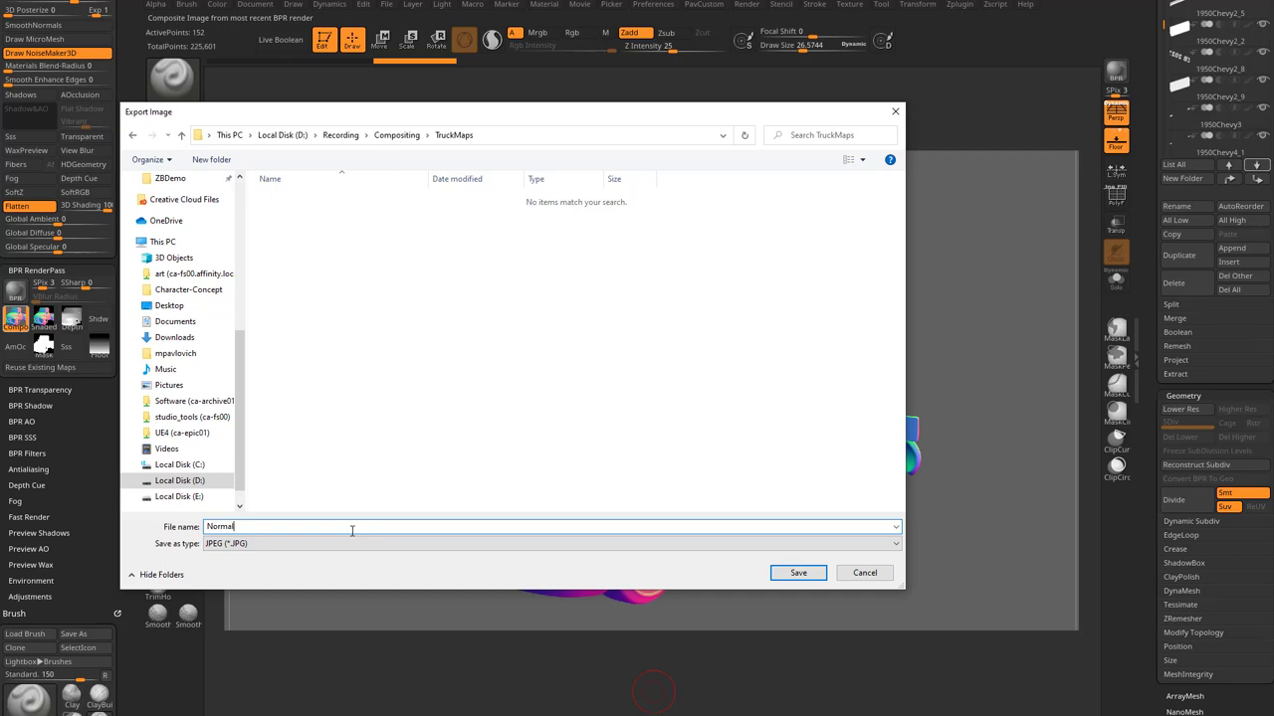
click(244, 545)
click(249, 565)
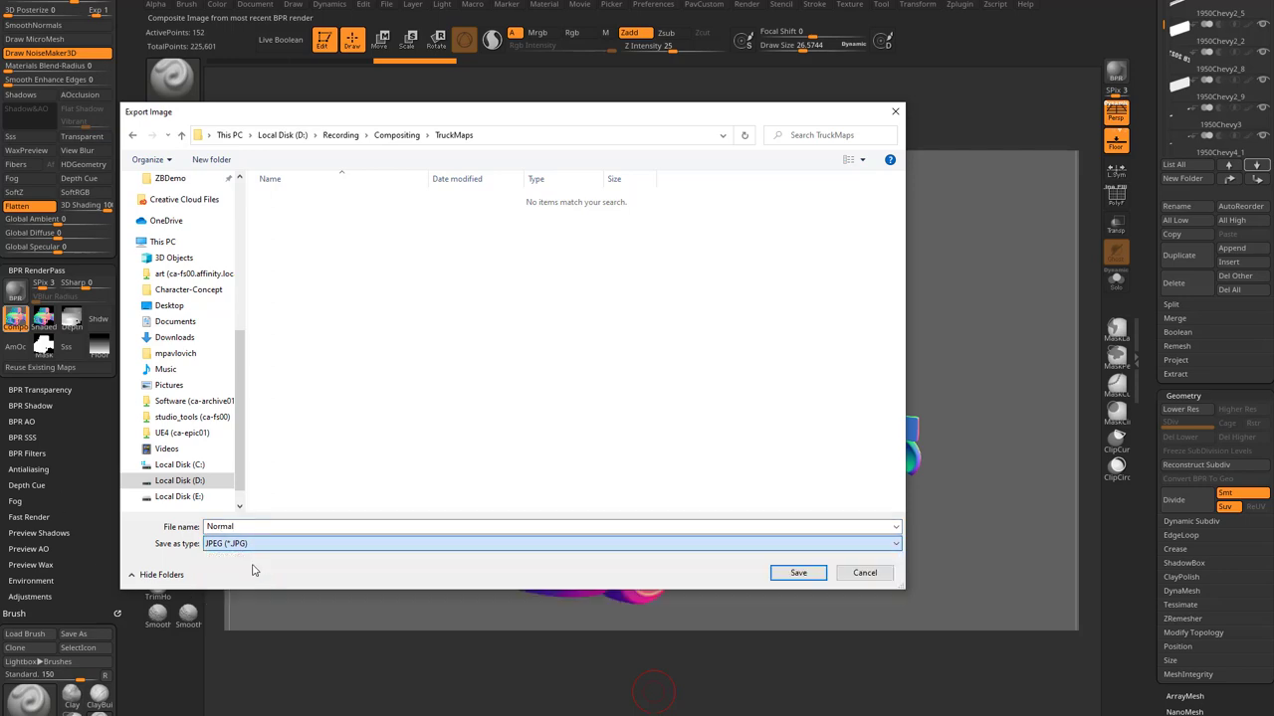
click(800, 575)
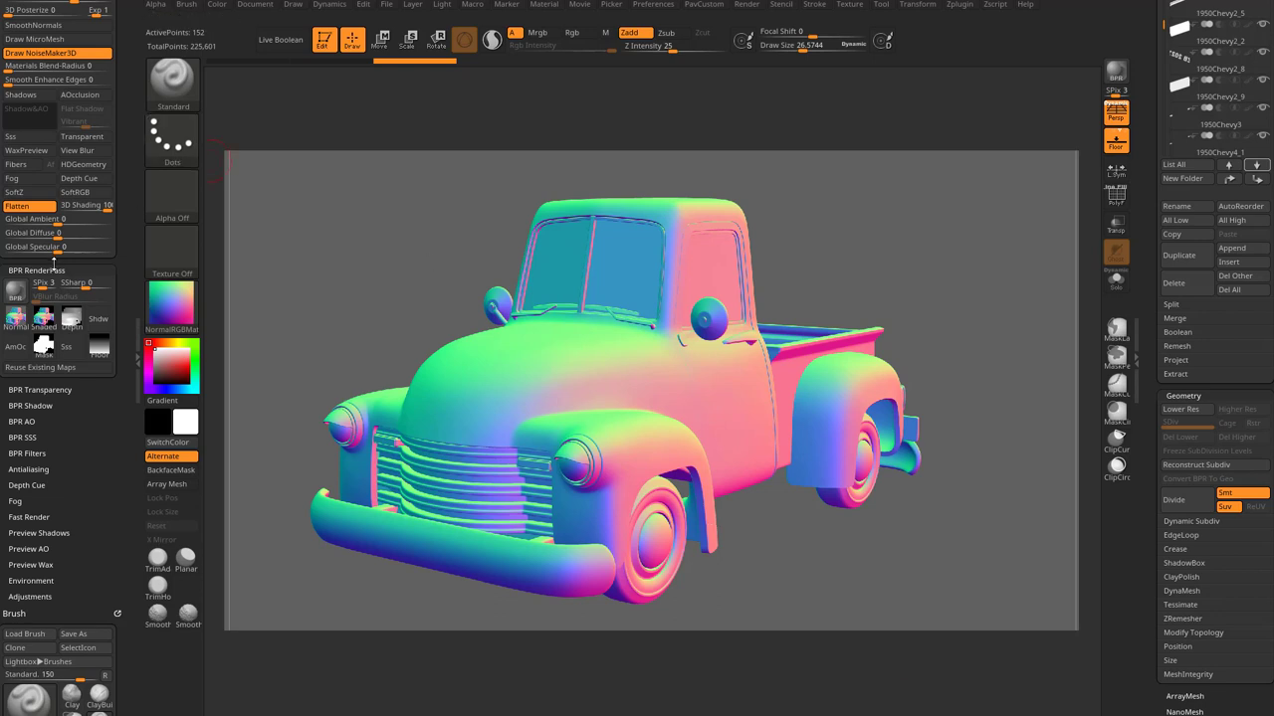
- Open the compositor data folder, then cut the brush draw size from 26.57 to about 15.43
scroll(2, 615, up, 3)
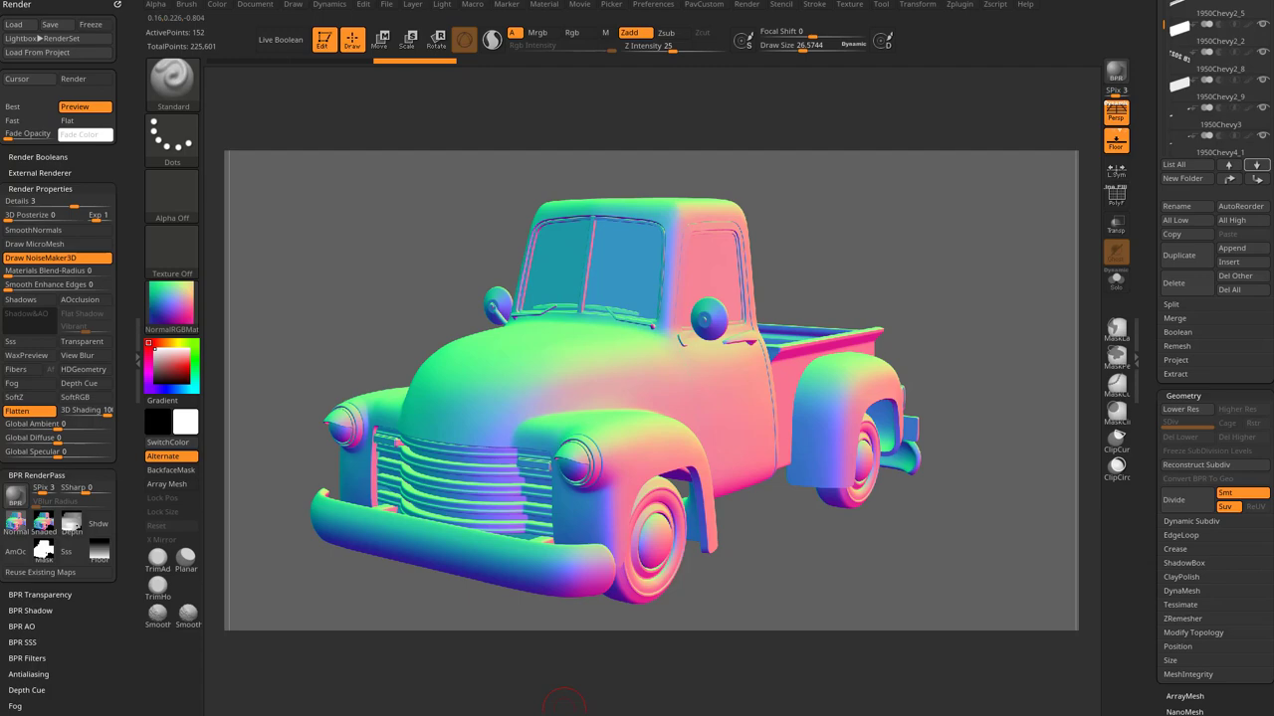
click(565, 702)
key(s)
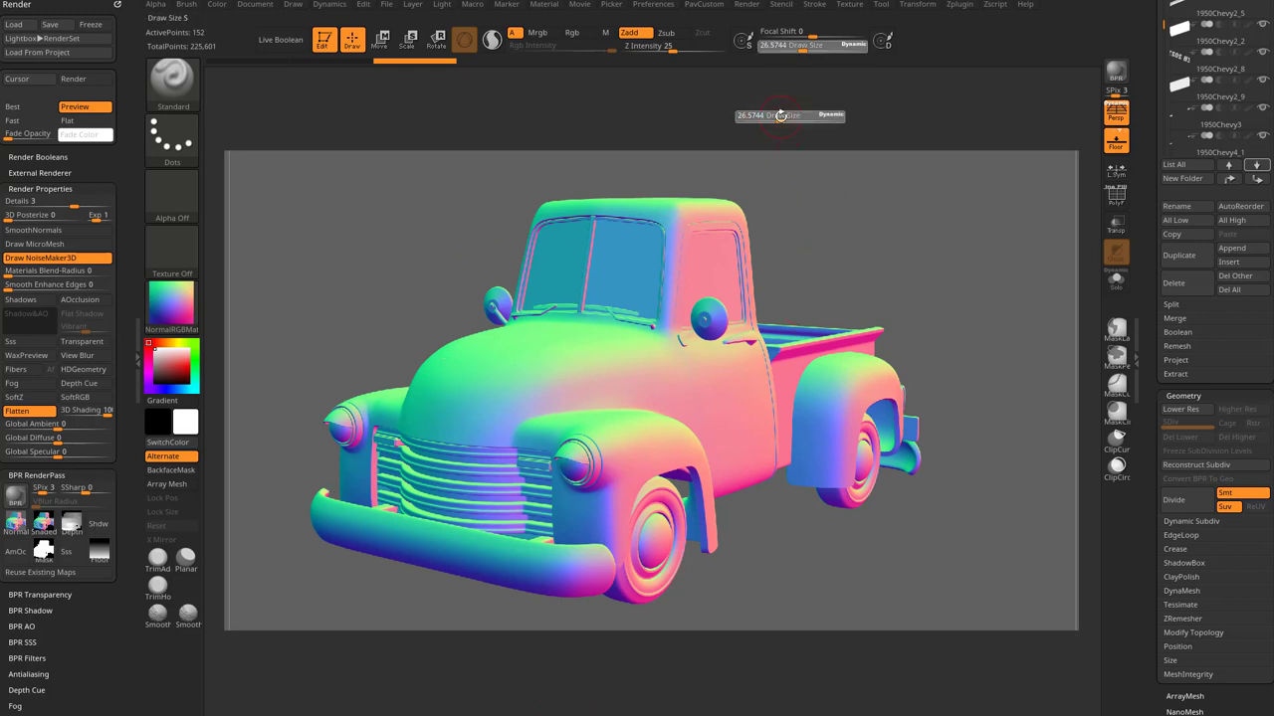
drag(789, 124, 772, 124)
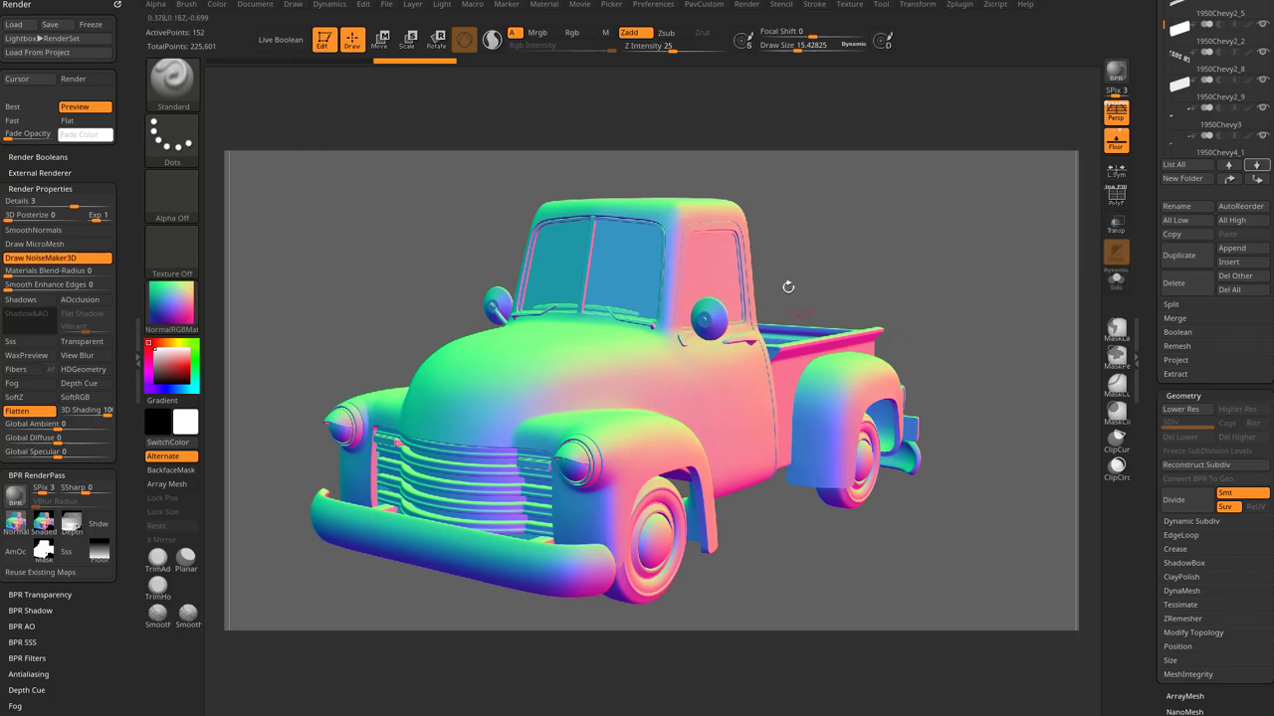
- Choose Always Switch to 2.5D and clear the truck from the canvas with Ctrl+N
click(324, 40)
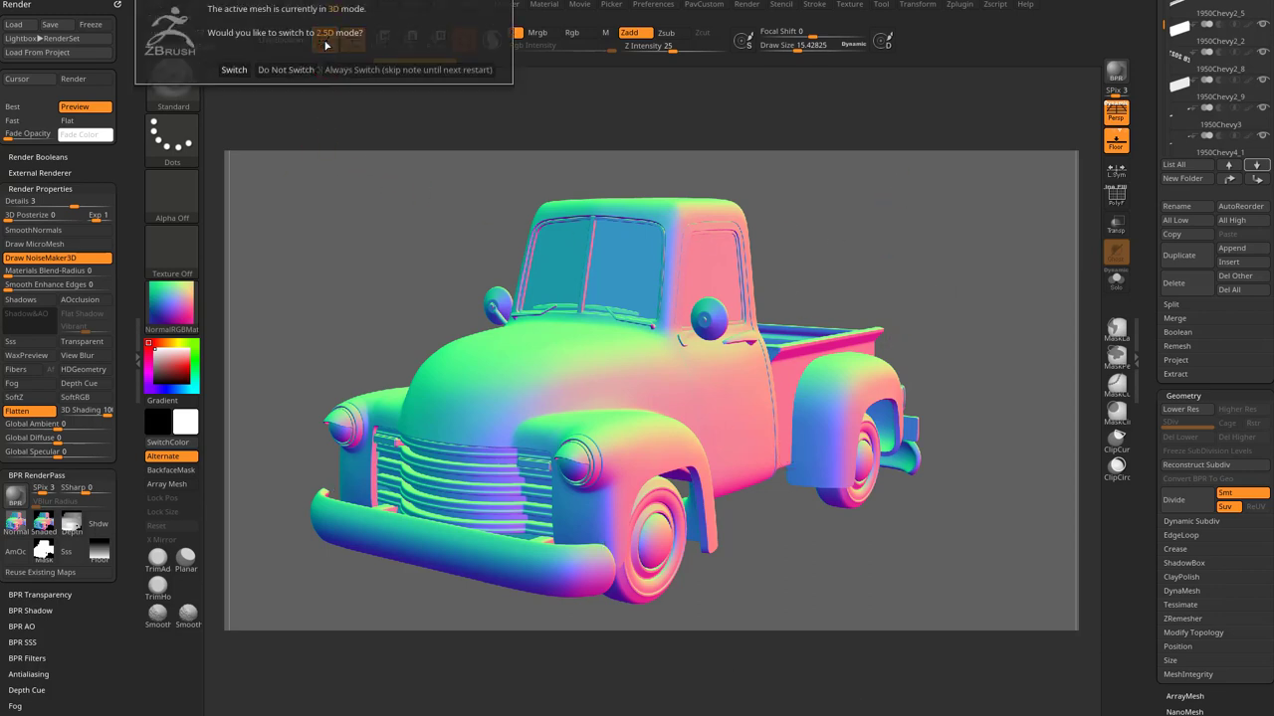
click(398, 70)
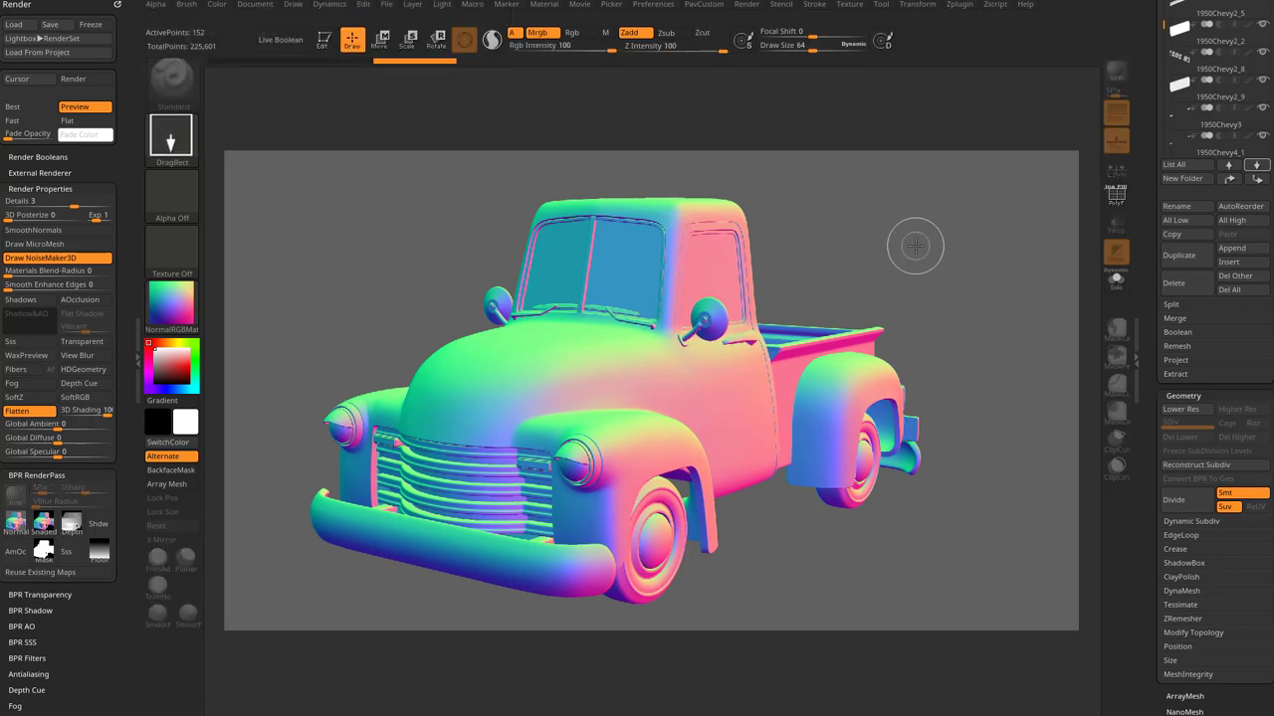
key(ctrl+n)
scroll(1214, 249, up, 5)
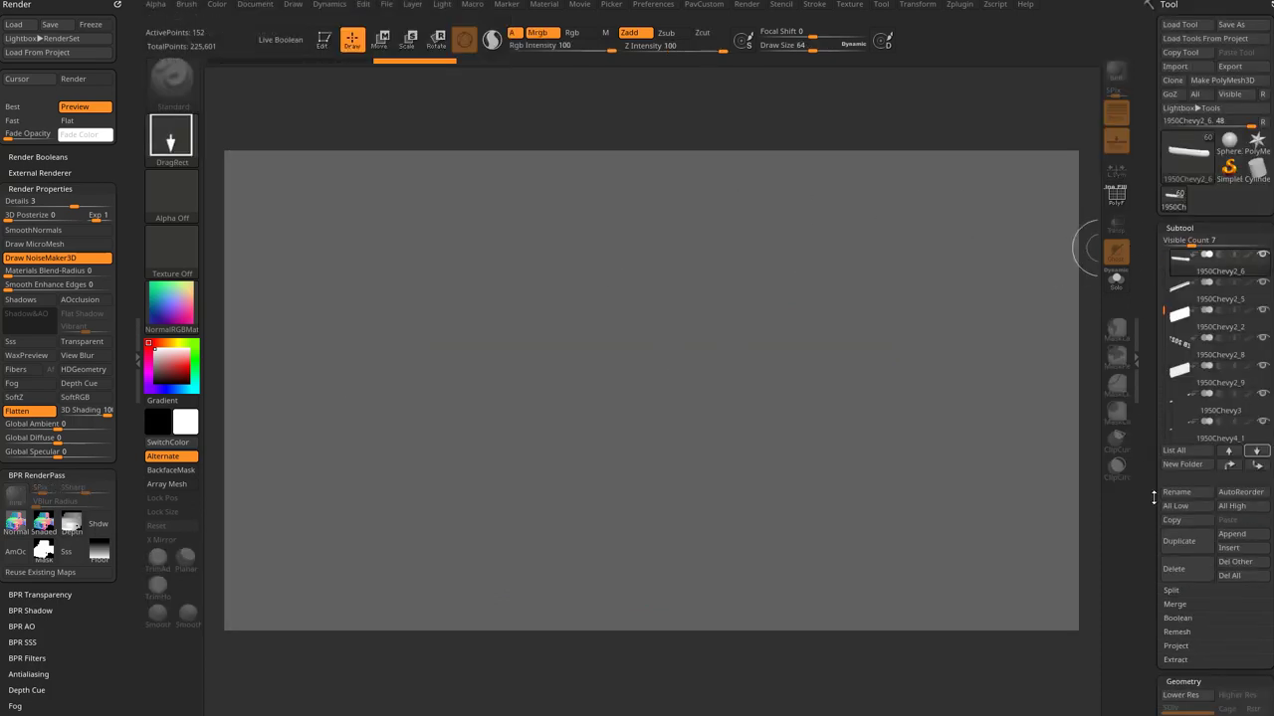
- Draw a Plane3D primitive on the canvas and make it editable
click(1187, 174)
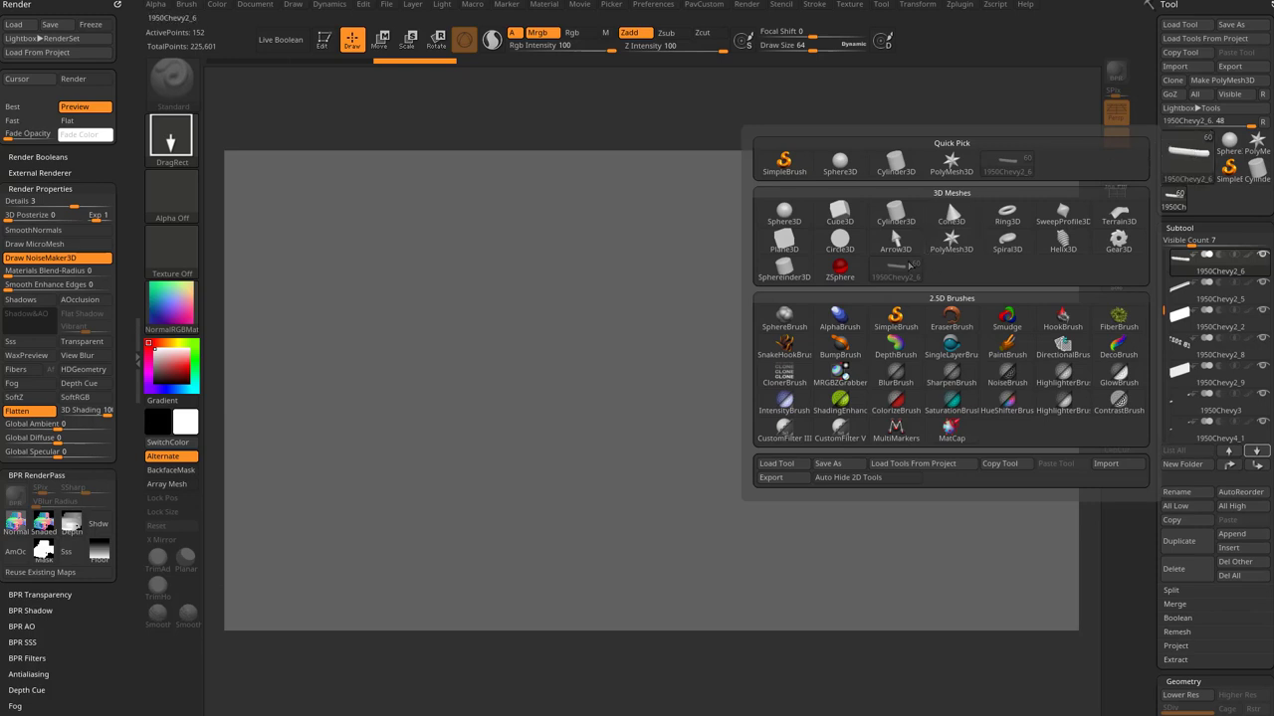
click(784, 238)
drag(540, 440, 534, 485)
click(322, 40)
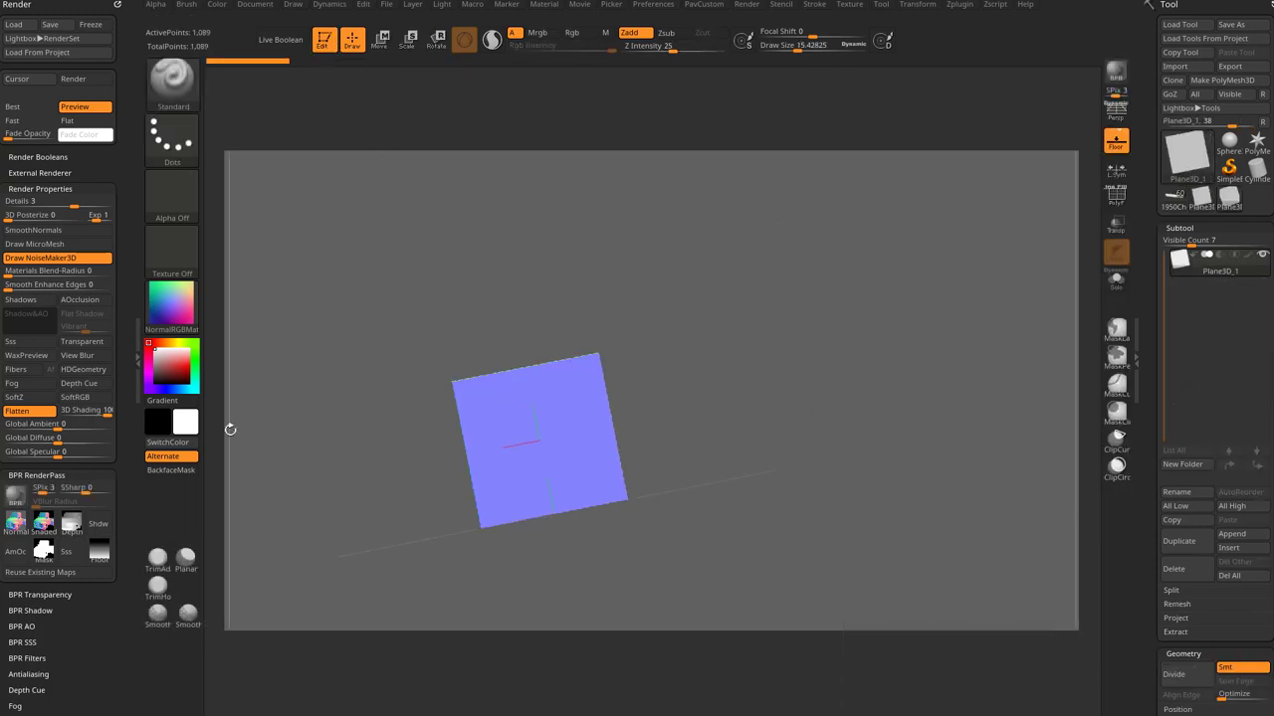
- Apply StartupMaterial to the plane, turn it to face front, and raise draw size to about 54
click(187, 316)
click(172, 303)
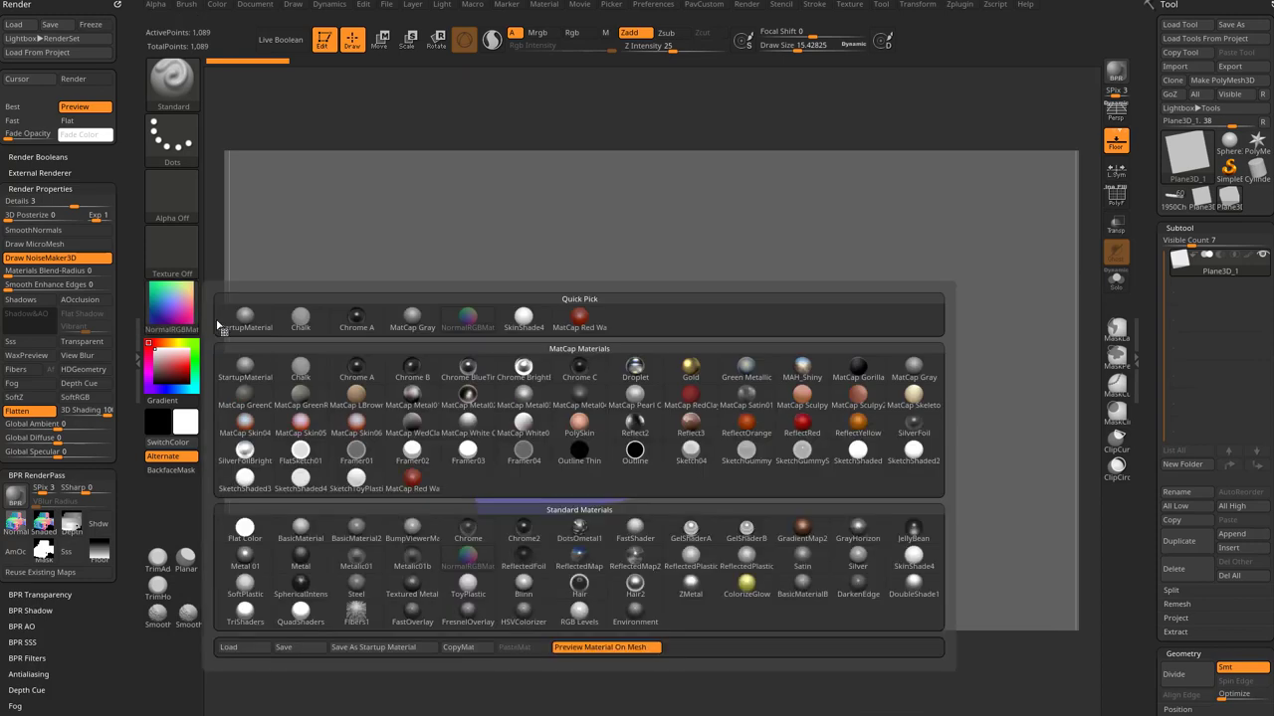
click(245, 317)
mouse_move(714, 307)
shift+mouse_down()
mouse_move(790, 362)
mouse_move(819, 412)
mouse_move(845, 359)
mouse_move(836, 398)
mouse_move(901, 328)
mouse_move(885, 340)
mouse_move(822, 322)
mouse_move(858, 331)
shift+mouse_up()
key(s)
key(s)
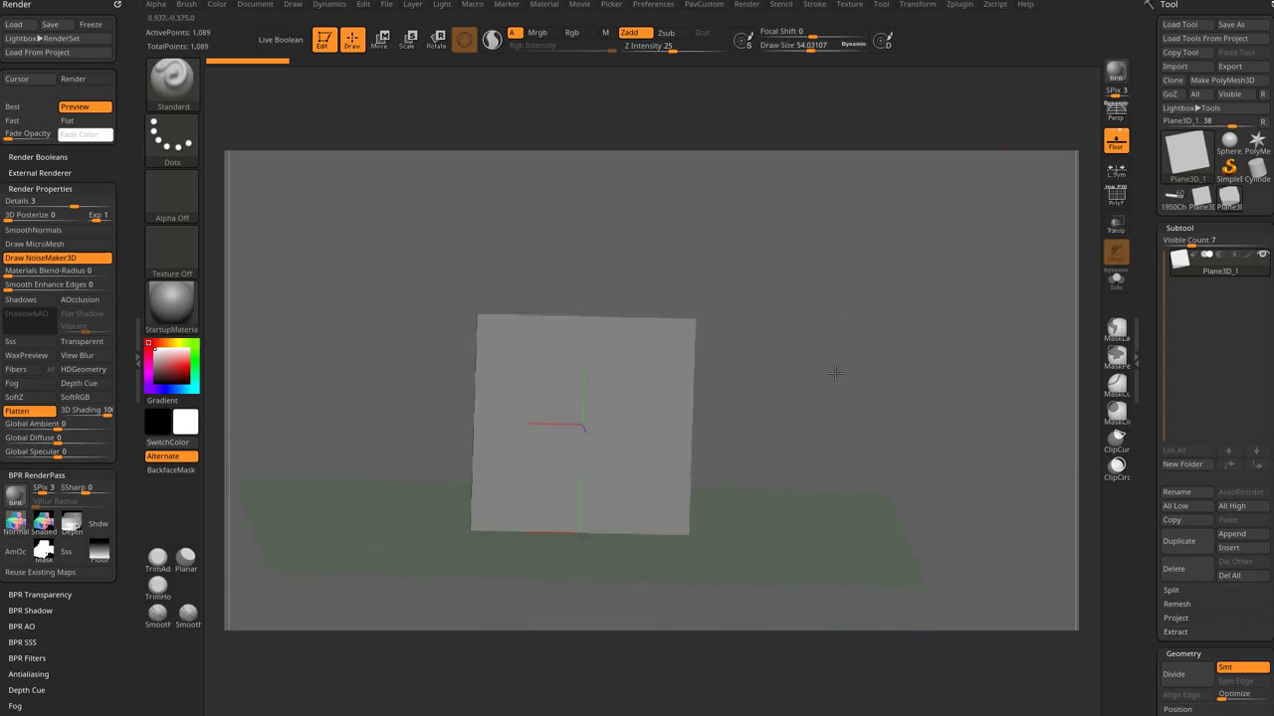
- Import Normal.psd as a texture and assign it to the plane's texture map
click(847, 5)
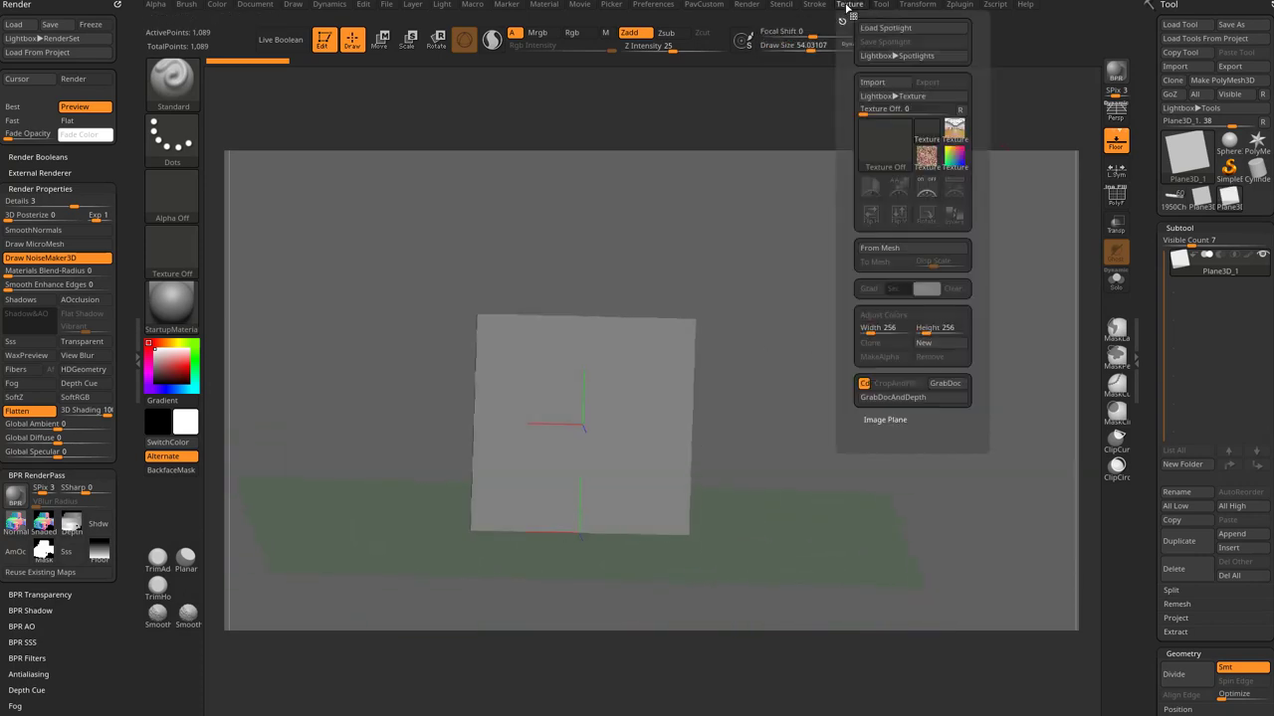
click(871, 82)
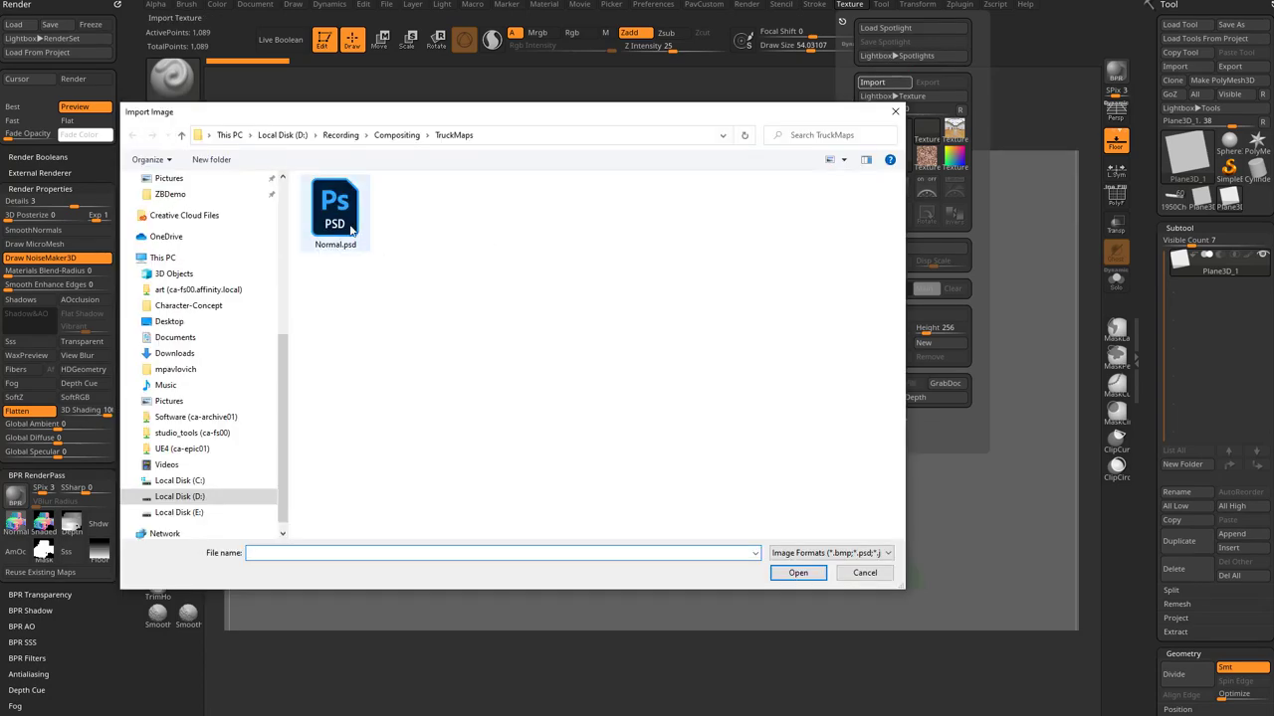
double_click(350, 230)
scroll(1145, 422, down, 6)
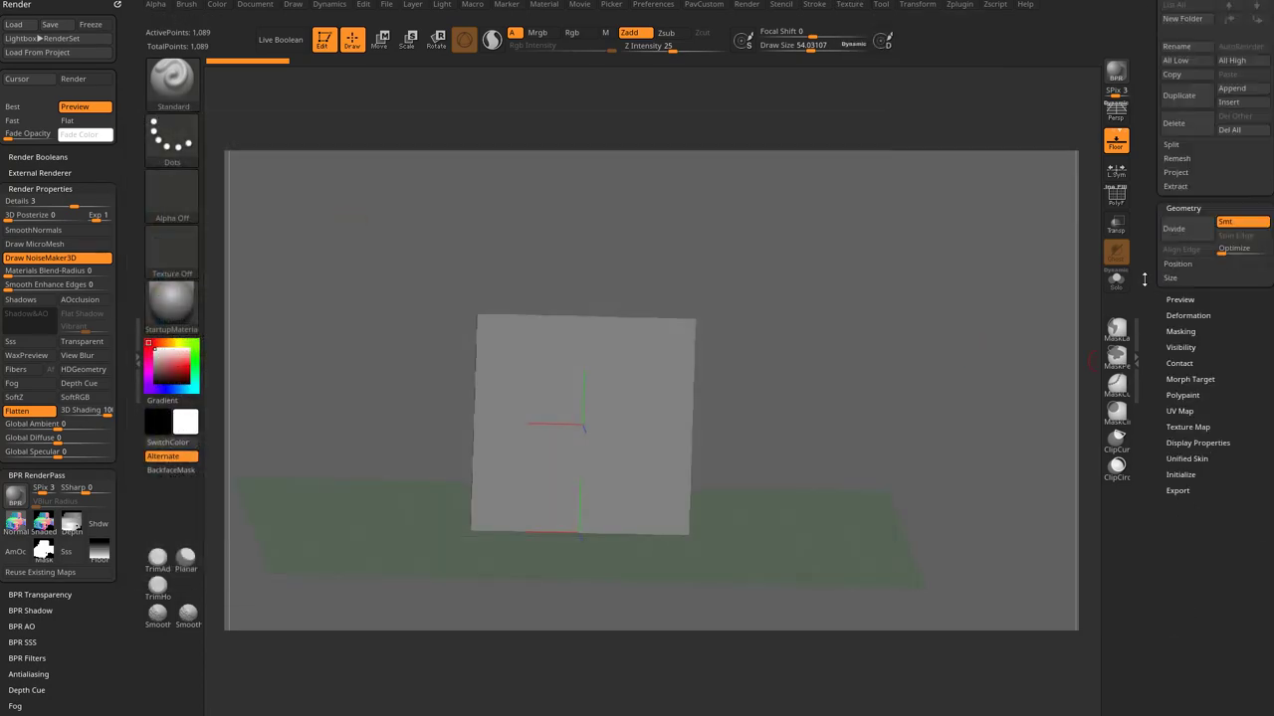
key(shift)
click(1187, 274)
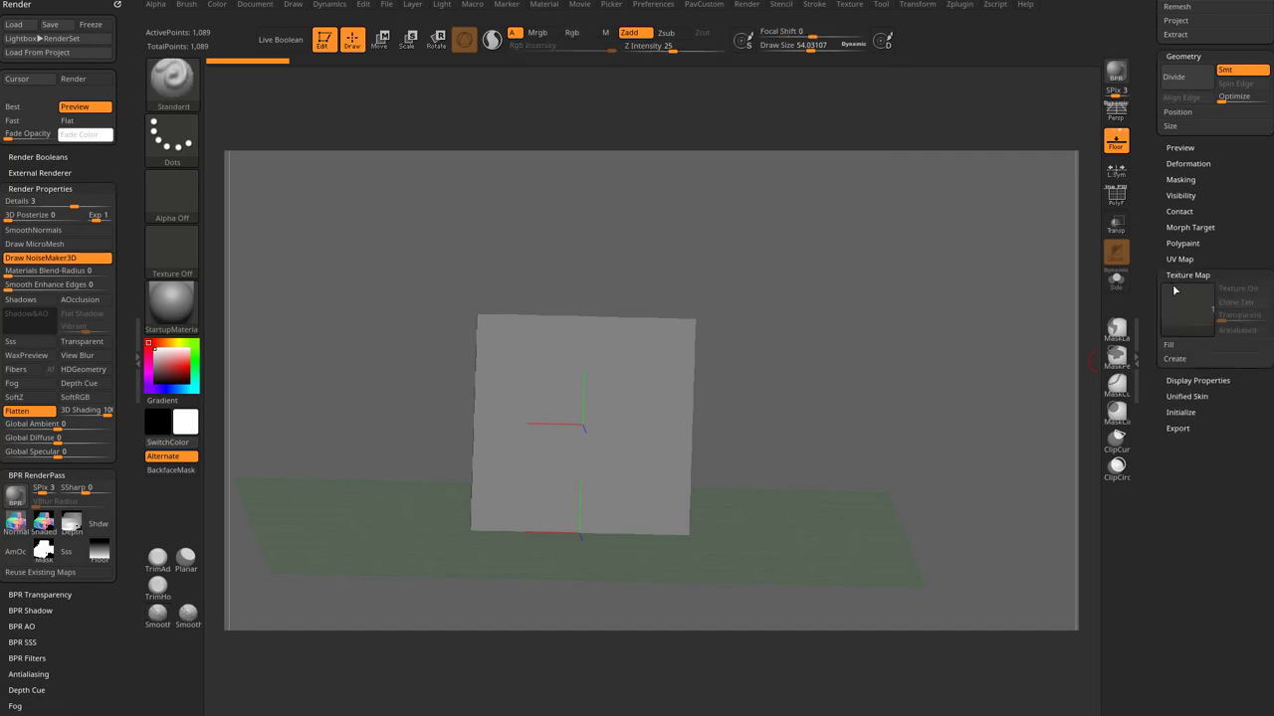
click(1186, 306)
click(795, 310)
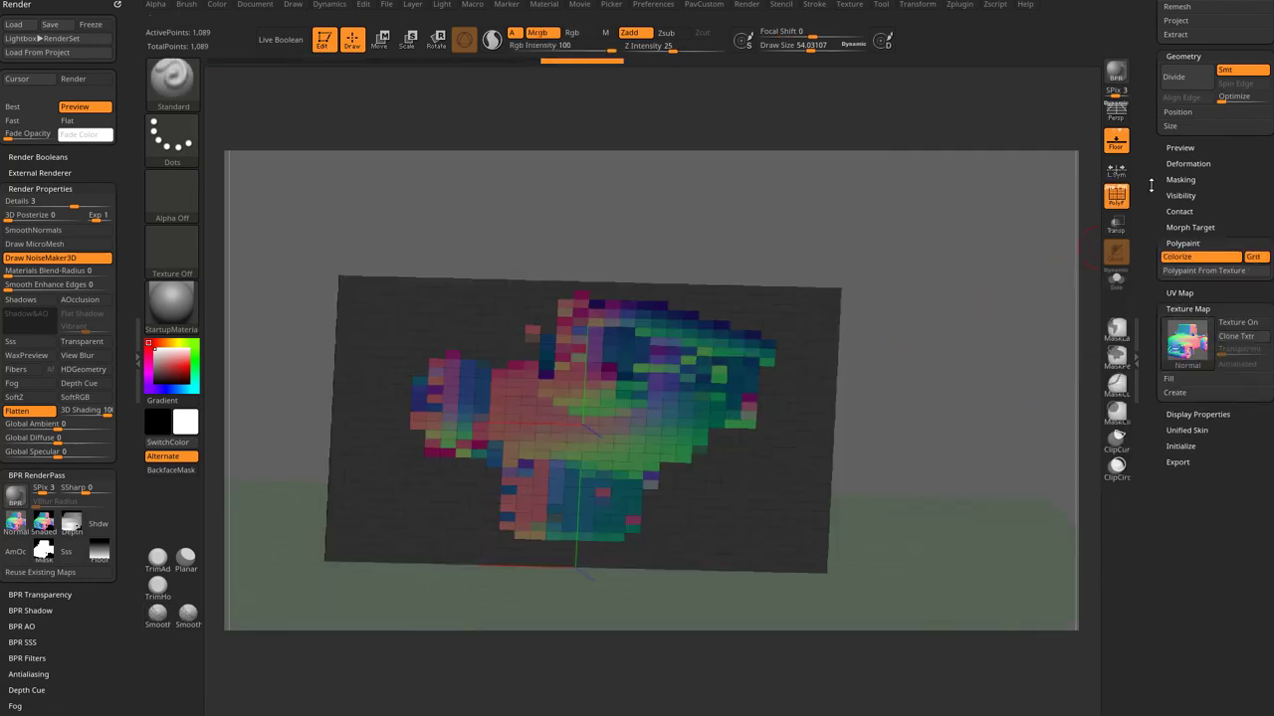
- Convert the plane to a PolyMesh3D and reassign the Normal texture
scroll(1150, 185, up, 6)
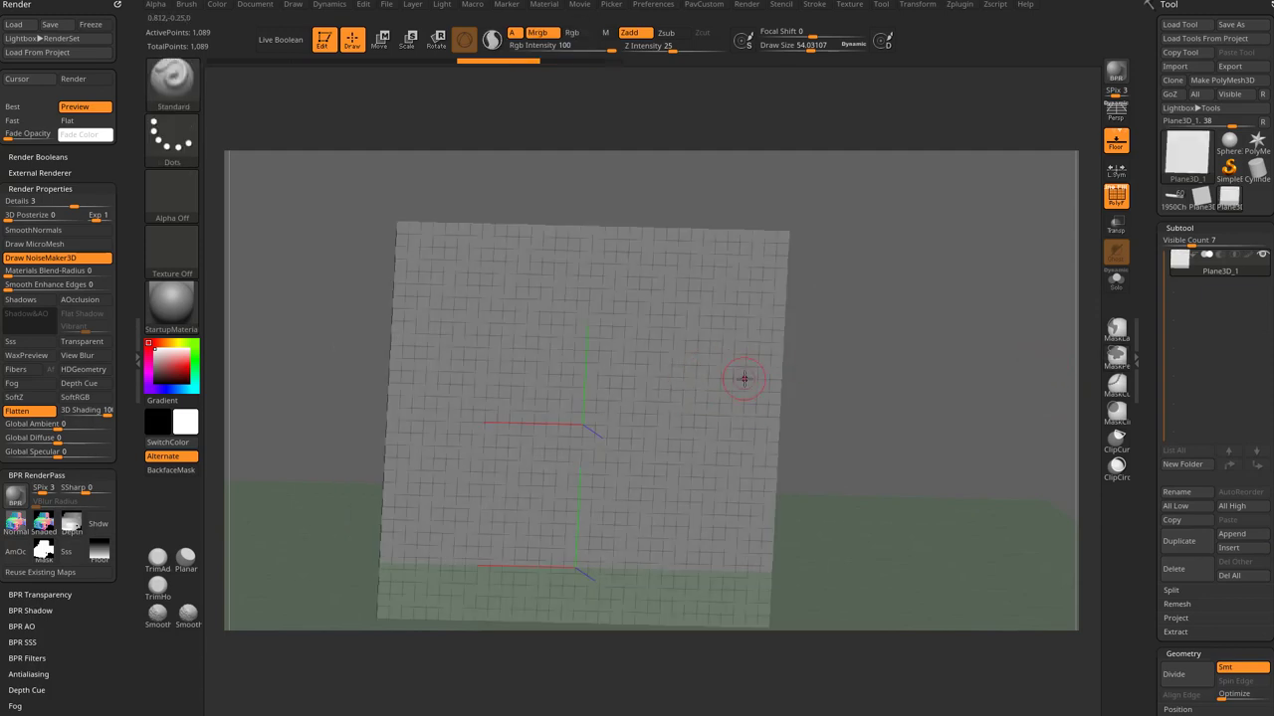
click(1222, 80)
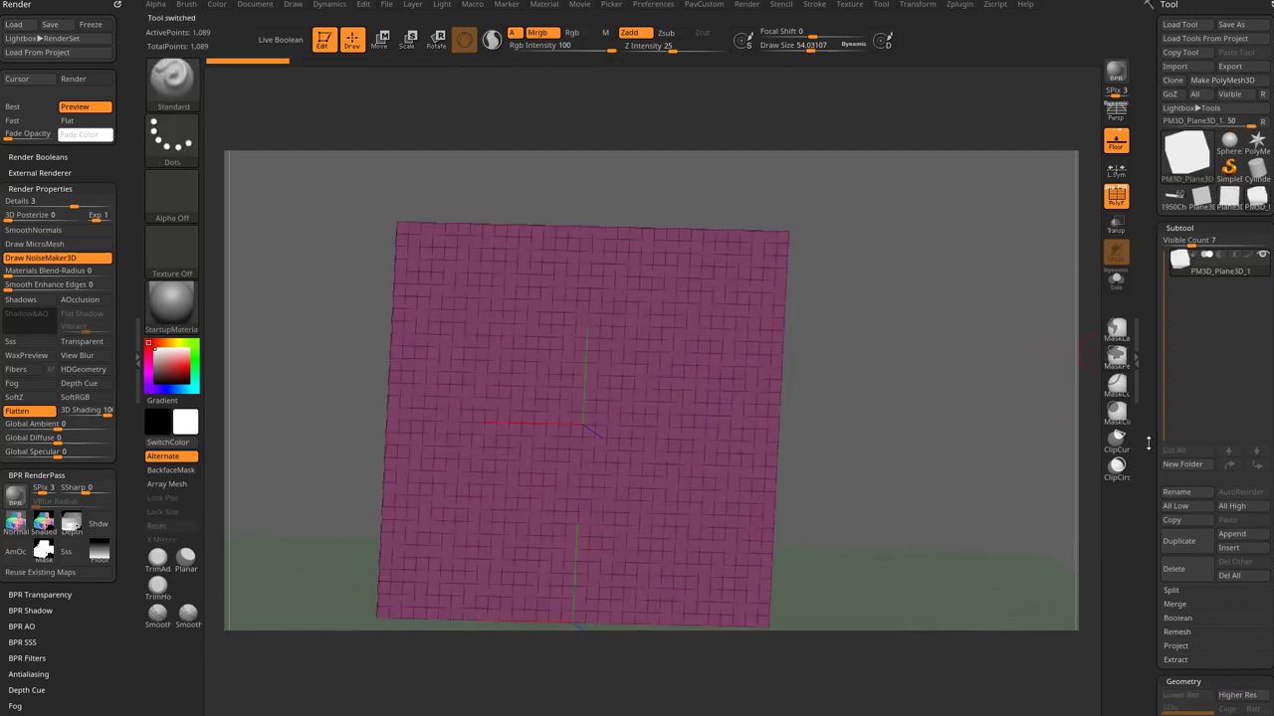
drag(1148, 444, 1169, 224)
click(1182, 232)
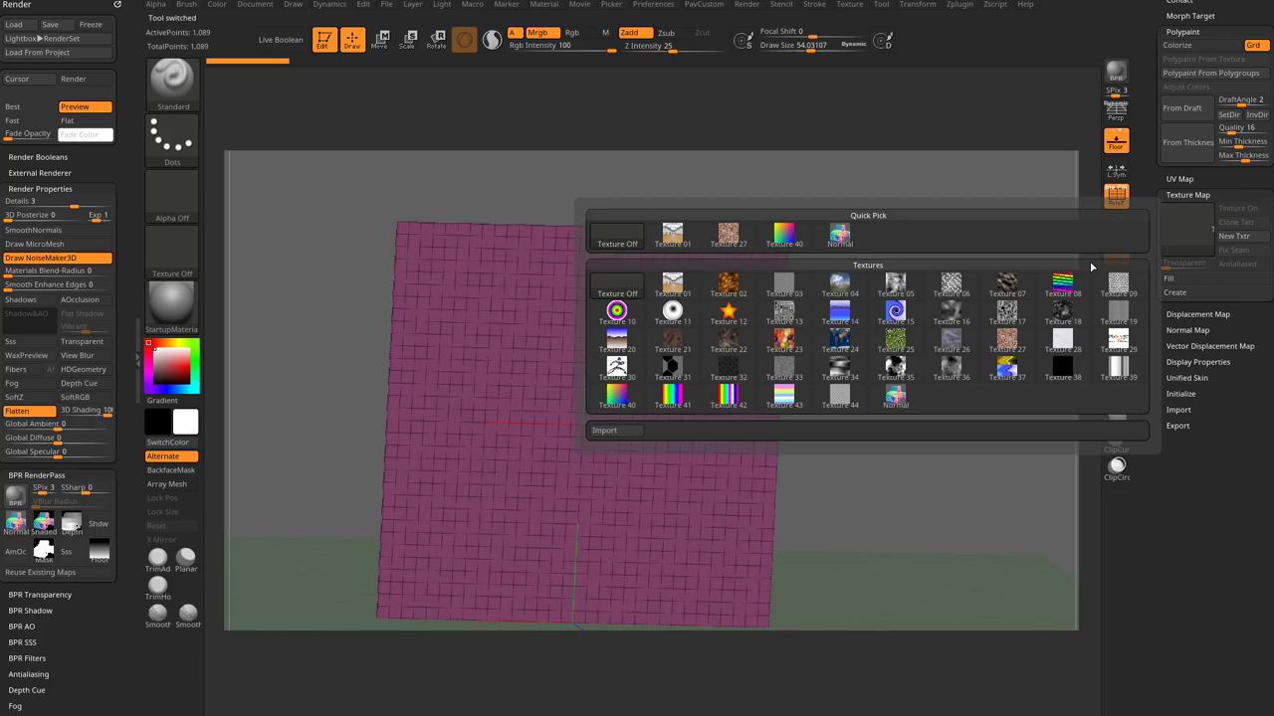
click(842, 240)
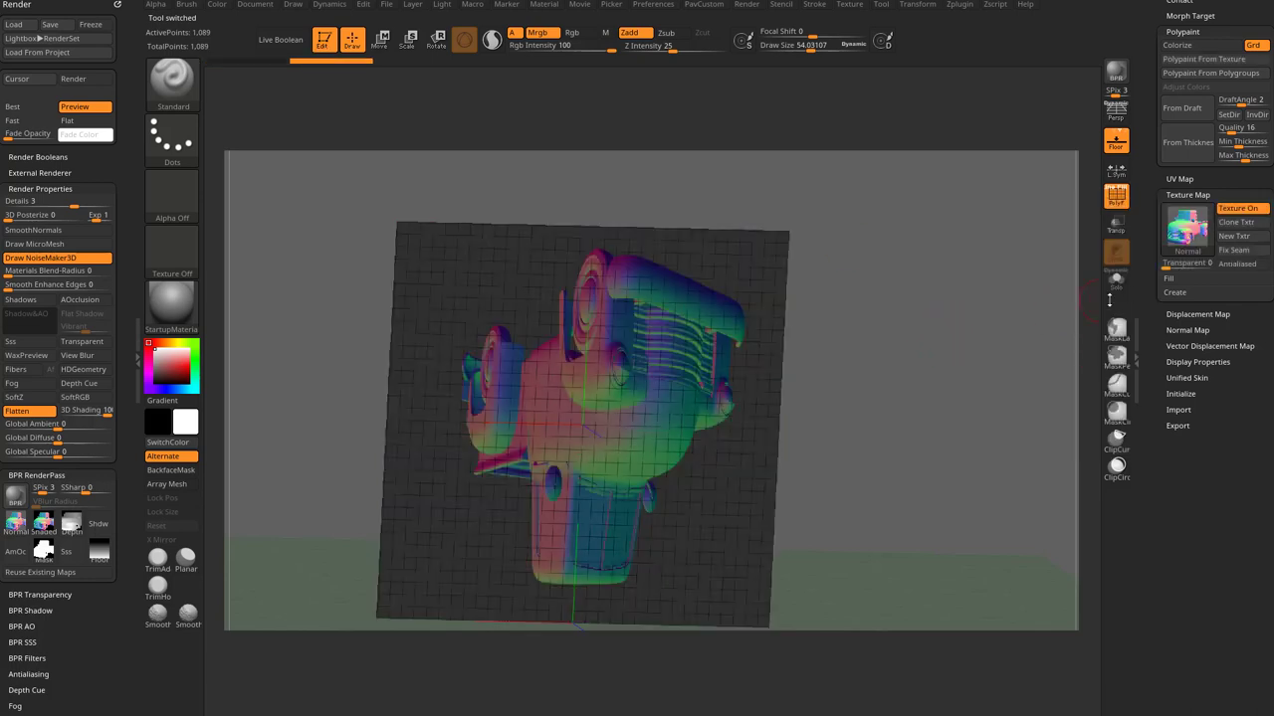
- Convert the Normal texture to polypaint, hide polygroup colours, and snap the plane to front view
key(shift)
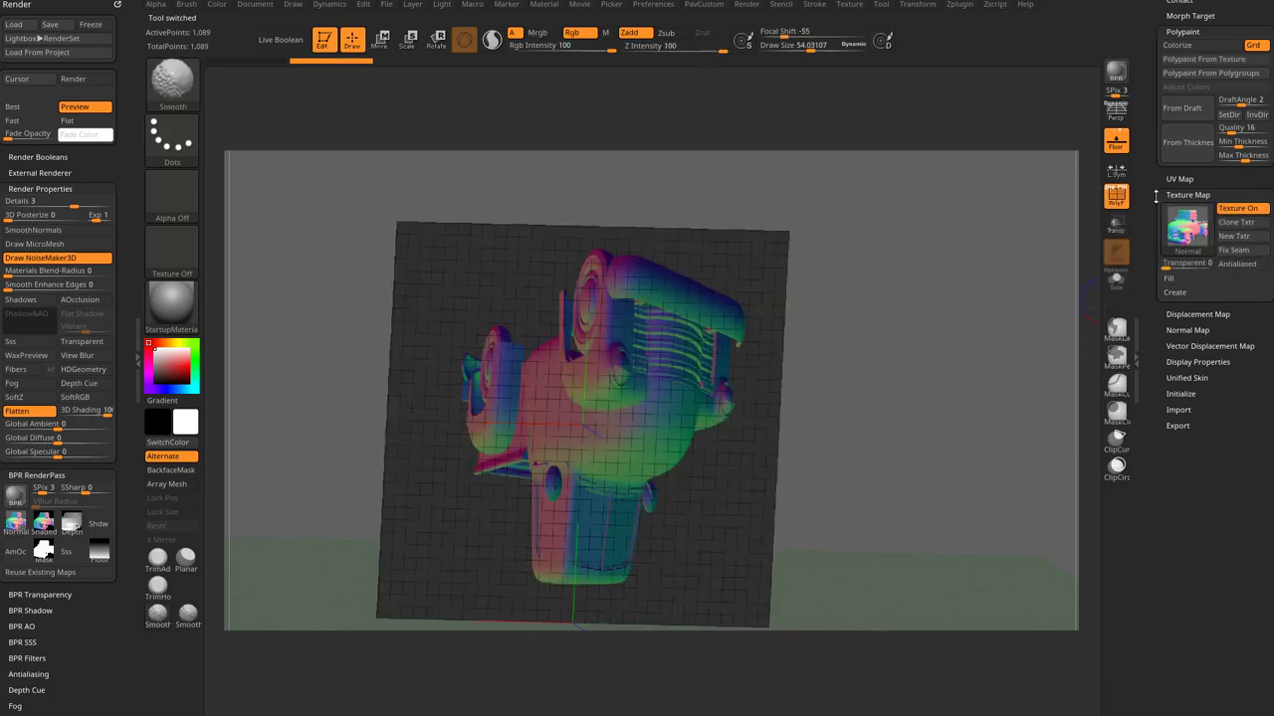
scroll(1192, 179, up, 2)
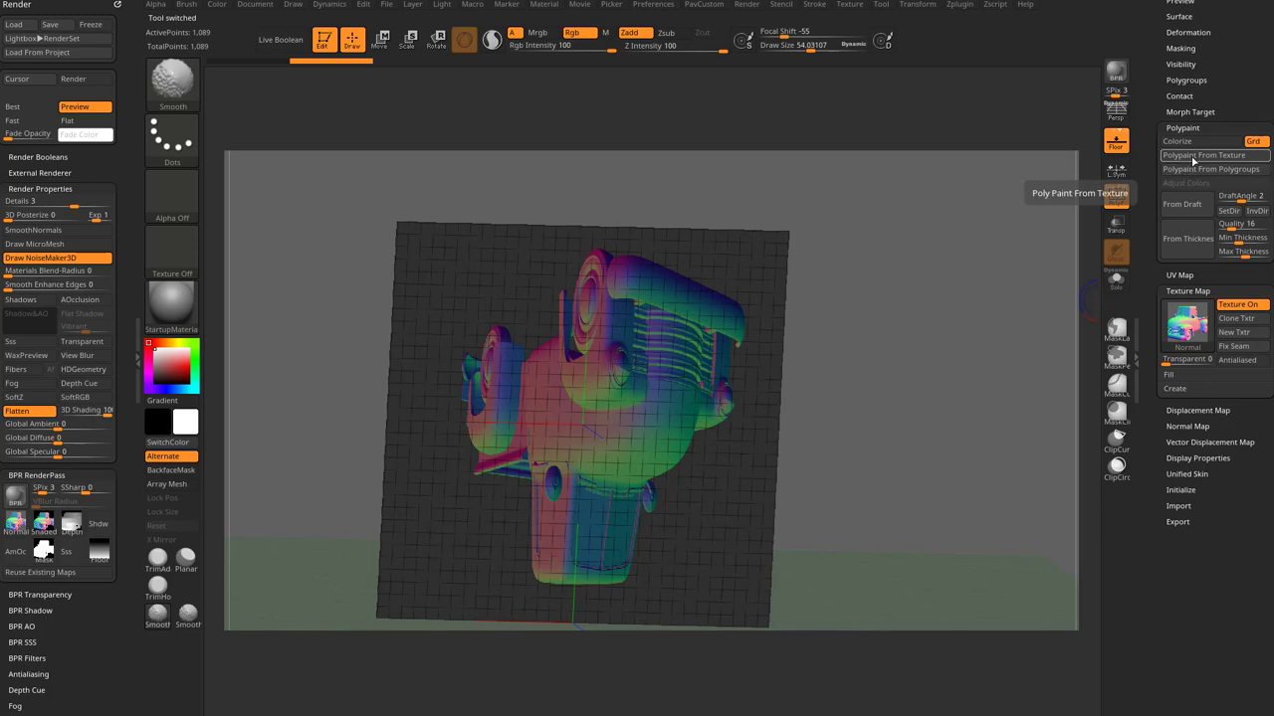
click(1182, 170)
key(shift+f)
drag(1046, 259, 804, 391)
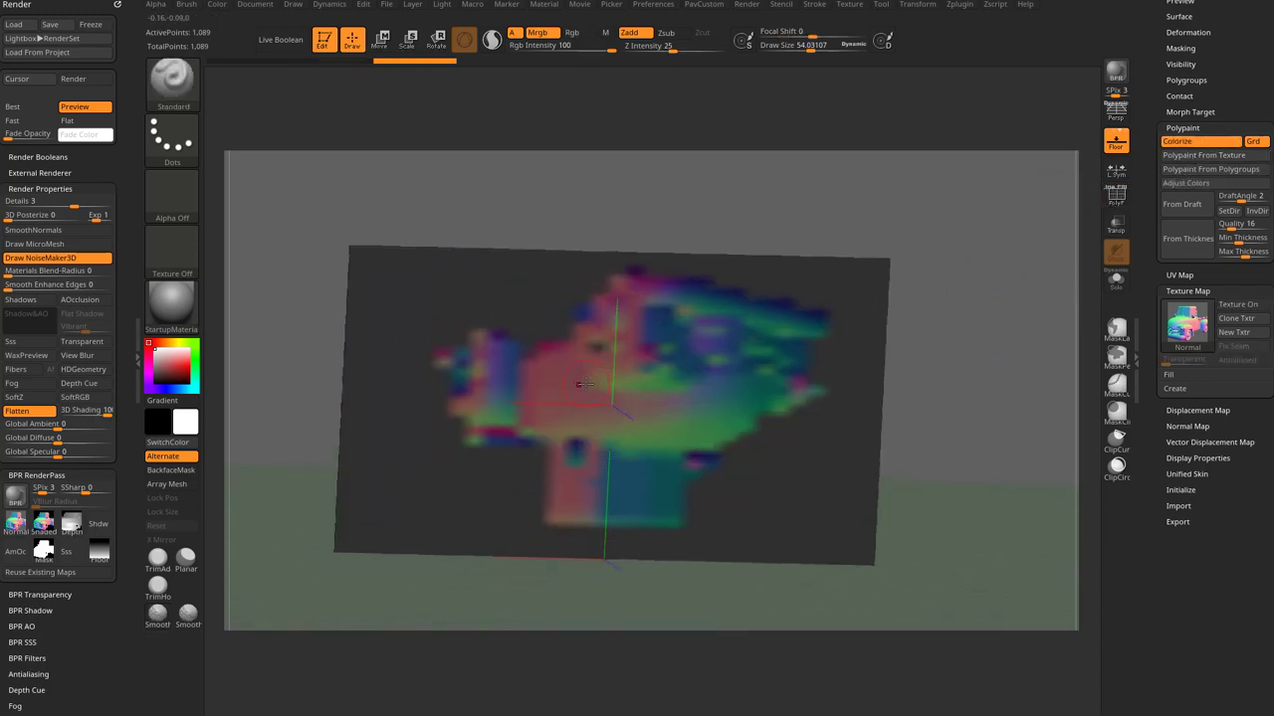
drag(799, 329, 979, 399)
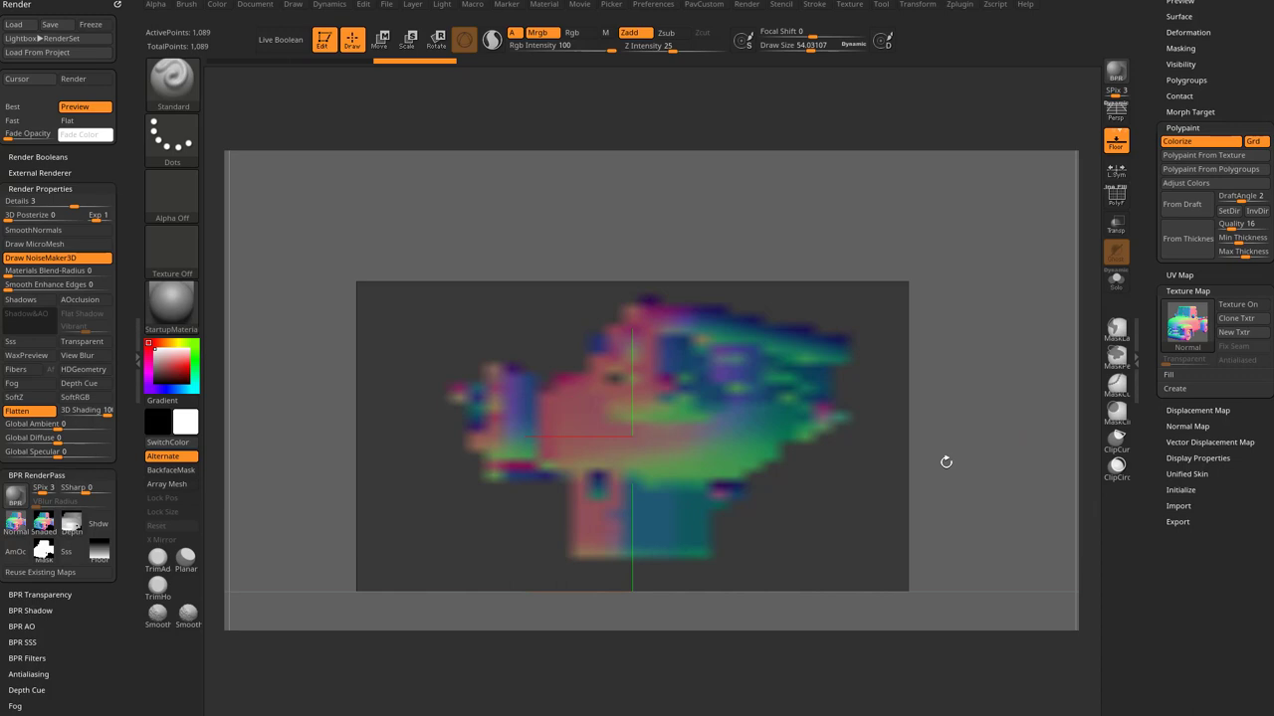
- Hide the plane's polypaint colours, collapse Texture Map, and square the plane to the front view
click(1179, 141)
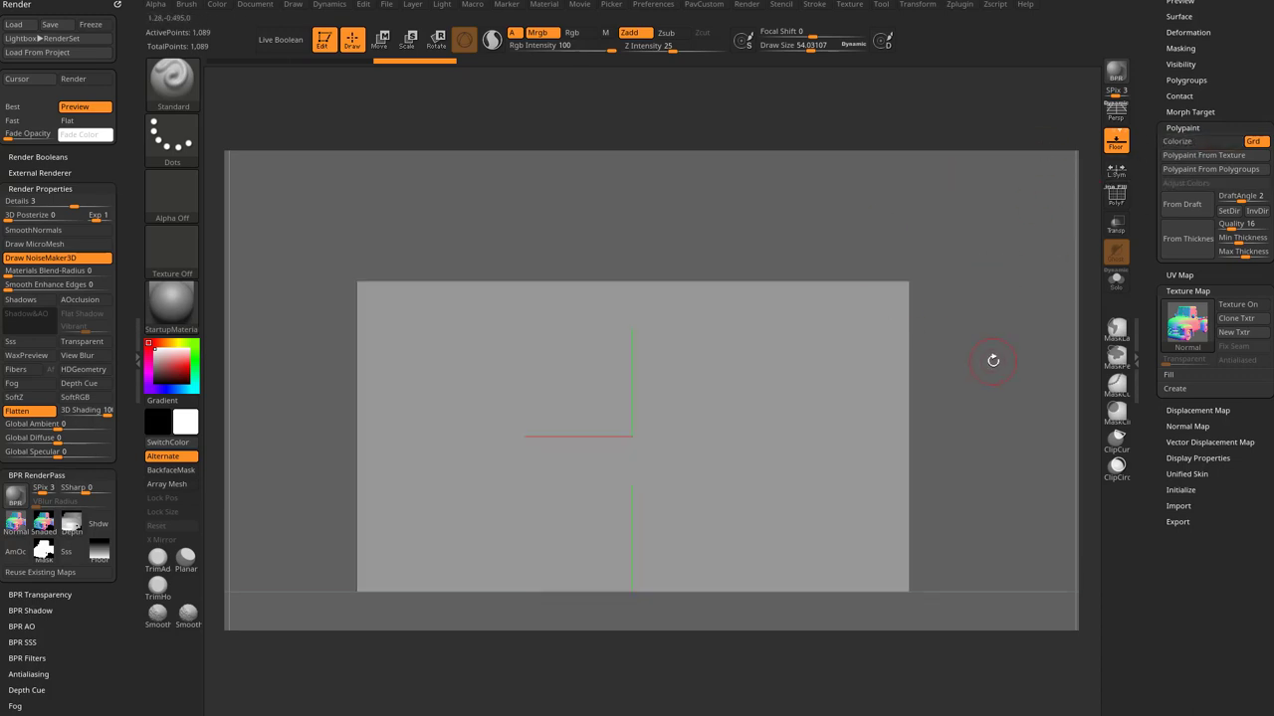
click(1187, 290)
shift+drag(1045, 288, 759, 332)
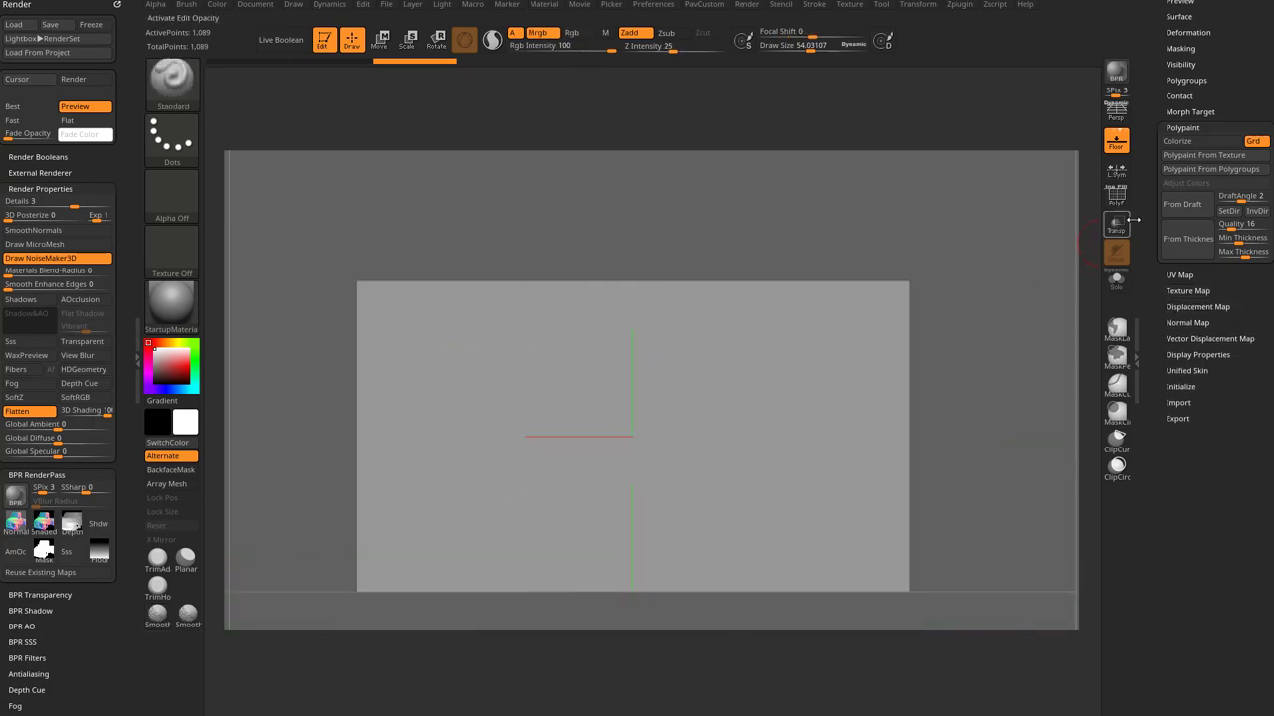
mouse_move(1184, 248)
mouse_down()
mouse_move(1144, 398)
mouse_move(1102, 479)
mouse_up()
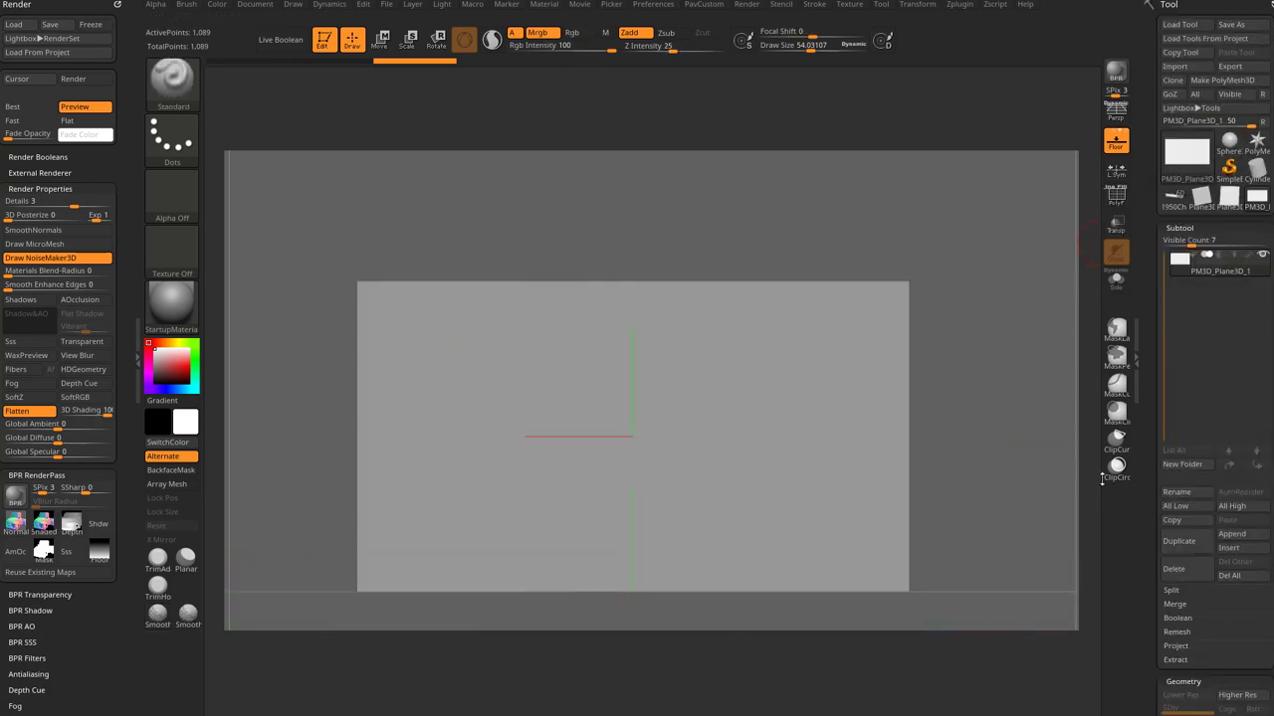
click(1230, 66)
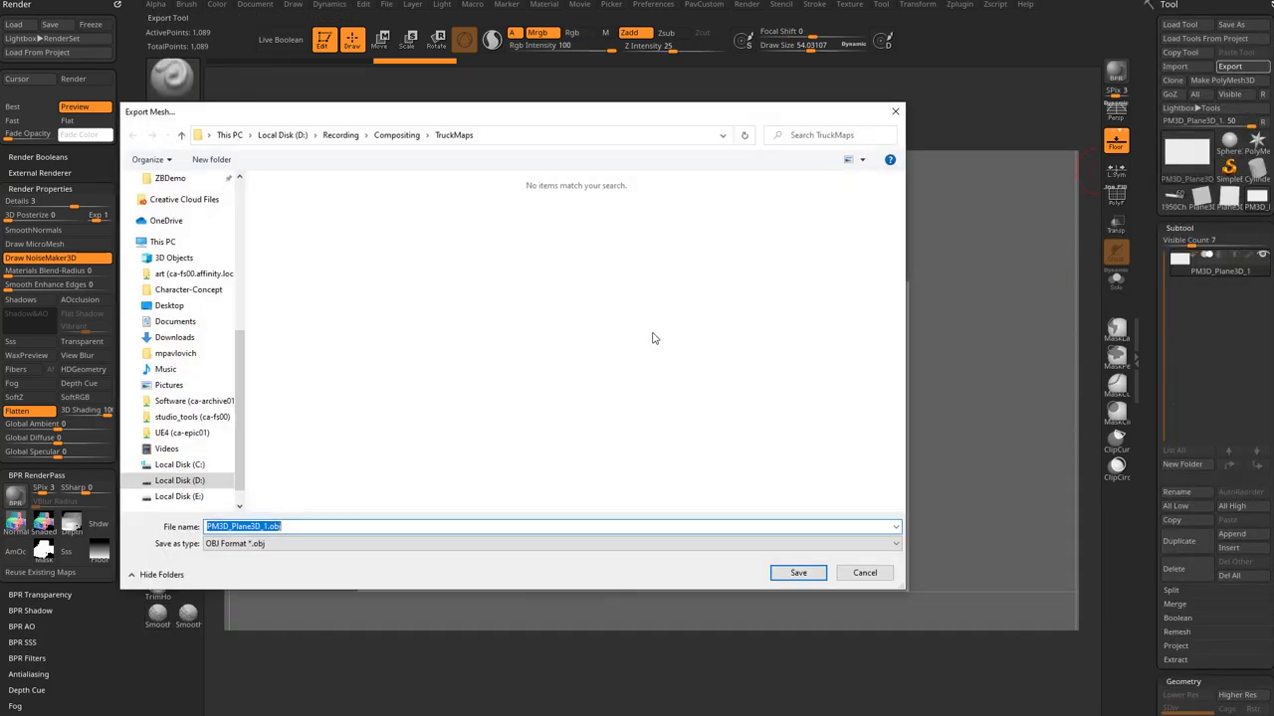
click(864, 574)
mouse_move(993, 303)
mouse_down()
mouse_move(956, 303)
mouse_move(1009, 298)
mouse_up()
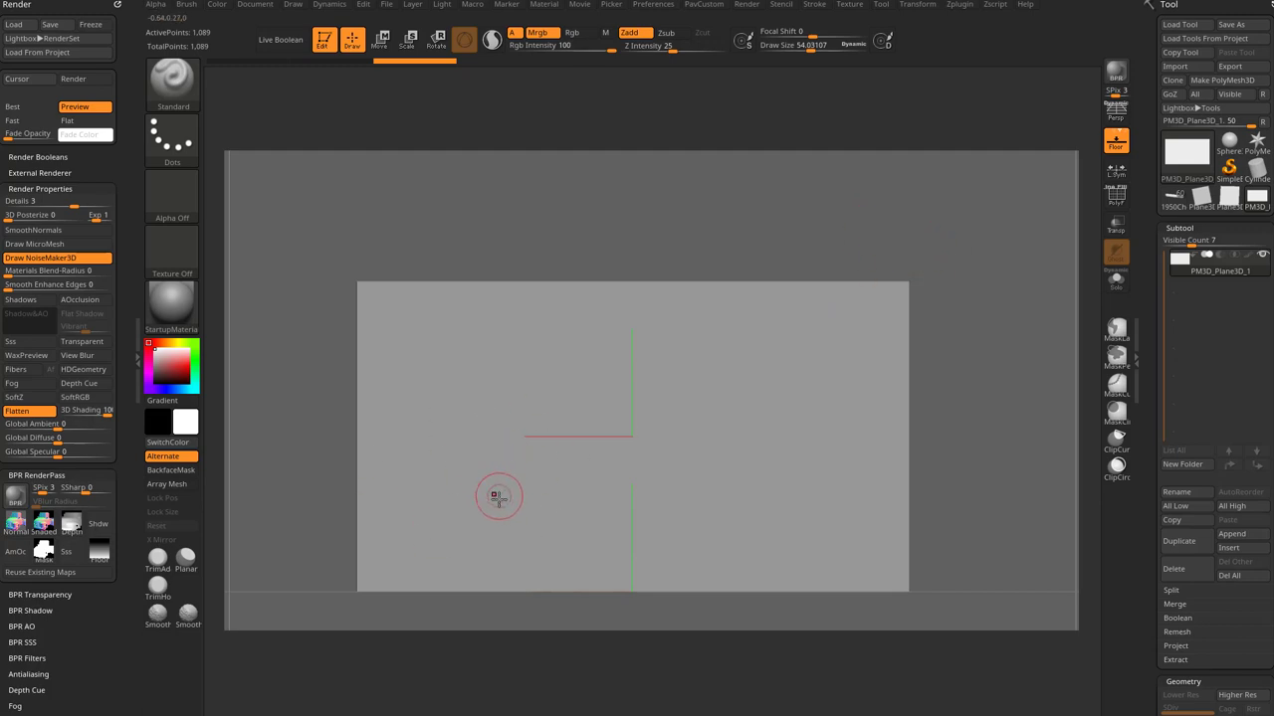
drag(1014, 461, 979, 483)
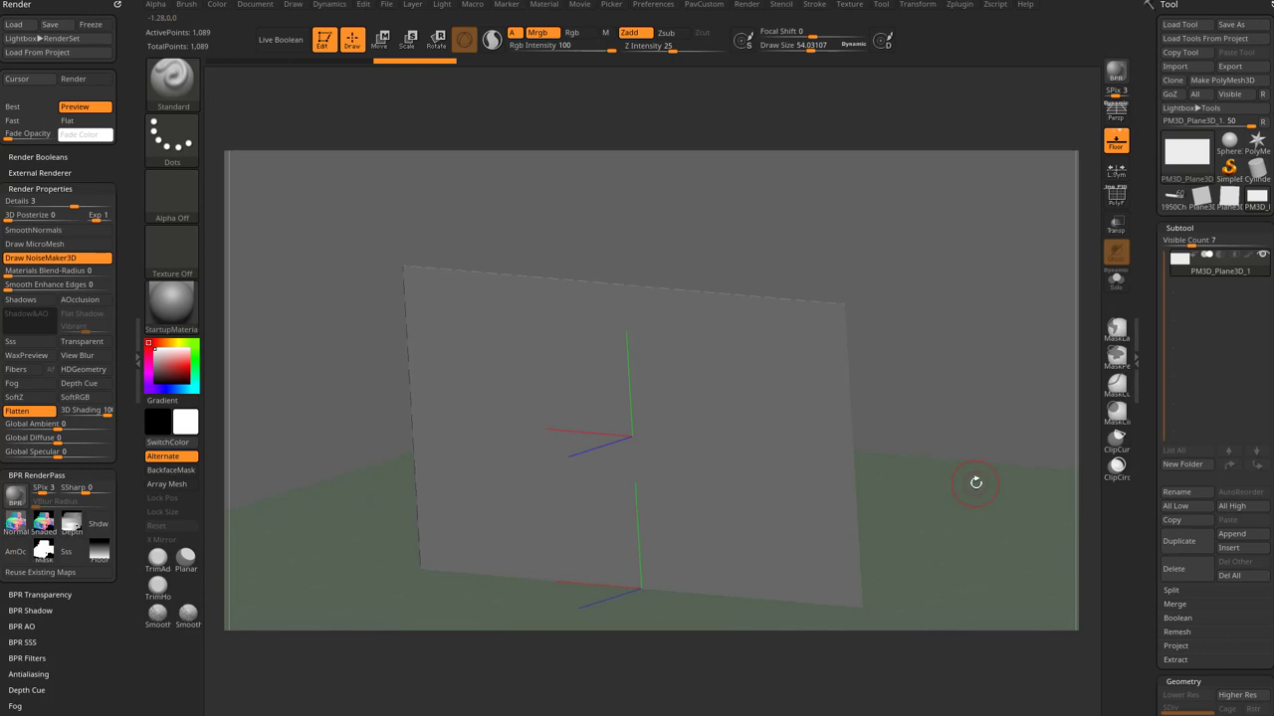
scroll(1135, 463, down, 5)
- Flip the plane's face direction in Display Properties and return to the straight front view
click(1189, 438)
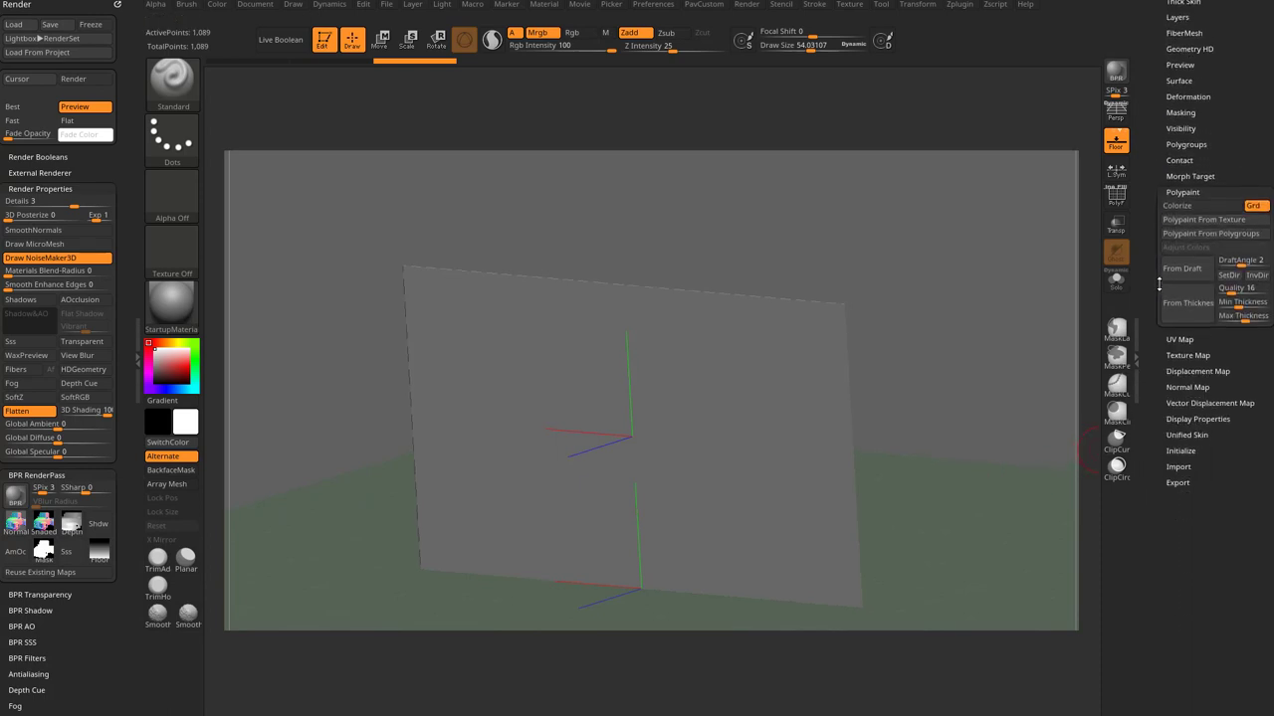
key(shift)
click(1197, 419)
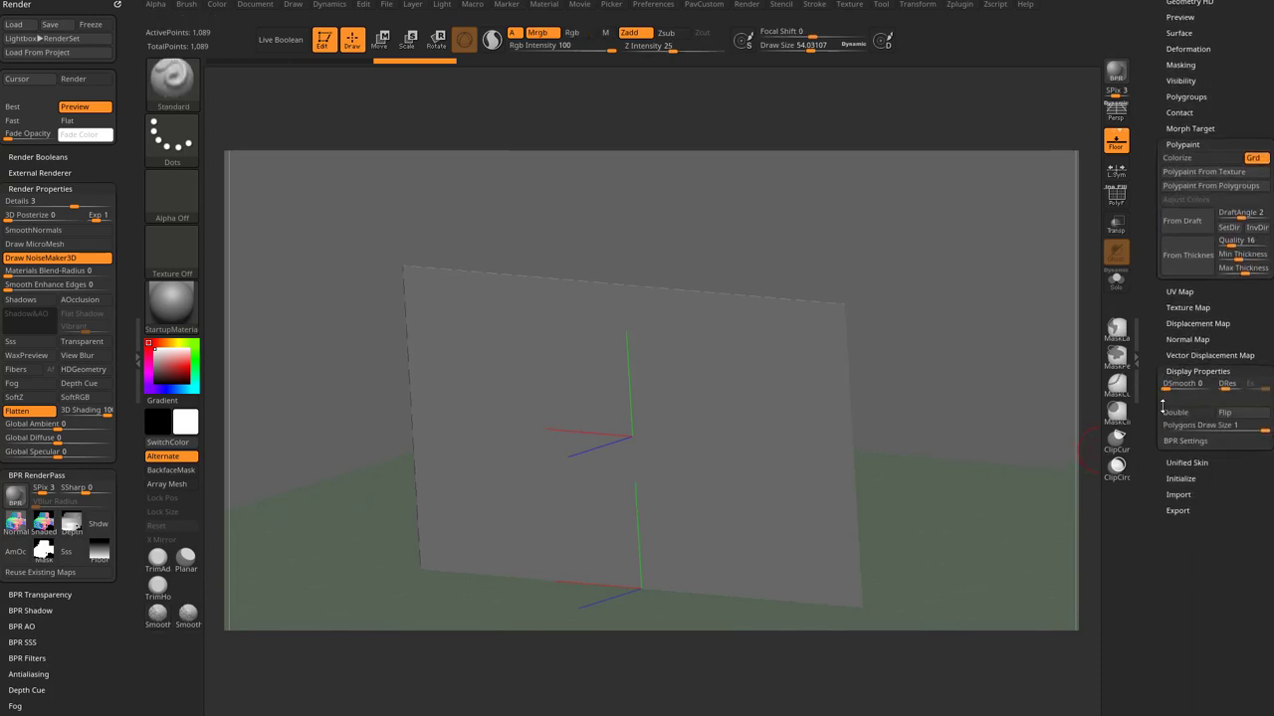
click(1224, 412)
drag(1040, 428, 1012, 406)
scroll(1163, 302, up, 10)
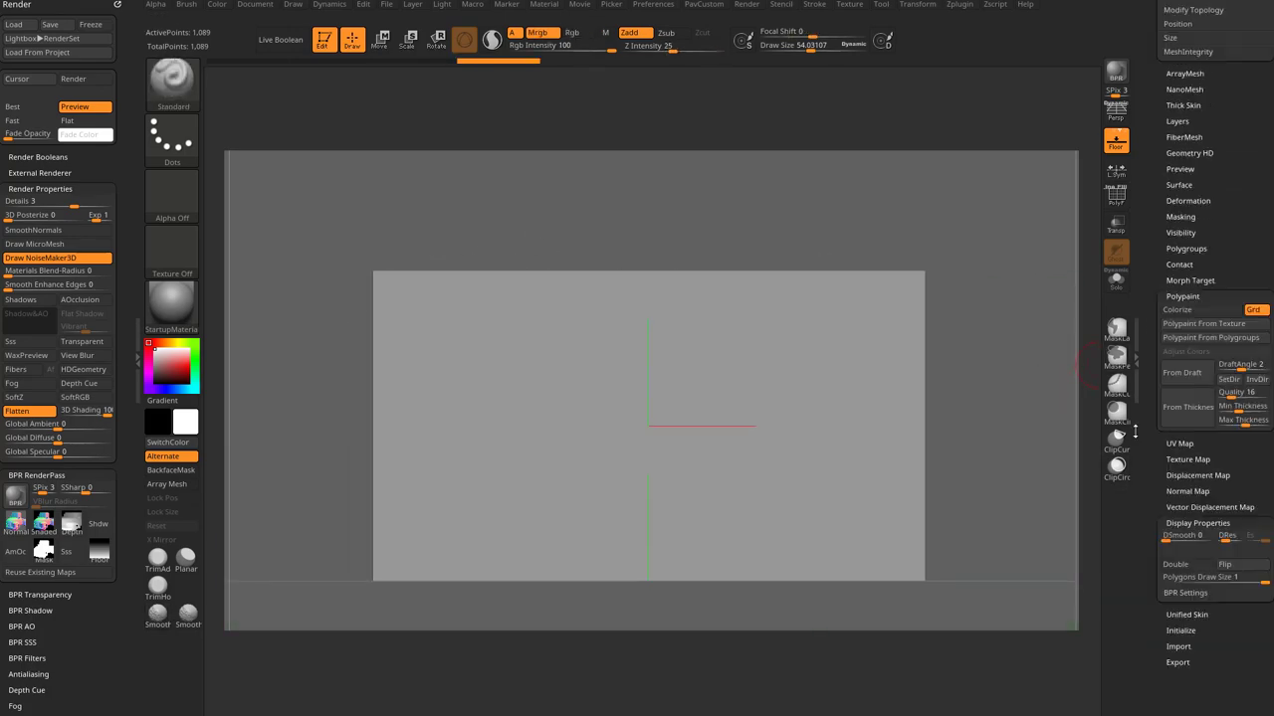
- Export the plane mesh as RenderPlane.obj into the TruckMaps folder
click(1231, 66)
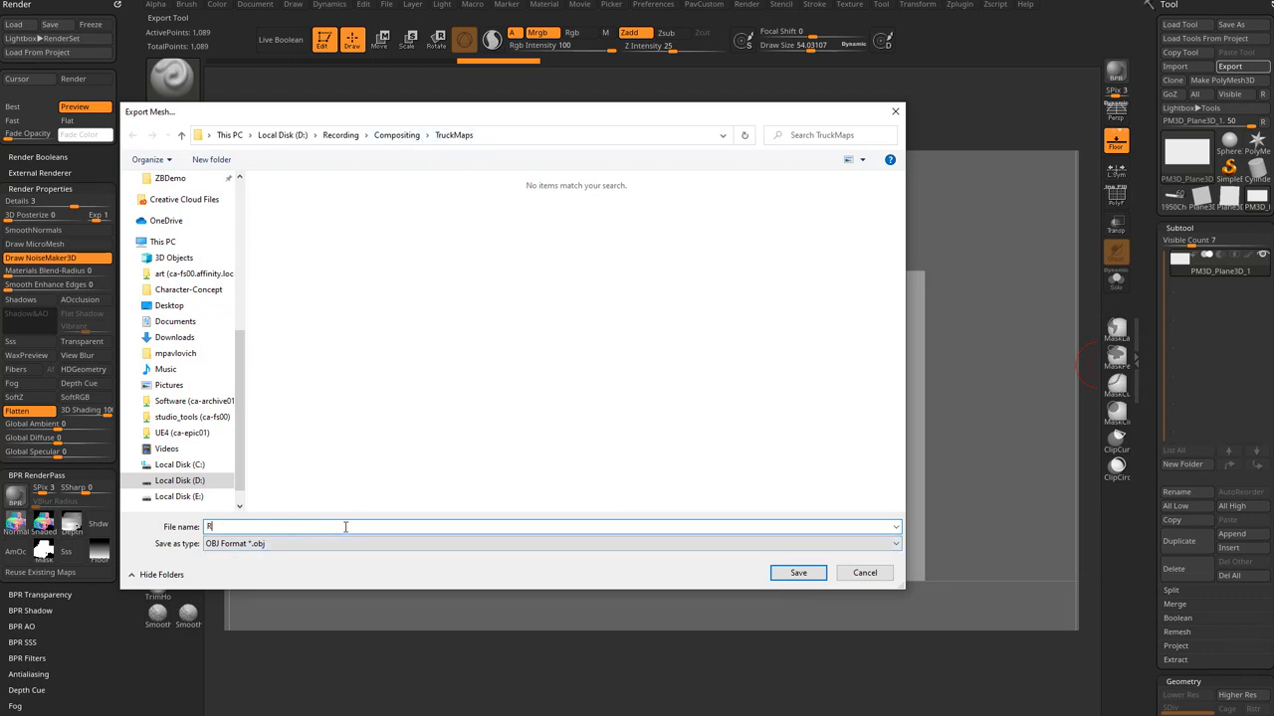
text(RenderPlane)
key(Return)
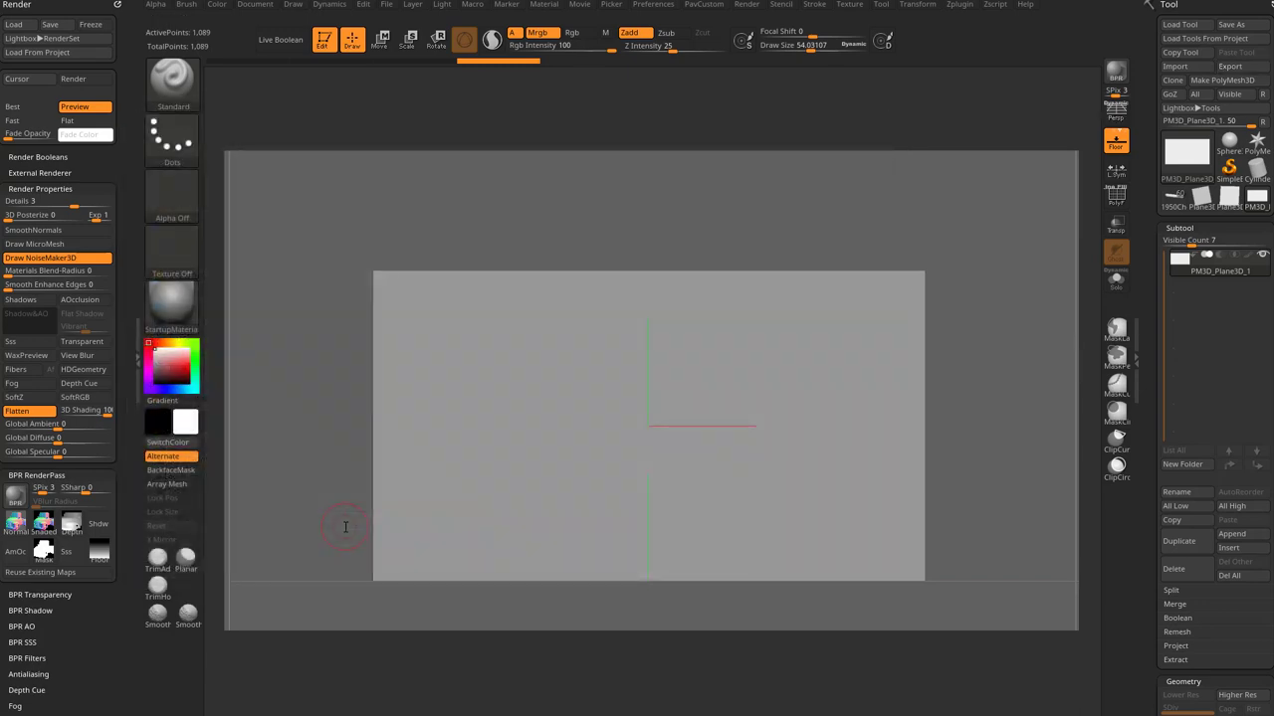
- Export the BPR Depth pass as Displacement.psd and the Mask pass as Opacity.psd into TruckMaps
scroll(54, 427, down, 3)
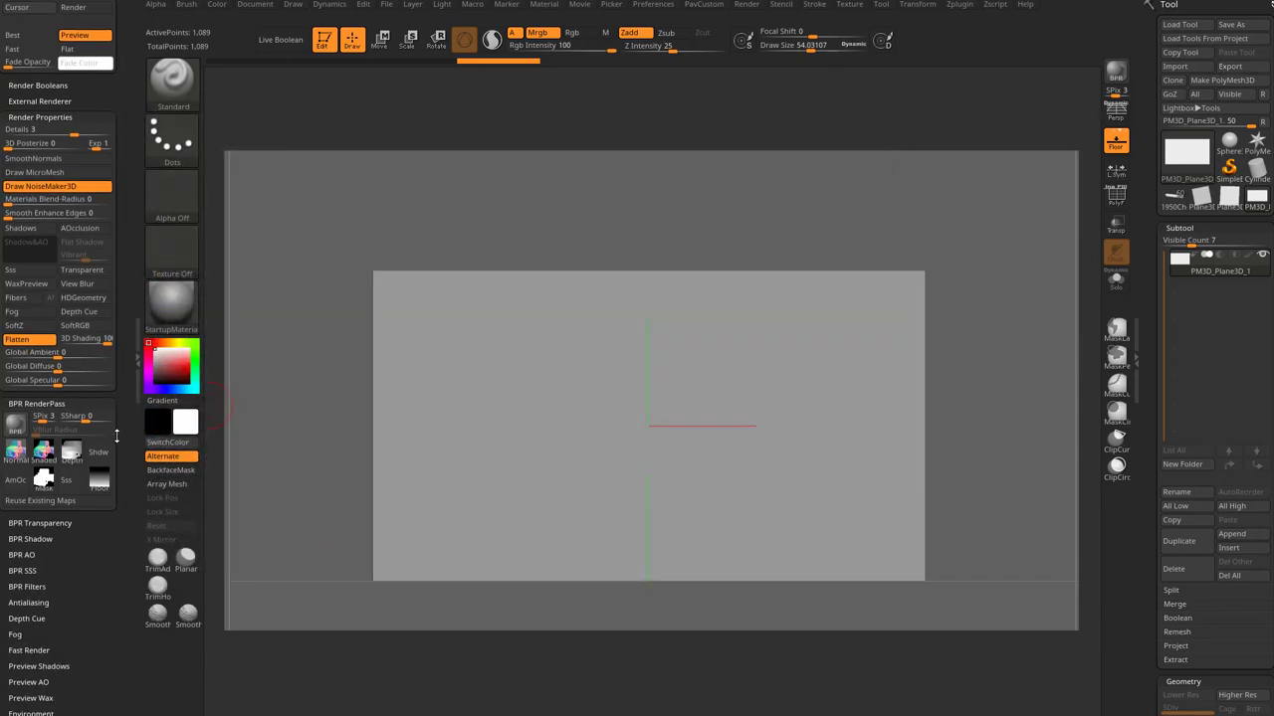
mouse_move(52, 378)
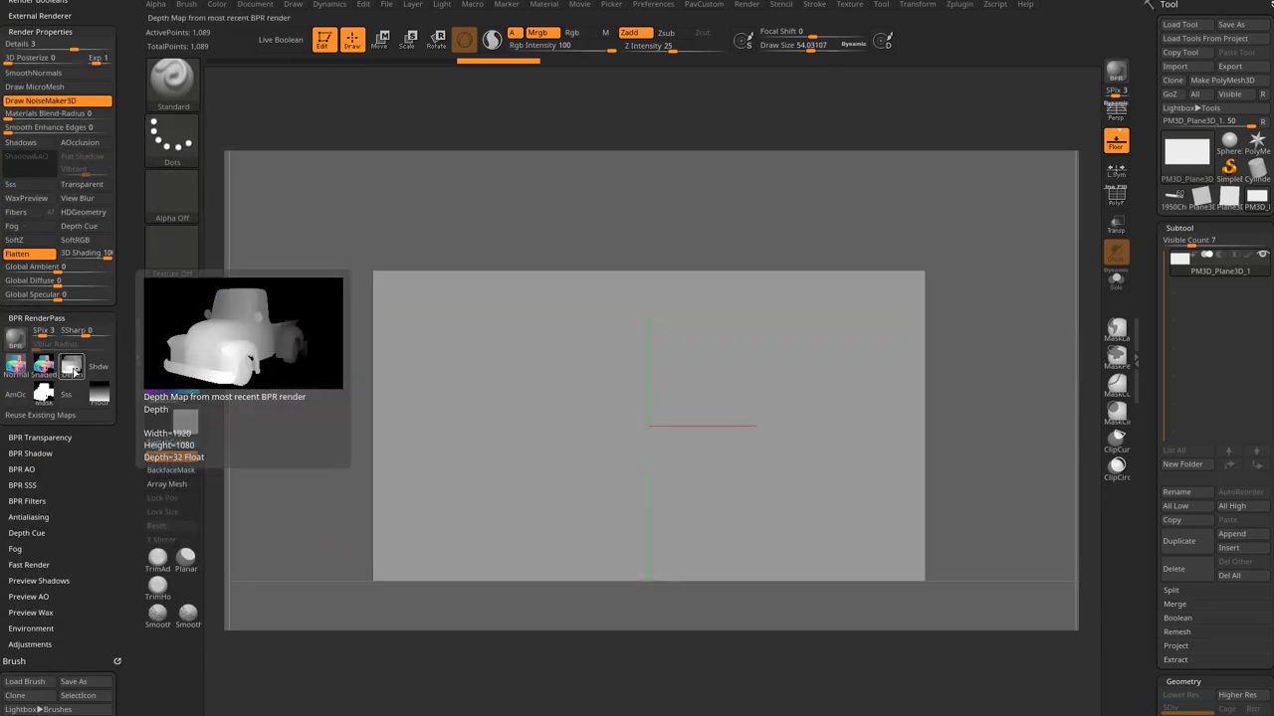
click(74, 372)
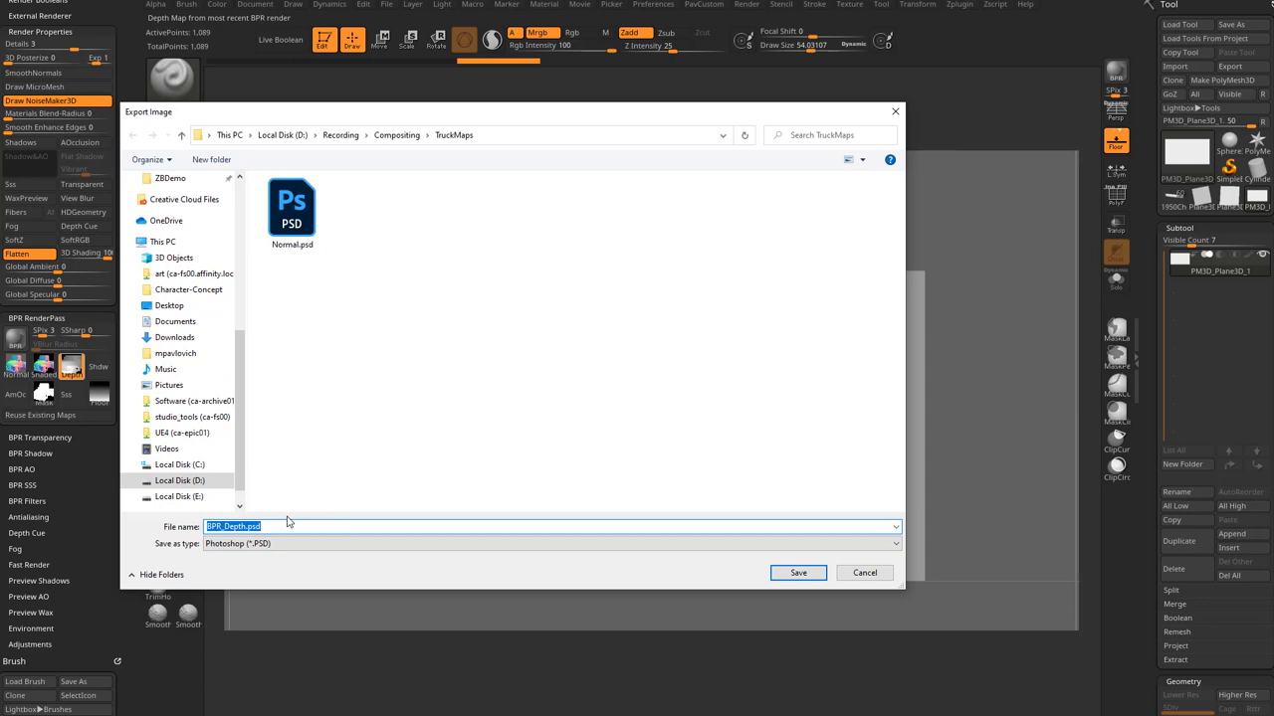
text(Displacement)
key(Return)
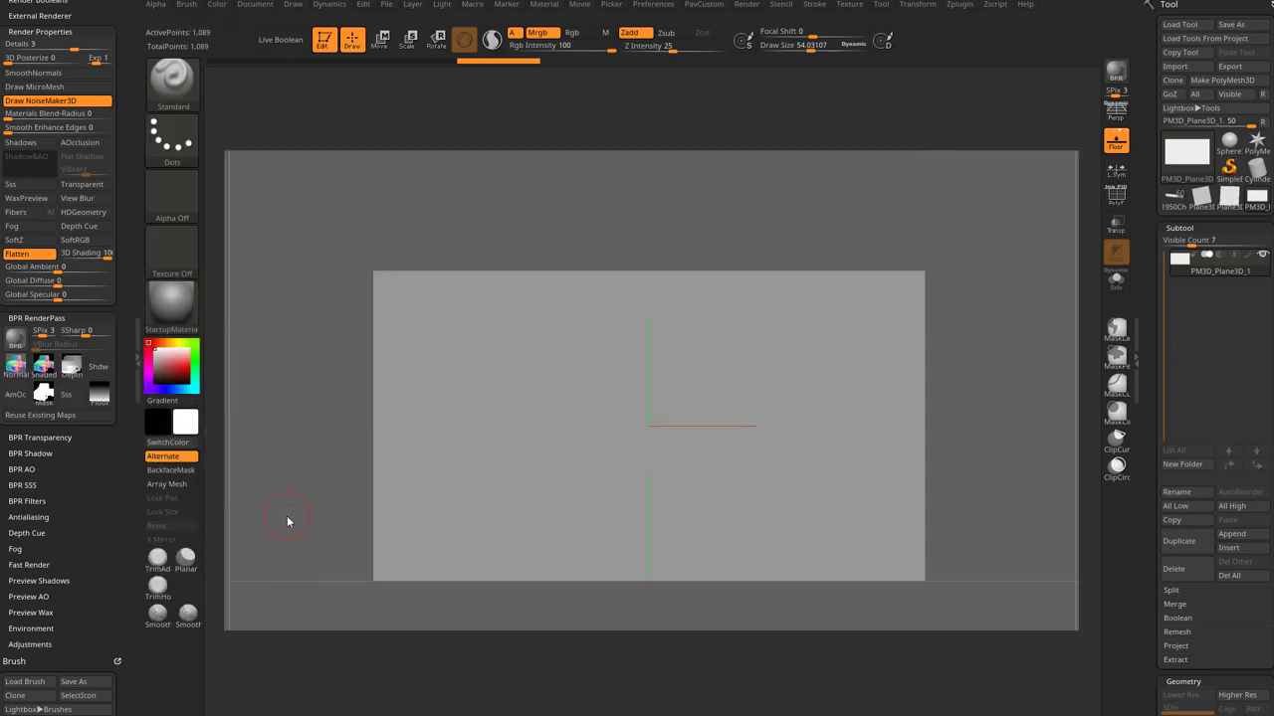
click(44, 392)
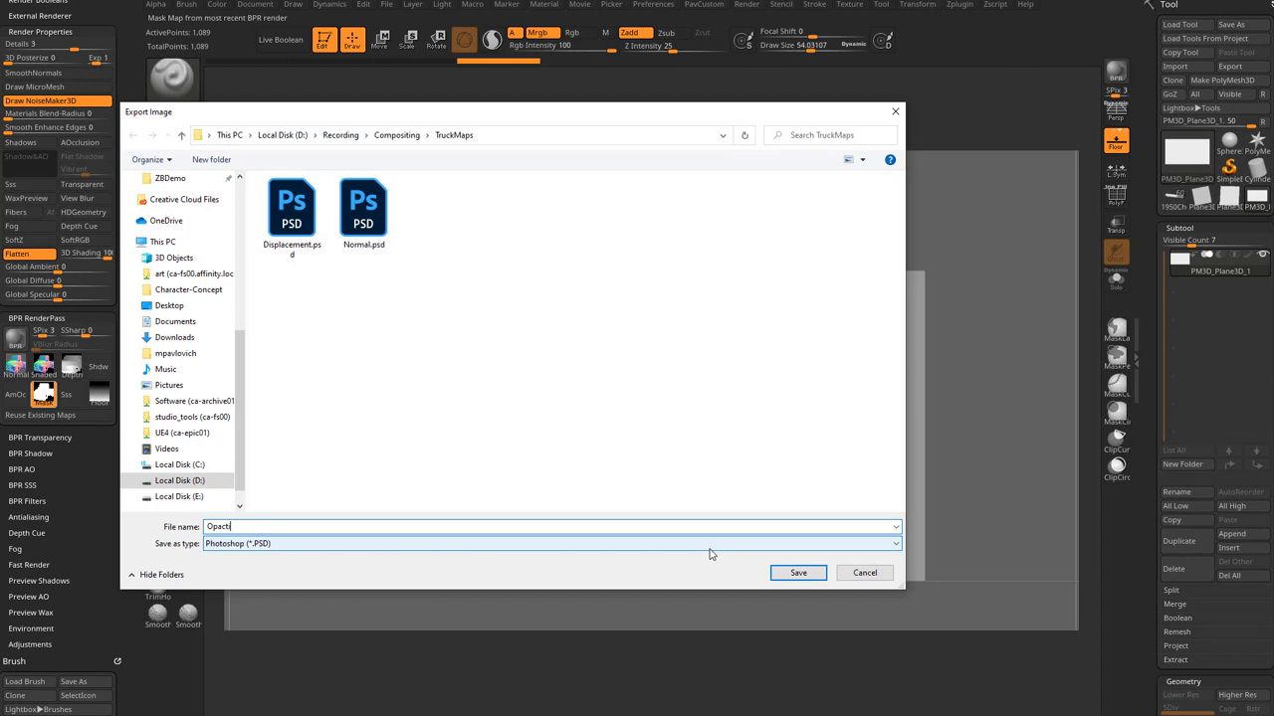
key(Return)
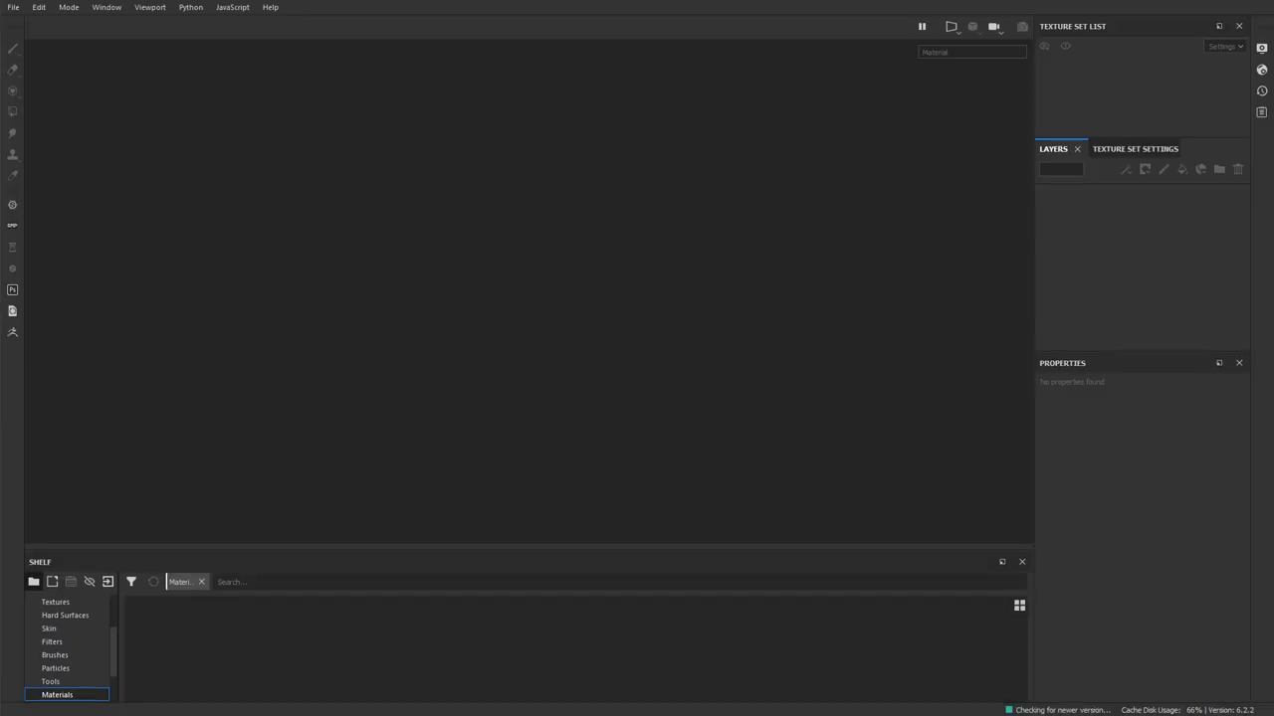
- Create a new project at 2048 resolution using RenderPlane.obj from the TruckMaps folder
click(13, 7)
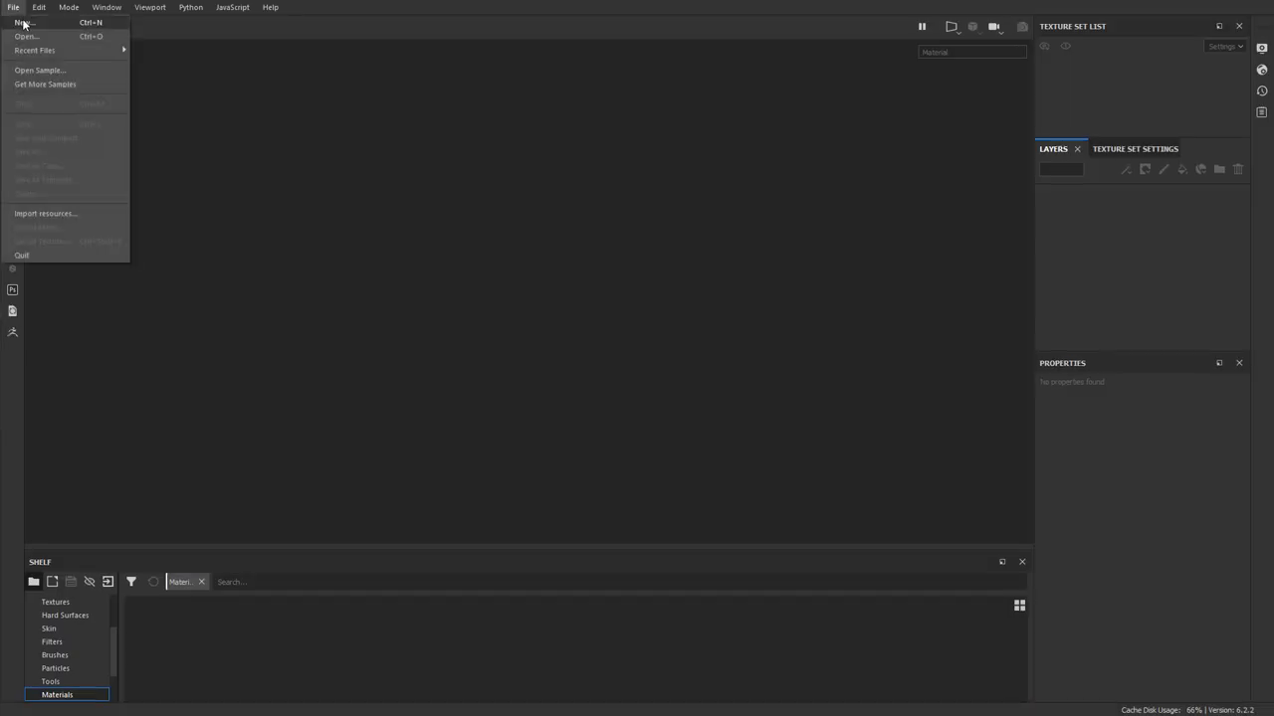
click(30, 24)
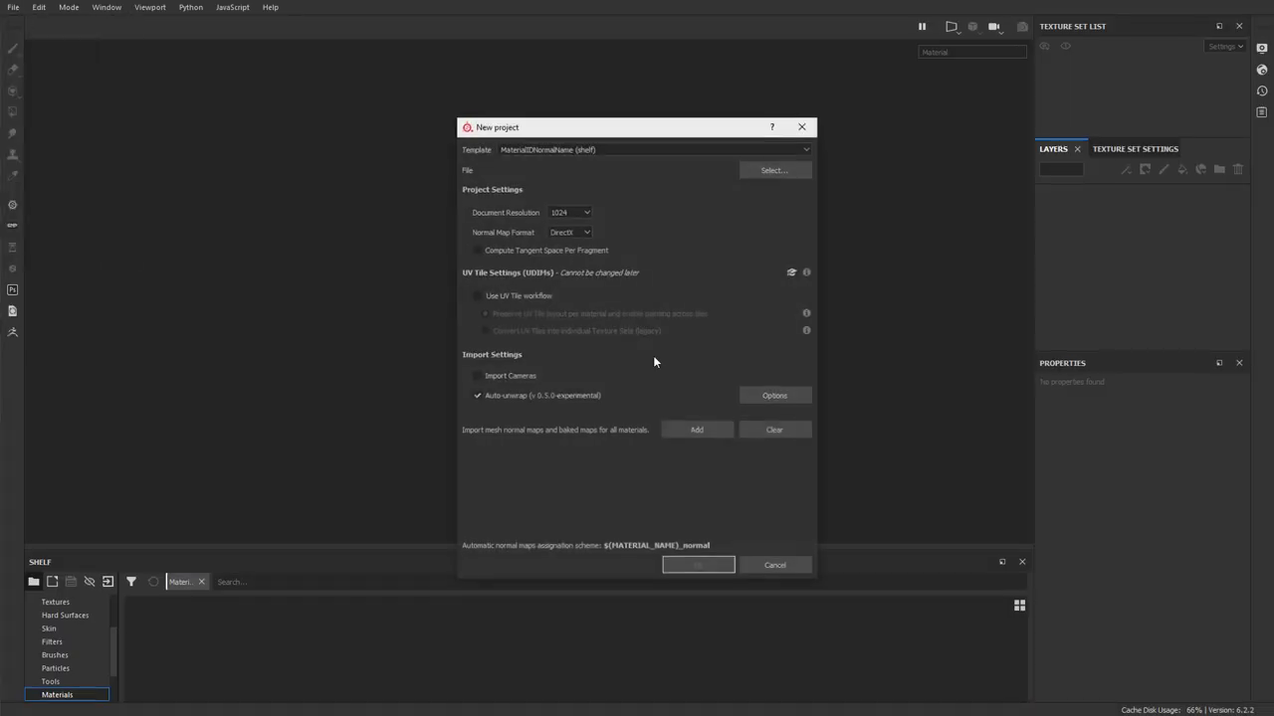
click(571, 212)
click(569, 258)
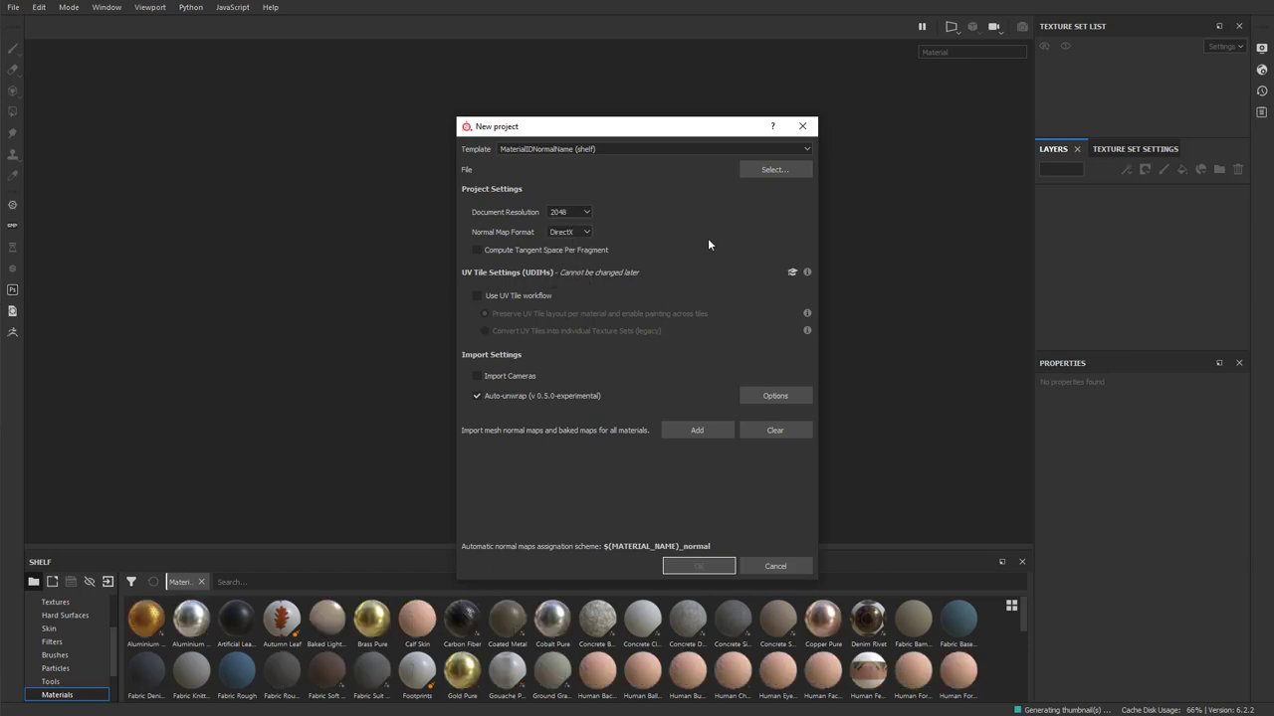
click(773, 169)
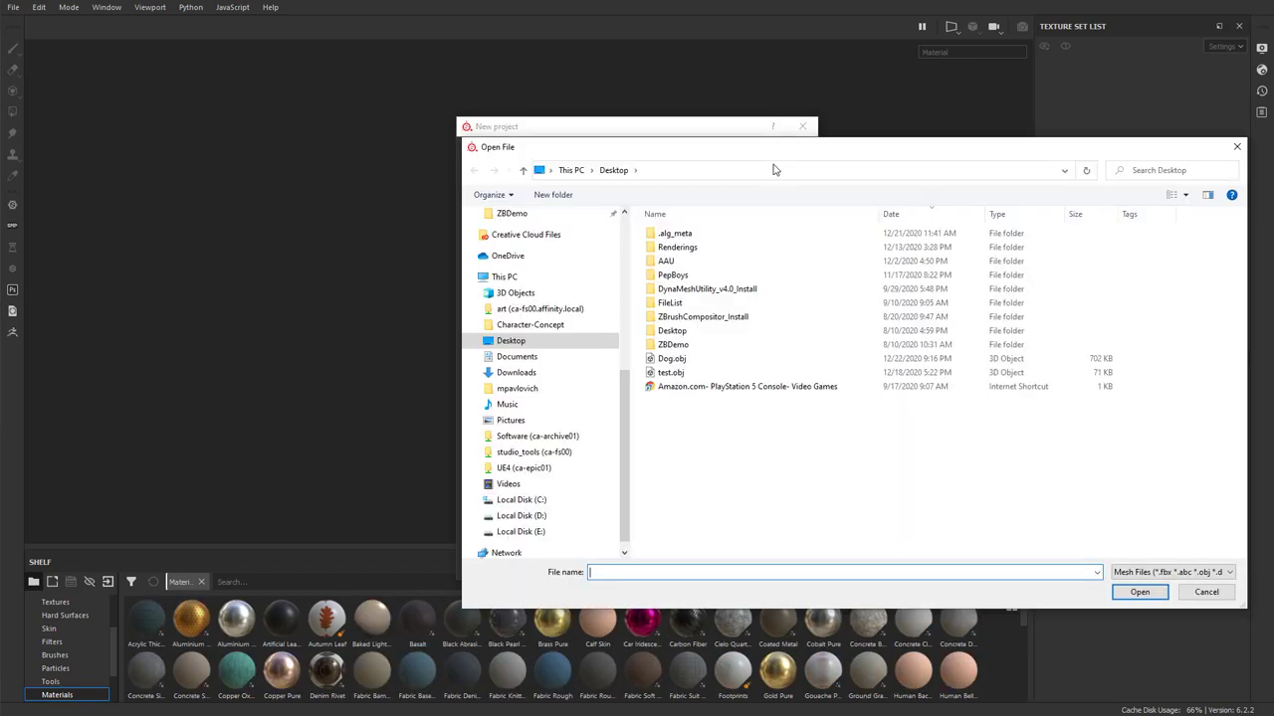
scroll(526, 276, up, 5)
click(514, 272)
double_click(701, 235)
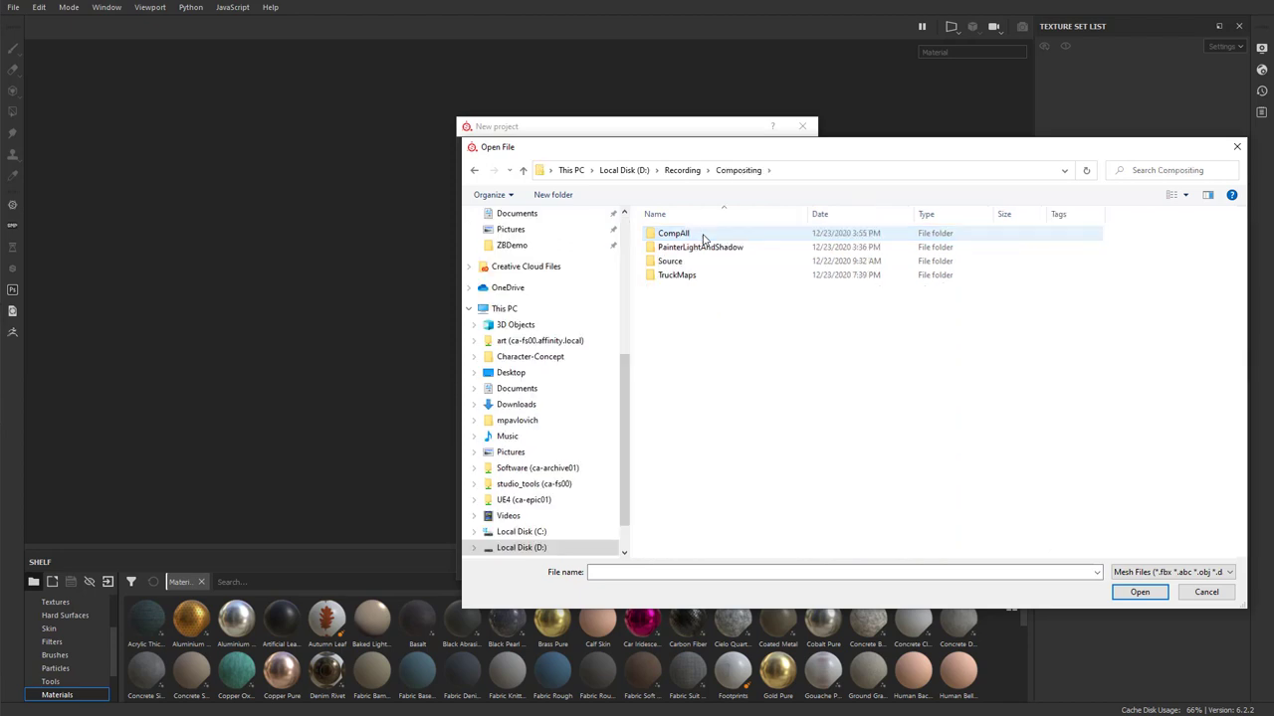
double_click(692, 276)
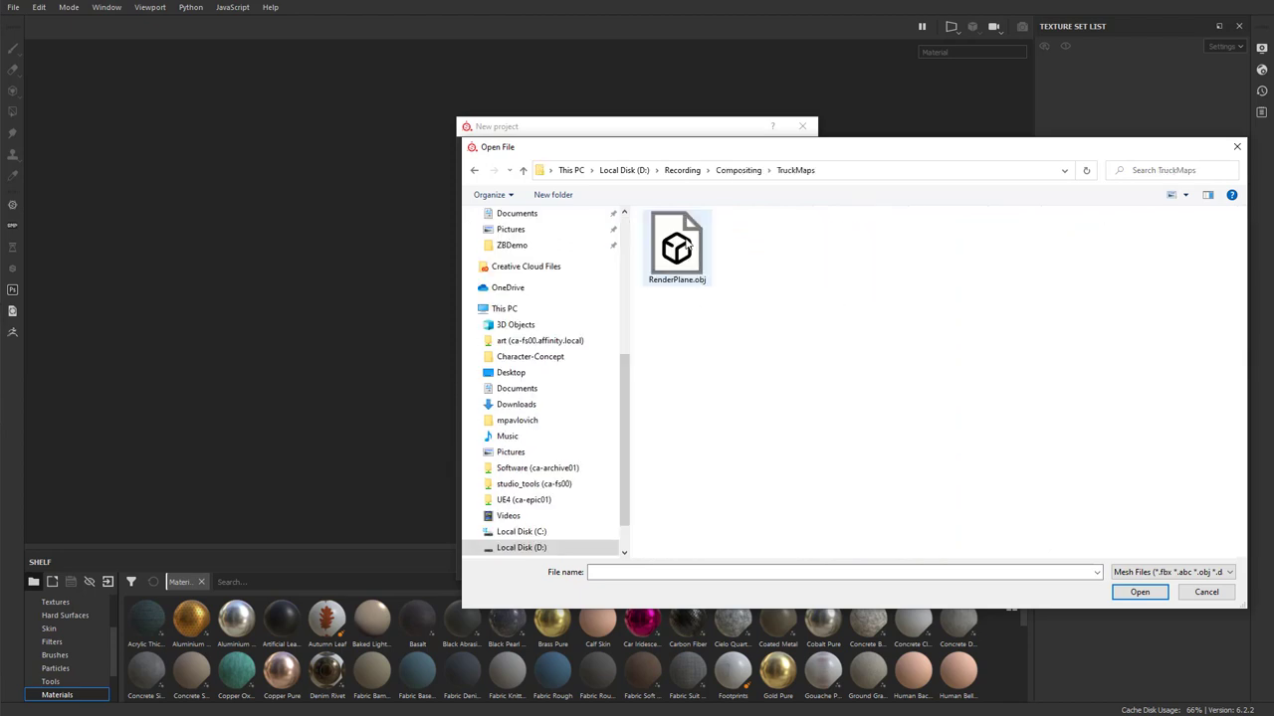
double_click(687, 245)
click(716, 564)
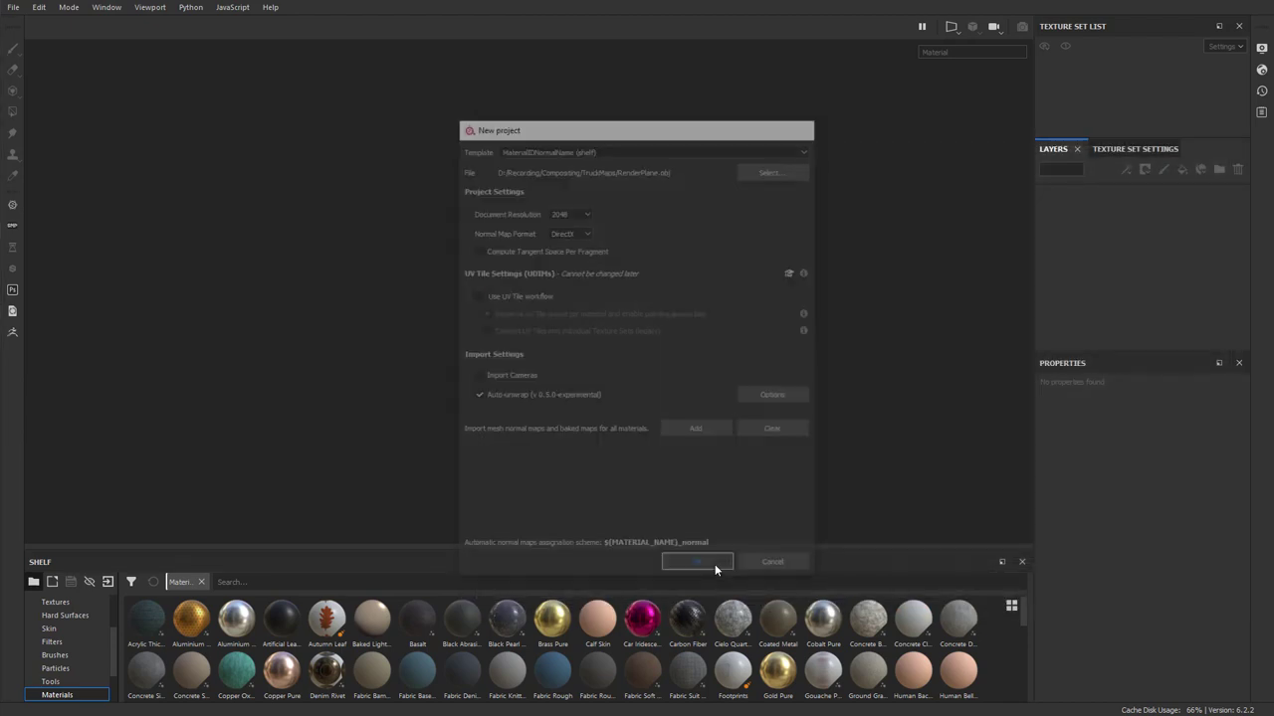
- Switch the camera to orthographic and frame the plane flat-on in the viewport centre
middle_drag(1080, 253, 907, 267)
alt+drag(770, 277, 1011, 155)
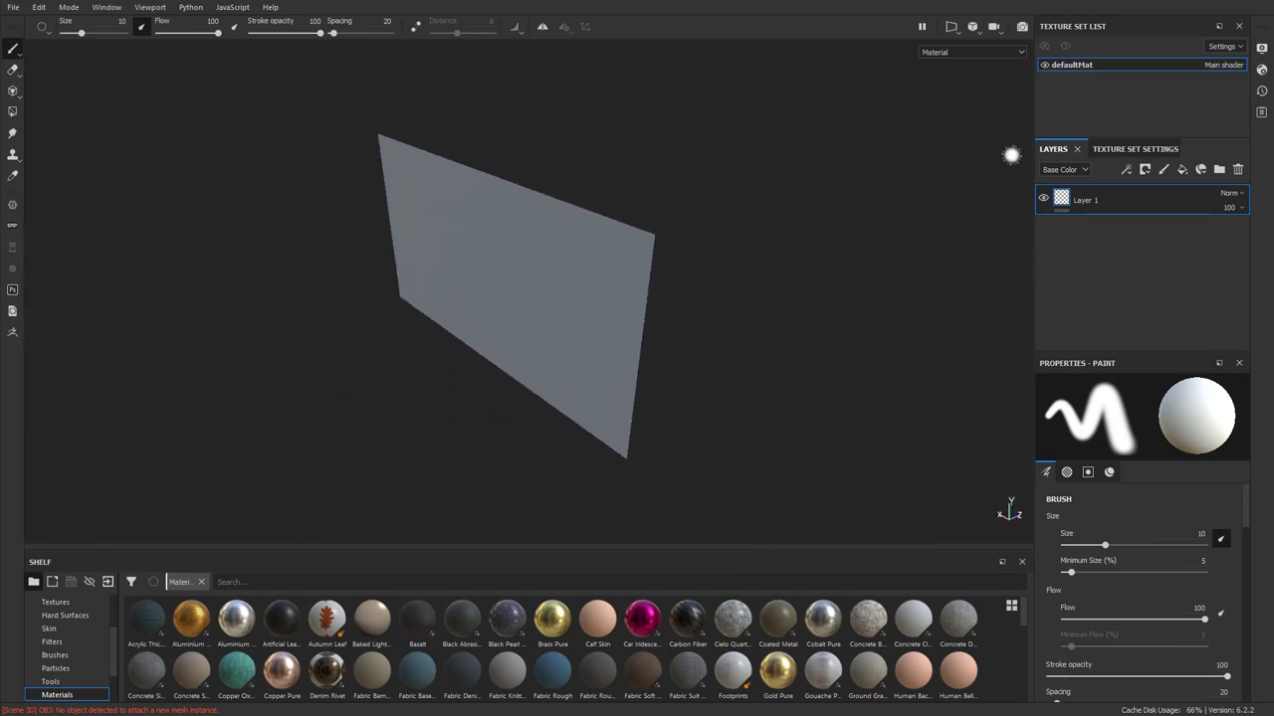
click(951, 28)
click(972, 27)
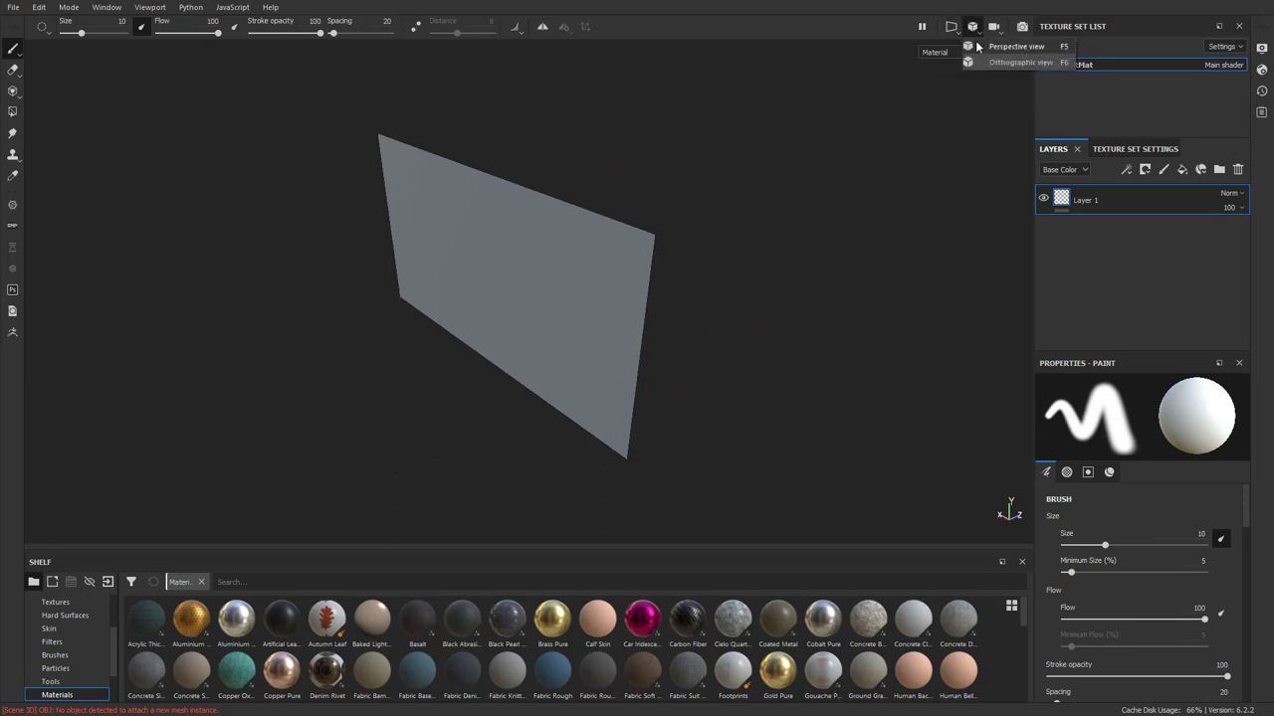
click(996, 61)
alt+drag(965, 103, 898, 221)
alt+middle_drag(804, 228, 954, 211)
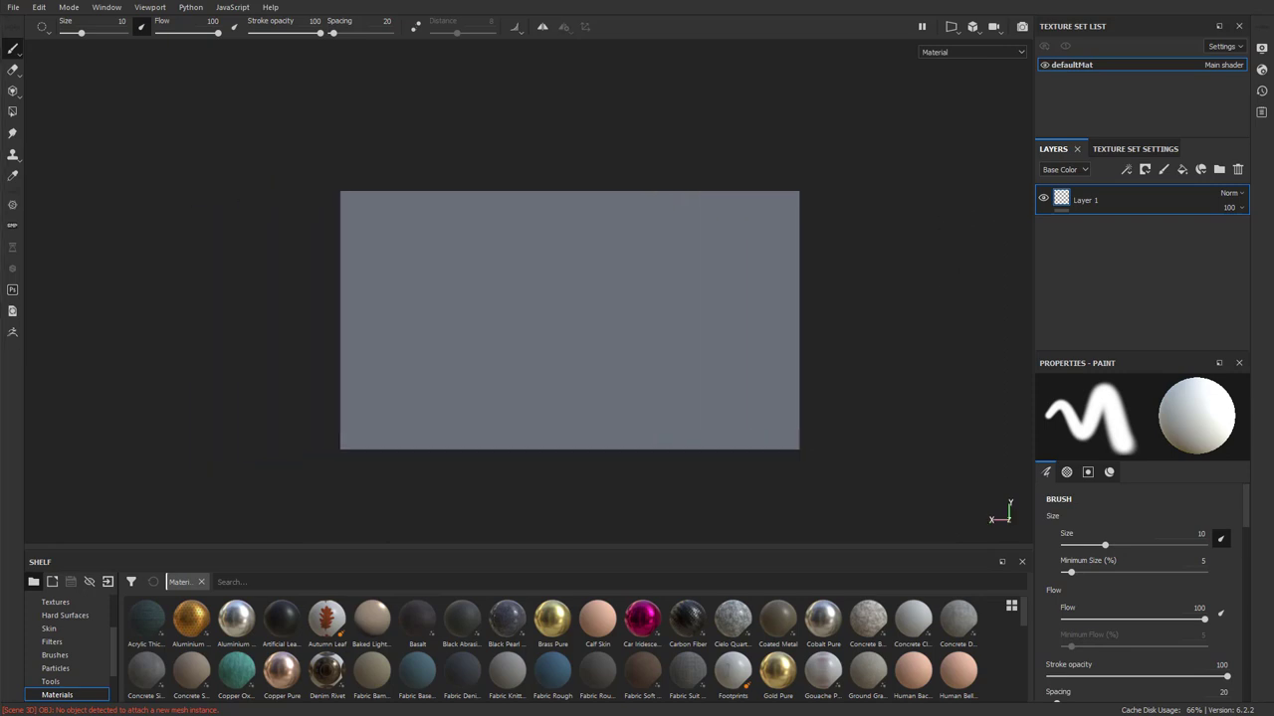
drag(1015, 715, 856, 404)
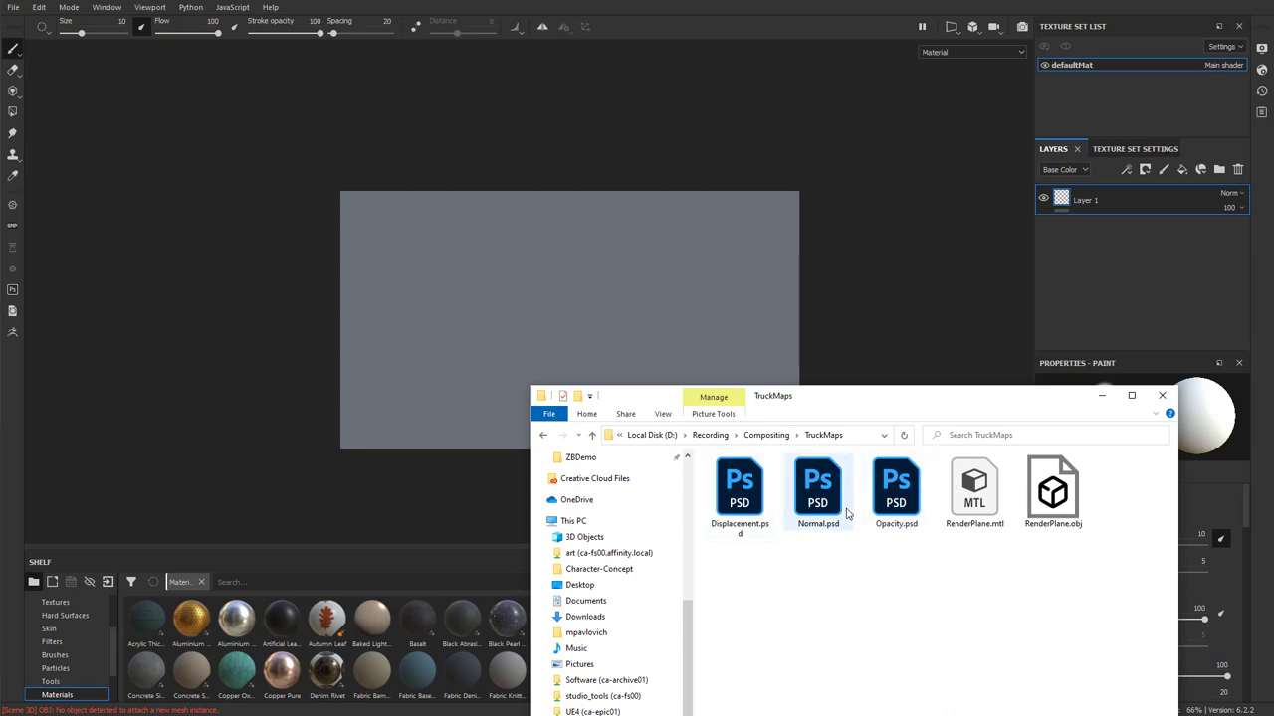
- Drag the Displacement, Normal and Opacity PSDs onto the shelf and import them as project textures
click(902, 491)
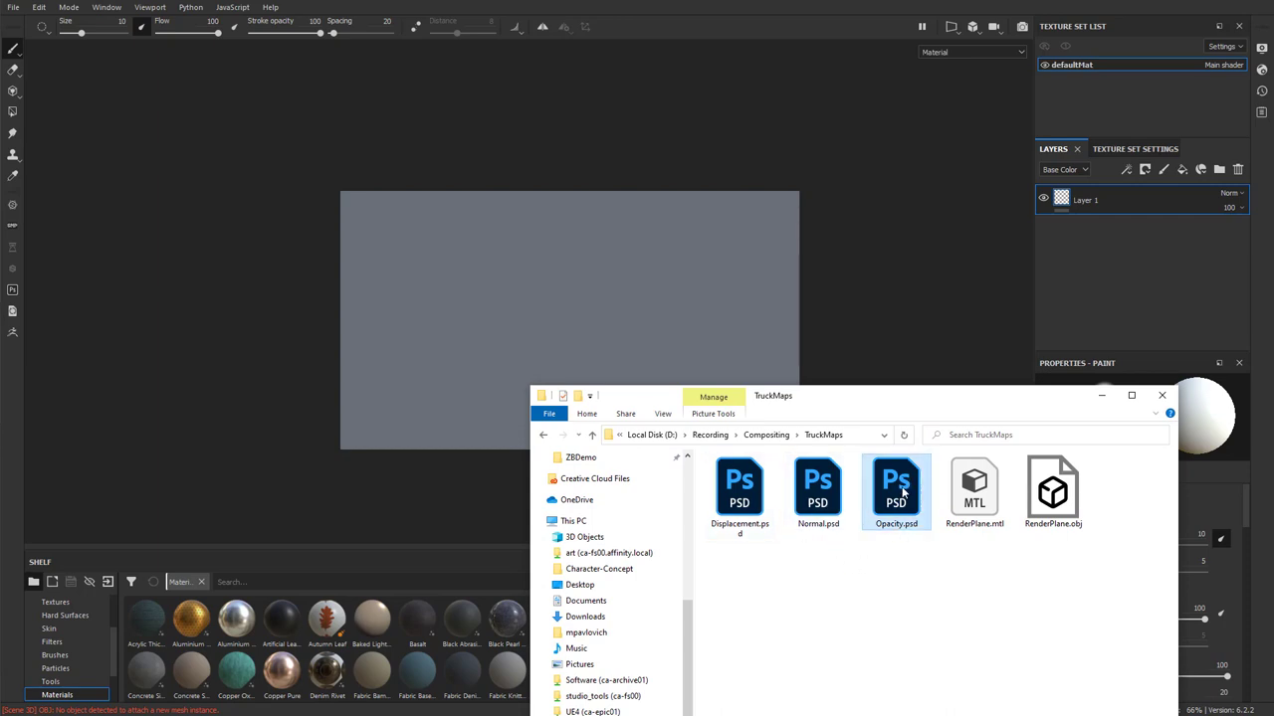
shift+click(741, 492)
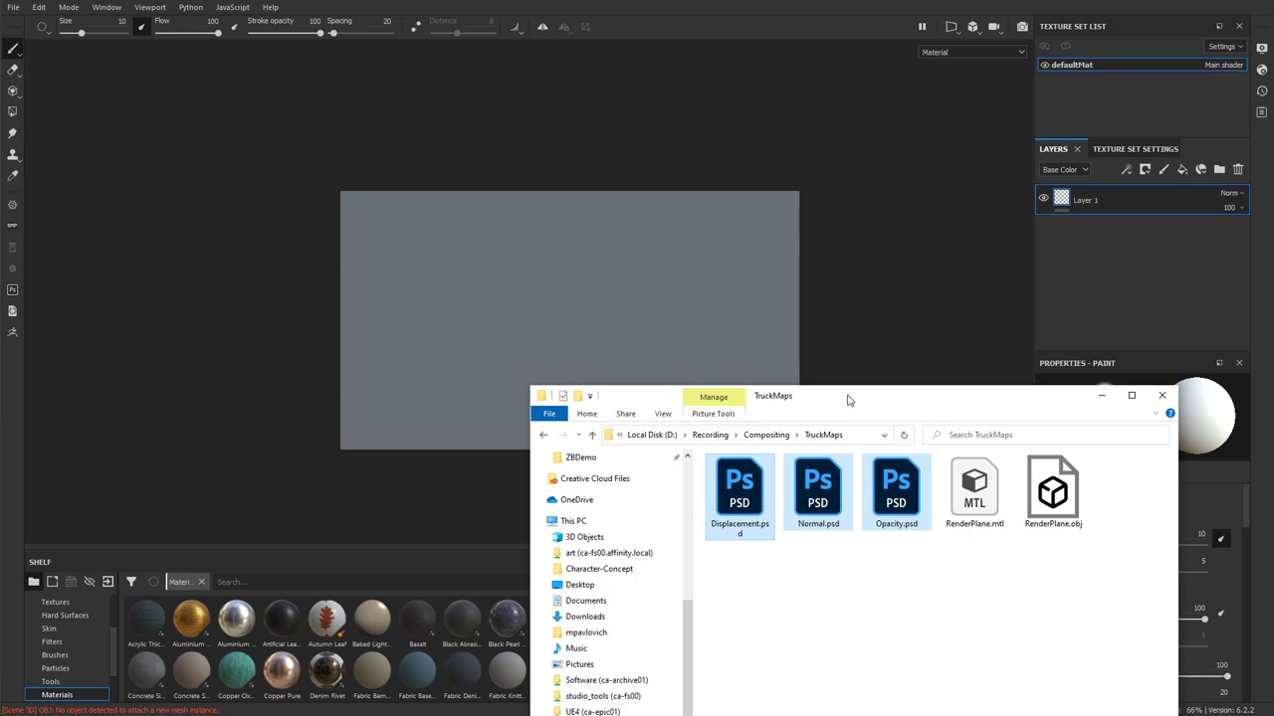
drag(849, 400, 1005, 415)
mouse_move(974, 501)
mouse_down()
mouse_move(840, 552)
mouse_move(574, 607)
mouse_up()
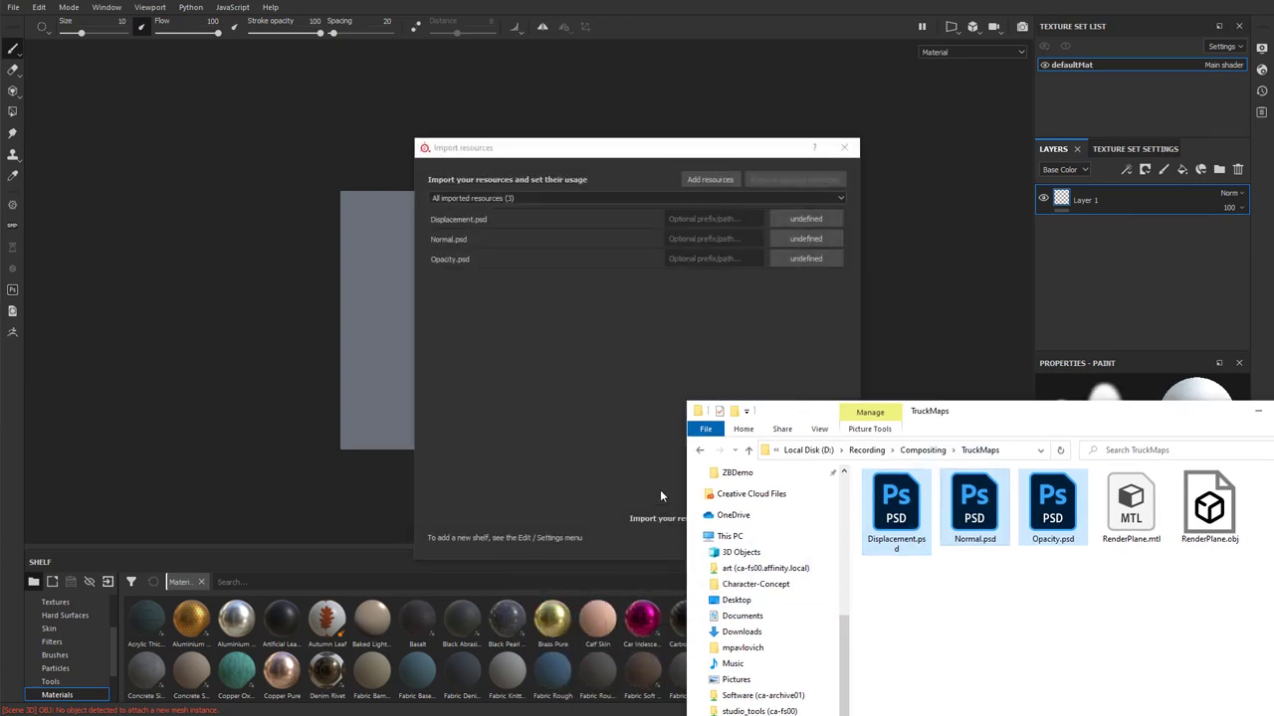
click(536, 277)
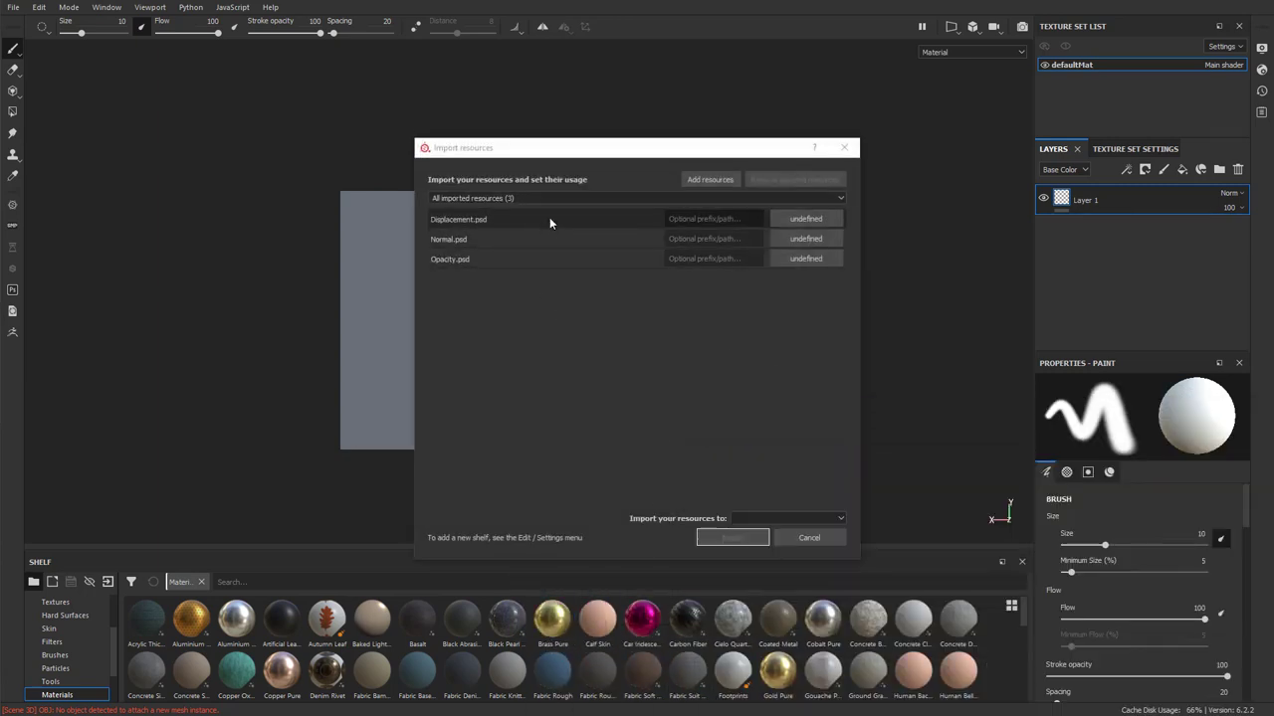
click(794, 221)
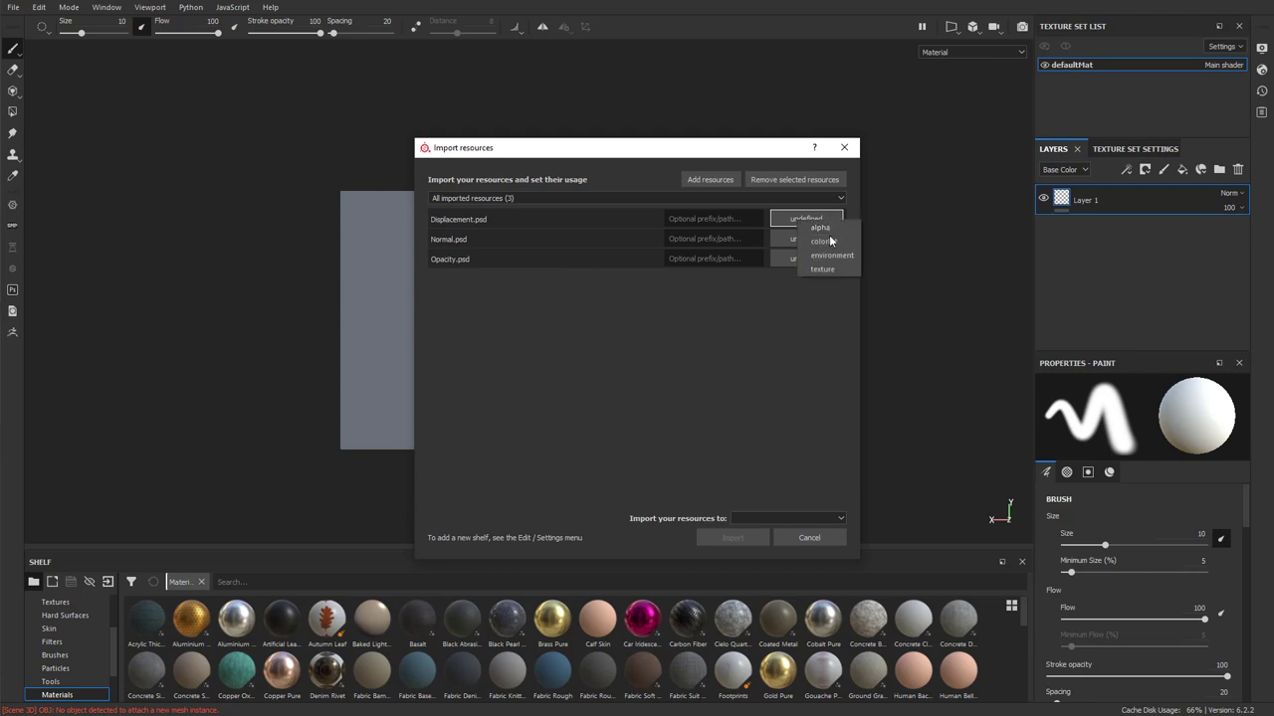
click(771, 518)
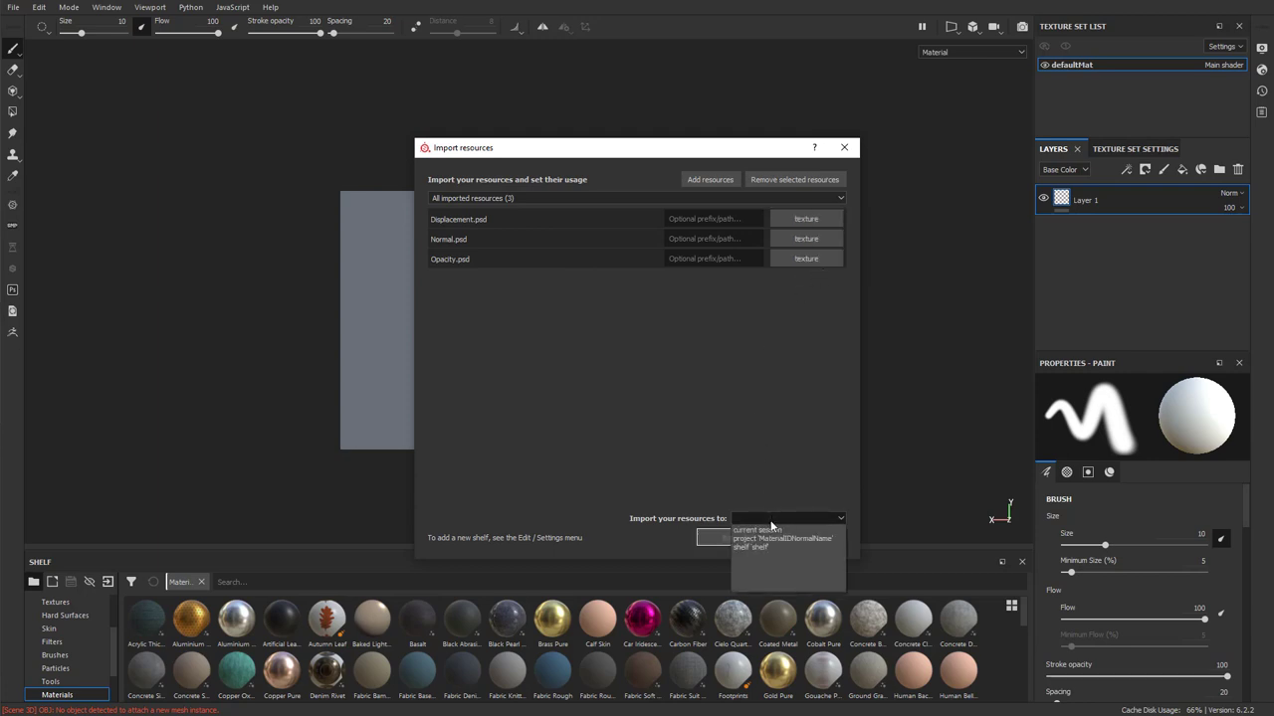
click(768, 538)
click(733, 538)
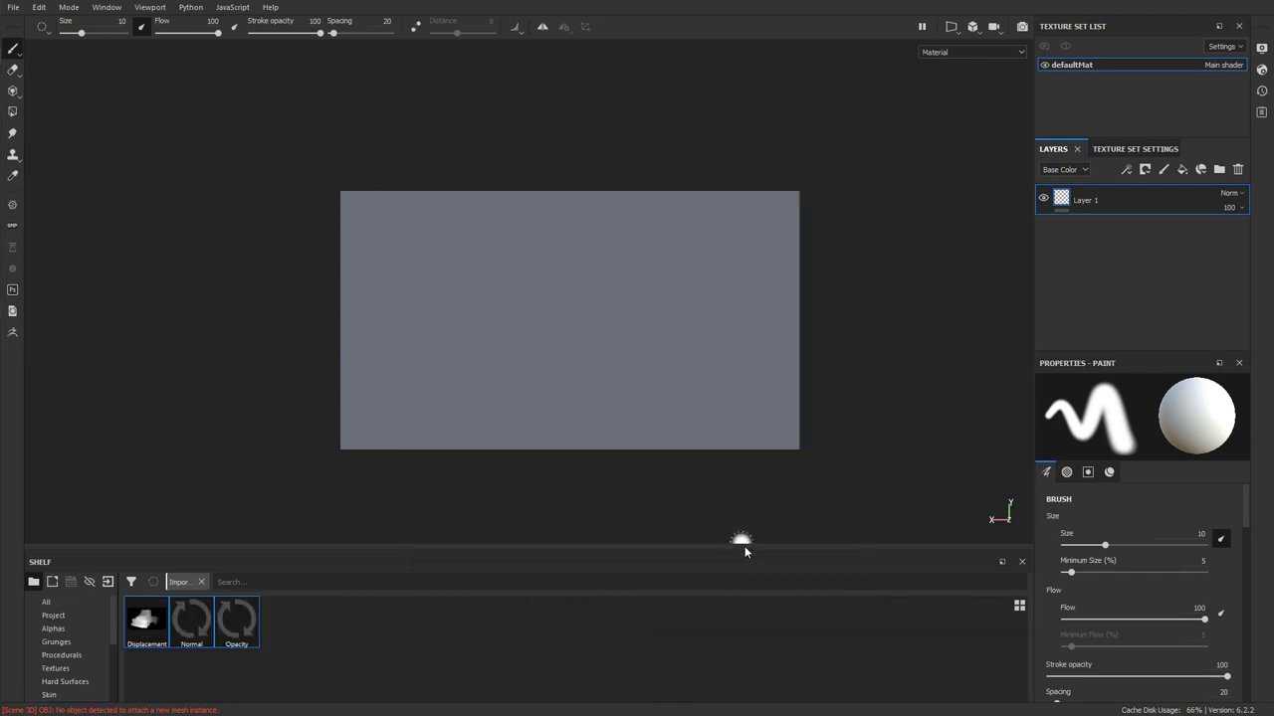
- Save the project as TruckPainter.spp in the Compositing folder
click(13, 8)
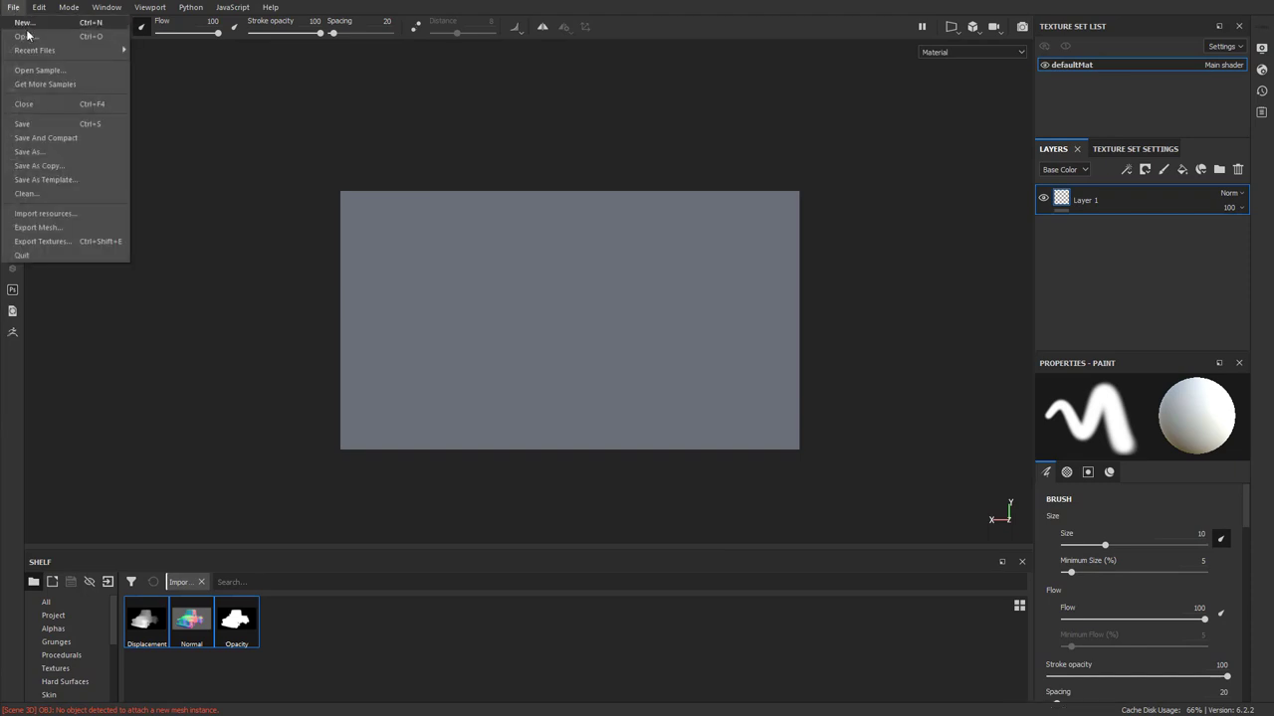
click(29, 151)
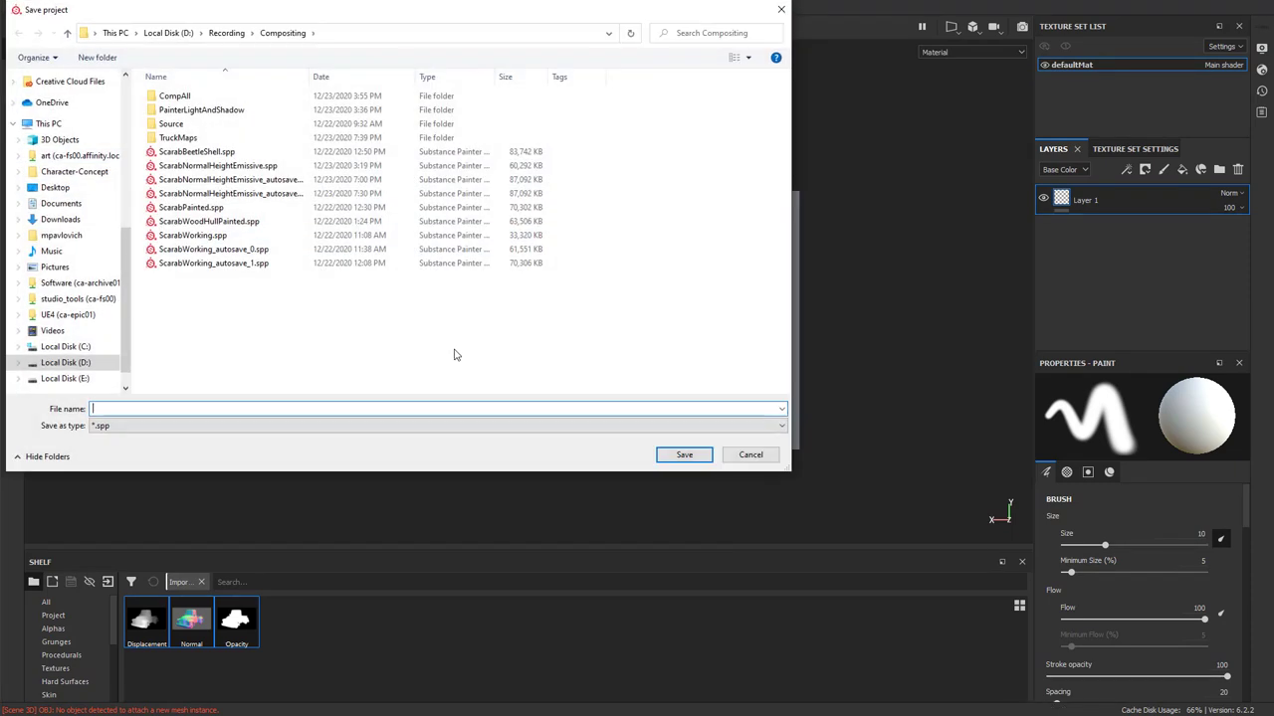
text(TruckP)
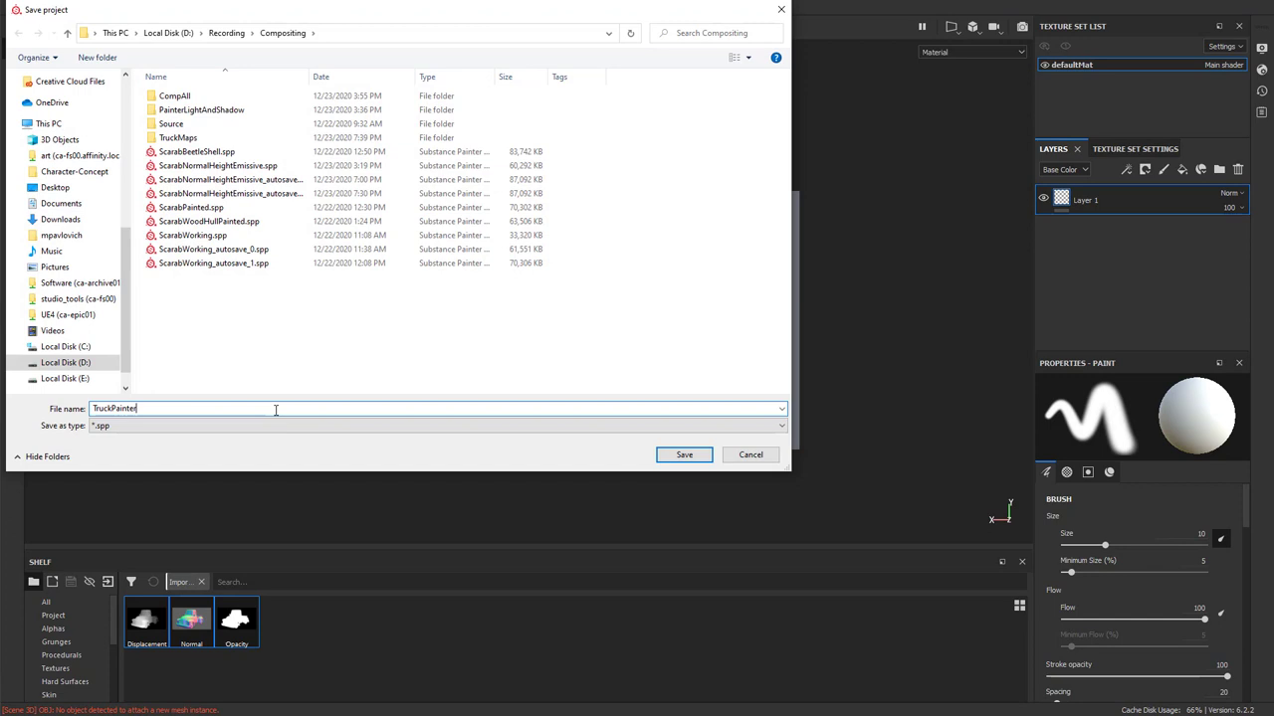
text(ainter)
key(Return)
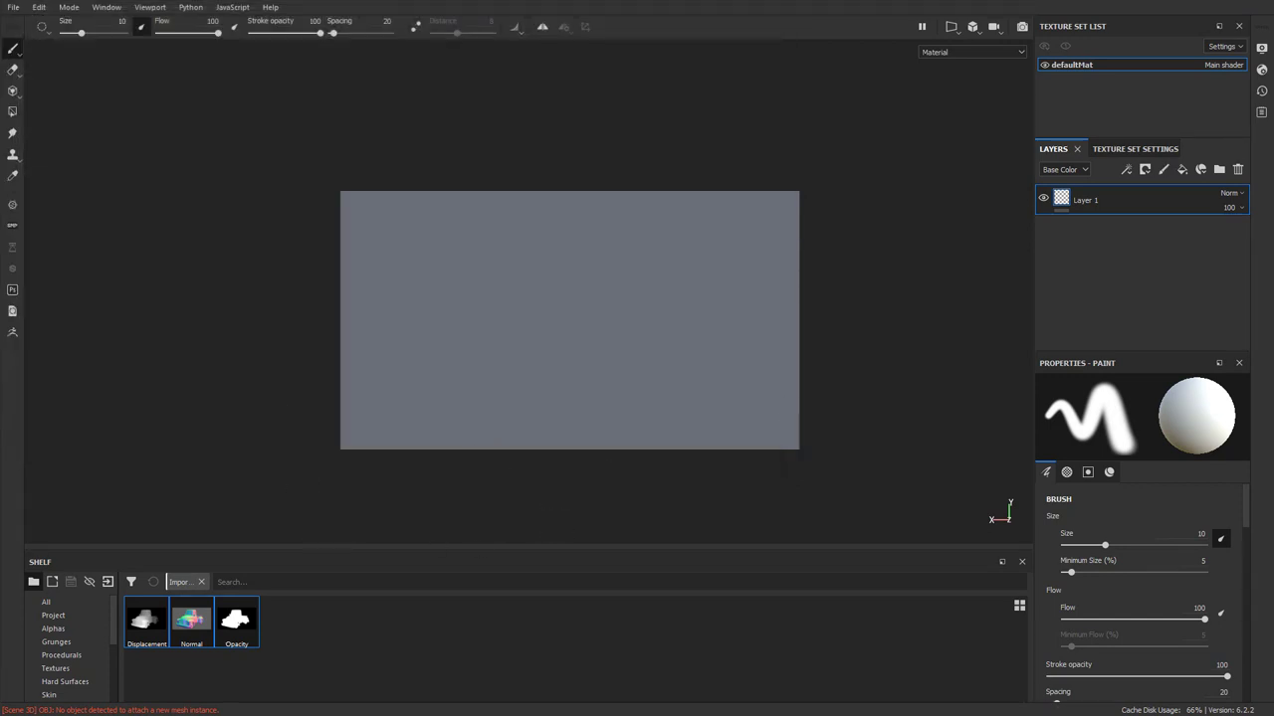
- Assign the shelf's Normal texture as the plane's normal mesh map in Texture Set Settings
click(1120, 150)
scroll(1112, 286, down, 5)
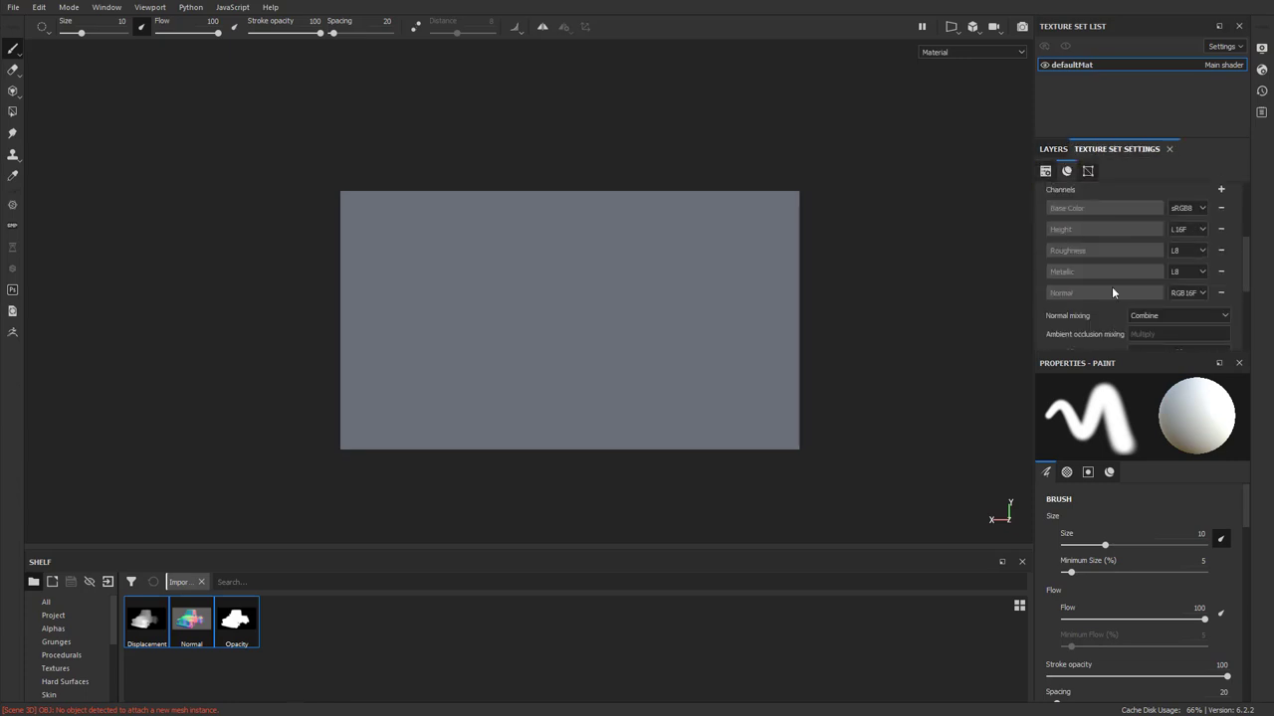
scroll(1109, 297, down, 5)
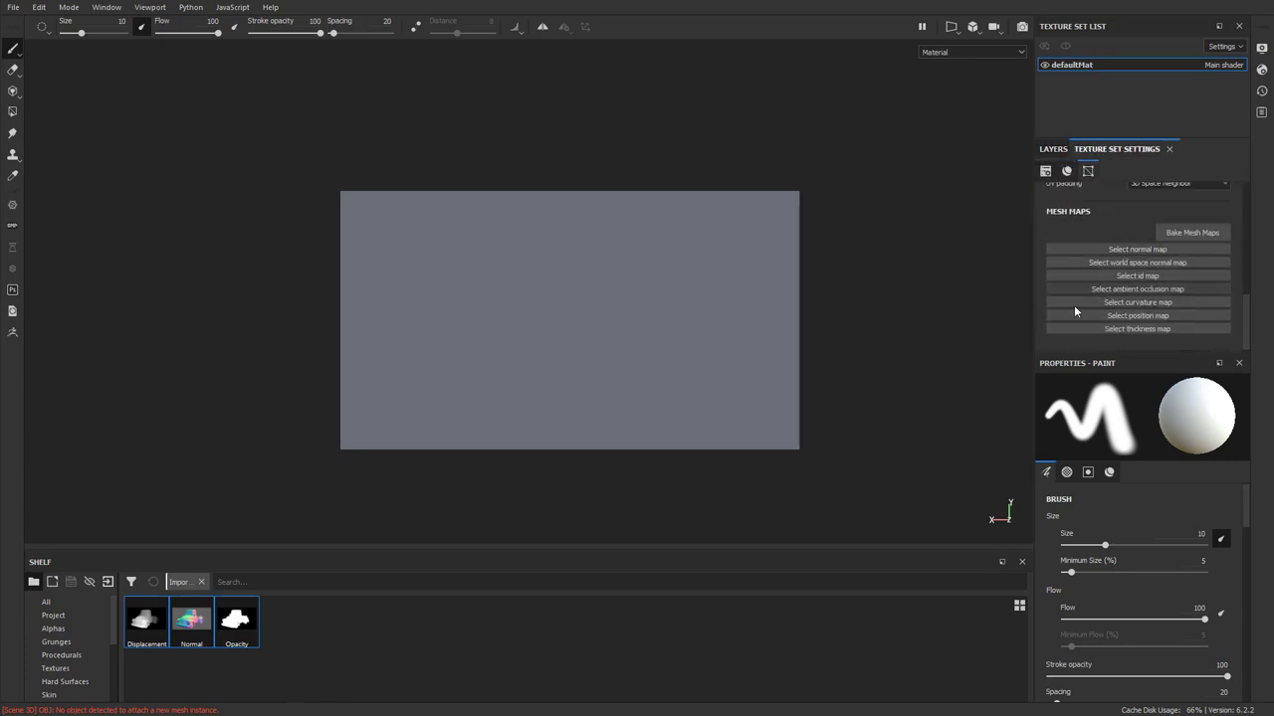
click(185, 629)
drag(189, 621, 1140, 252)
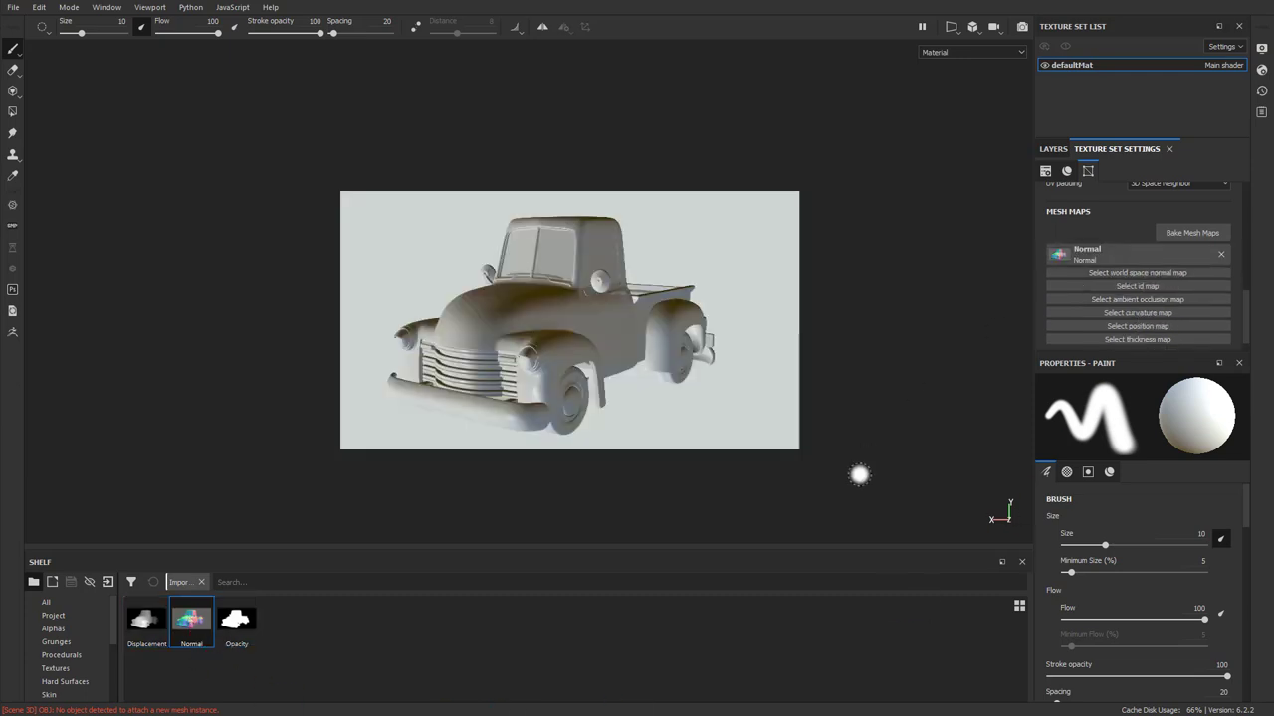
mouse_move(885, 401)
shift+right_down()
mouse_move(870, 401)
mouse_move(940, 374)
shift+right_up()
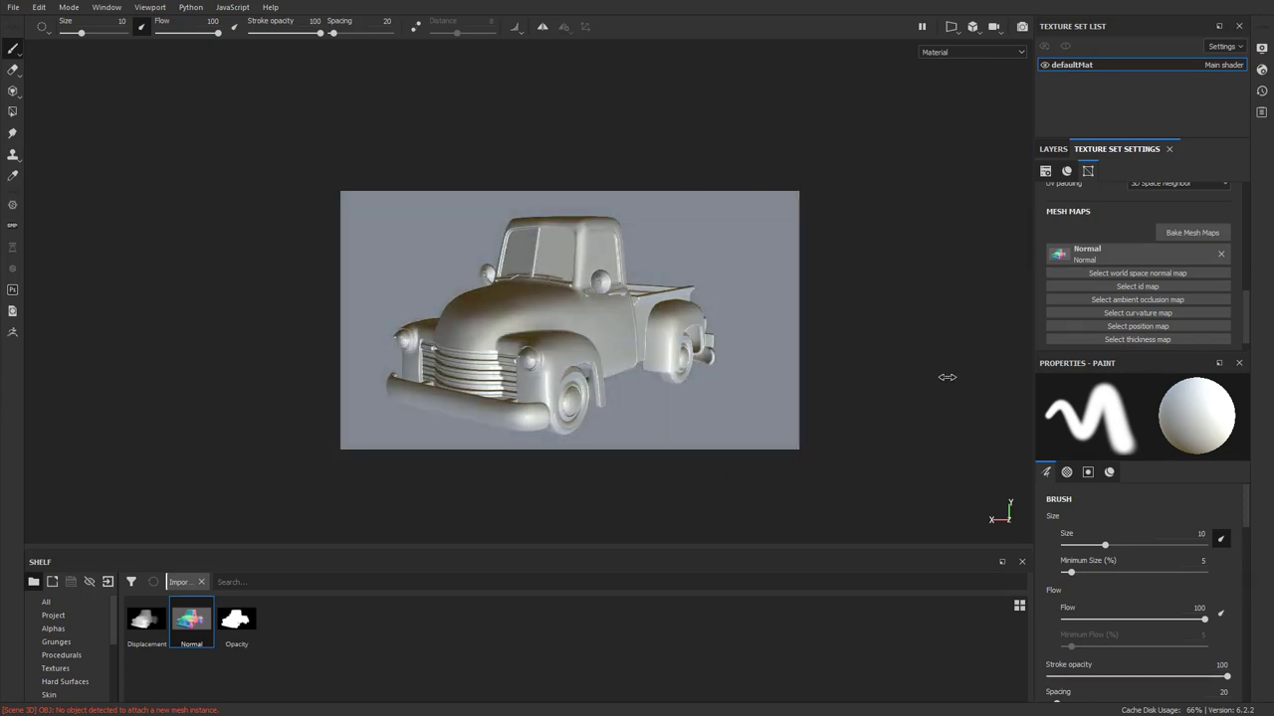
- Change the normal map format in Project configuration and view the relief at an angle
click(40, 7)
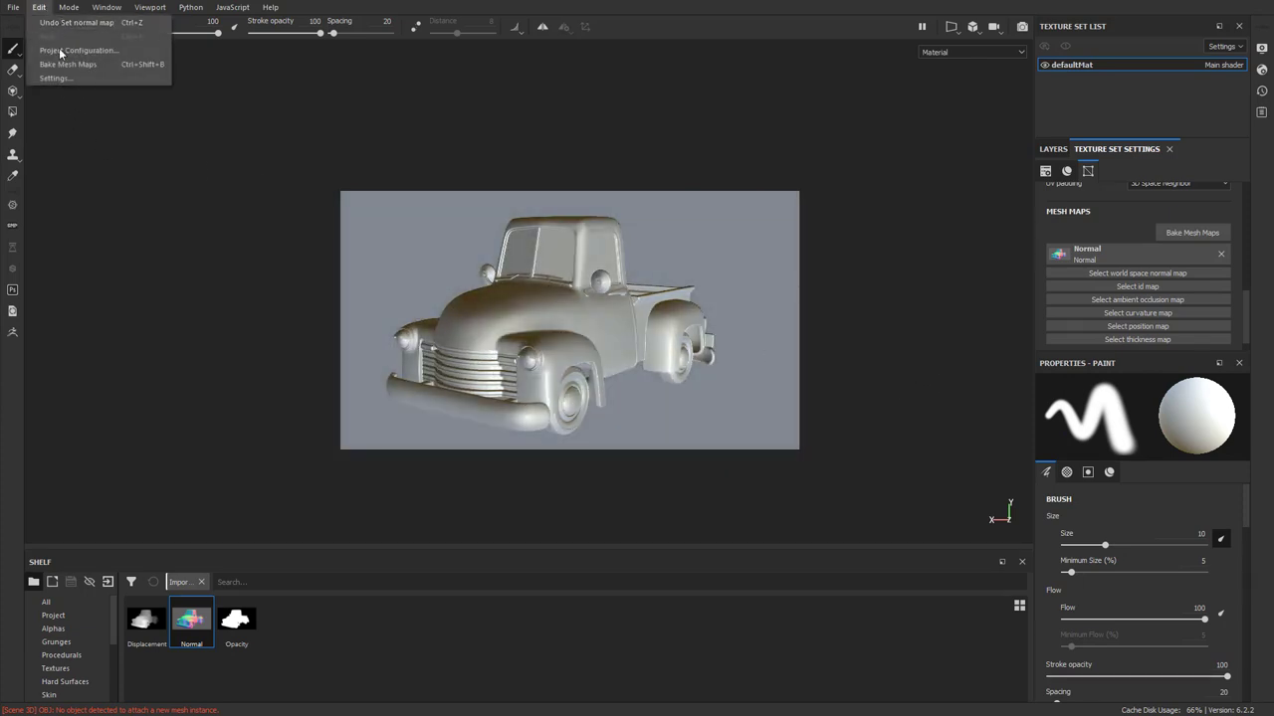
click(67, 50)
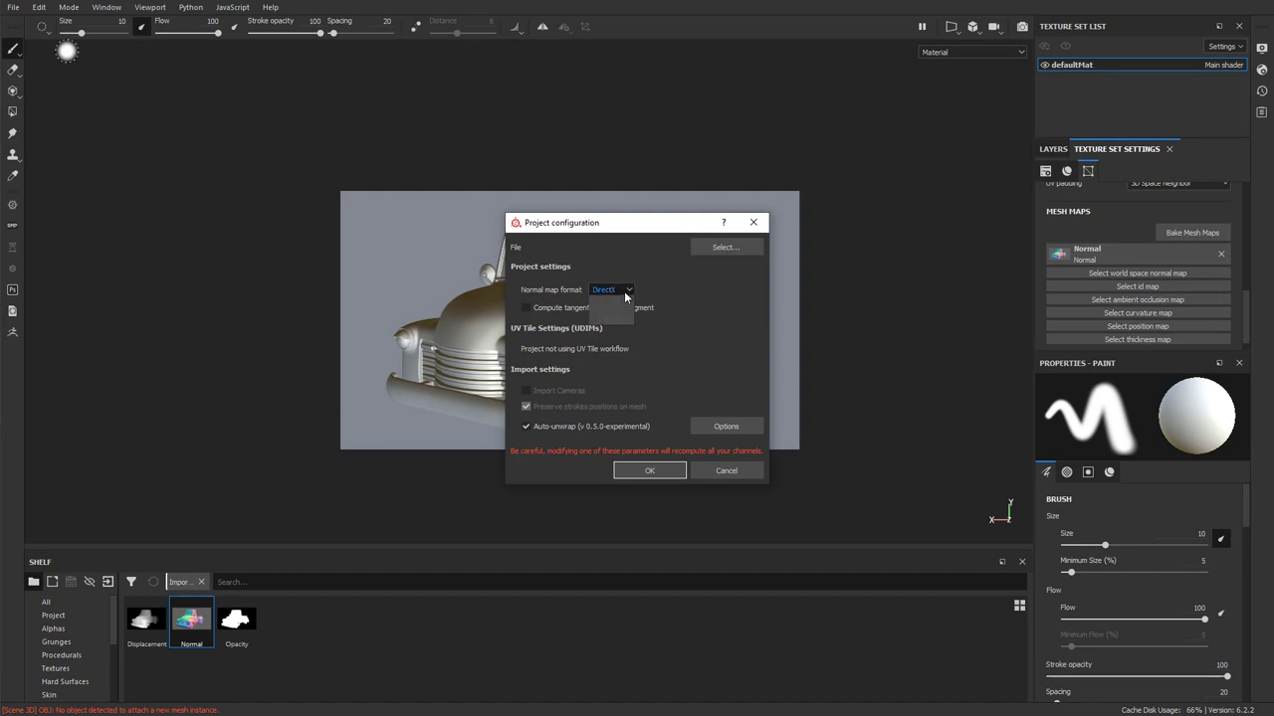
click(617, 307)
click(649, 471)
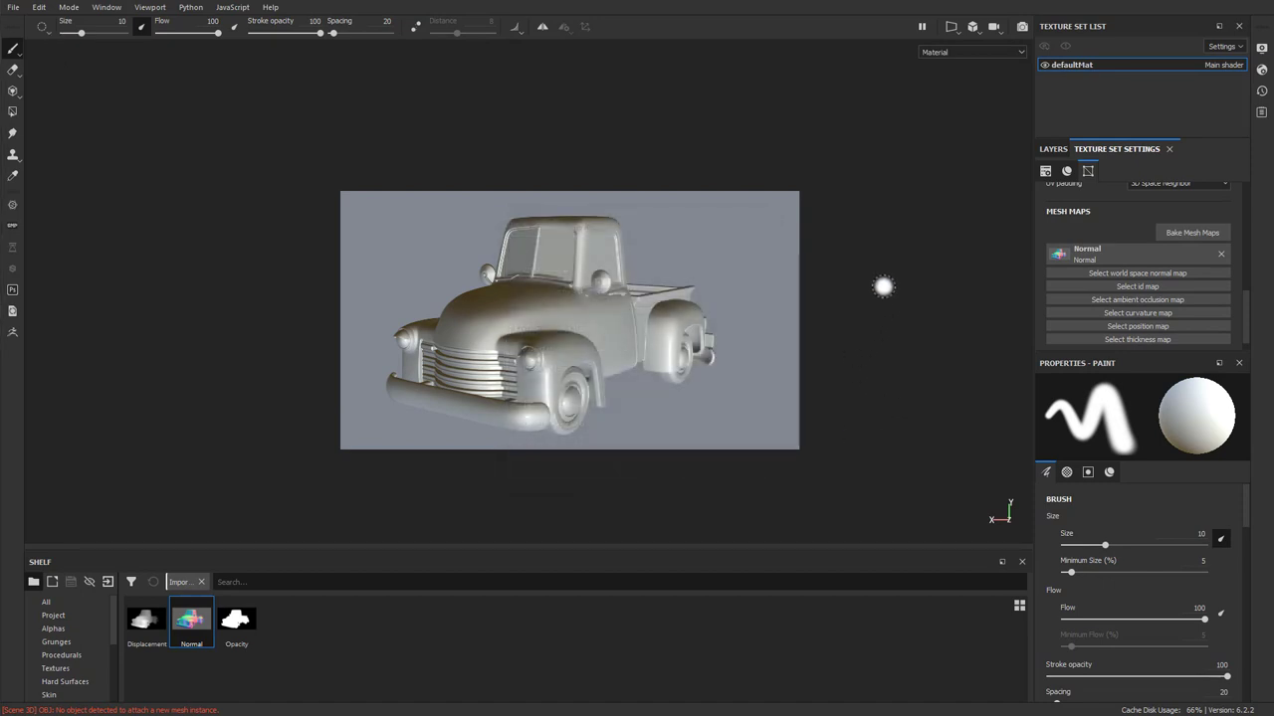
mouse_move(883, 286)
shift+right_down()
mouse_move(856, 293)
mouse_move(883, 296)
shift+right_up()
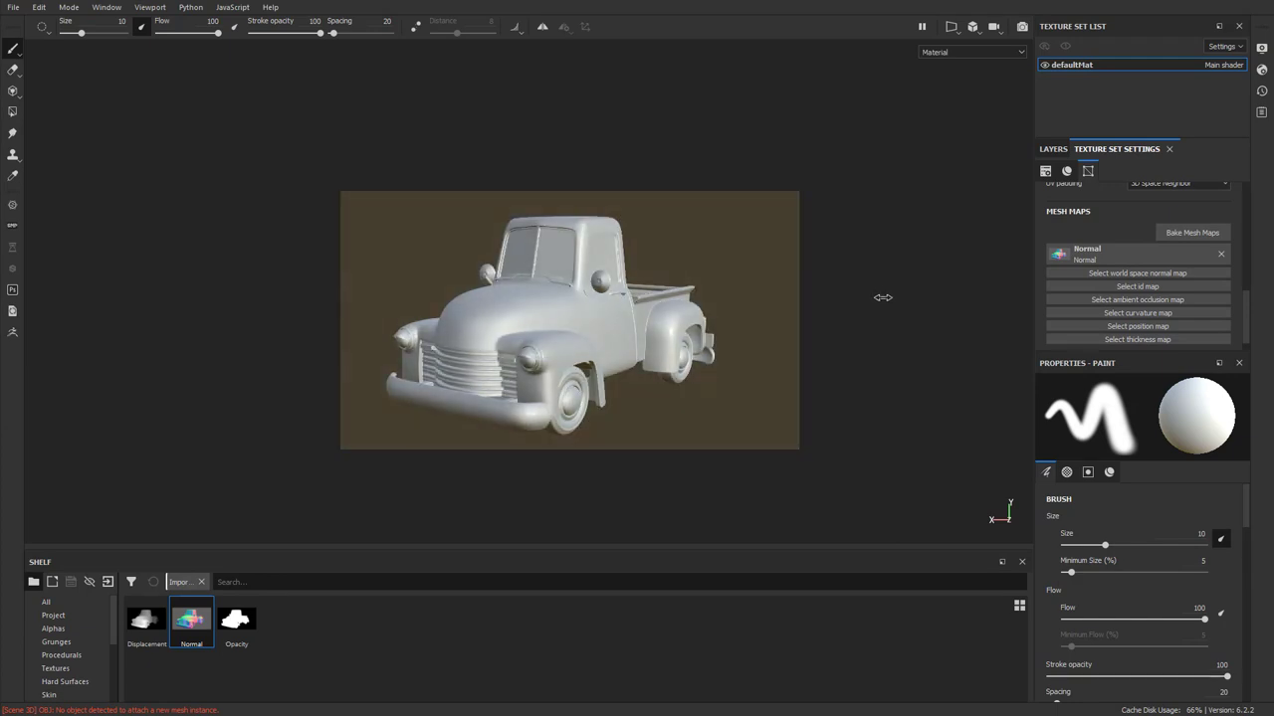
alt+drag(910, 316, 787, 369)
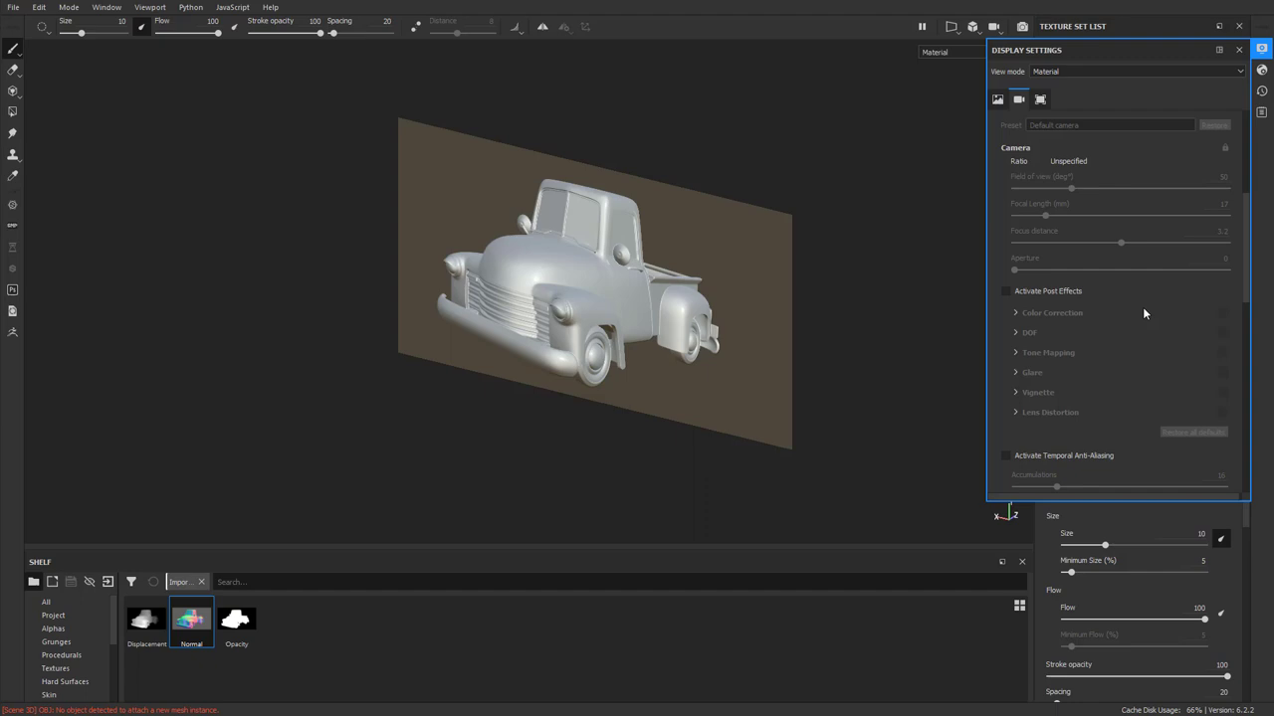
- Turn on Show mesh wireframe to inspect the plane, turn it off, and close Display Settings
scroll(1144, 314, down, 10)
click(1052, 428)
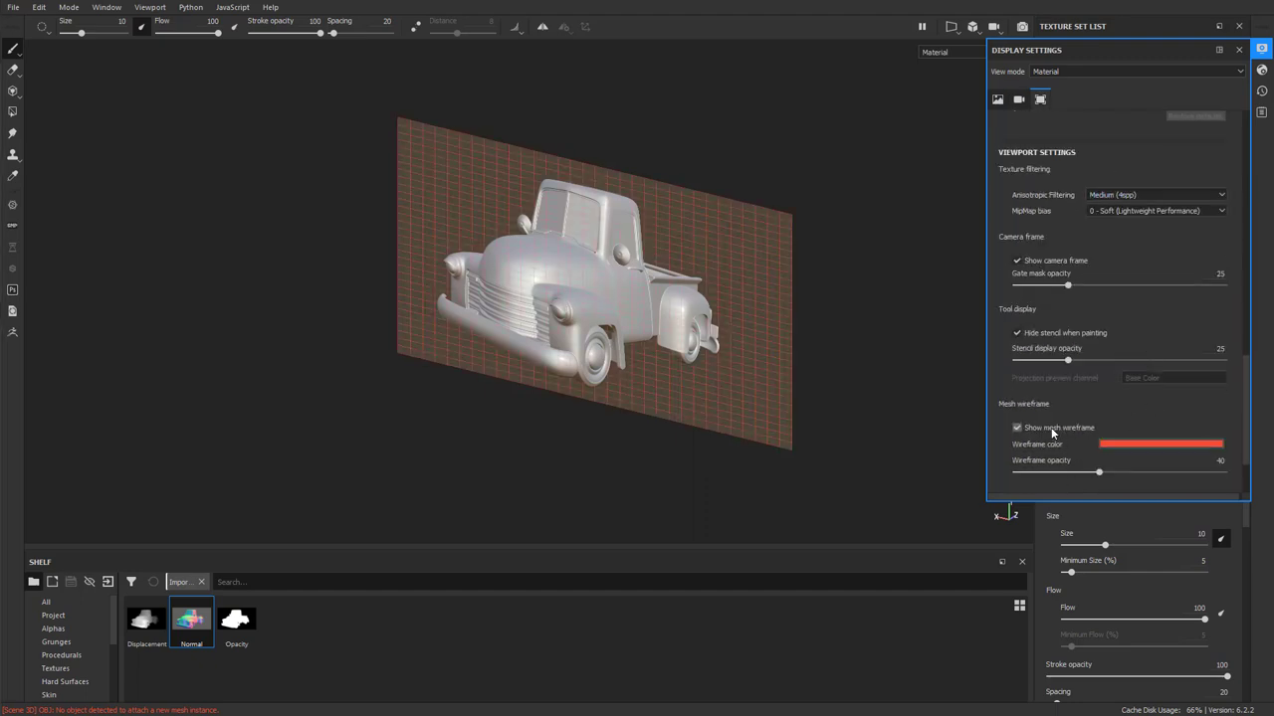
alt+drag(897, 407, 896, 368)
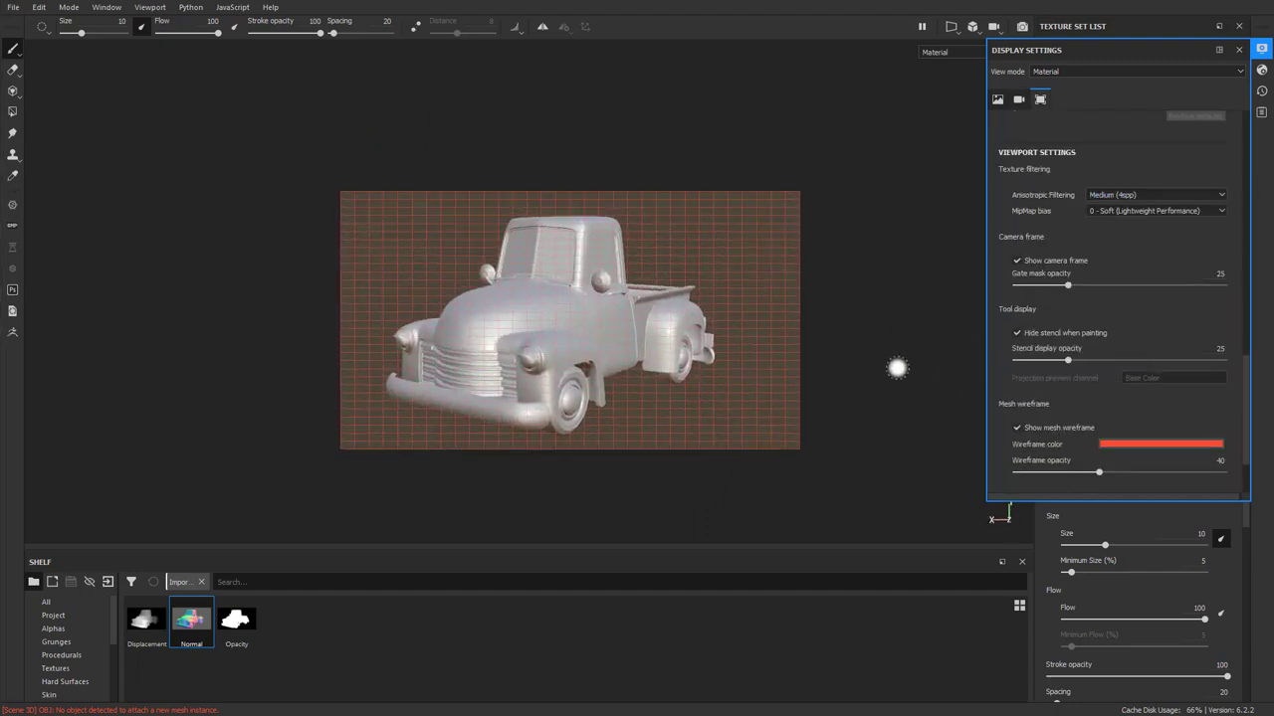
mouse_move(897, 369)
shift+right_down()
mouse_move(825, 371)
mouse_move(885, 384)
shift+right_up()
scroll(1069, 391, down, 2)
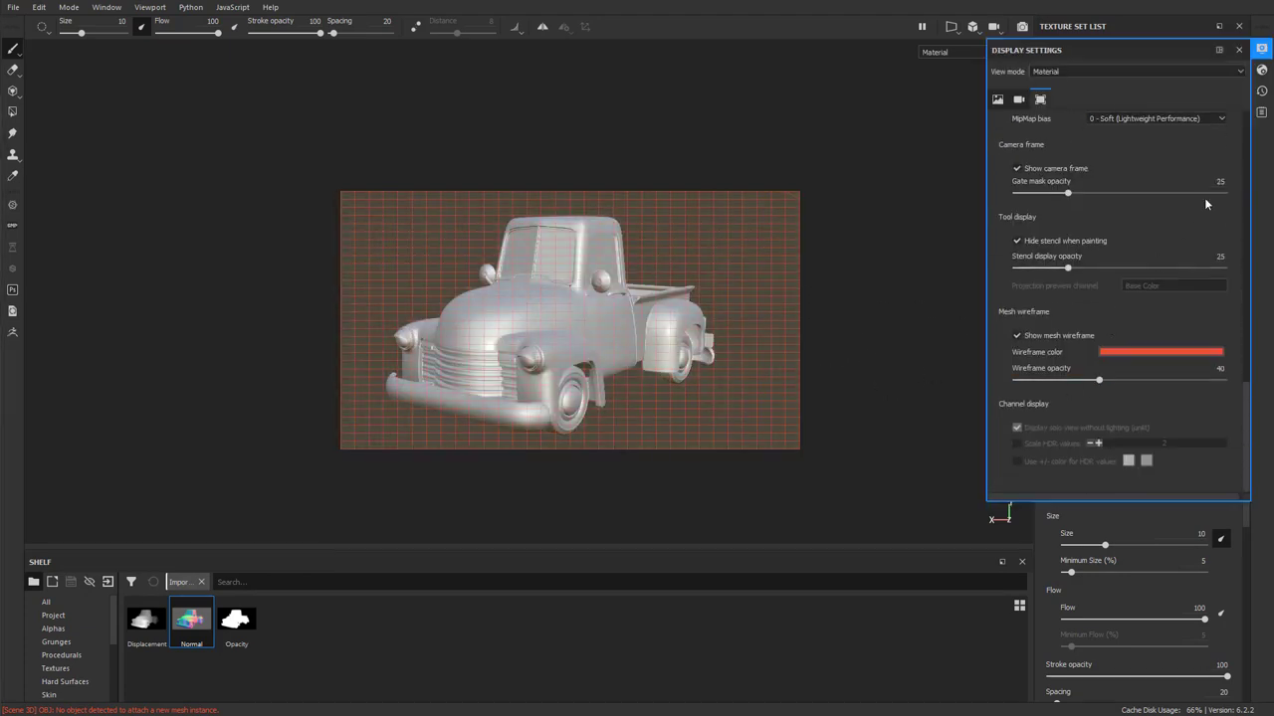
click(1017, 336)
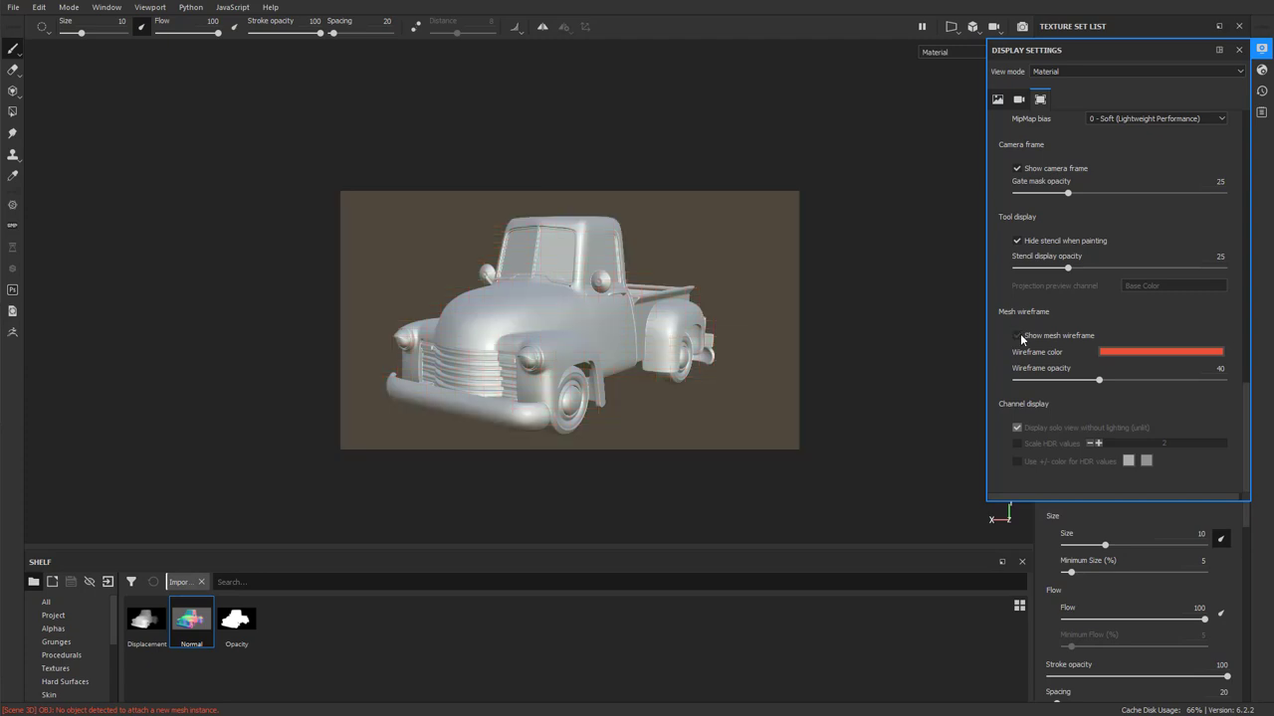
click(1238, 50)
mouse_move(835, 362)
shift+right_down()
mouse_move(872, 361)
mouse_move(787, 369)
mouse_move(821, 376)
shift+right_up()
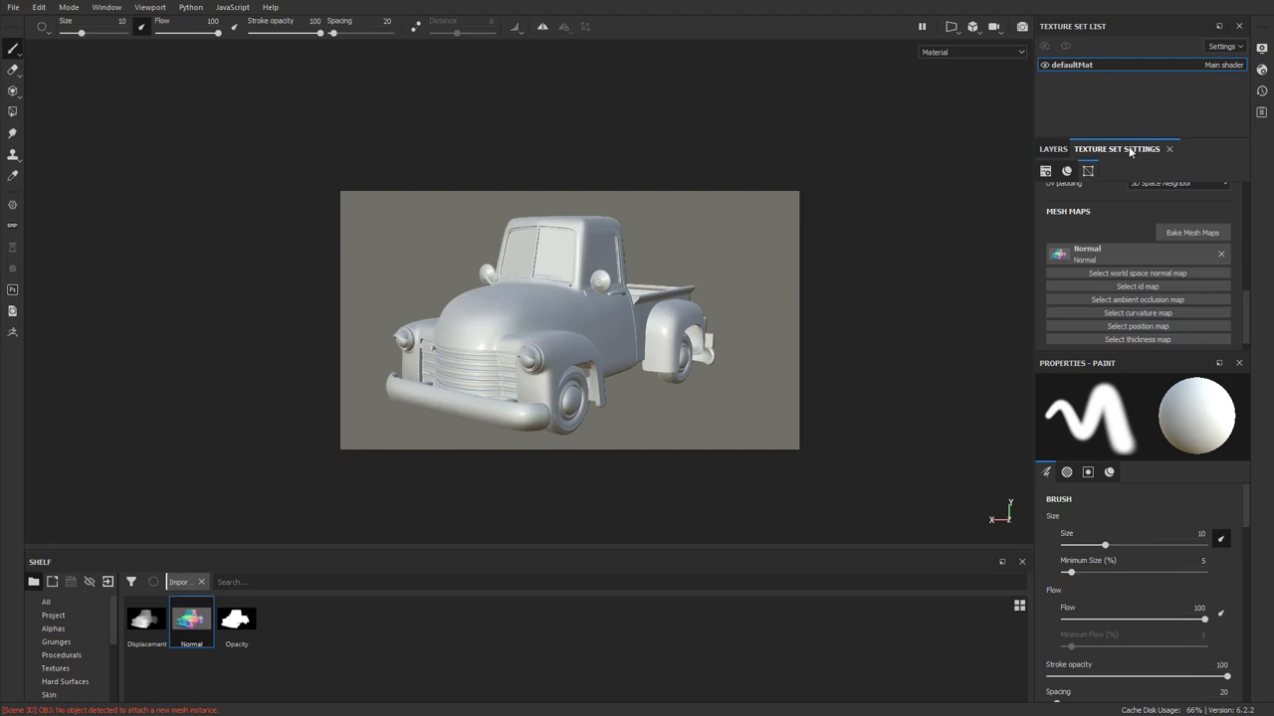
- Bake mesh maps at 2048 using the low poly mesh as high poly, excluding Normal, then close the report
scroll(1189, 233, up, 4)
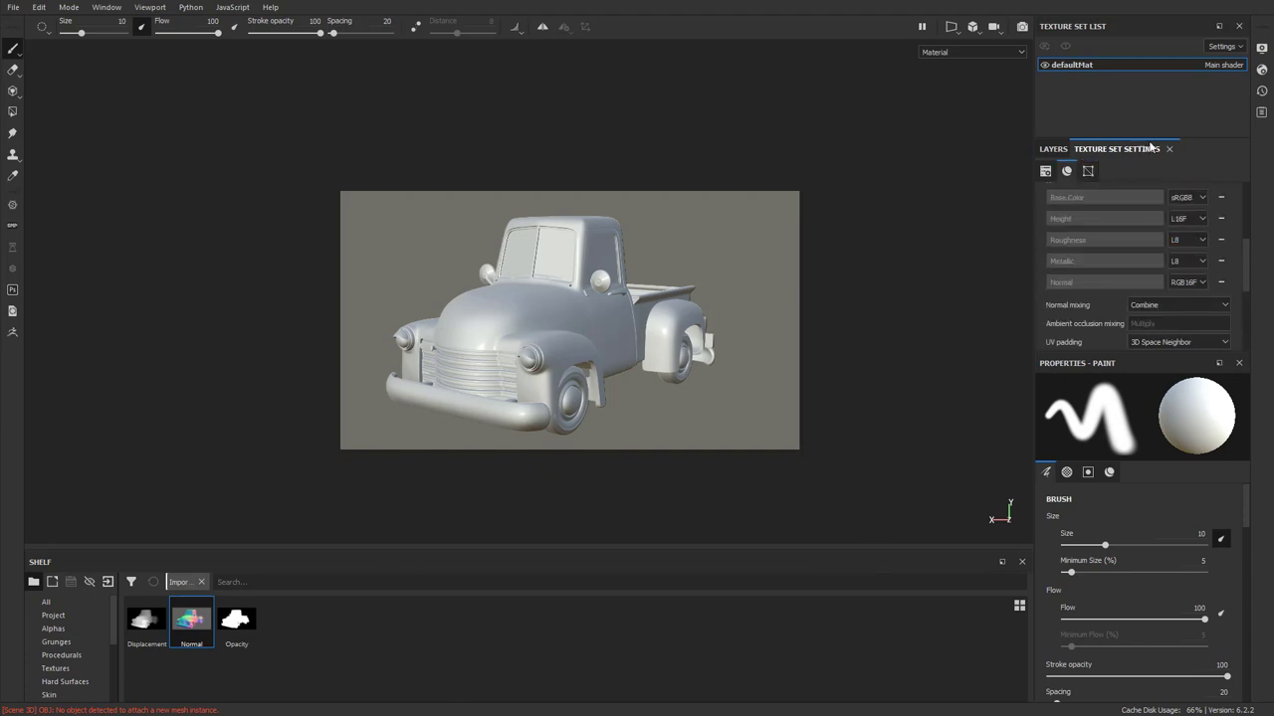
scroll(1165, 196, down, 2)
scroll(1164, 196, down, 1)
click(1192, 271)
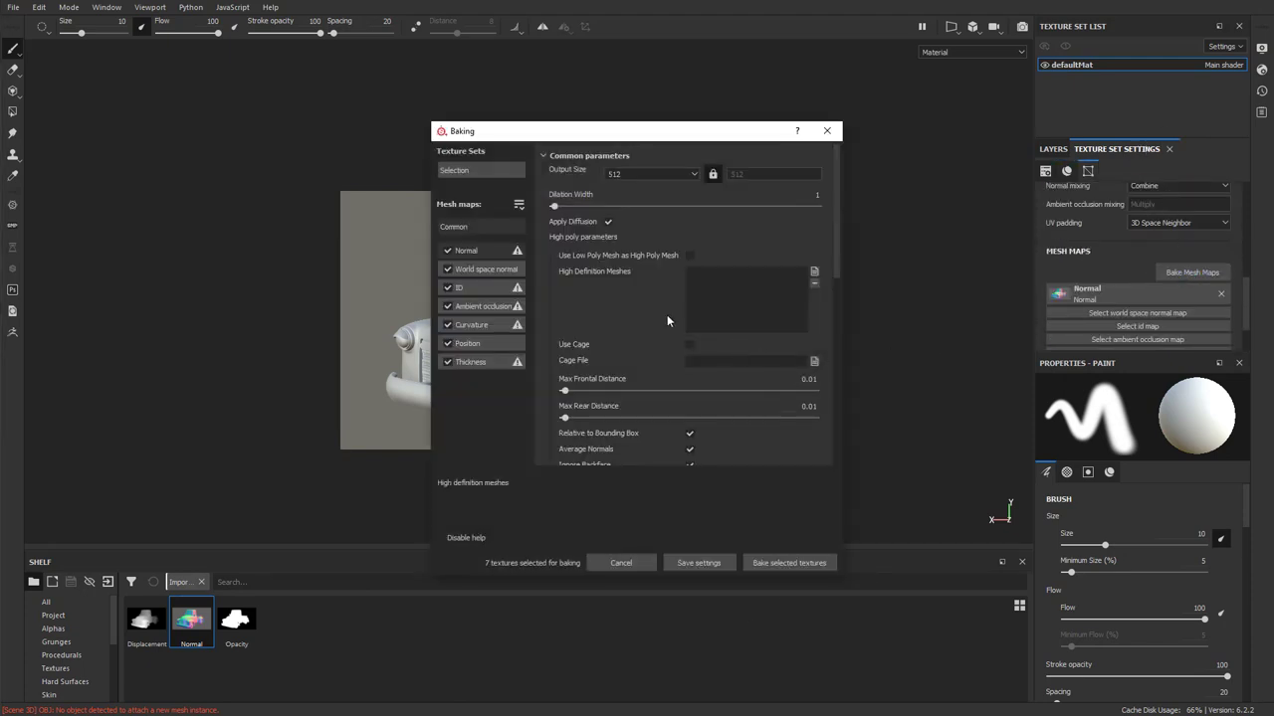
click(688, 256)
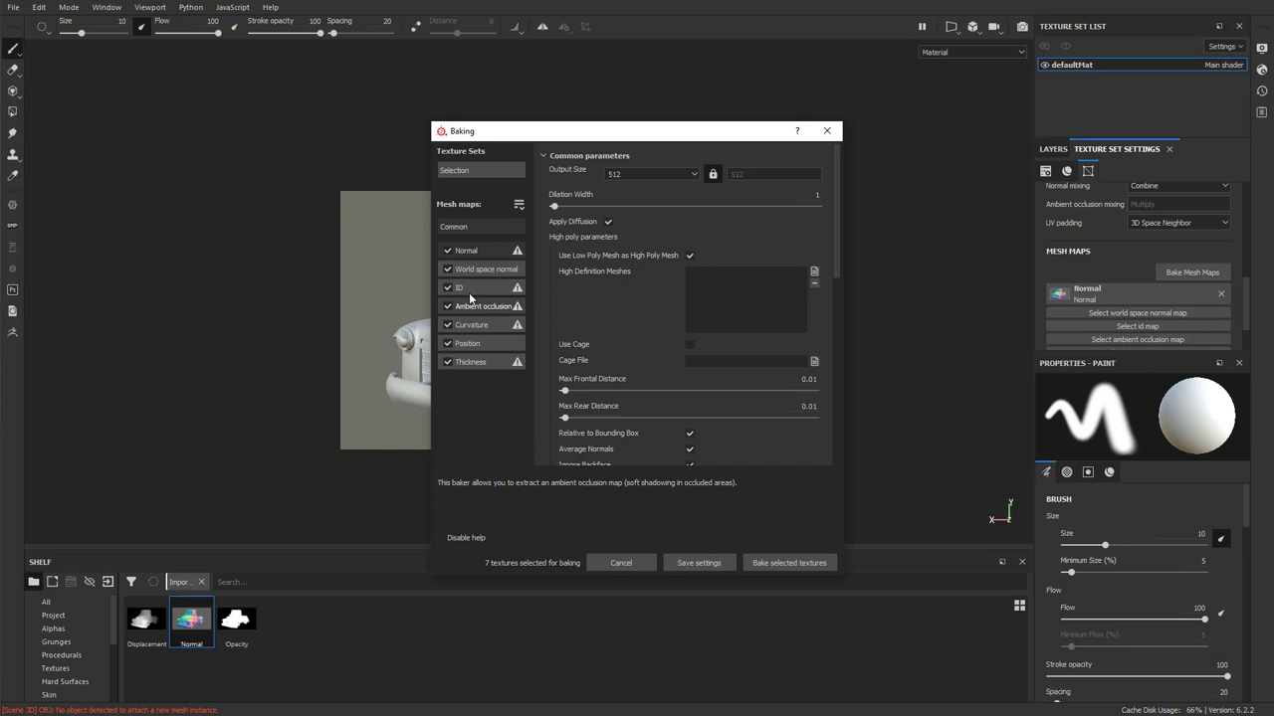
click(447, 251)
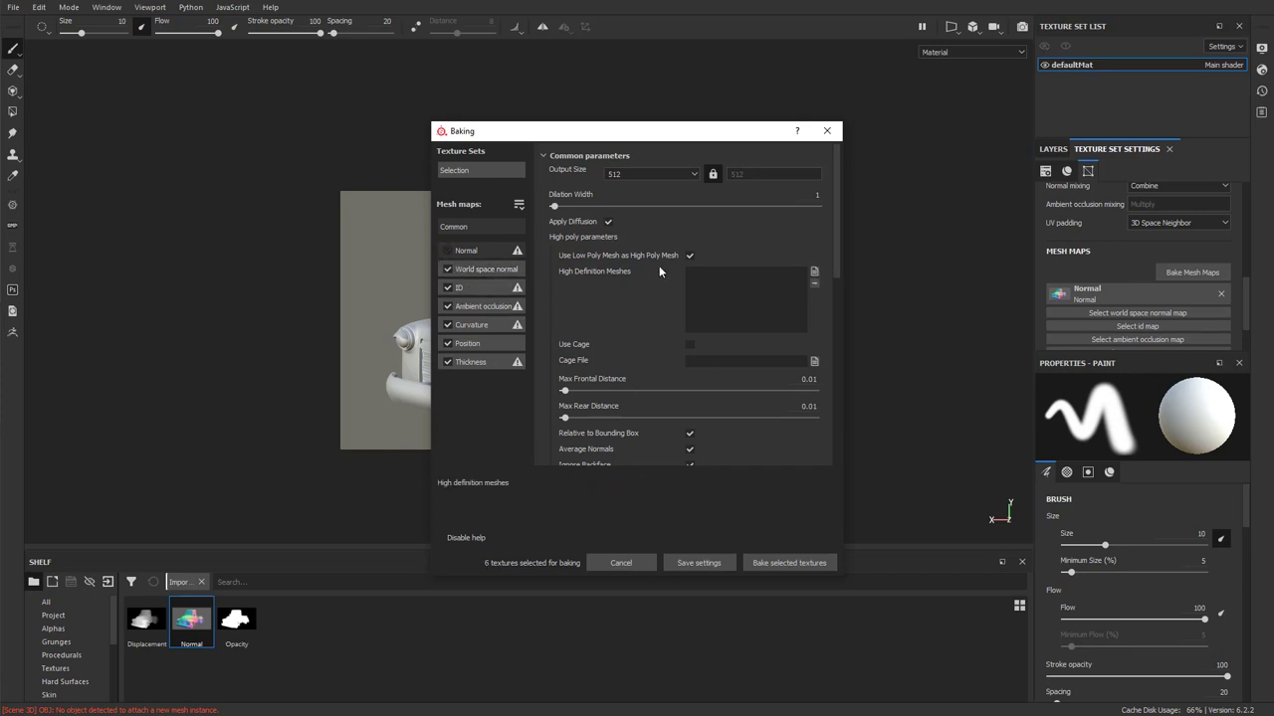
click(651, 174)
click(642, 227)
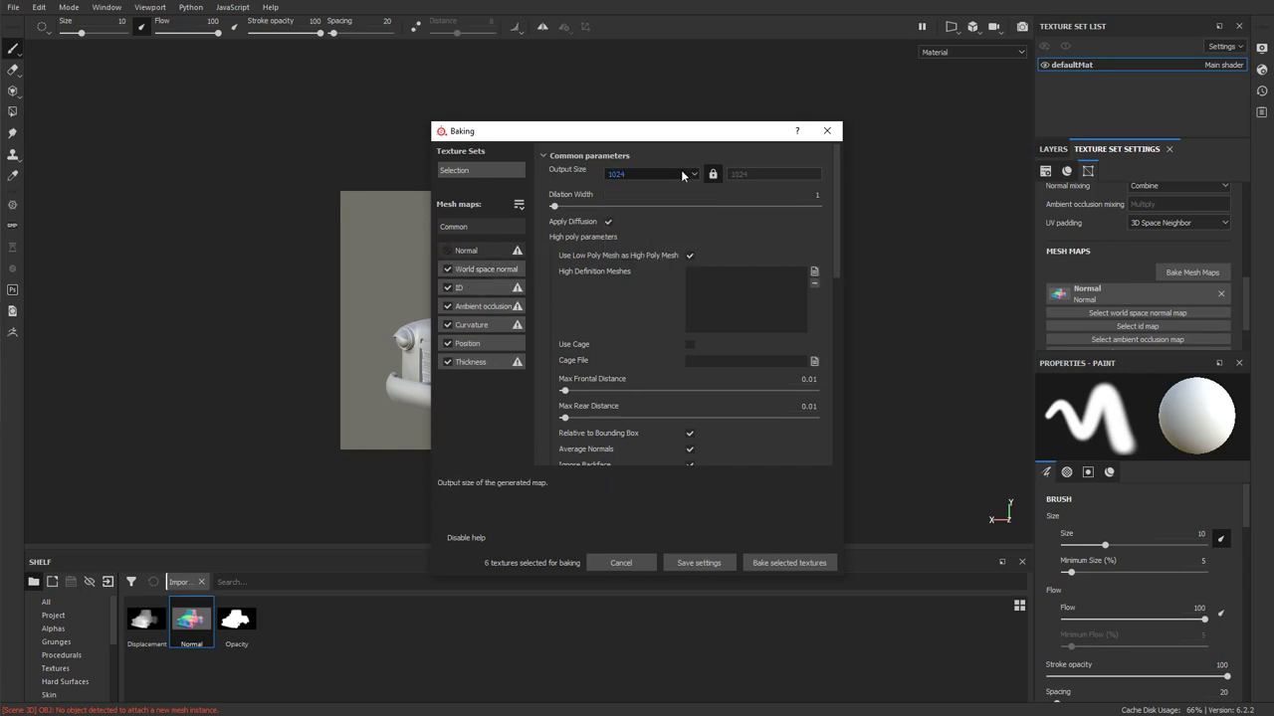
click(651, 174)
click(638, 237)
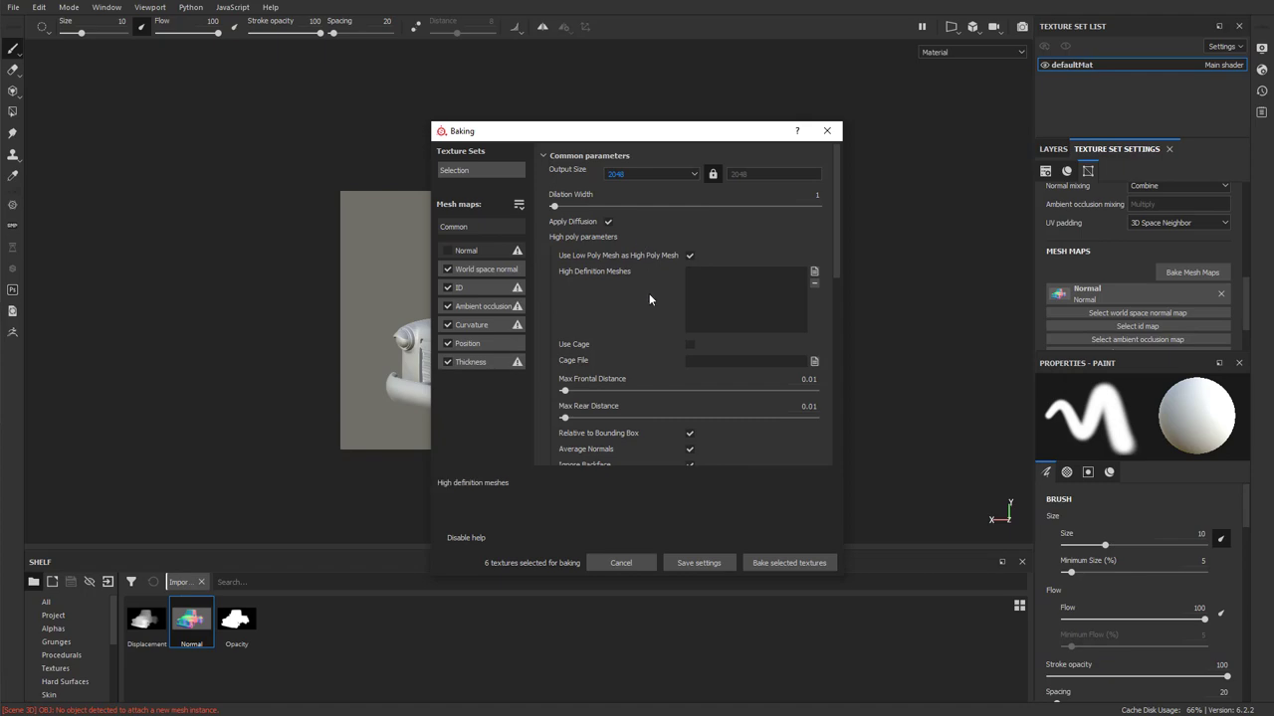
click(772, 564)
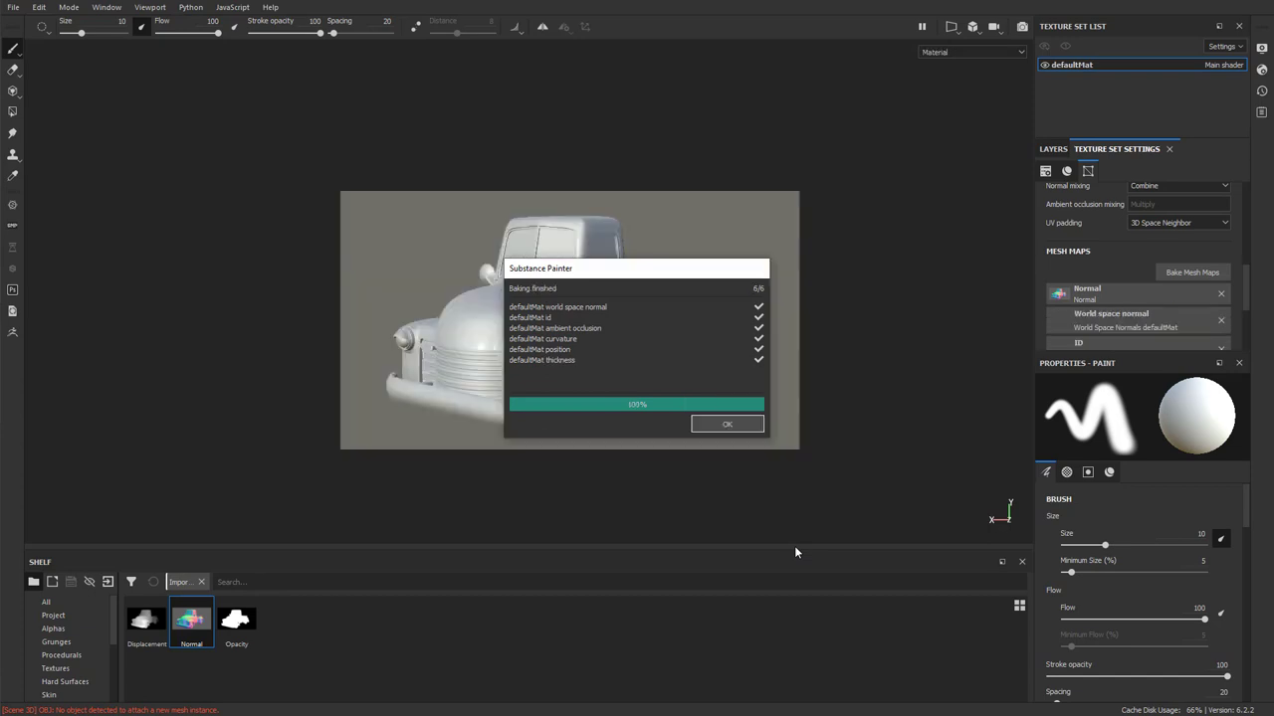
click(733, 424)
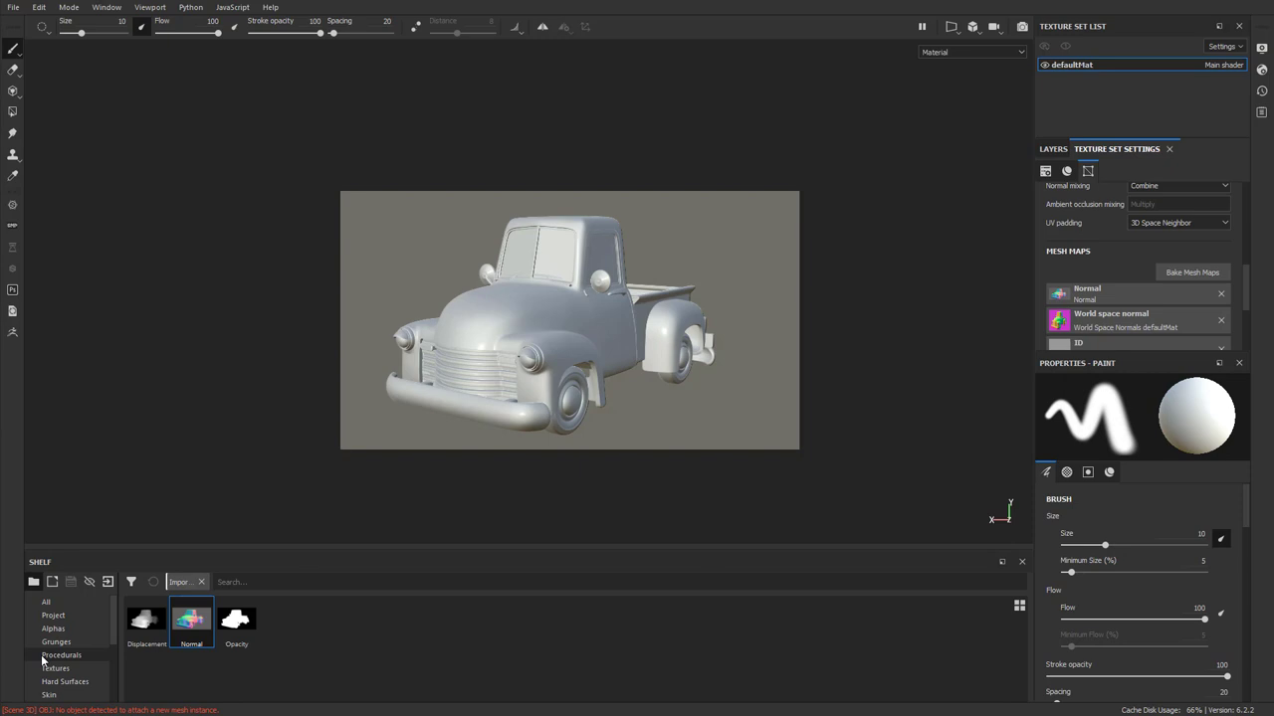
- Show the Project shelf category and preview the baked curvature, ambient occlusion, position and world space maps
click(55, 616)
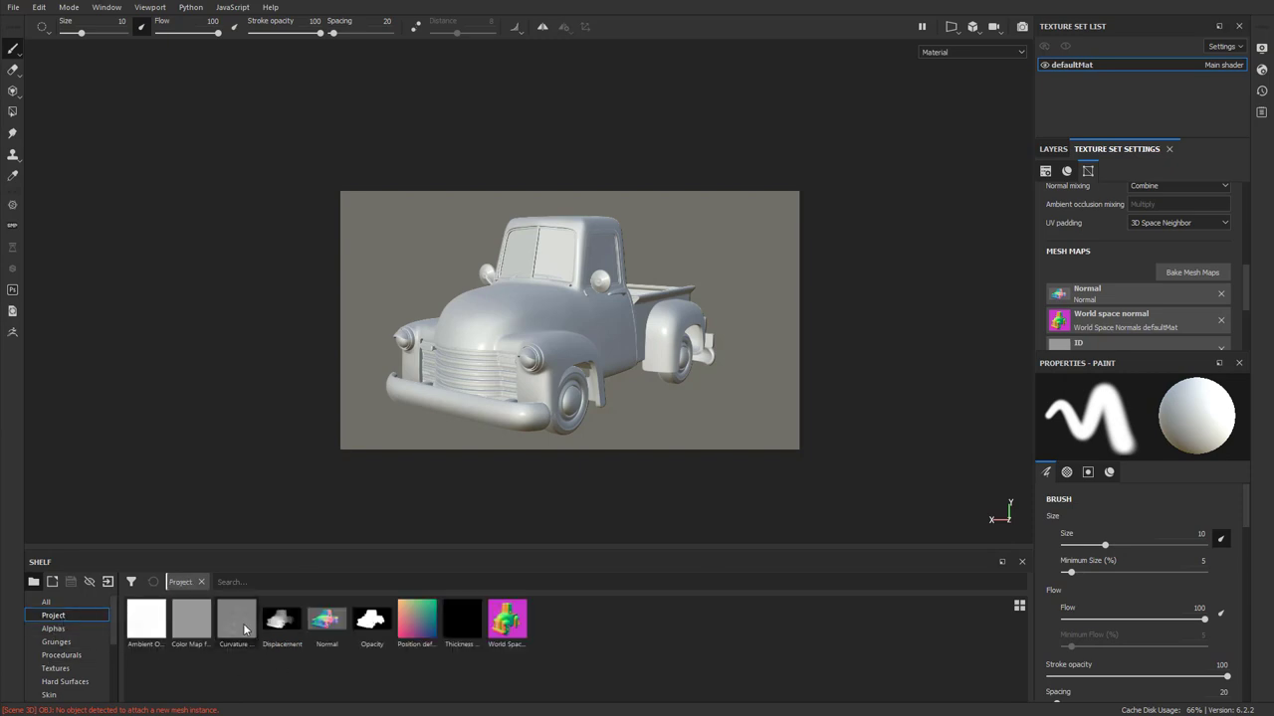
mouse_move(244, 629)
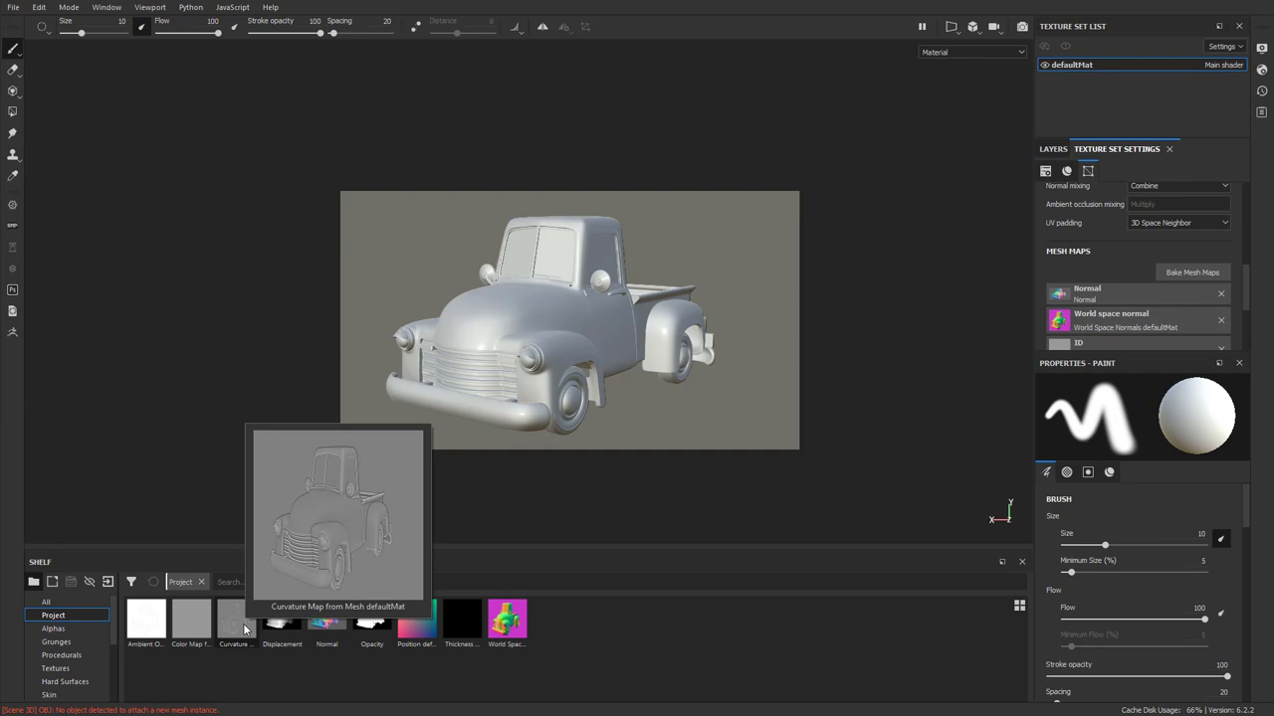
scroll(1134, 298, down, 3)
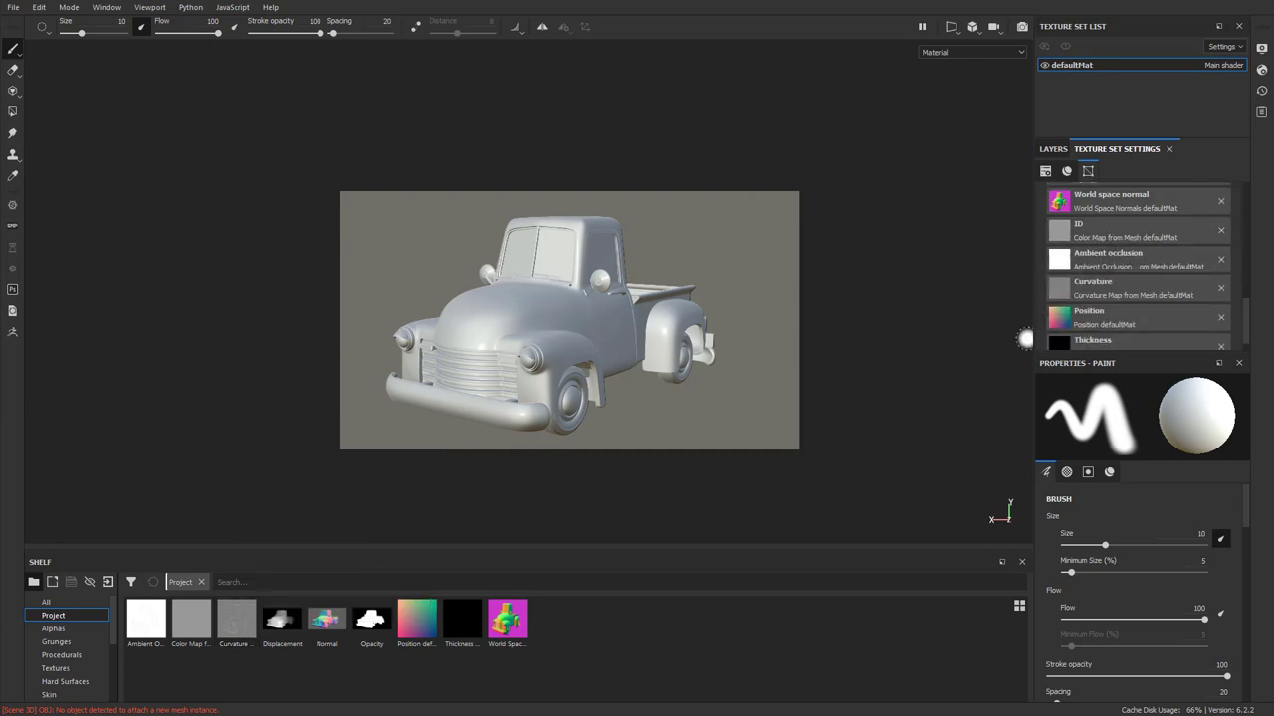
mouse_move(150, 629)
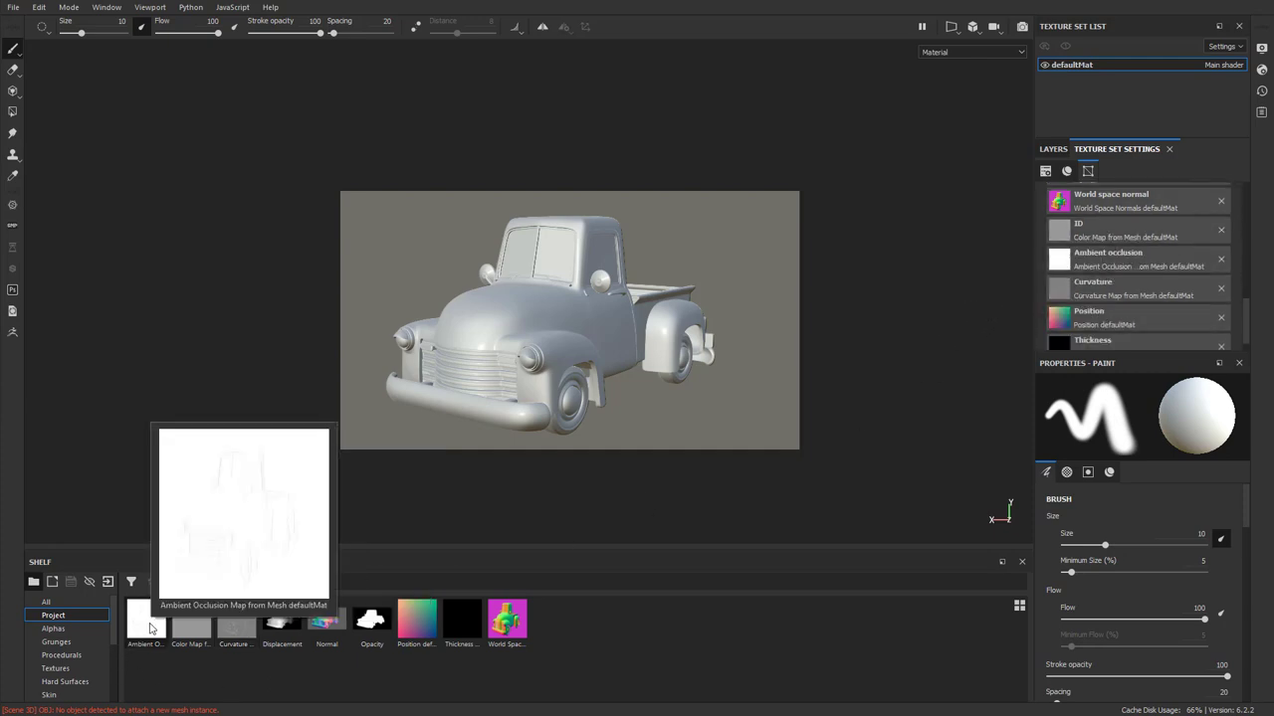
mouse_move(191, 634)
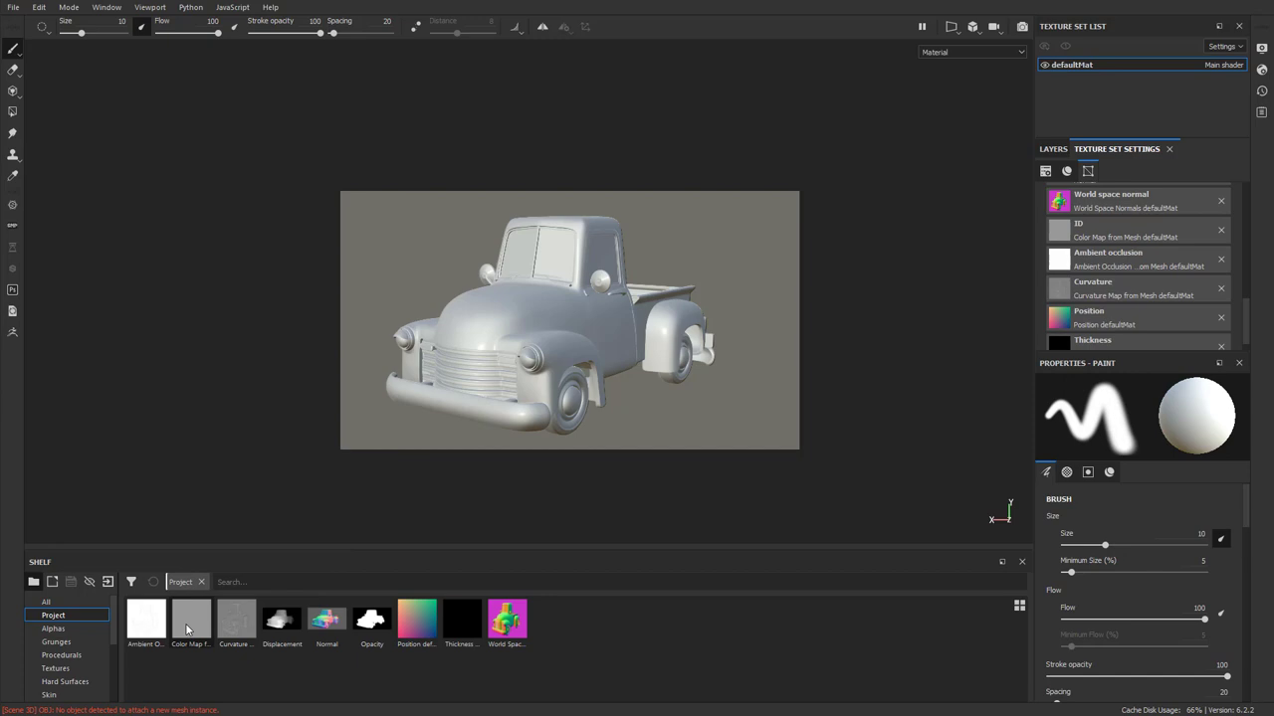
mouse_move(379, 620)
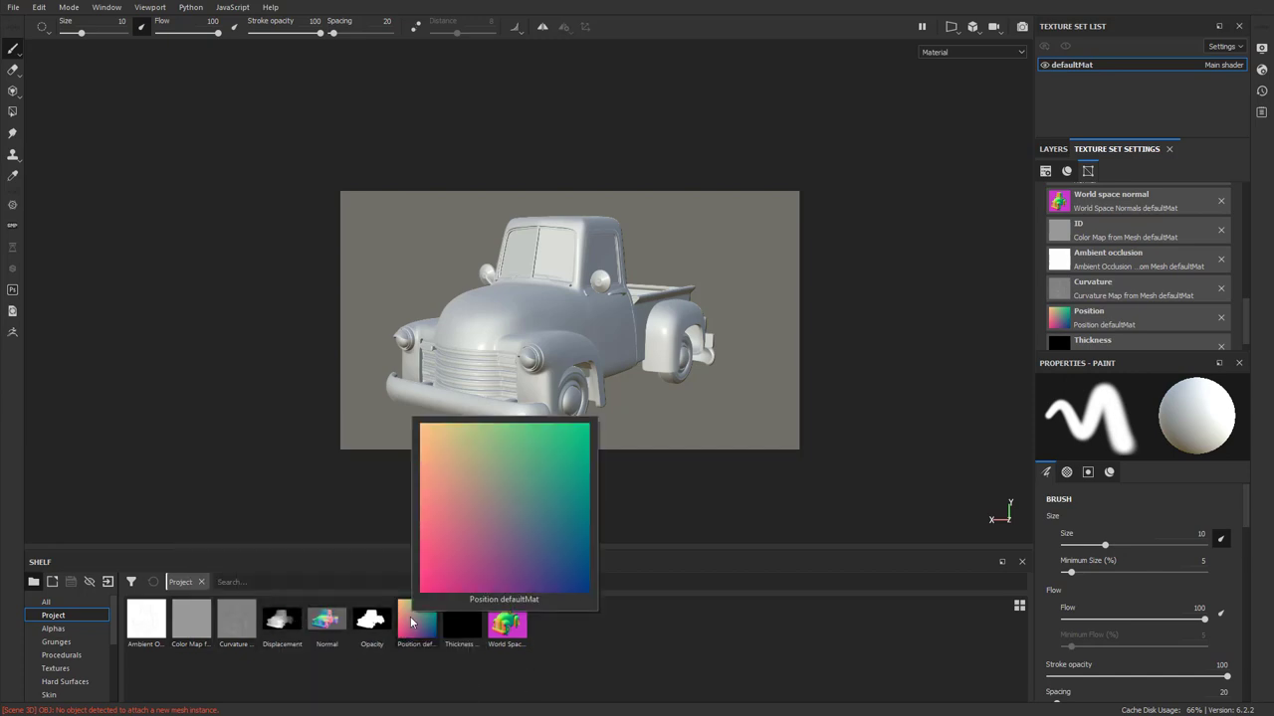
mouse_move(462, 624)
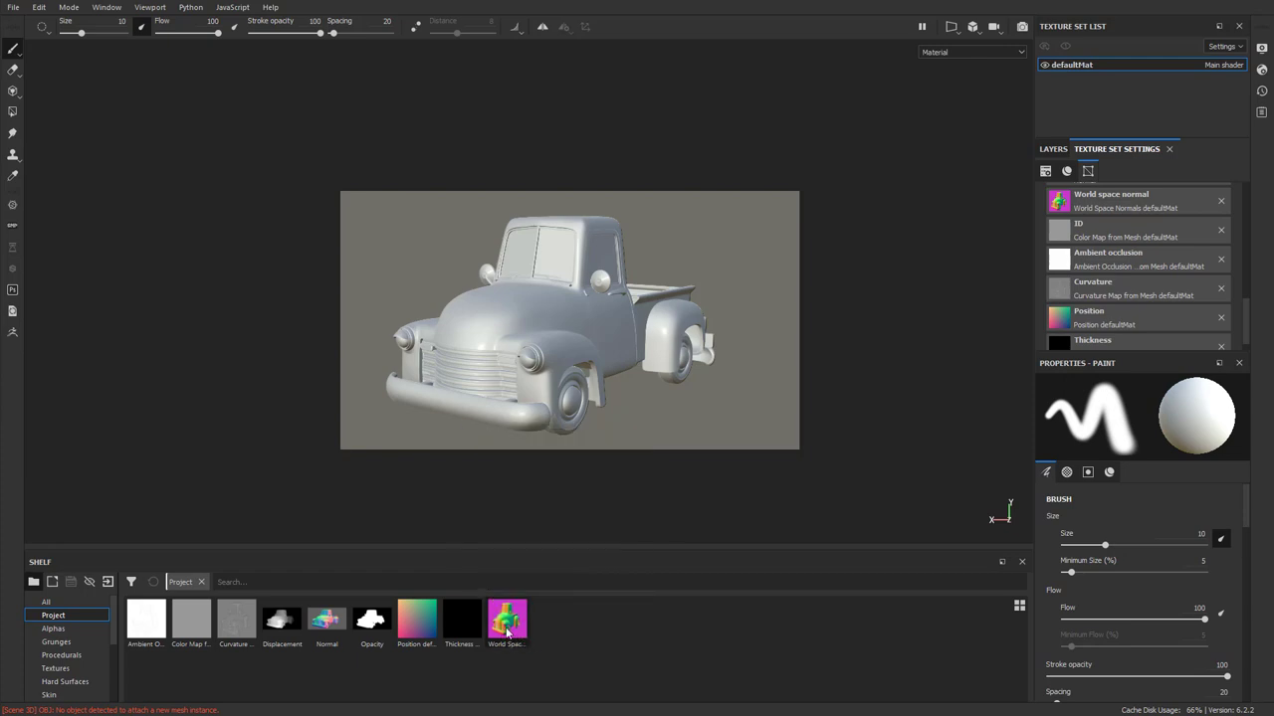
mouse_move(507, 631)
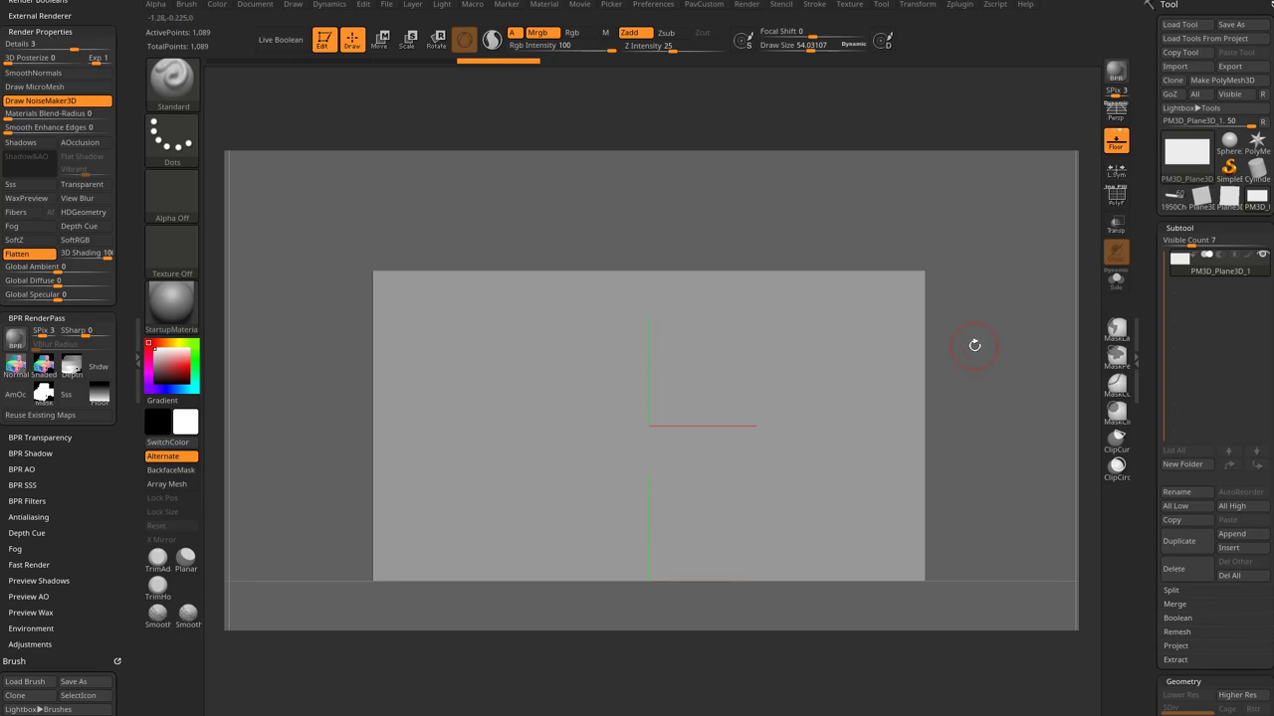
- Switch to the 1950Chevy truck, jump to the Cust2 view, and enable perspective
click(1175, 200)
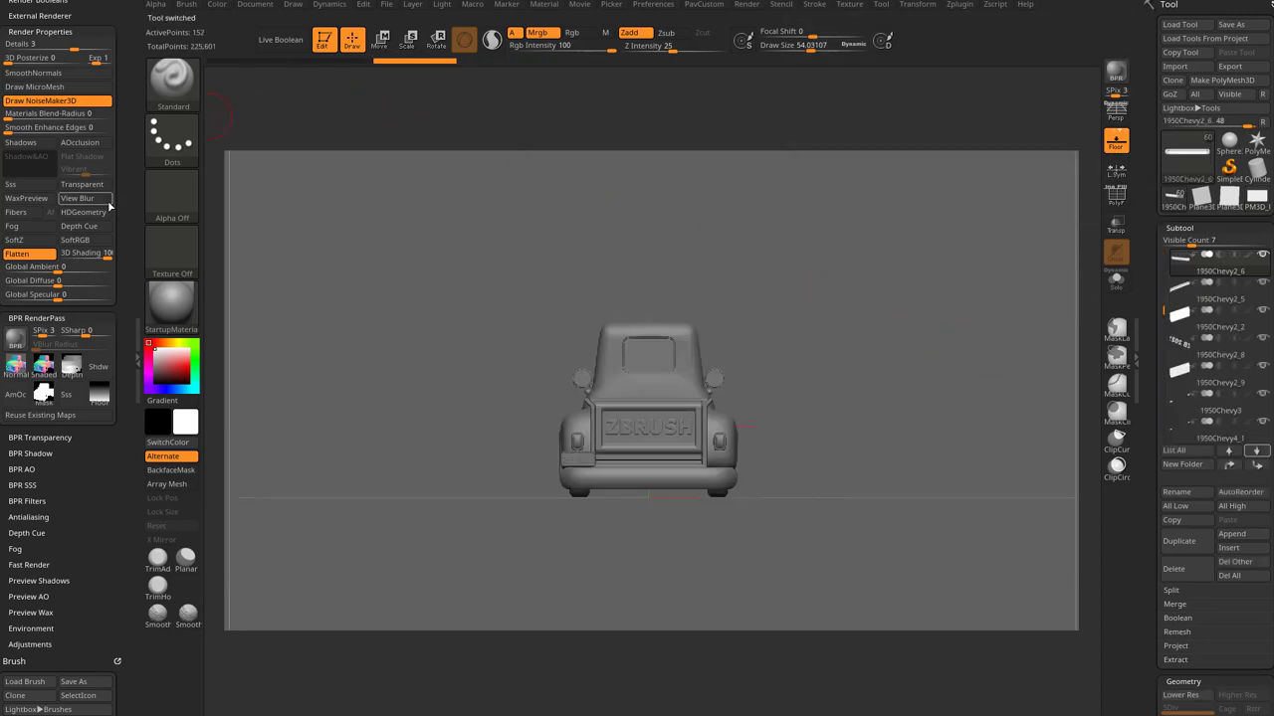
click(257, 8)
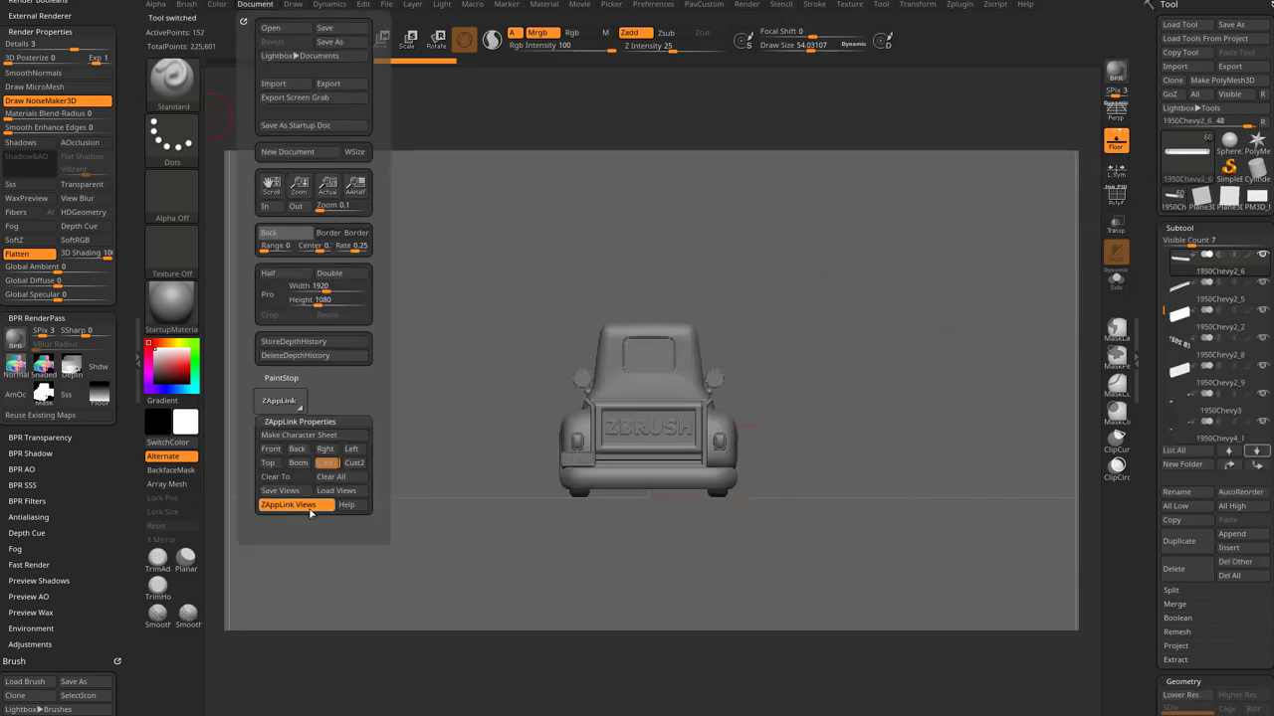
click(354, 463)
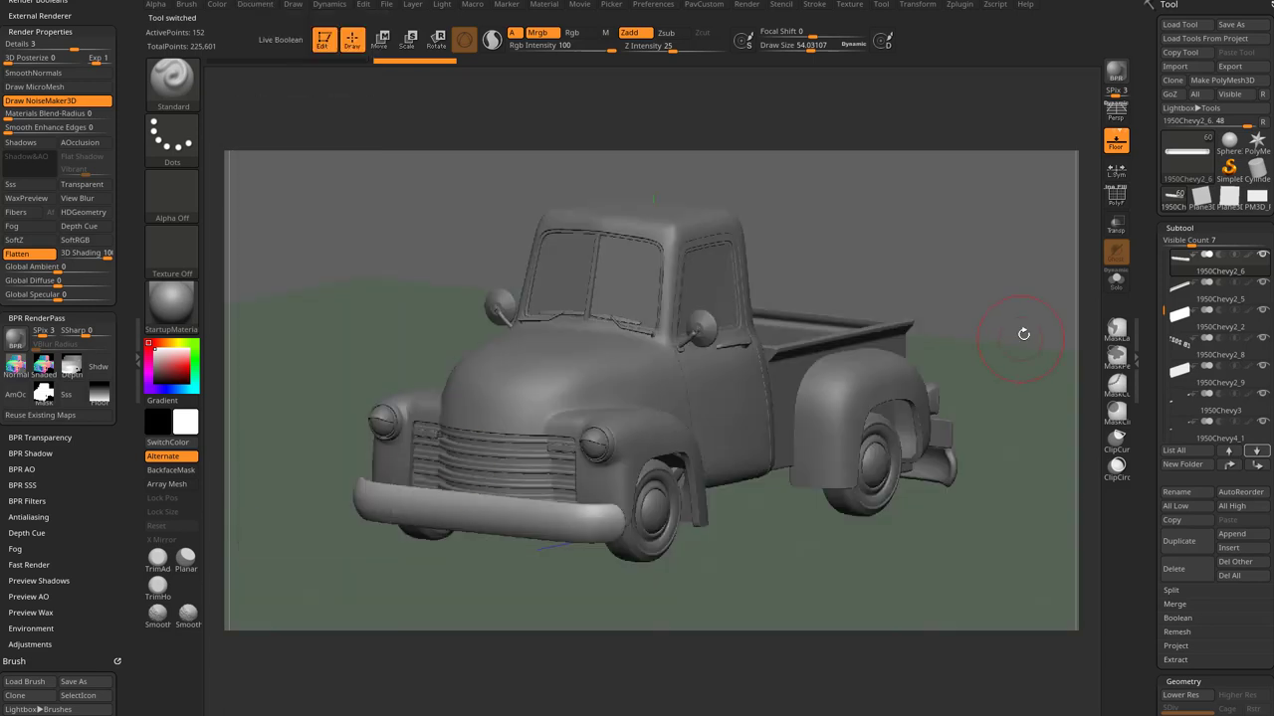
click(1116, 111)
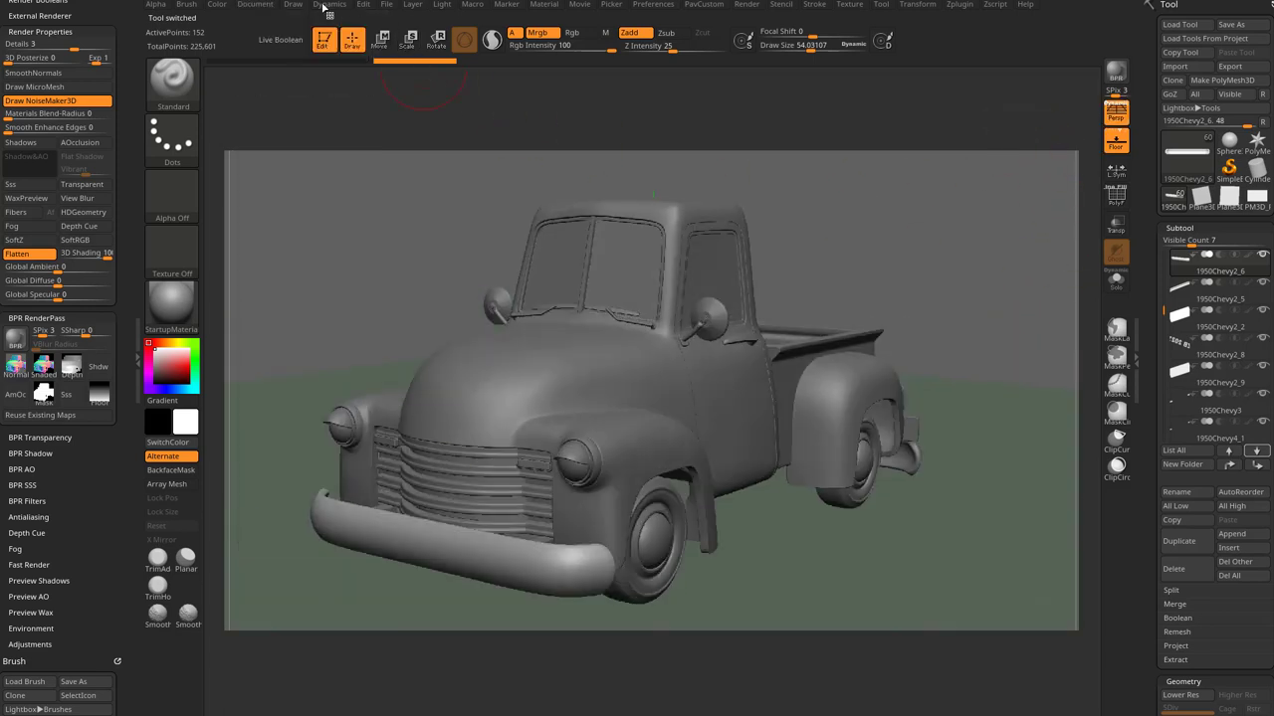
click(261, 5)
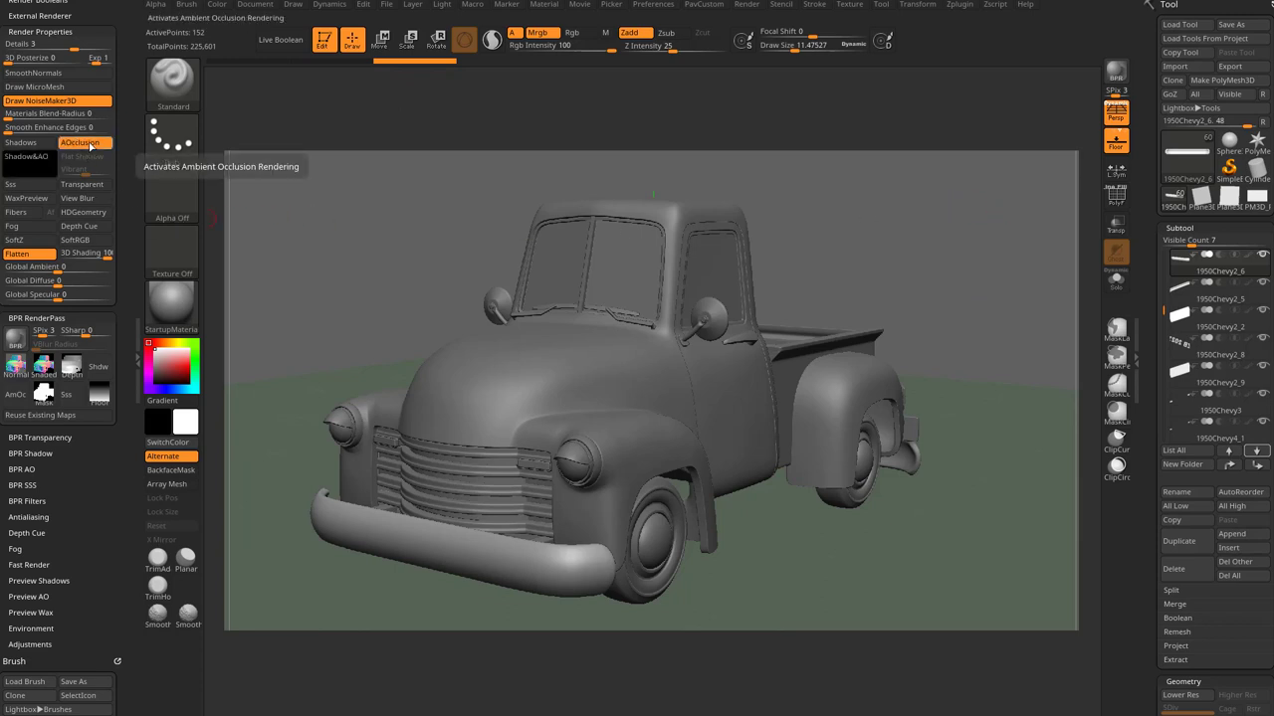
- Set BPR AO resolution to 1138, render, and save the AO pass as AmbientOcclusion.psd
scroll(121, 194, up, 3)
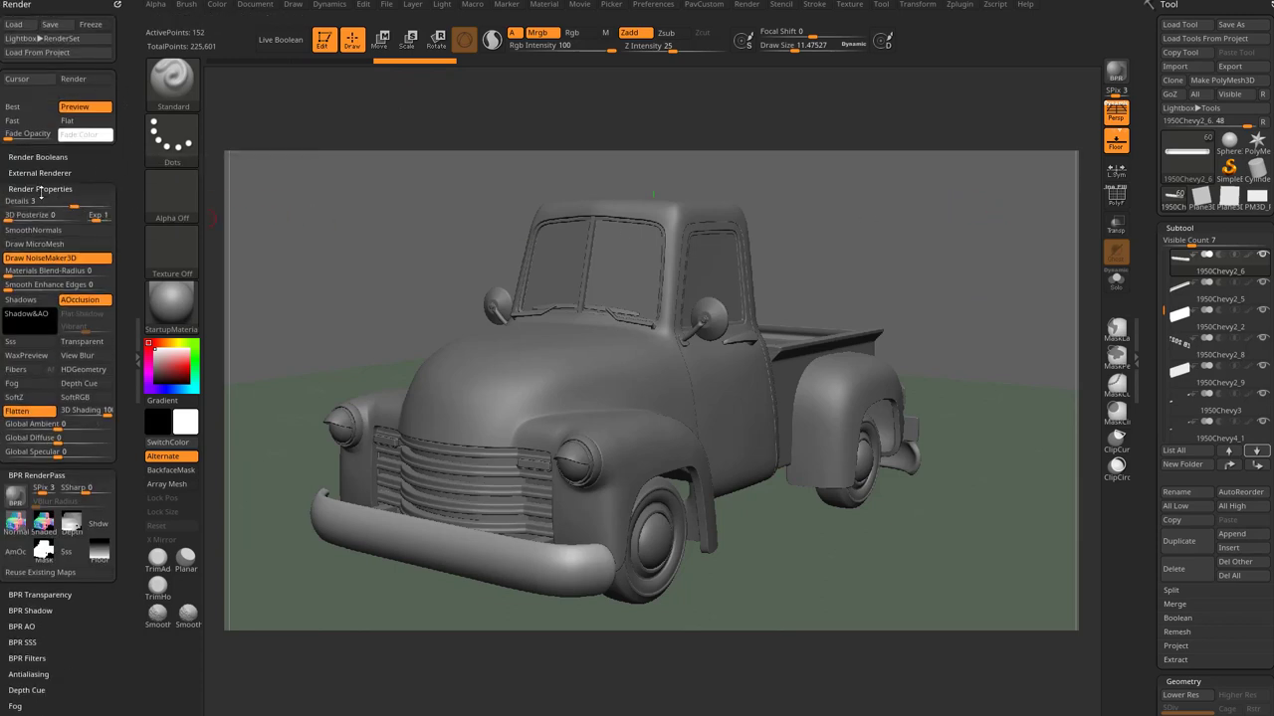
scroll(39, 398, down, 4)
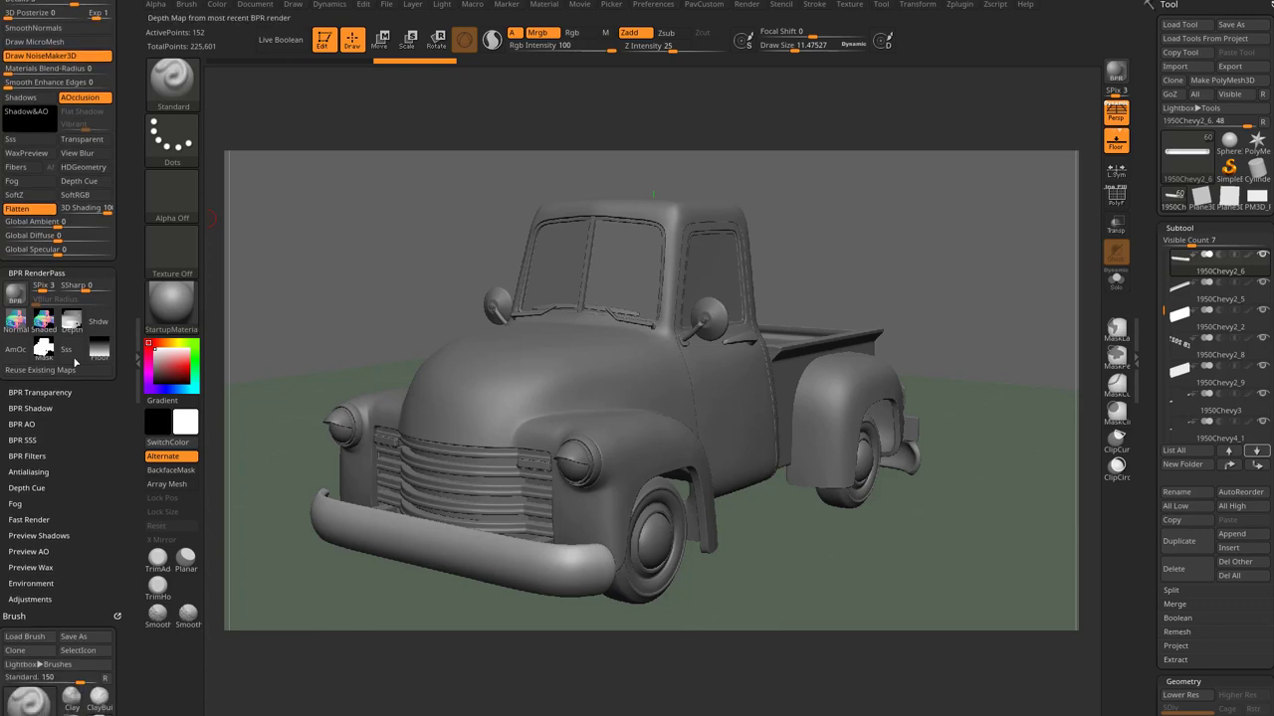
key(shift)
click(22, 423)
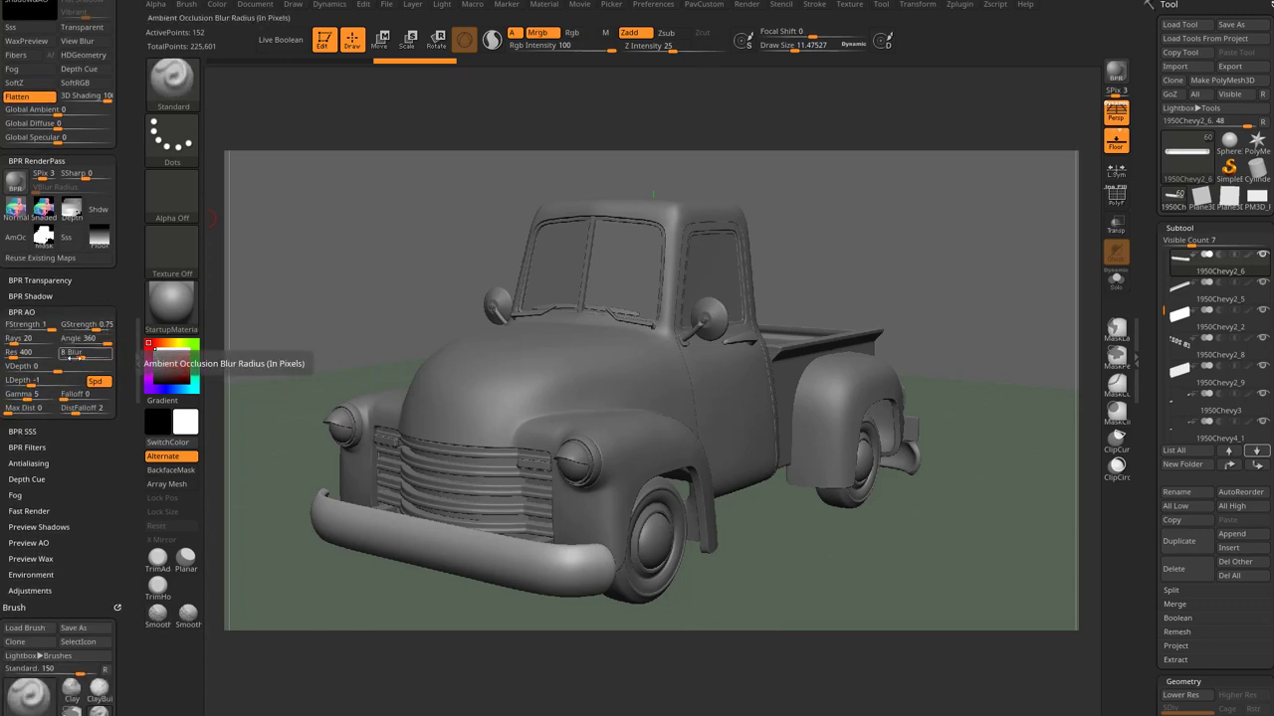
mouse_move(15, 354)
mouse_down()
mouse_move(35, 354)
mouse_move(24, 339)
mouse_up()
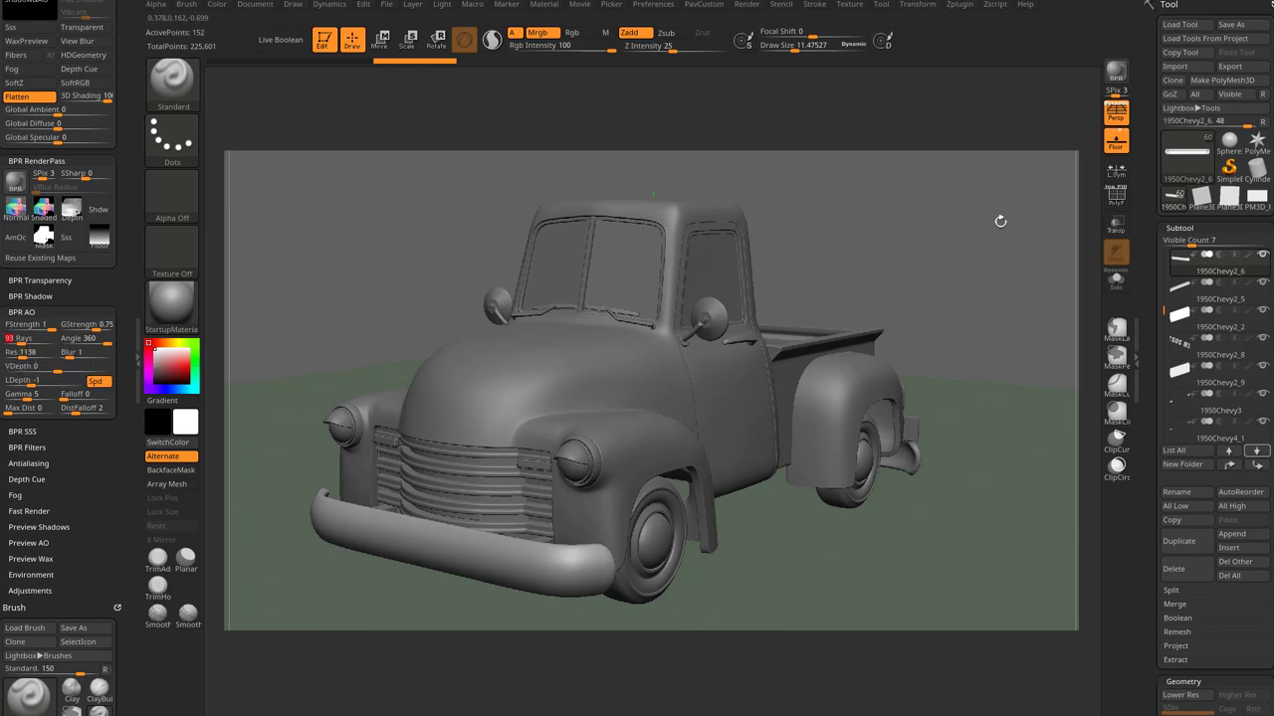
click(1116, 77)
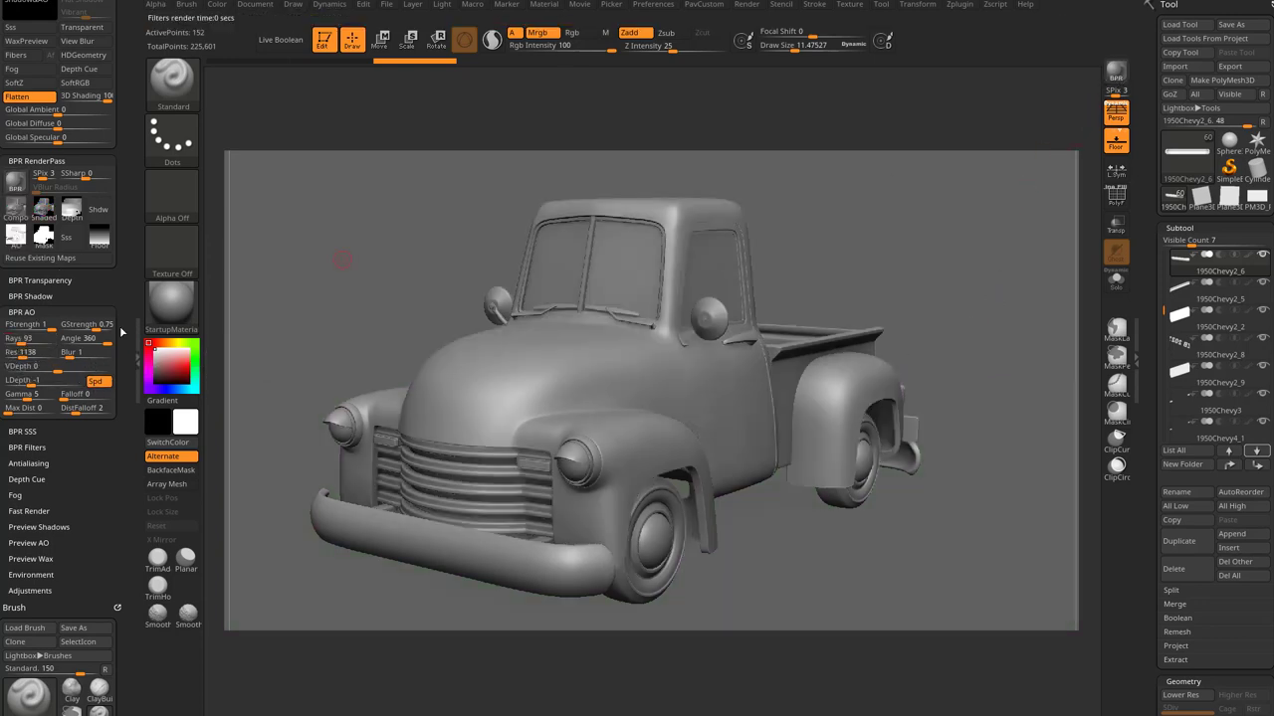
click(20, 242)
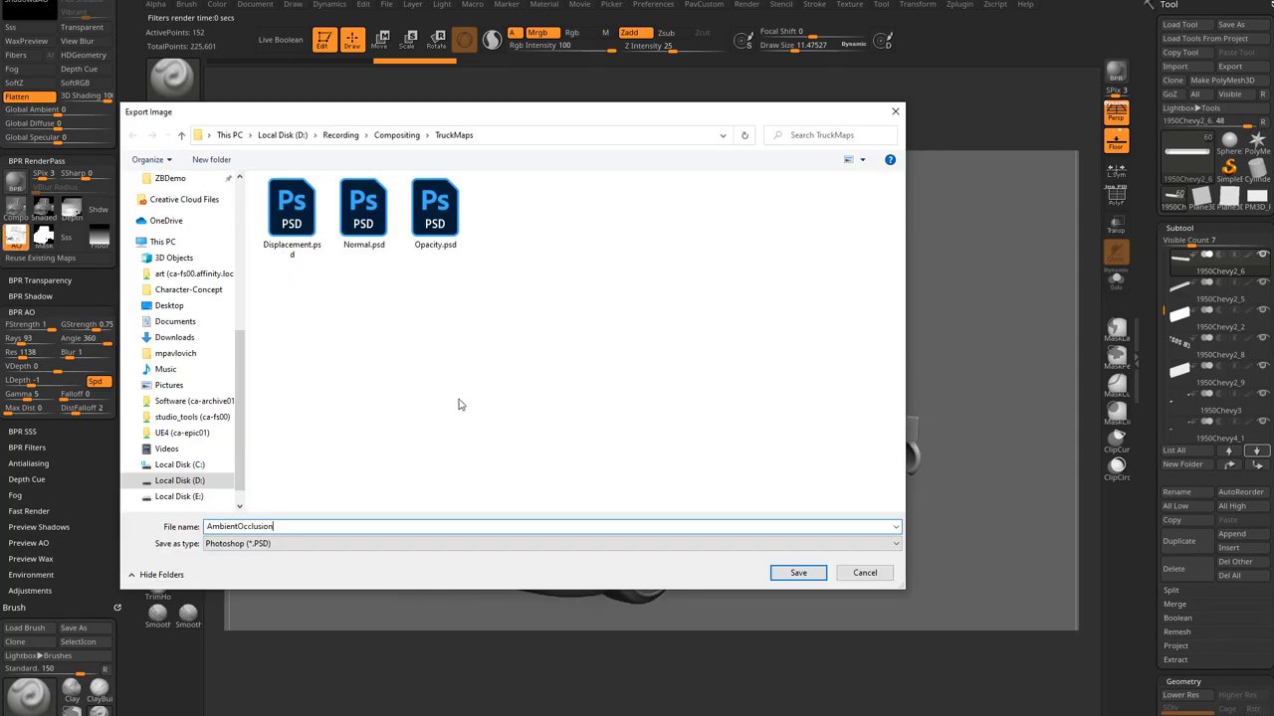
key(Return)
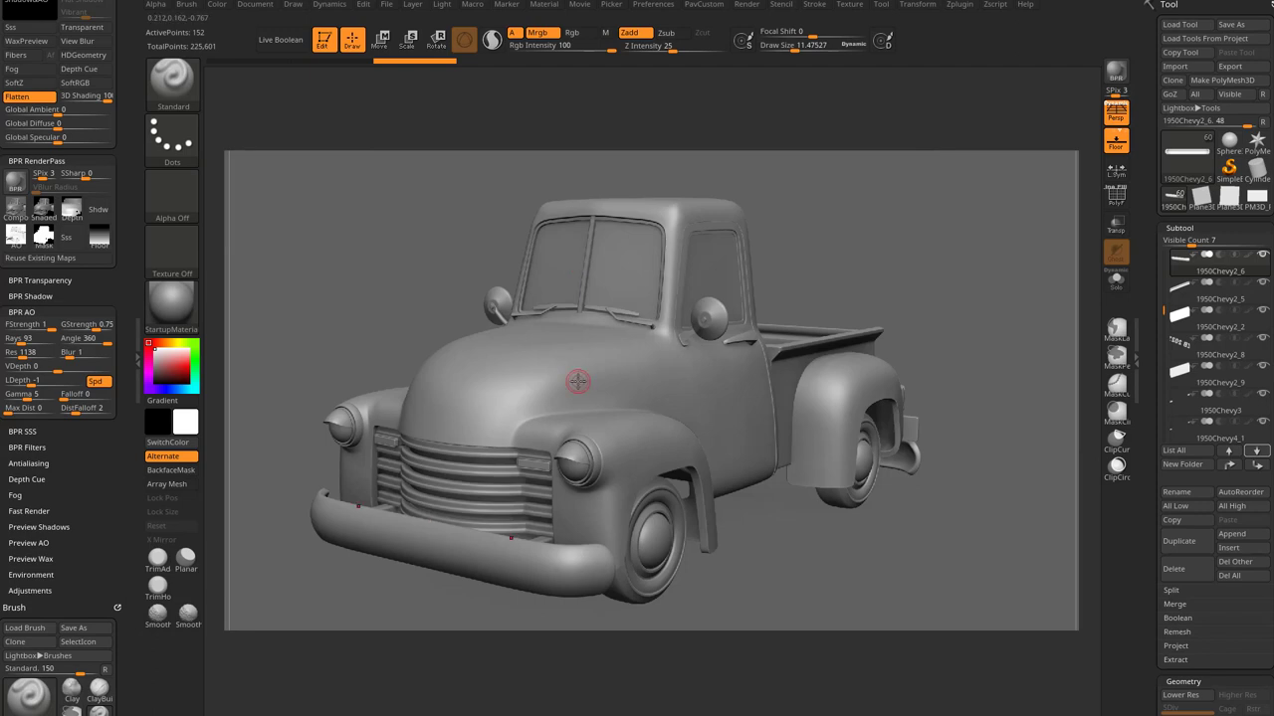
- Enable the subsurface scattering render pass and set its BPR SSS blur to 3
key(shift)
click(30, 430)
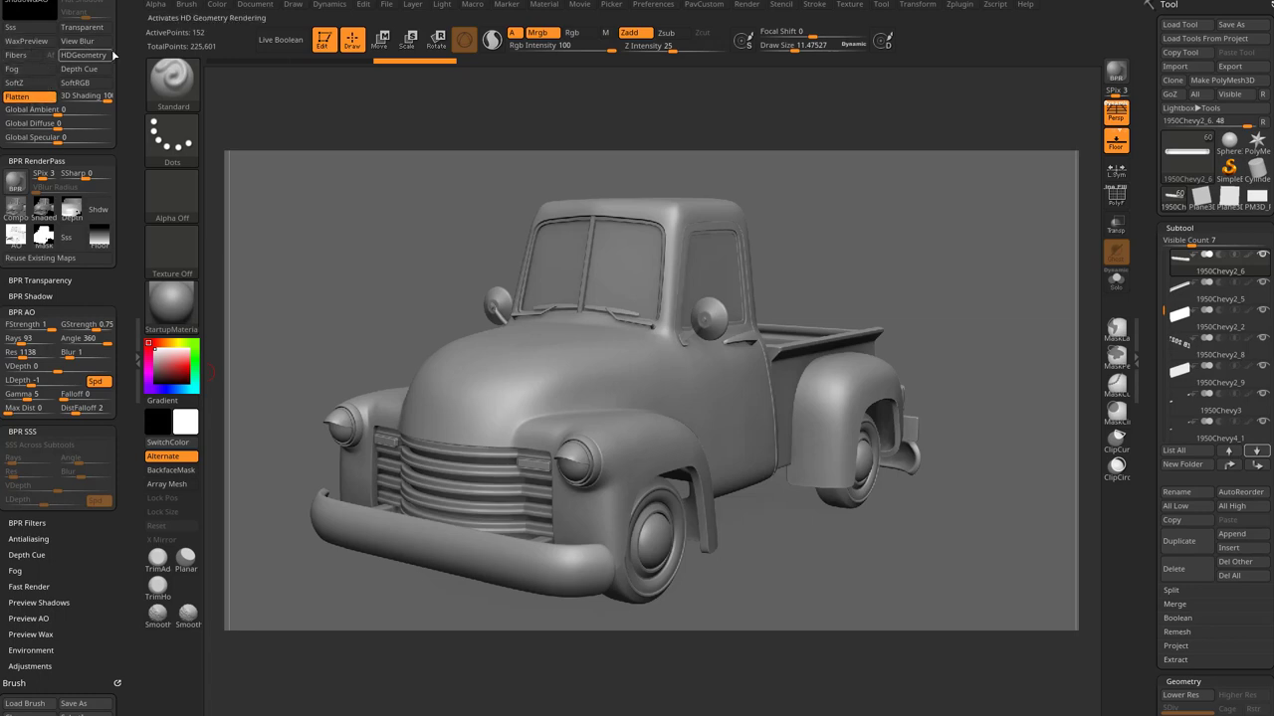
scroll(60, 80, up, 1)
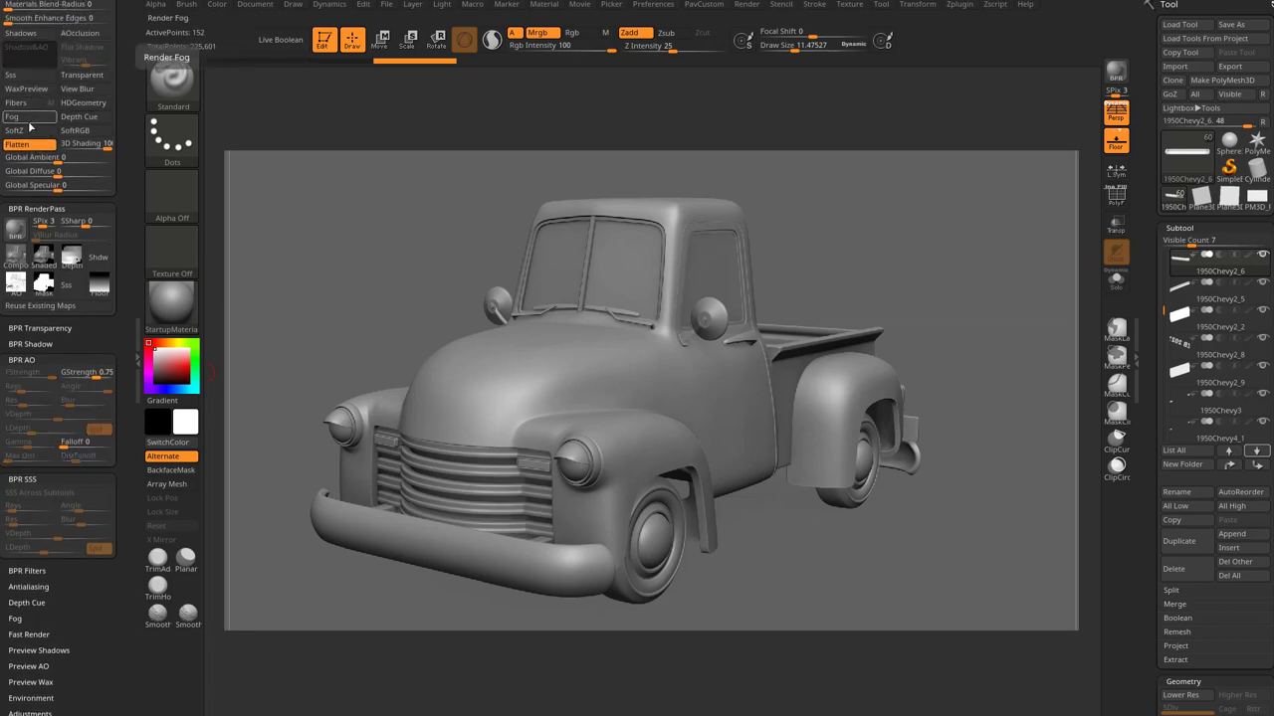
click(30, 75)
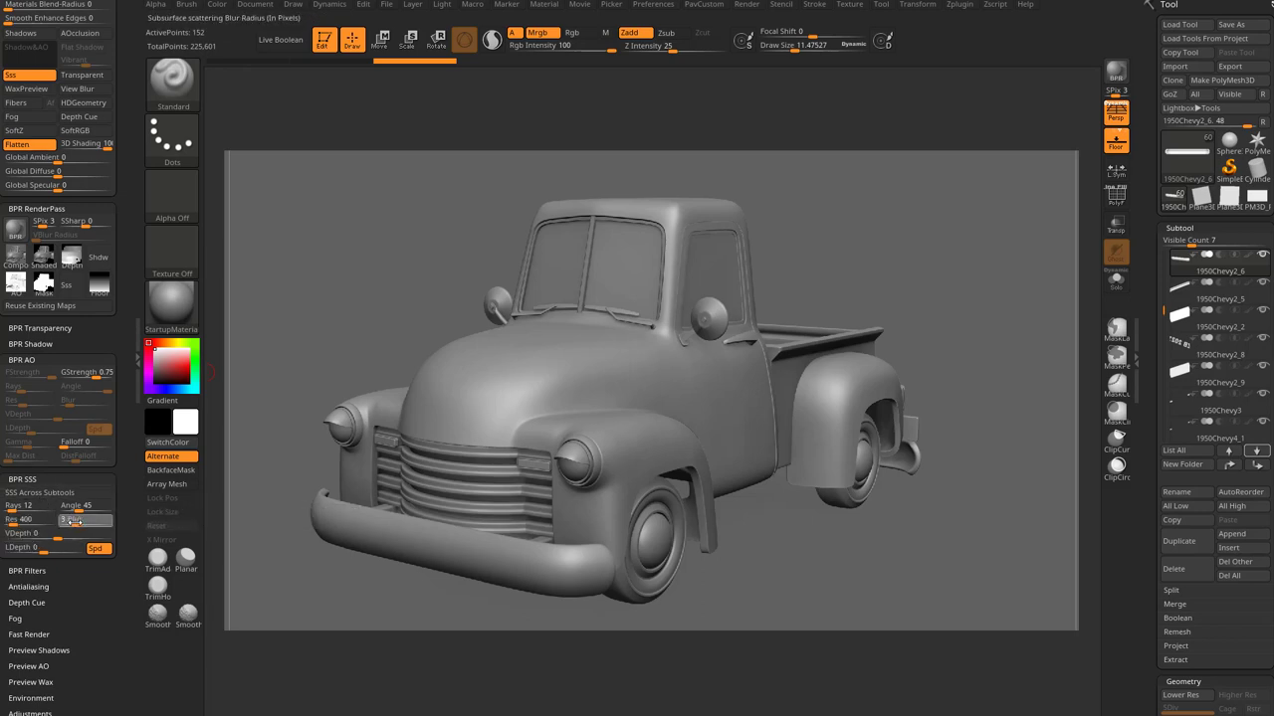
click(72, 519)
text(3)
key(Return)
- Render the truck with BPR and save the SSS pass as the thickness map
key(shift+r)
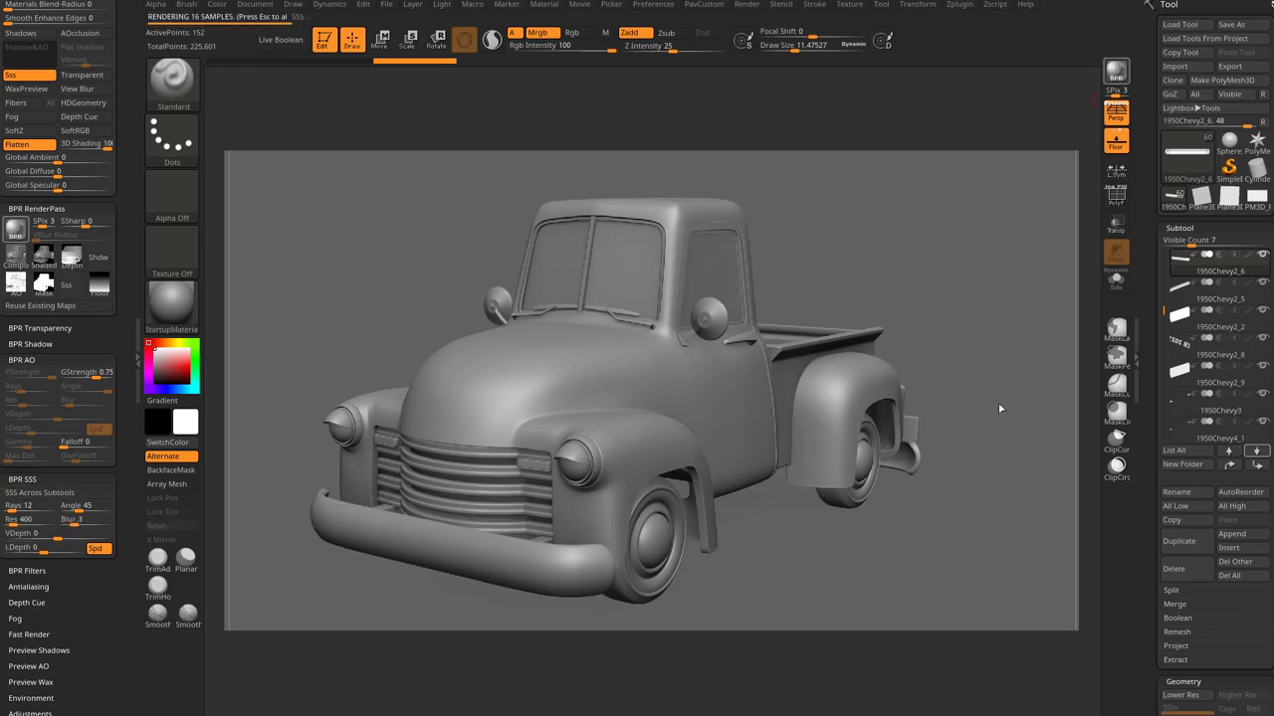
mouse_move(77, 289)
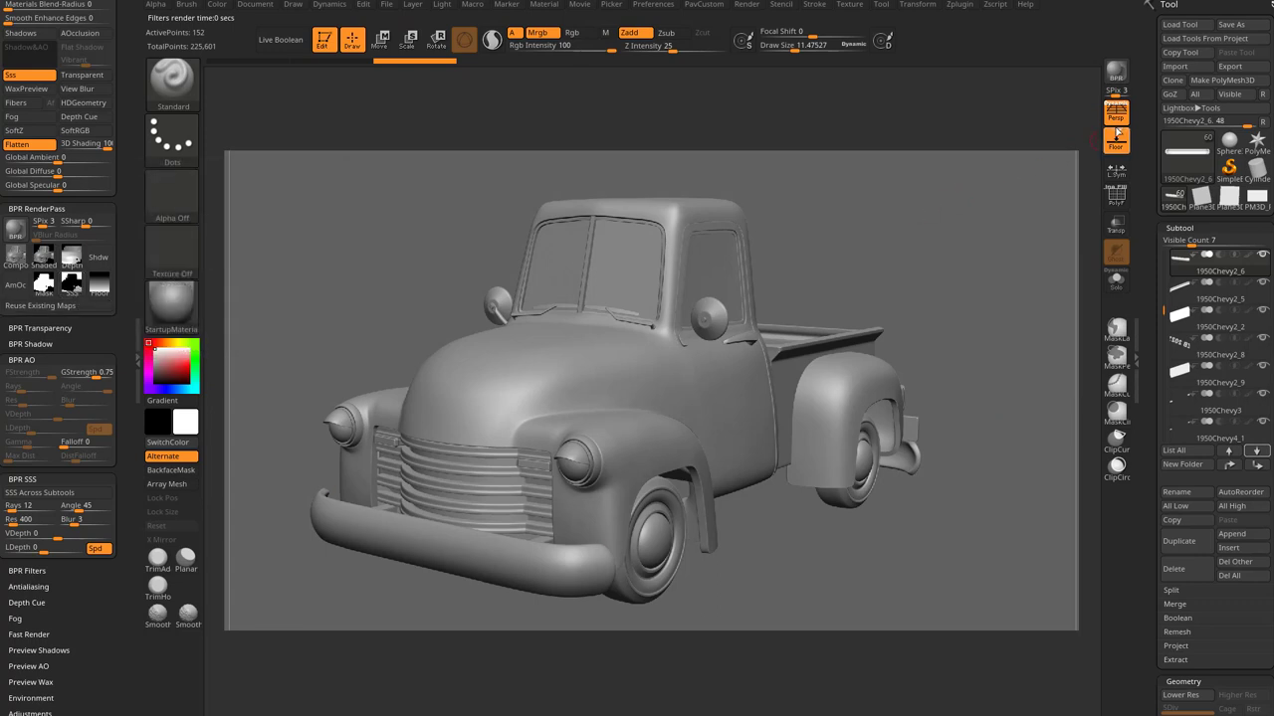
click(1116, 76)
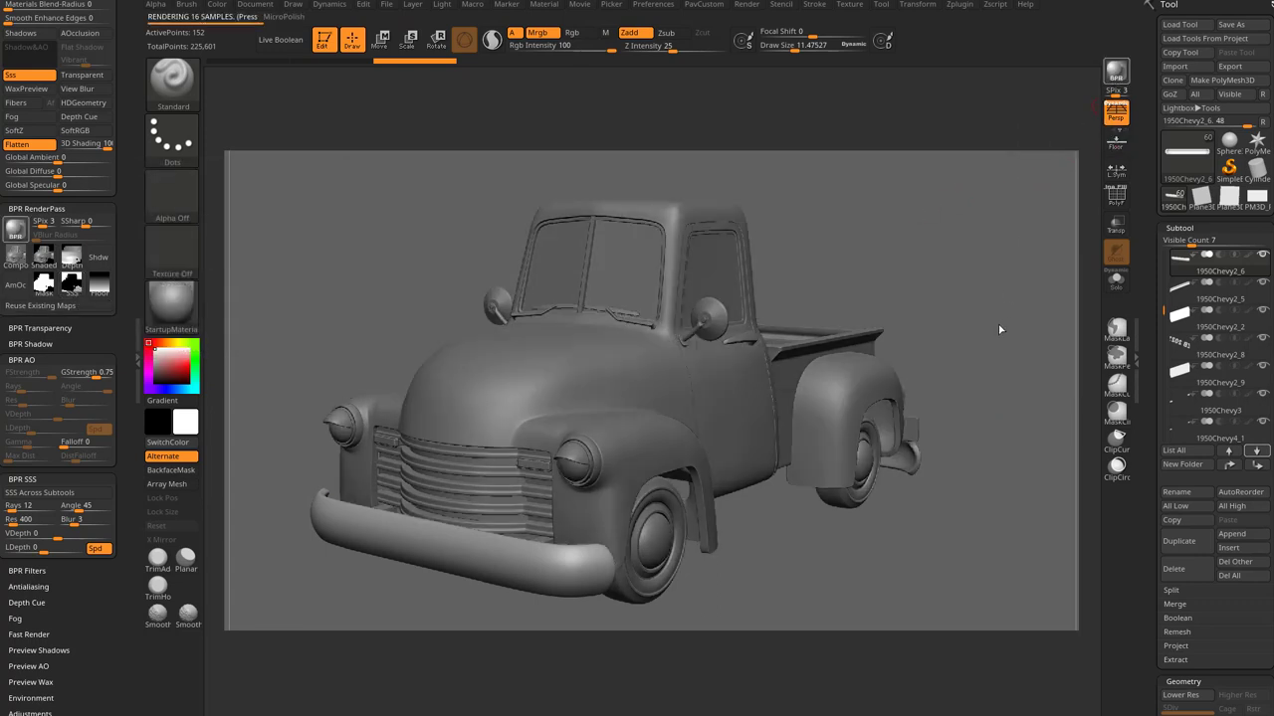
mouse_move(72, 285)
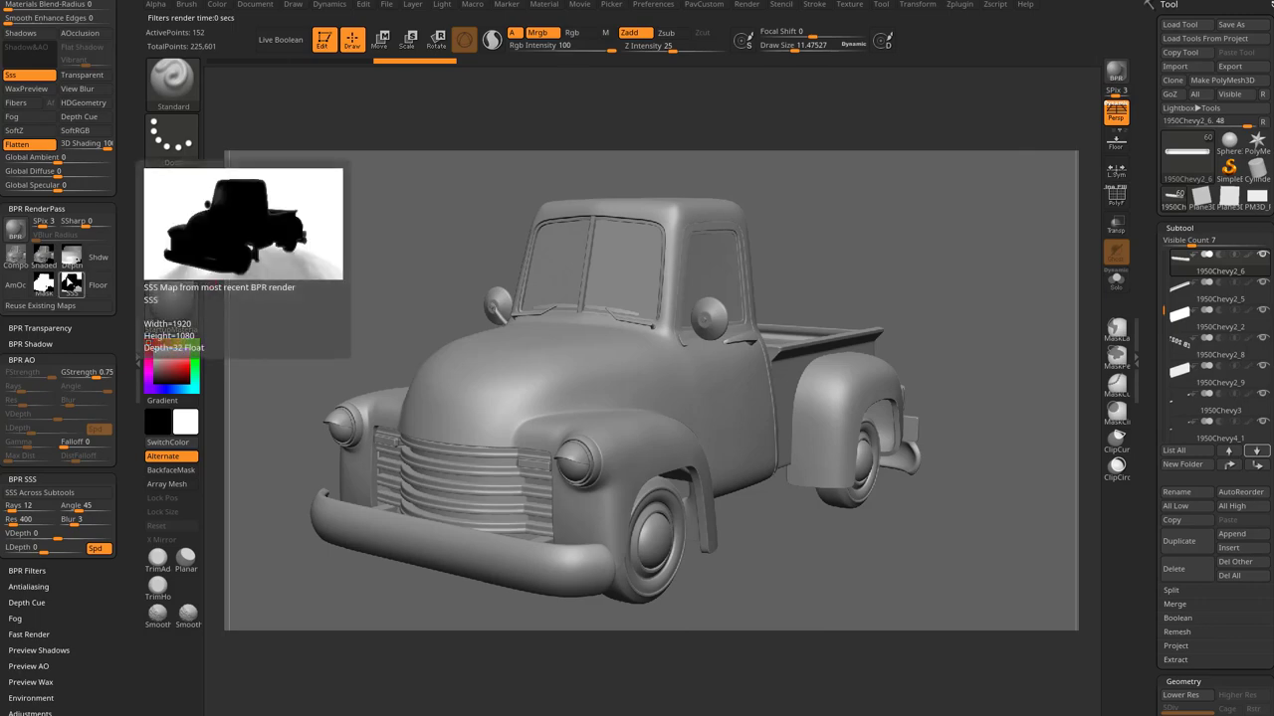
click(72, 285)
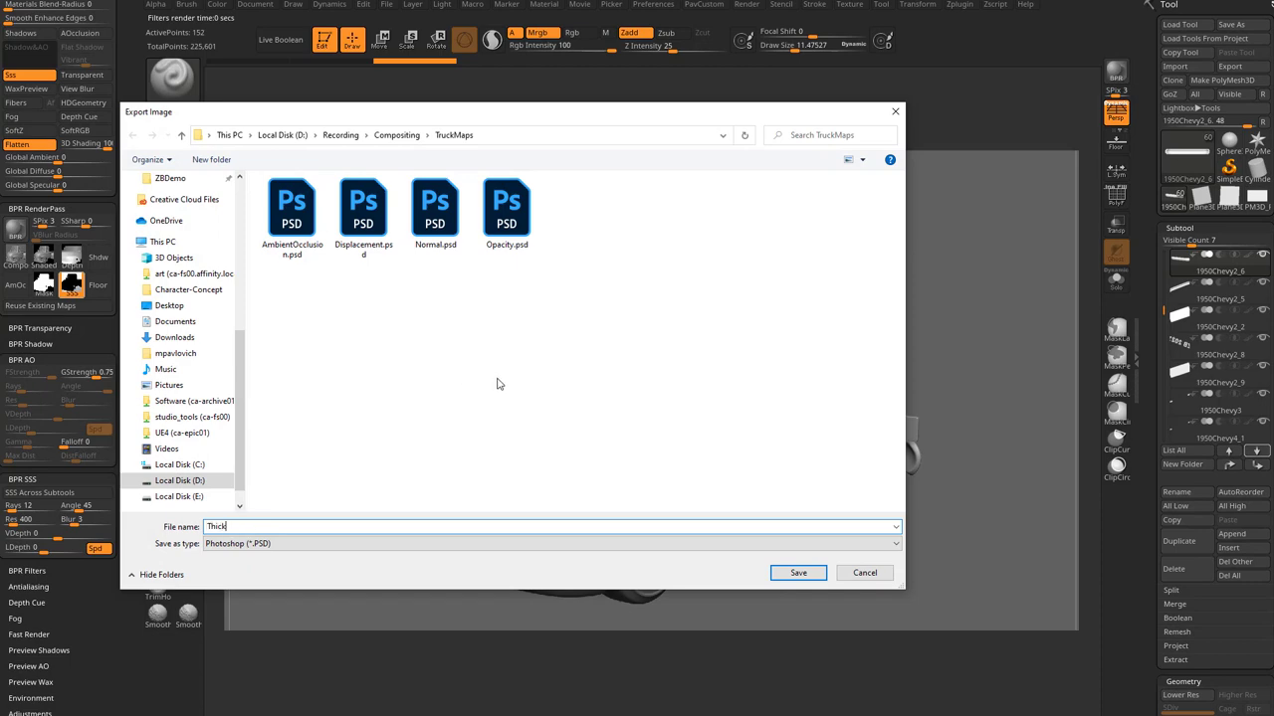
key(Return)
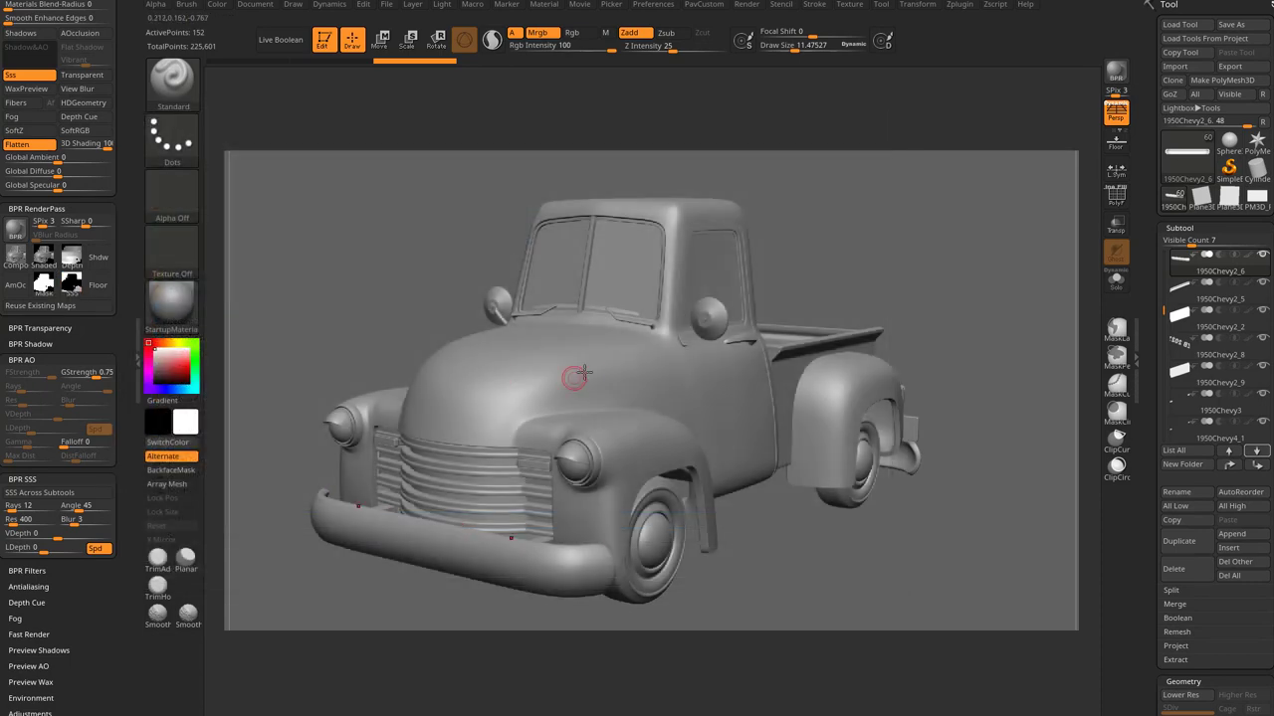
- Hide the polyframe, apply the Flat Color material, and BPR-render the truck
click(1115, 197)
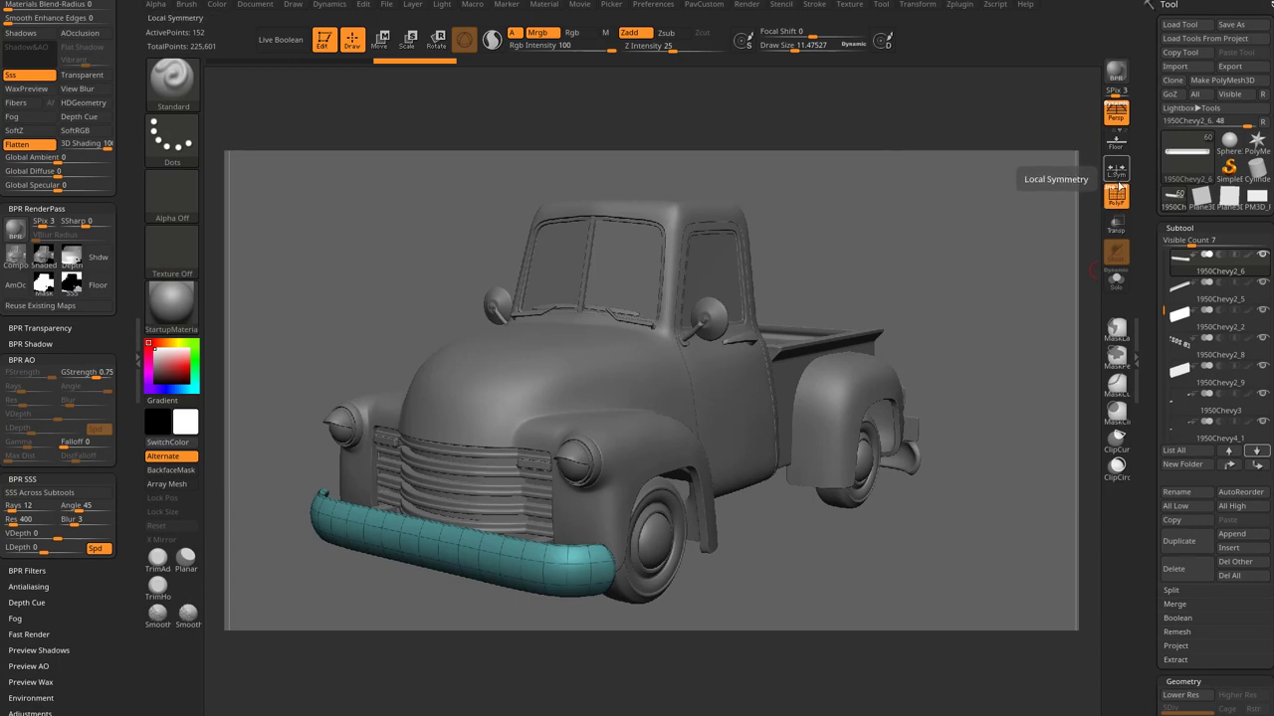
click(1116, 197)
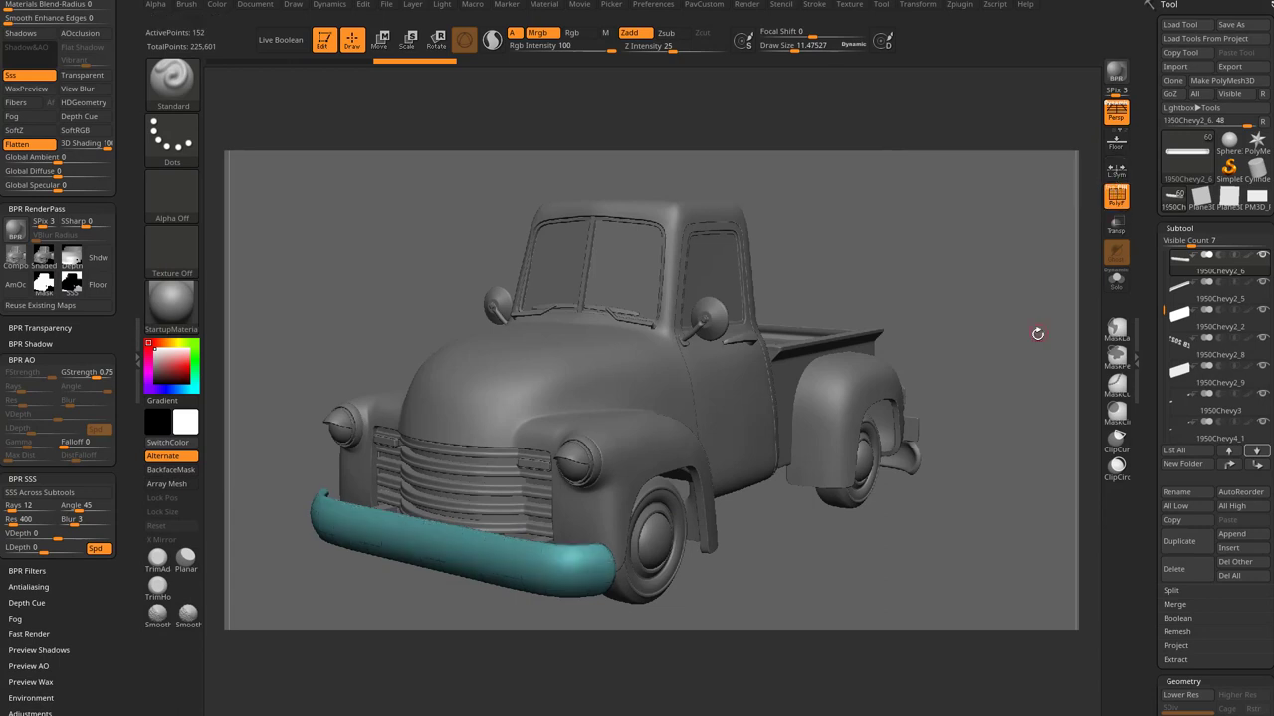
click(172, 302)
click(241, 528)
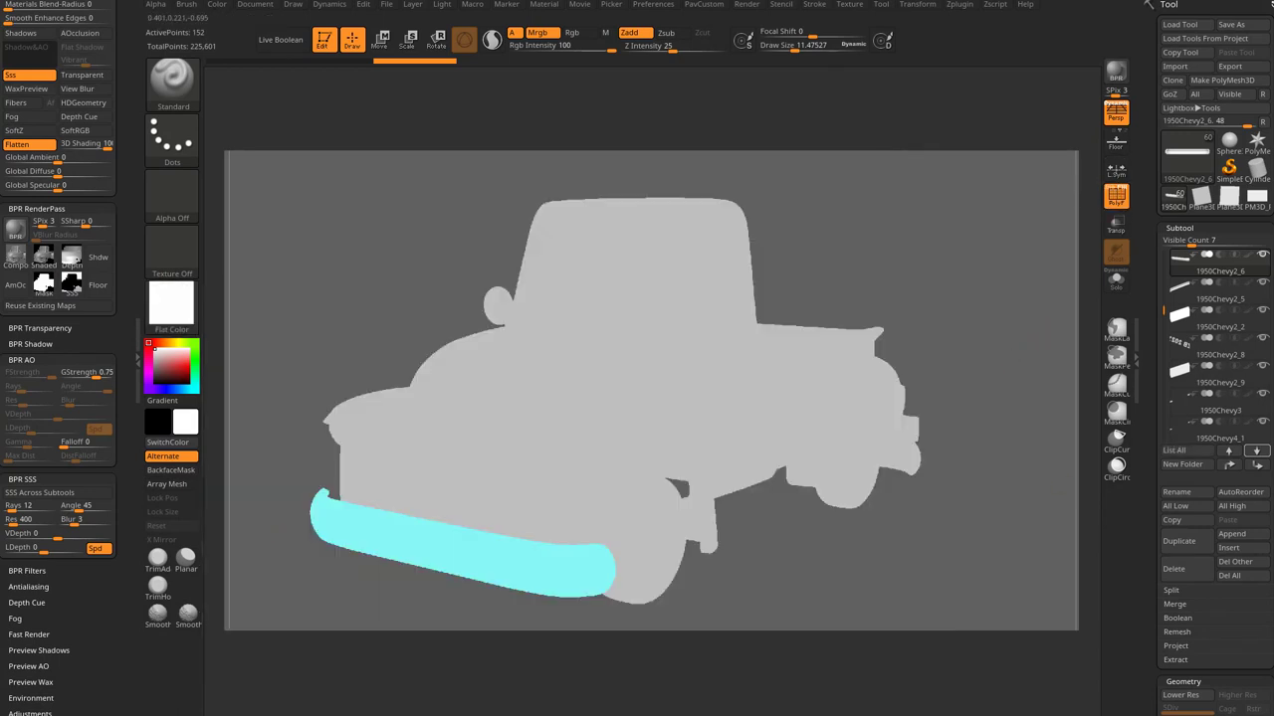
key(shift)
mouse_move(1245, 426)
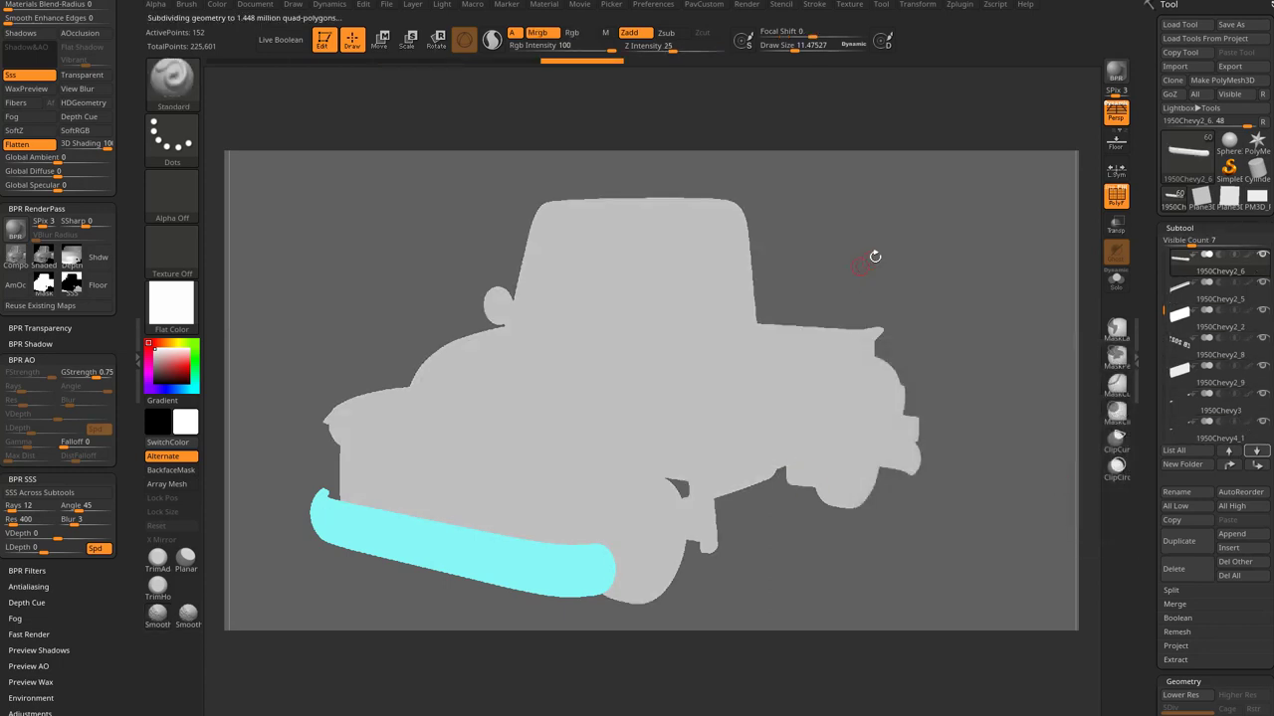
click(1113, 80)
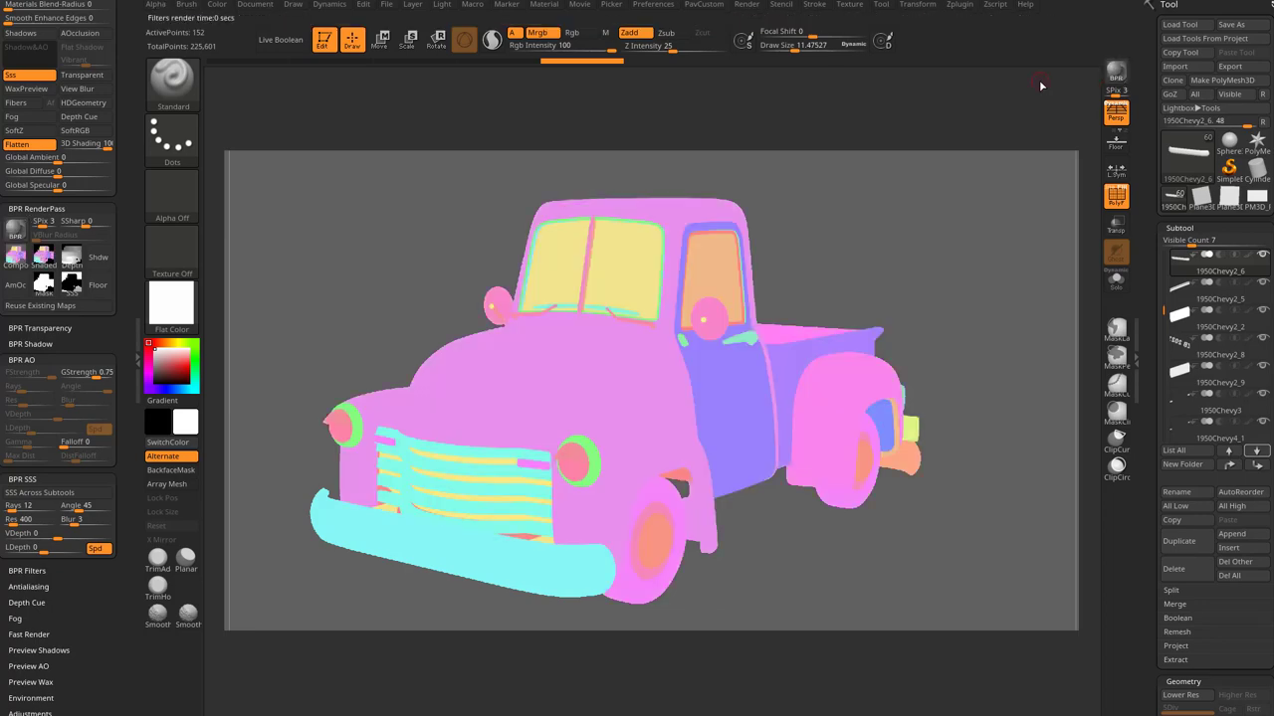
- Export the composite render pass as an image named Color
click(15, 256)
text(Color)
key(Return)
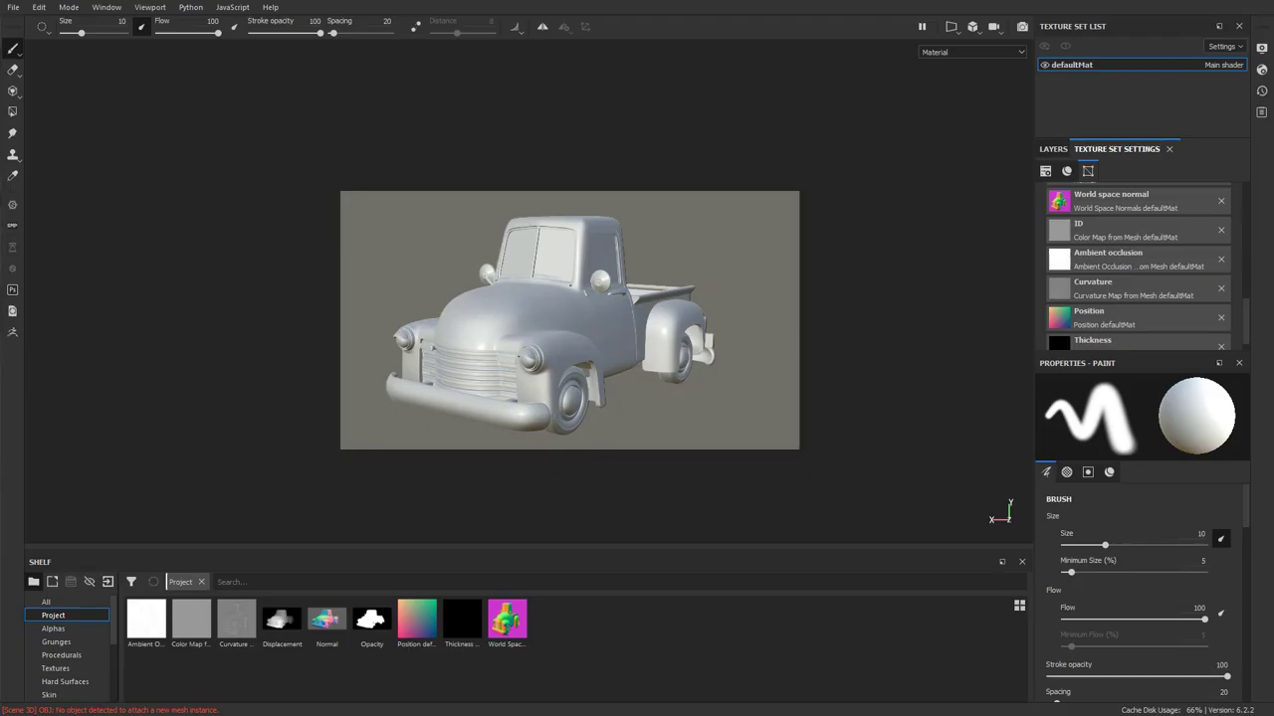
- Import the ID, AmbientOcclusion and Thickness PSDs as textures into the TruckPainter project
click(1035, 707)
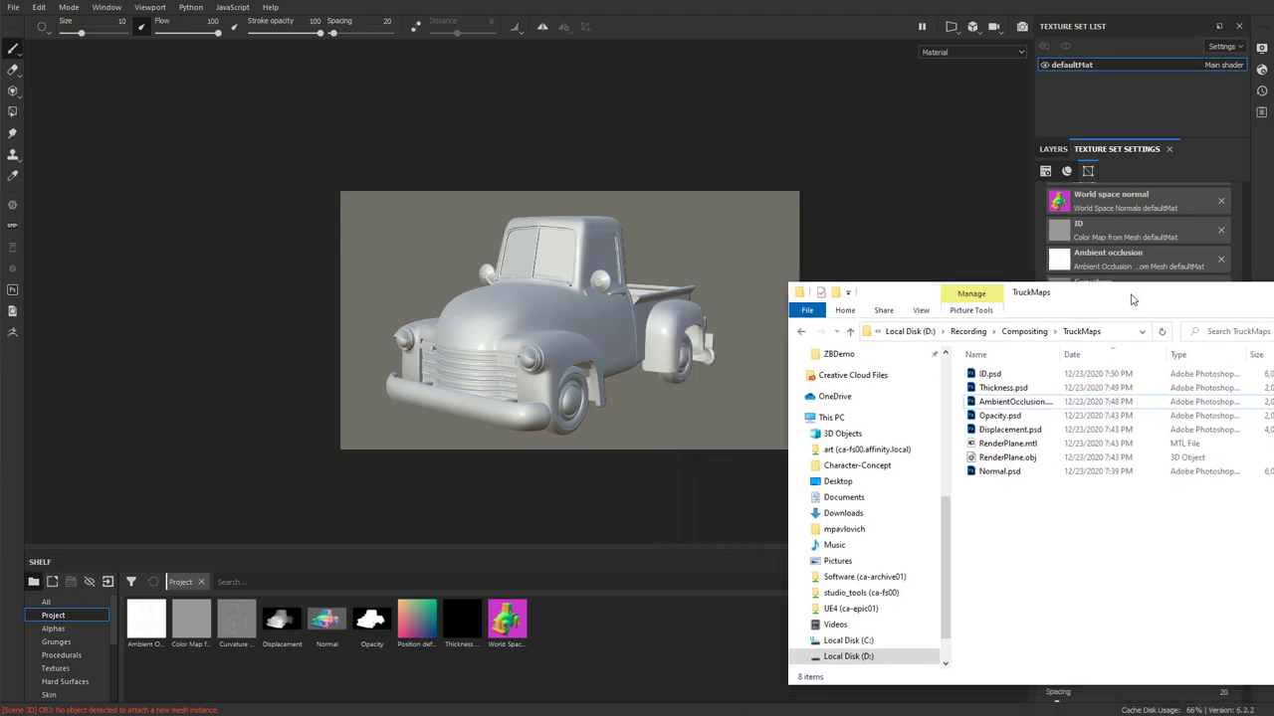
ctrl+click(1022, 401)
mouse_move(995, 376)
mouse_down()
mouse_move(635, 637)
mouse_move(657, 644)
mouse_up()
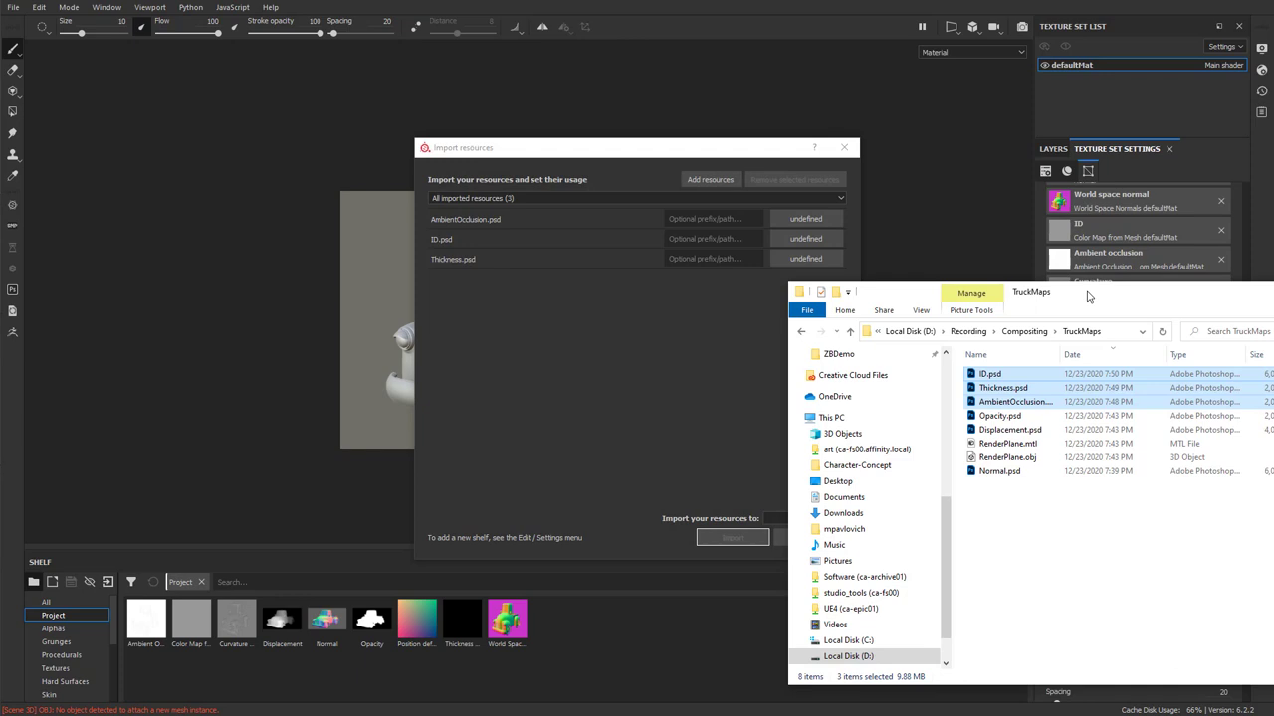
click(521, 217)
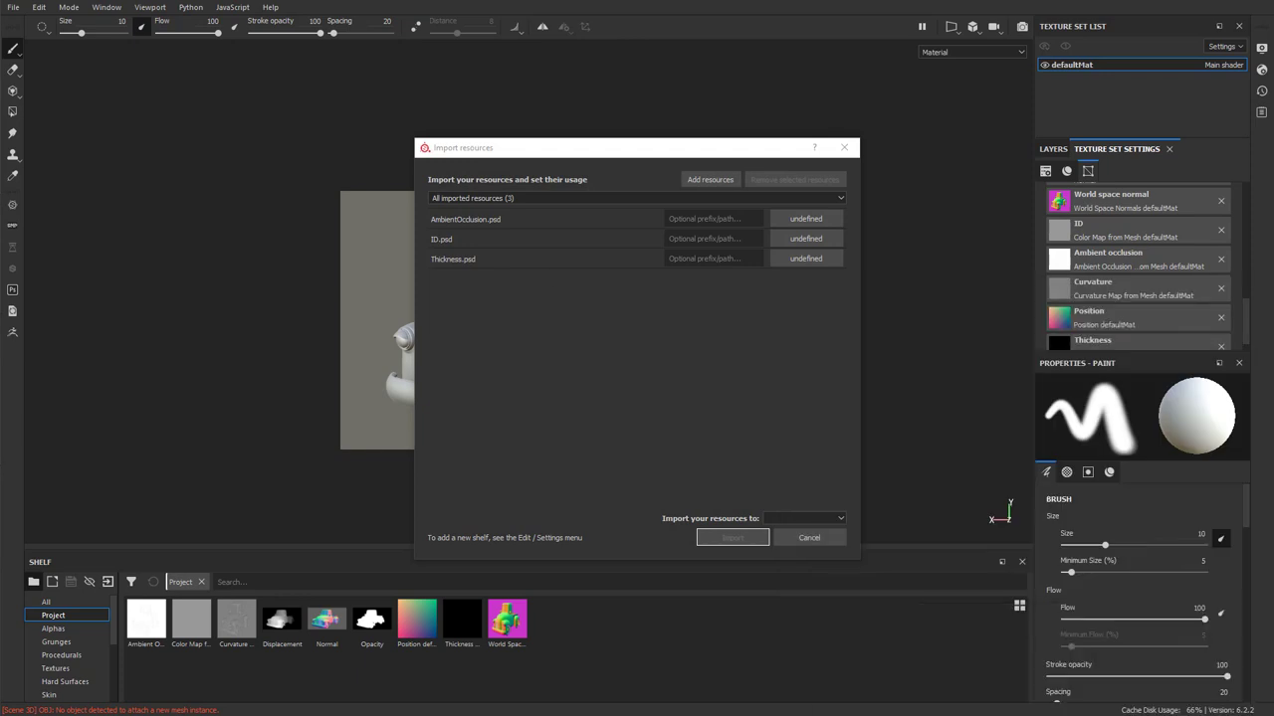
click(778, 221)
click(803, 269)
click(808, 519)
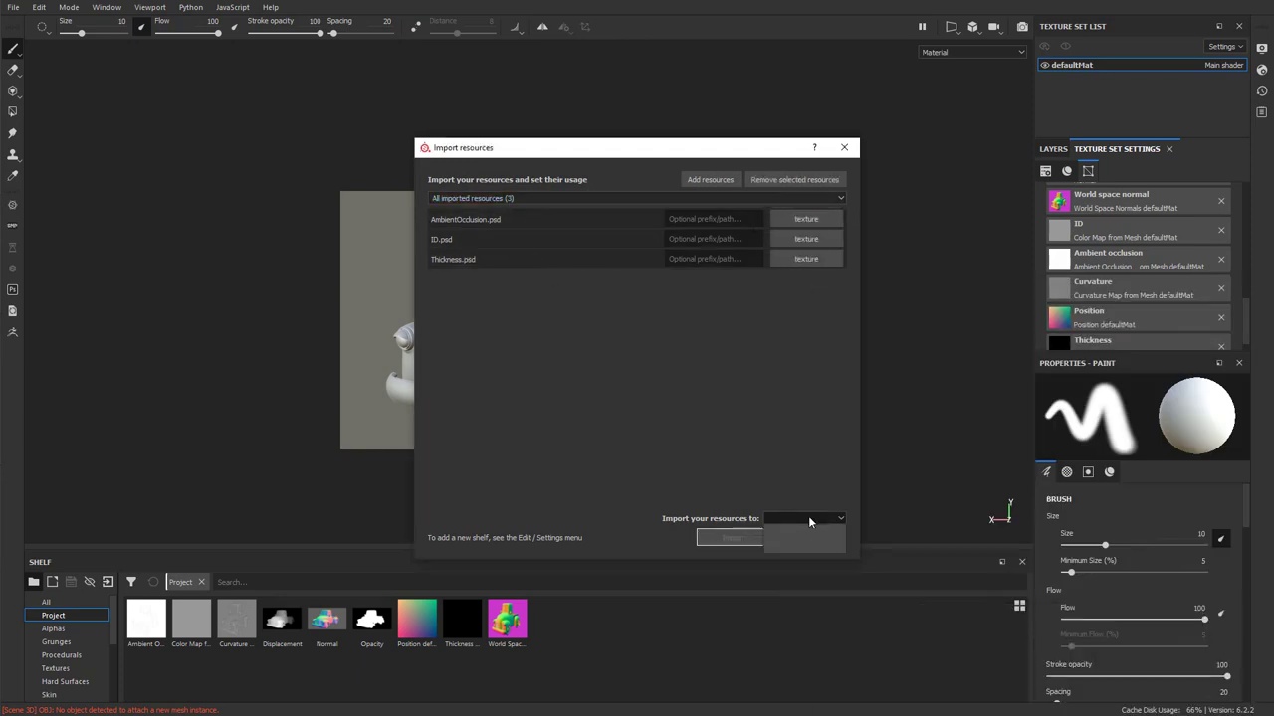
click(800, 541)
click(733, 538)
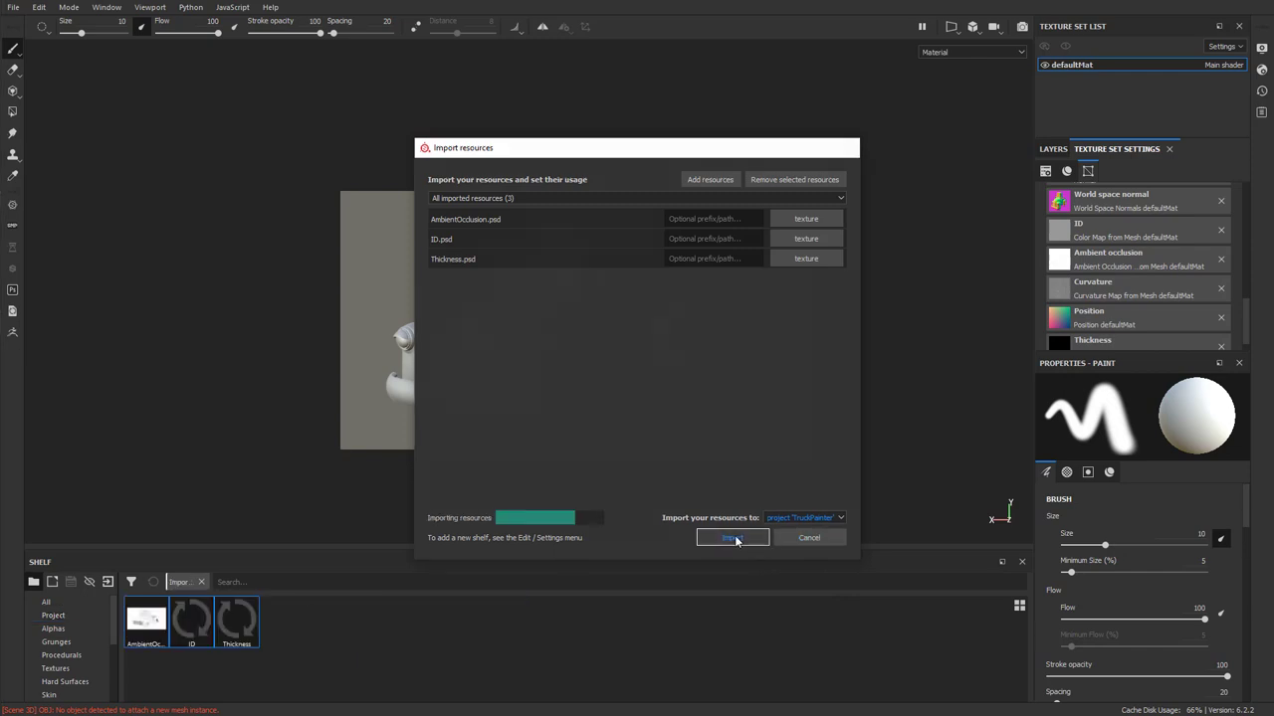
- Assign the ID, AmbientOcclusion and Thickness textures to their matching mesh-map slots
click(54, 616)
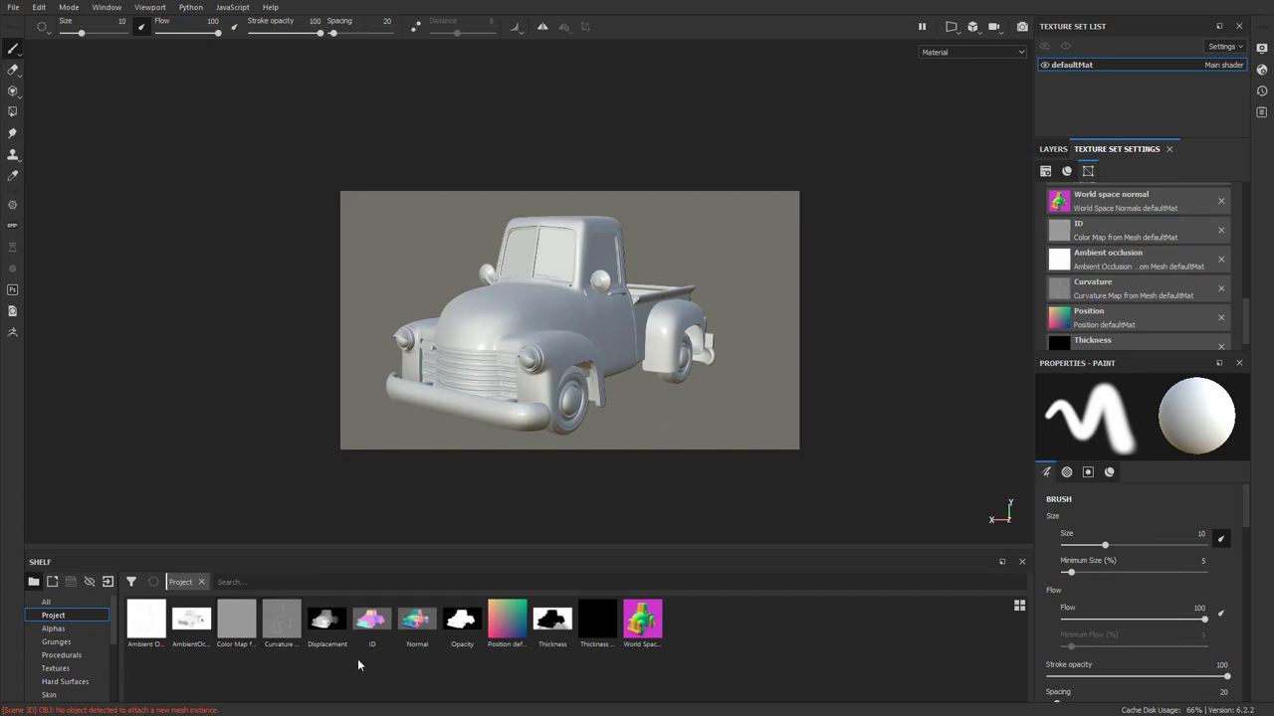
drag(373, 625, 1107, 230)
drag(191, 624, 1126, 260)
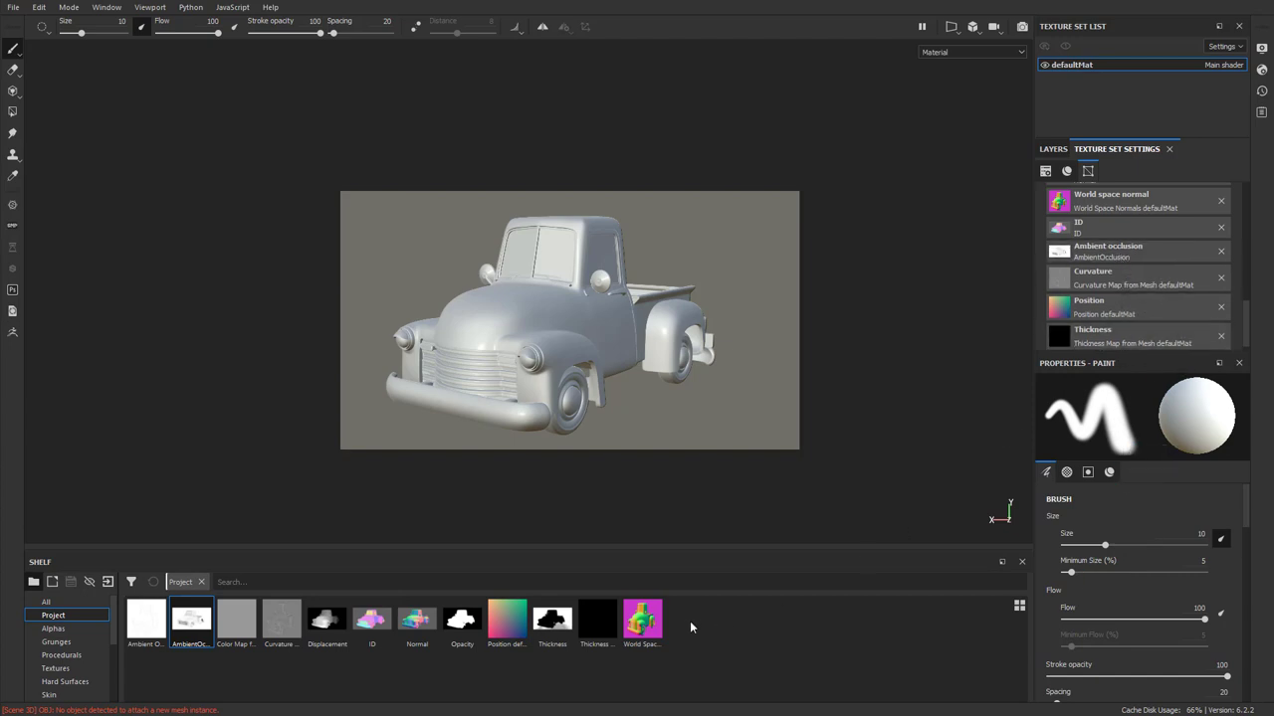
drag(553, 622, 1131, 336)
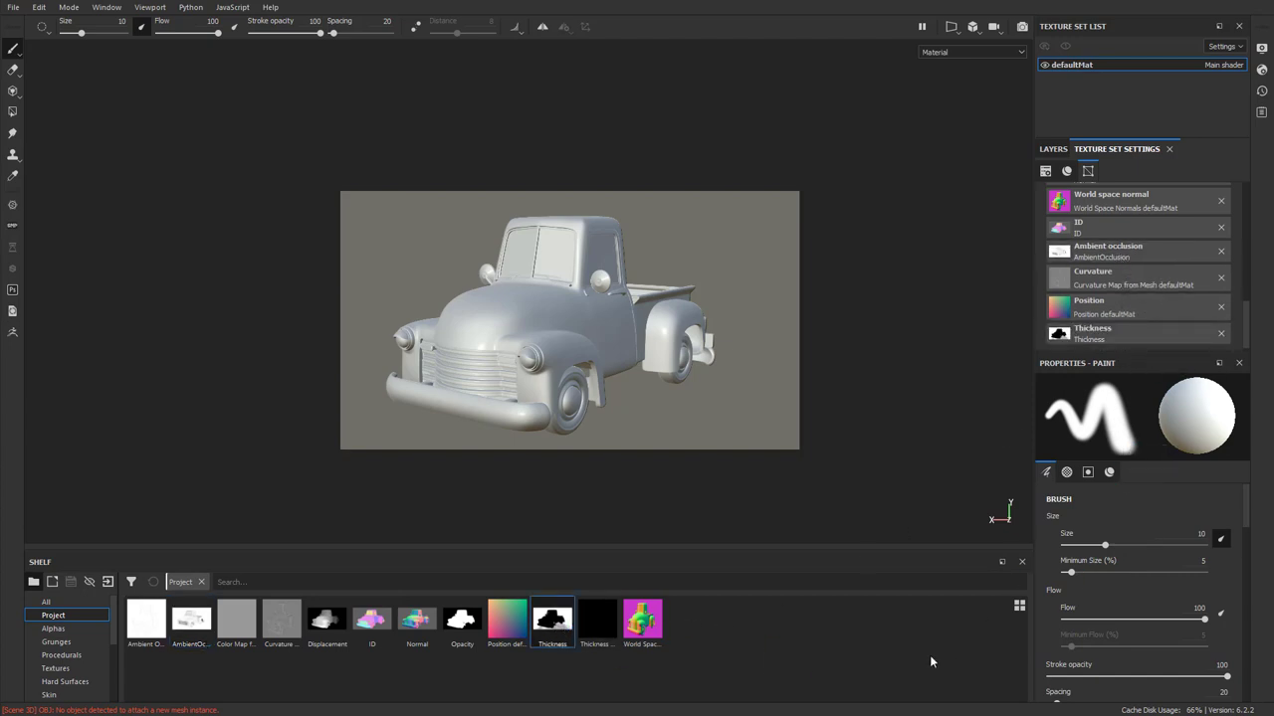
key(bracketleft)
key(bracketleft)
key(bracketleft)
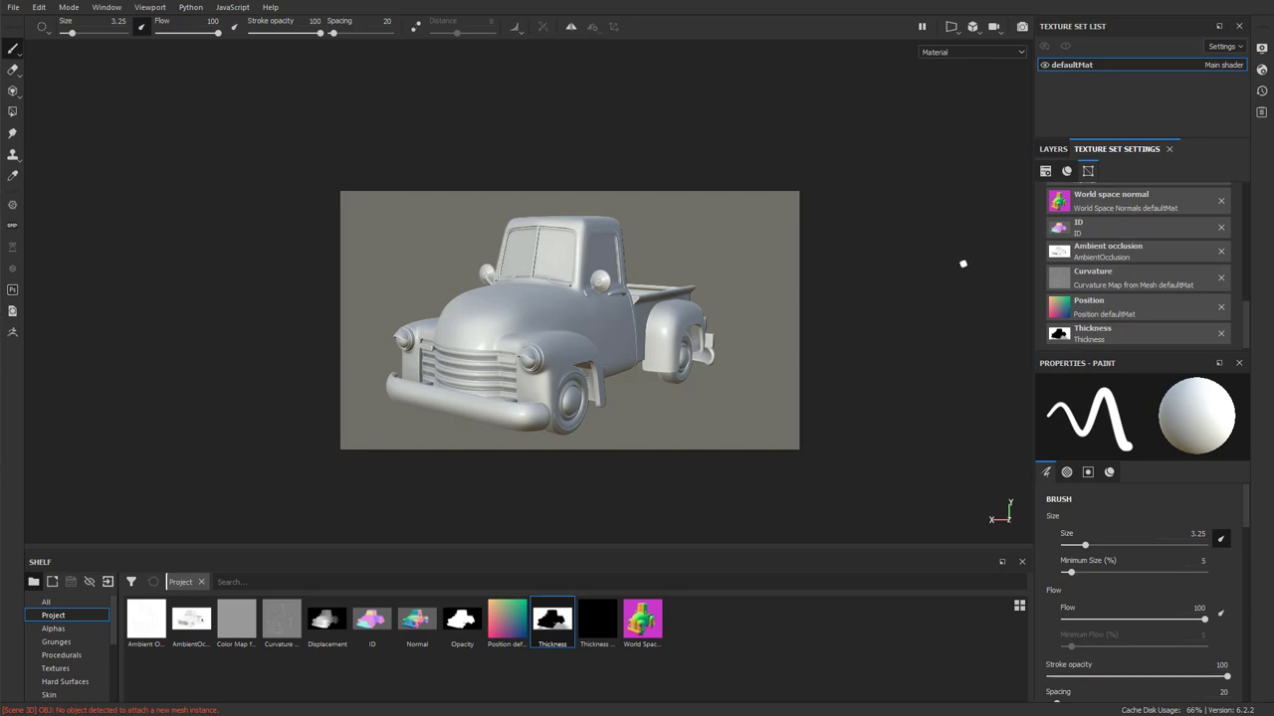
- Add an Opacity channel to the defaultMat texture set
scroll(1172, 322, up, 3)
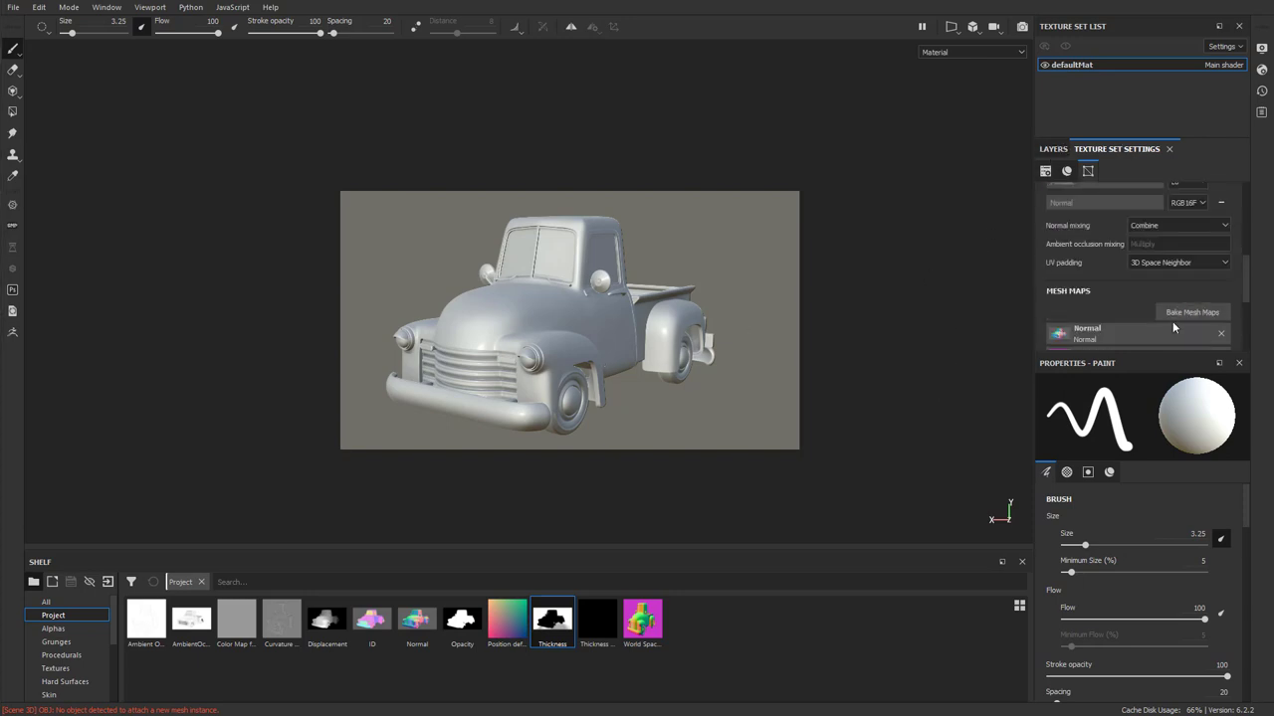
scroll(1173, 321, up, 3)
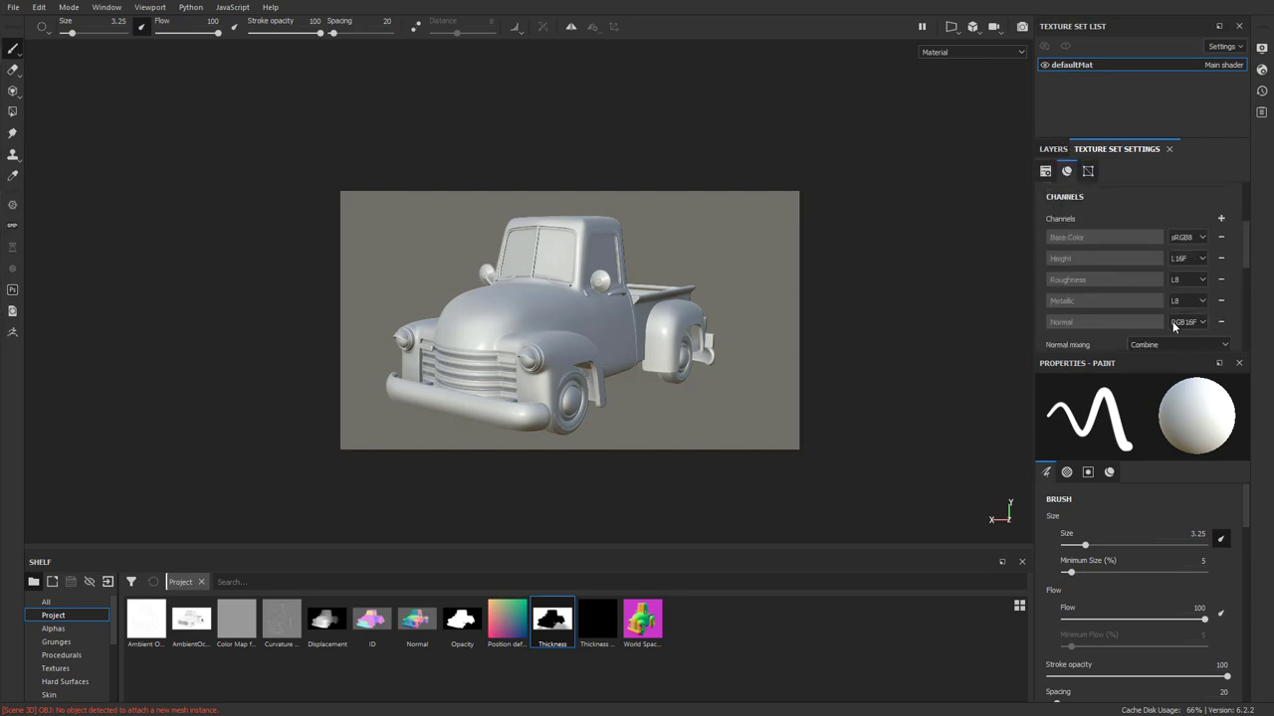
click(1221, 218)
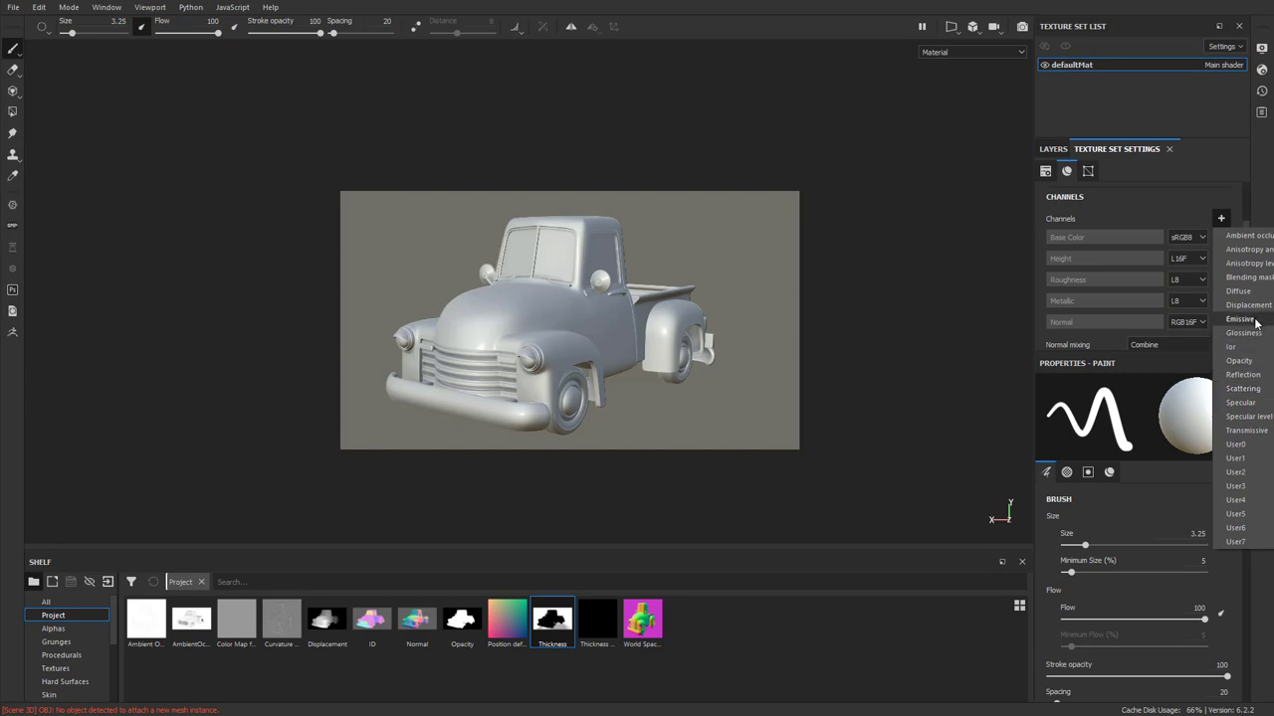
click(1239, 360)
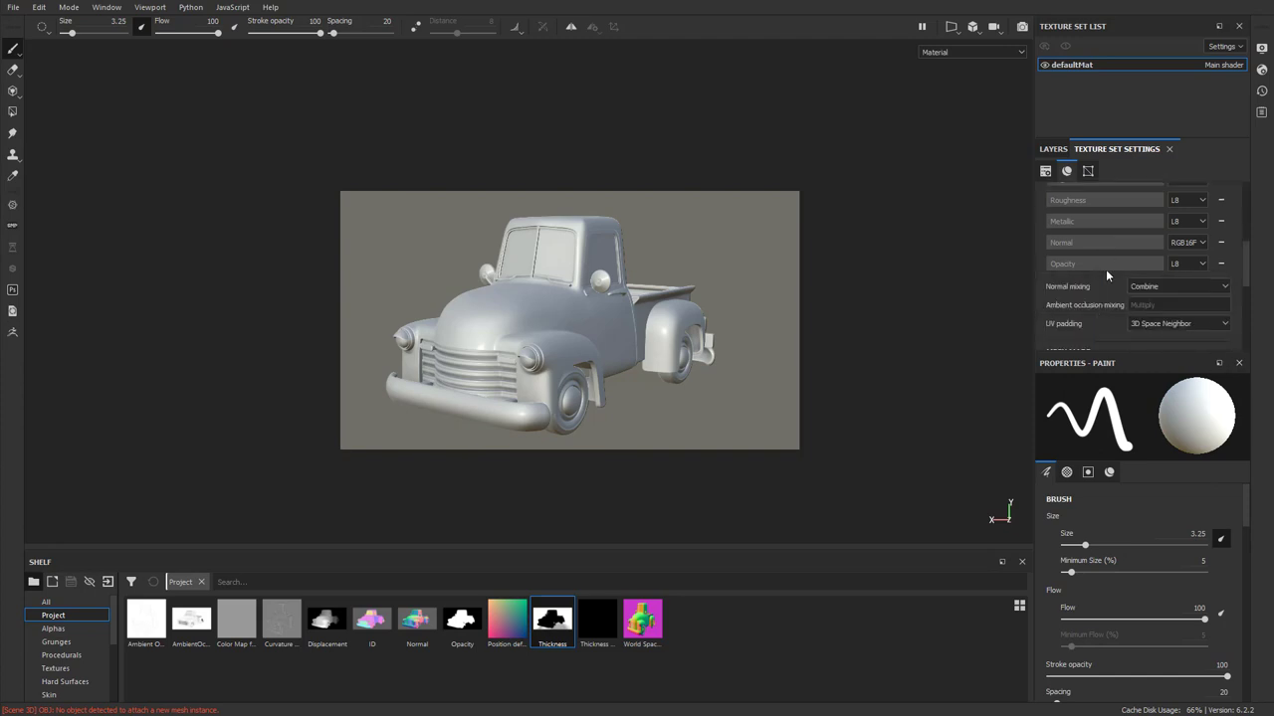
- Delete the empty paint layer Layer 1 from the layer stack
scroll(1105, 268, down, 2)
click(1053, 149)
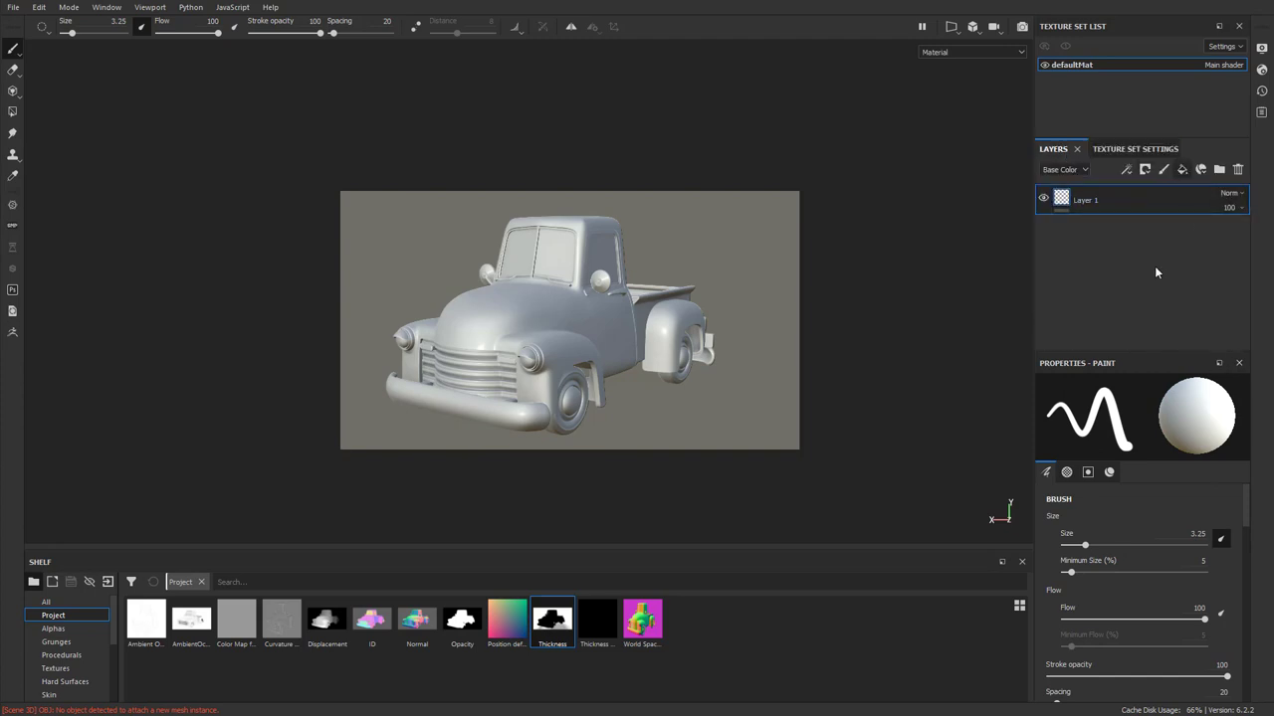
click(1129, 240)
click(1238, 169)
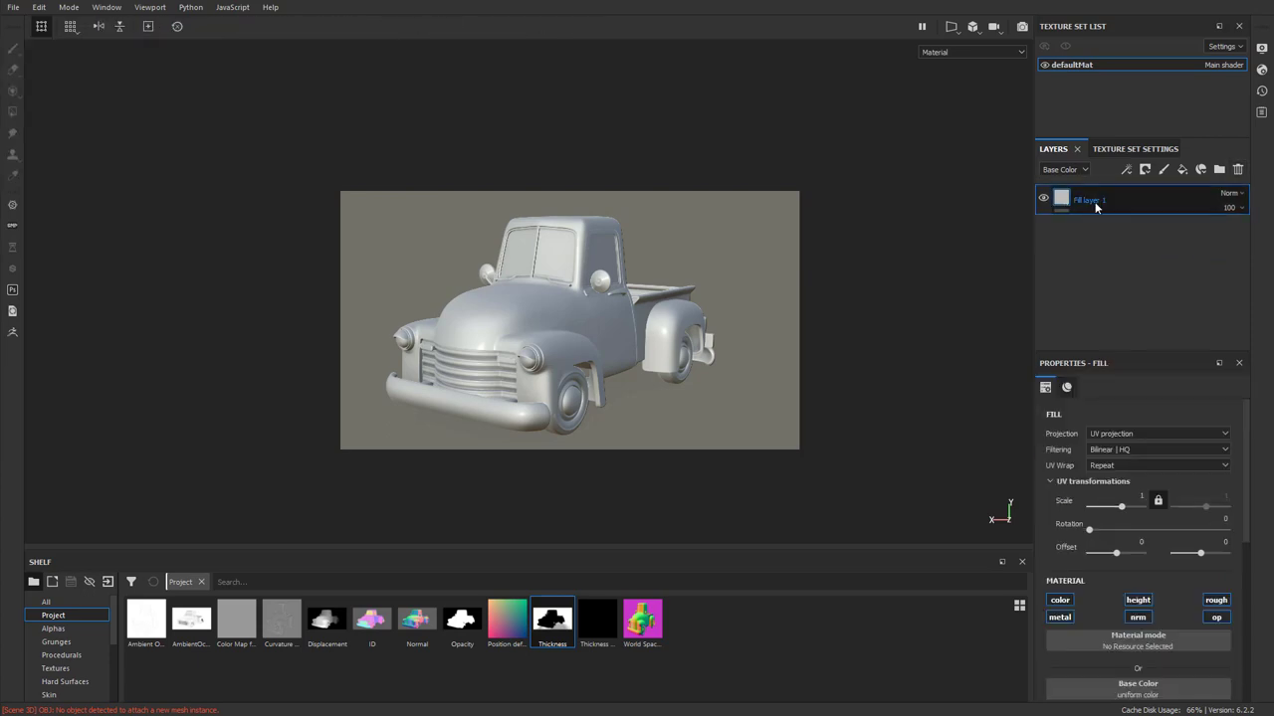
- Rename the fill layer to Opacity
double_click(1184, 201)
text(Opacity)
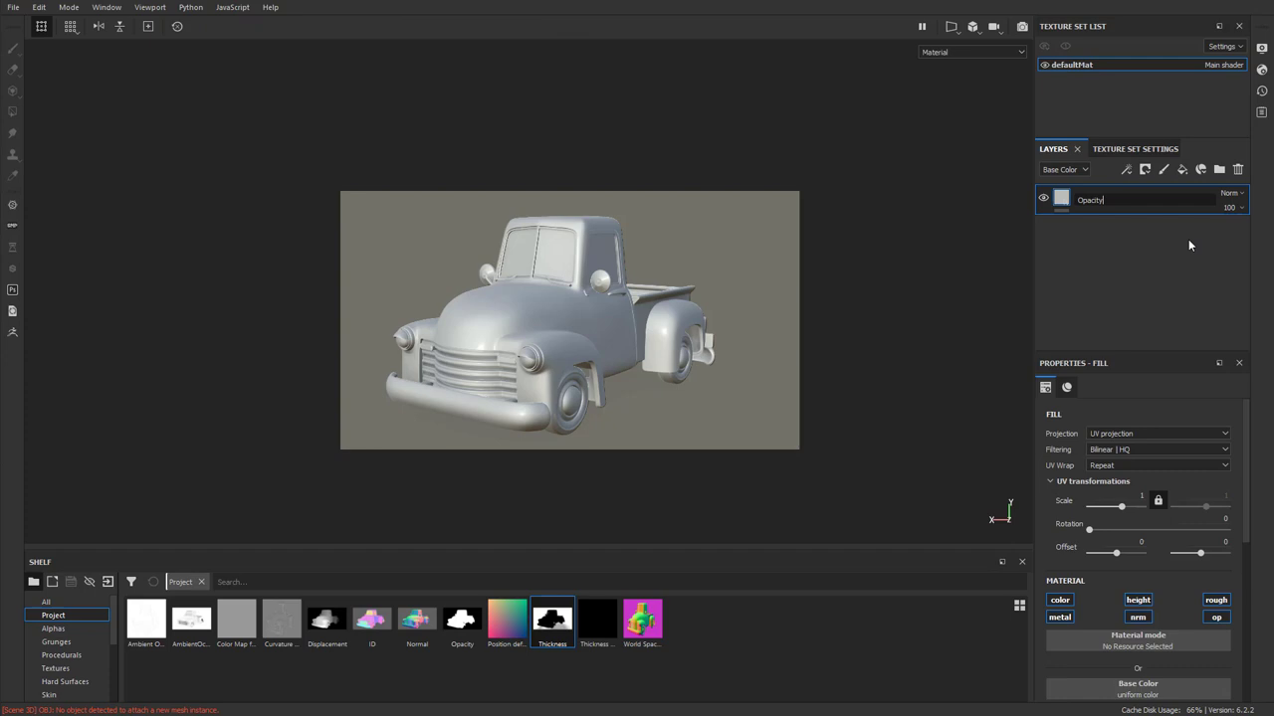
key(Return)
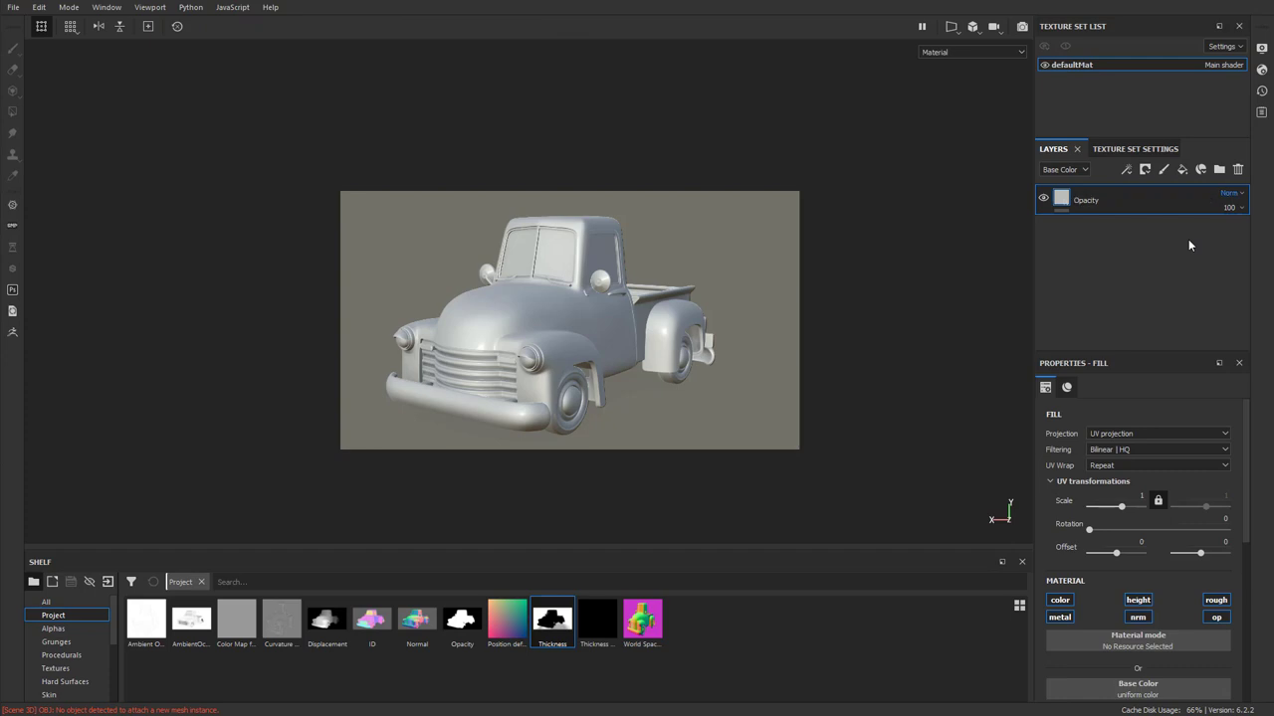
- Turn off color, height, normal and roughness, and load the Opacity texture as its opacity
scroll(1114, 417, down, 2)
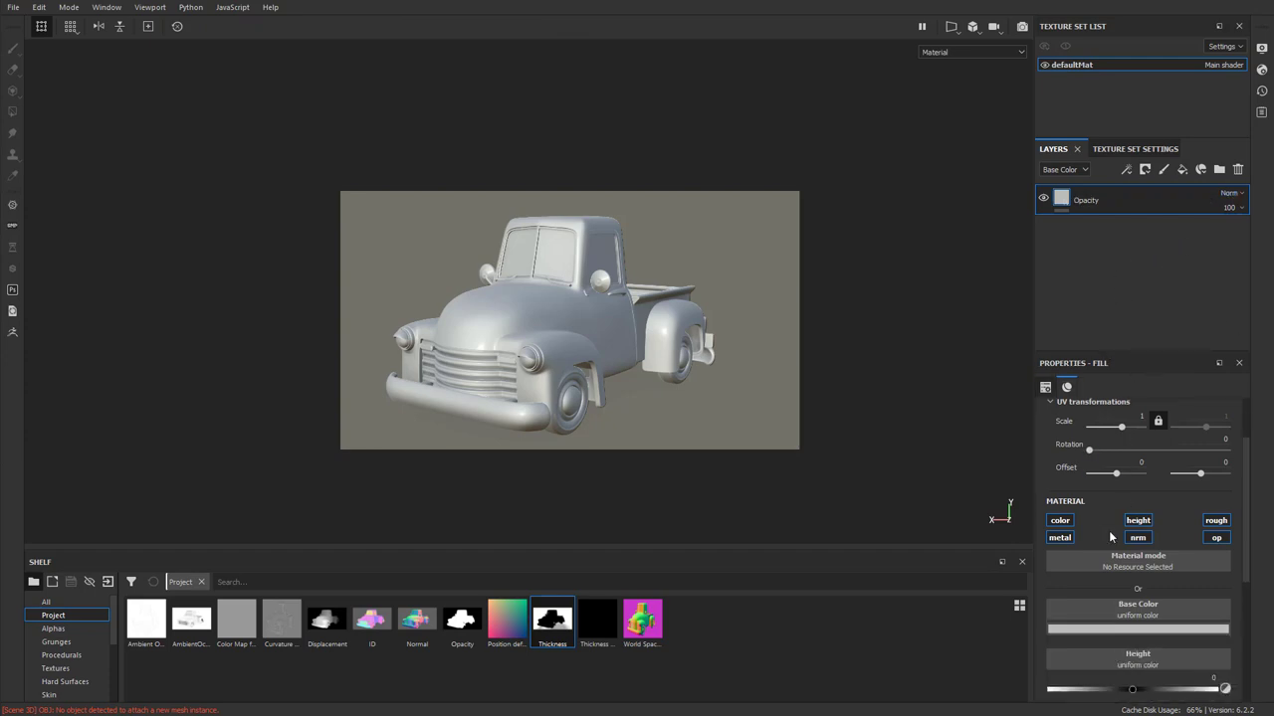
click(1060, 521)
click(1137, 520)
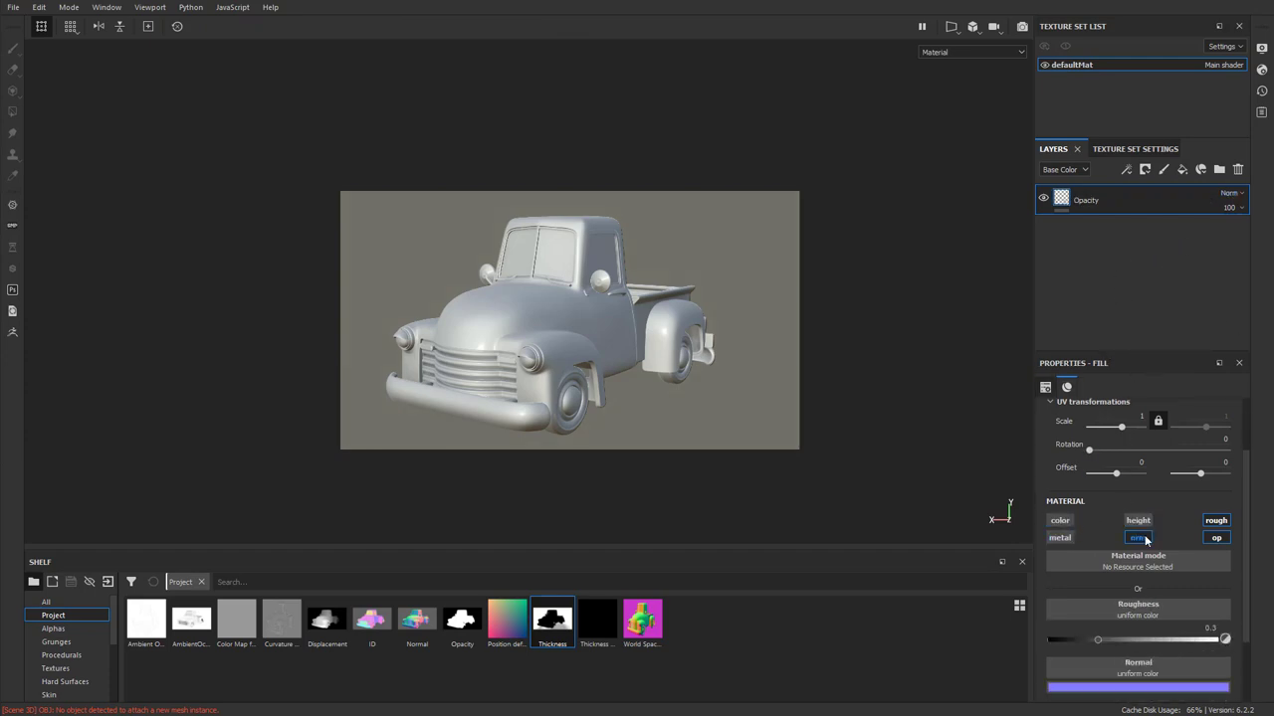
click(1137, 538)
click(1216, 520)
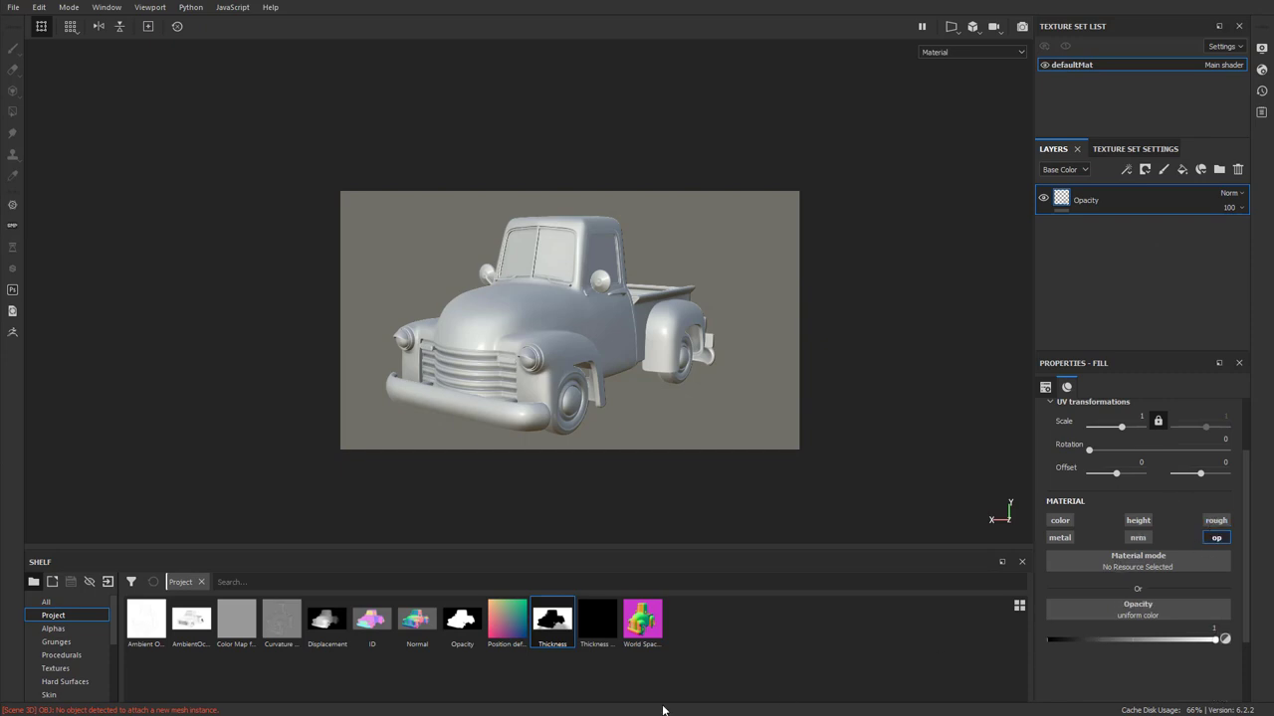
drag(462, 622, 1124, 609)
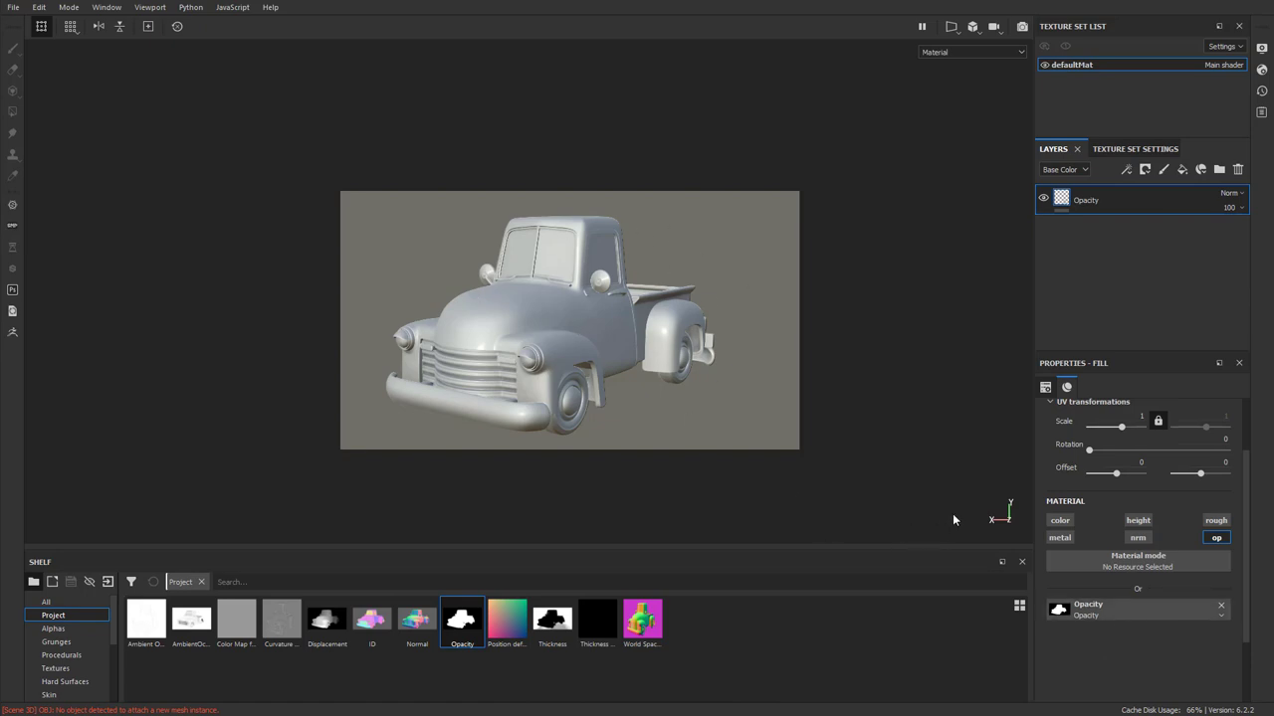
- Switch the main shader to pbr-metal-rough-with-alpha-blending and orbit to check the transparent plane
click(1261, 69)
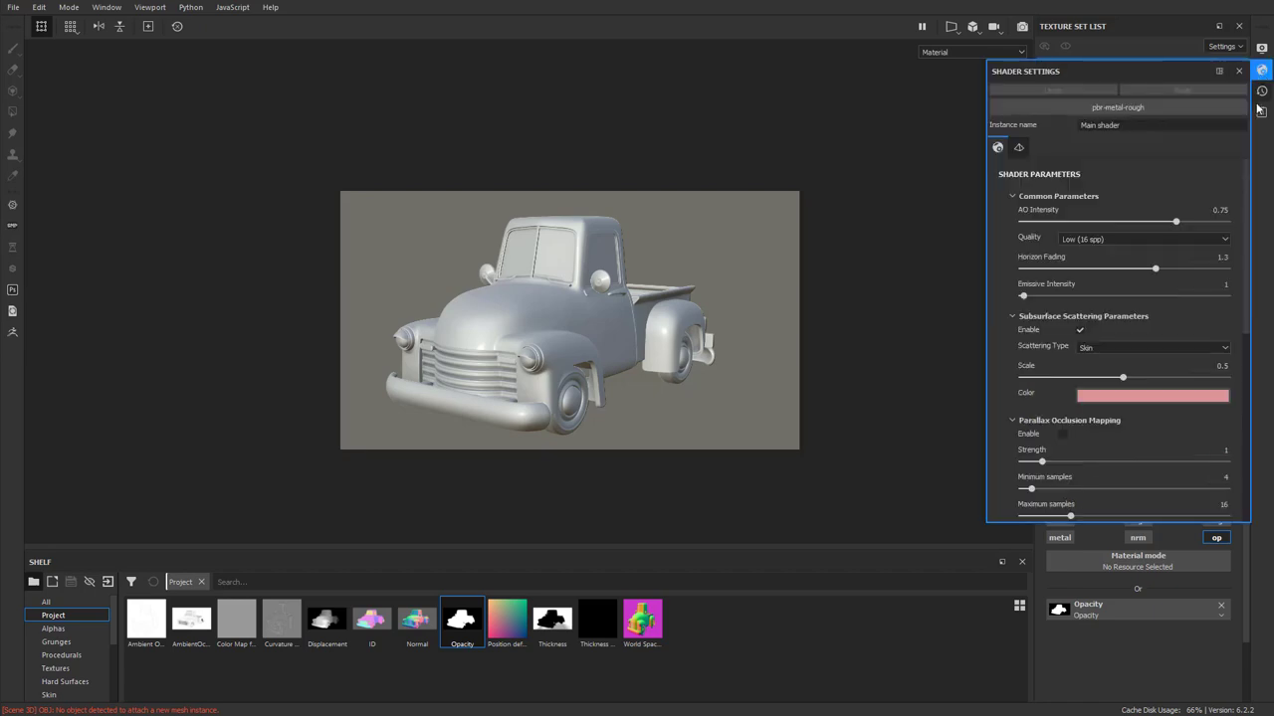
click(1137, 109)
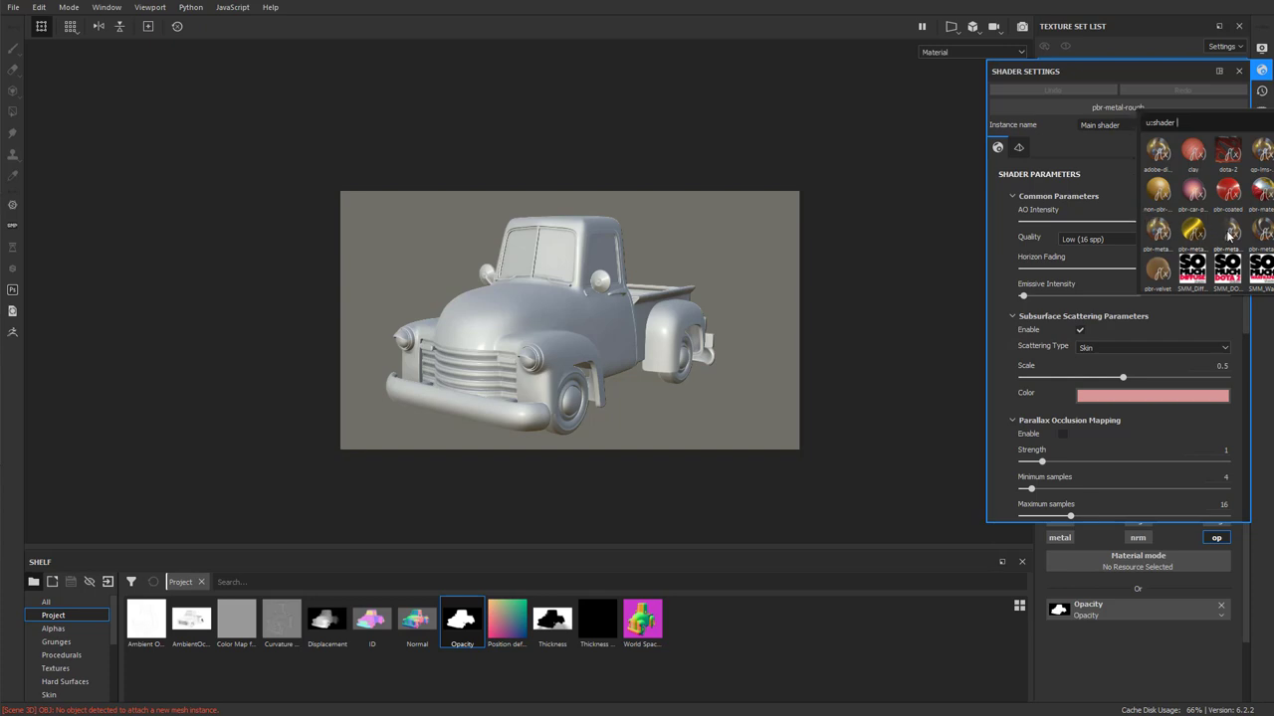
mouse_move(1229, 235)
click(1226, 230)
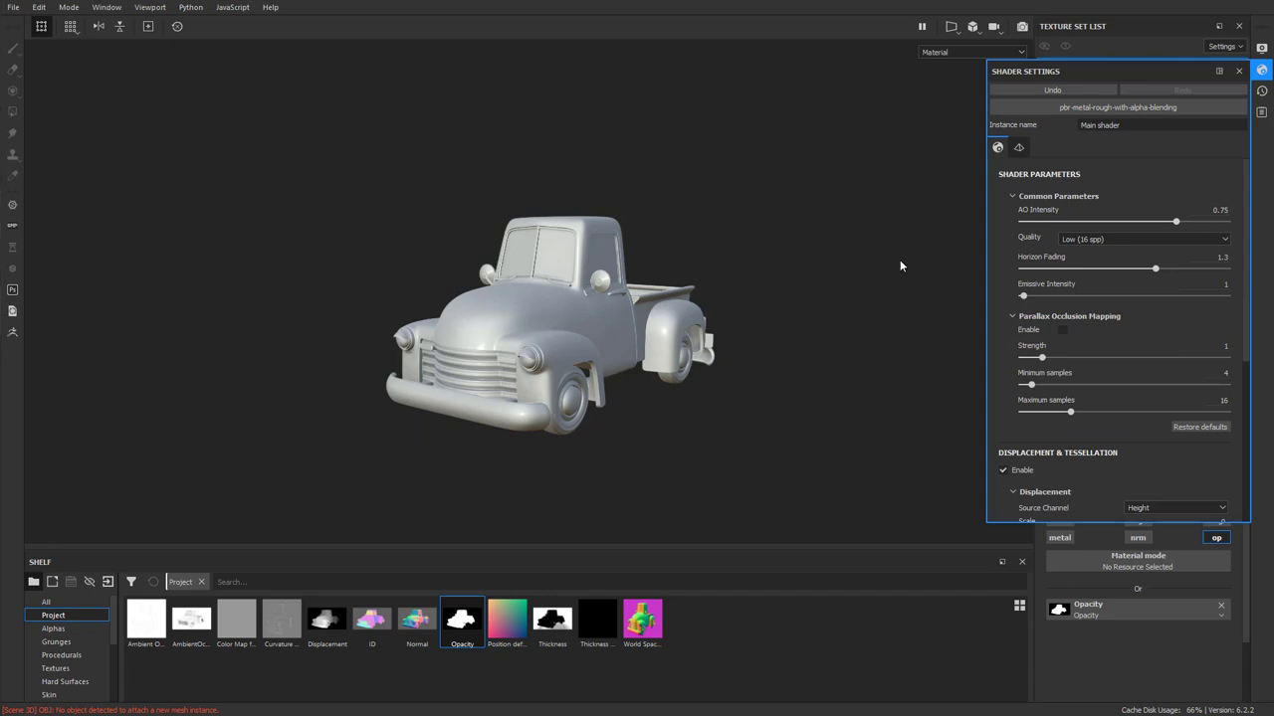
click(1238, 72)
alt+drag(835, 316, 866, 234)
shift+right_drag(867, 234, 868, 336)
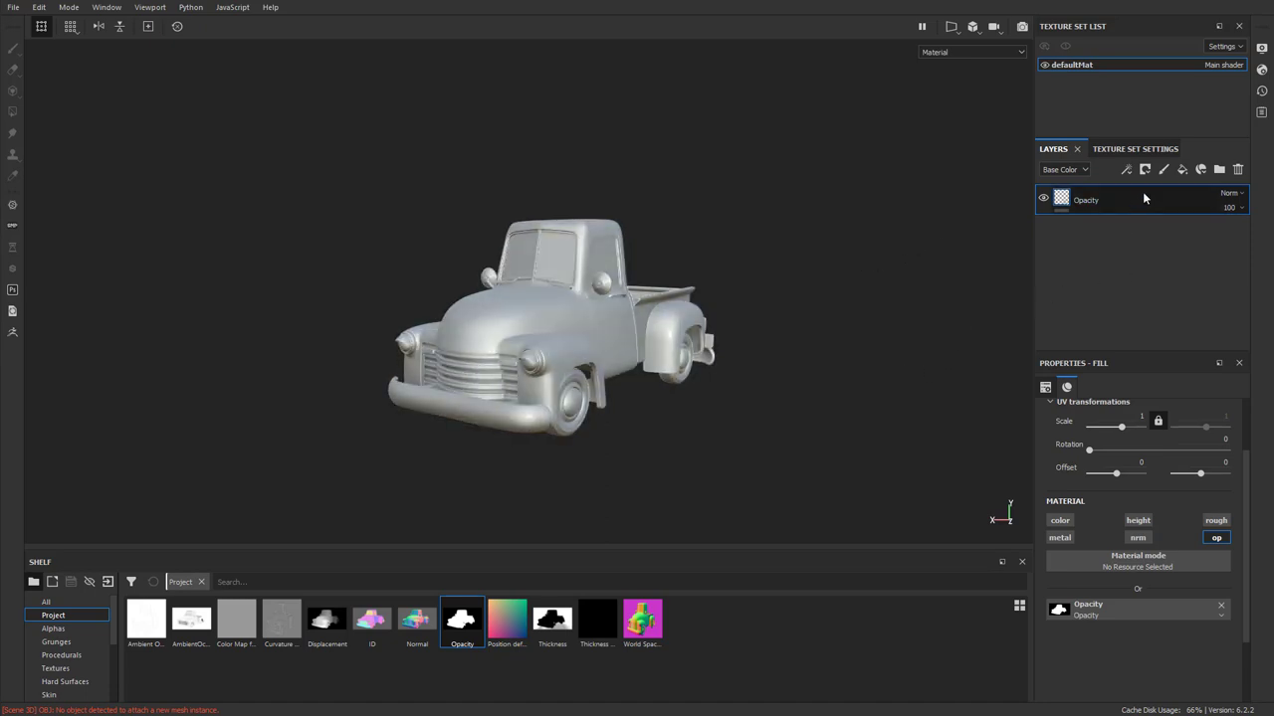
- Add a Displacement channel to the defaultMat texture set
click(1135, 149)
scroll(1202, 240, up, 2)
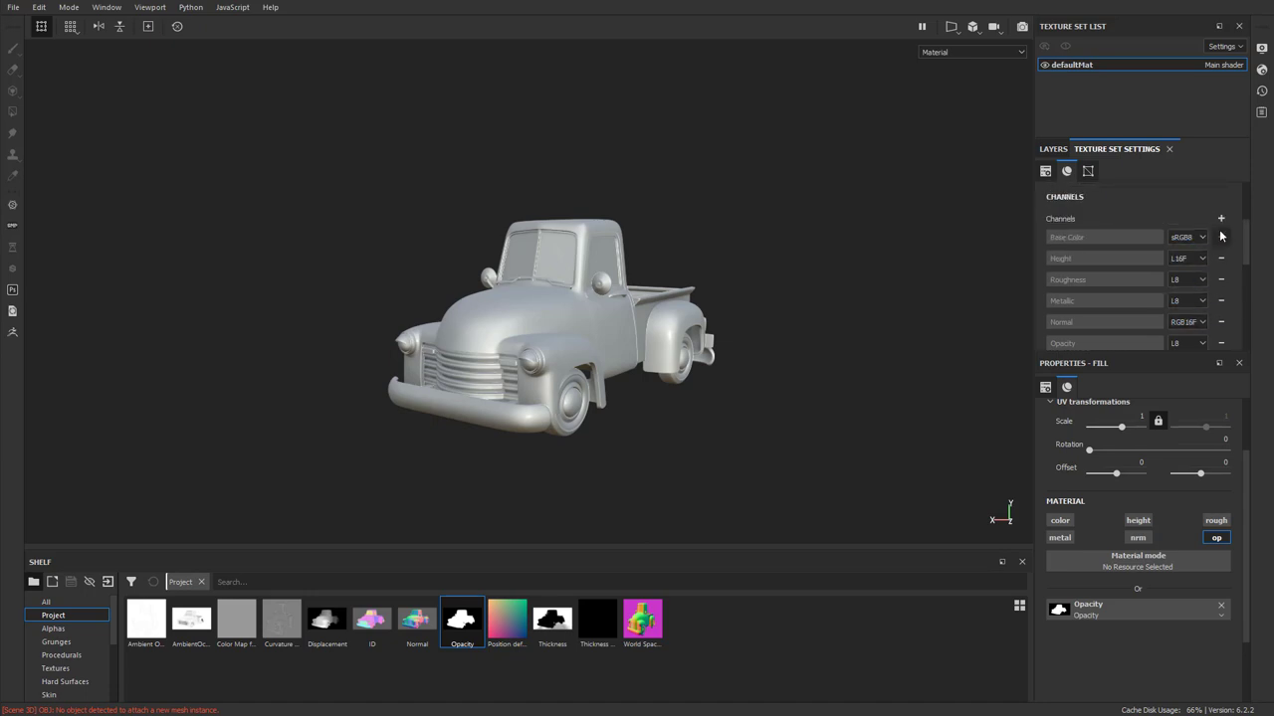
click(1221, 218)
click(1250, 306)
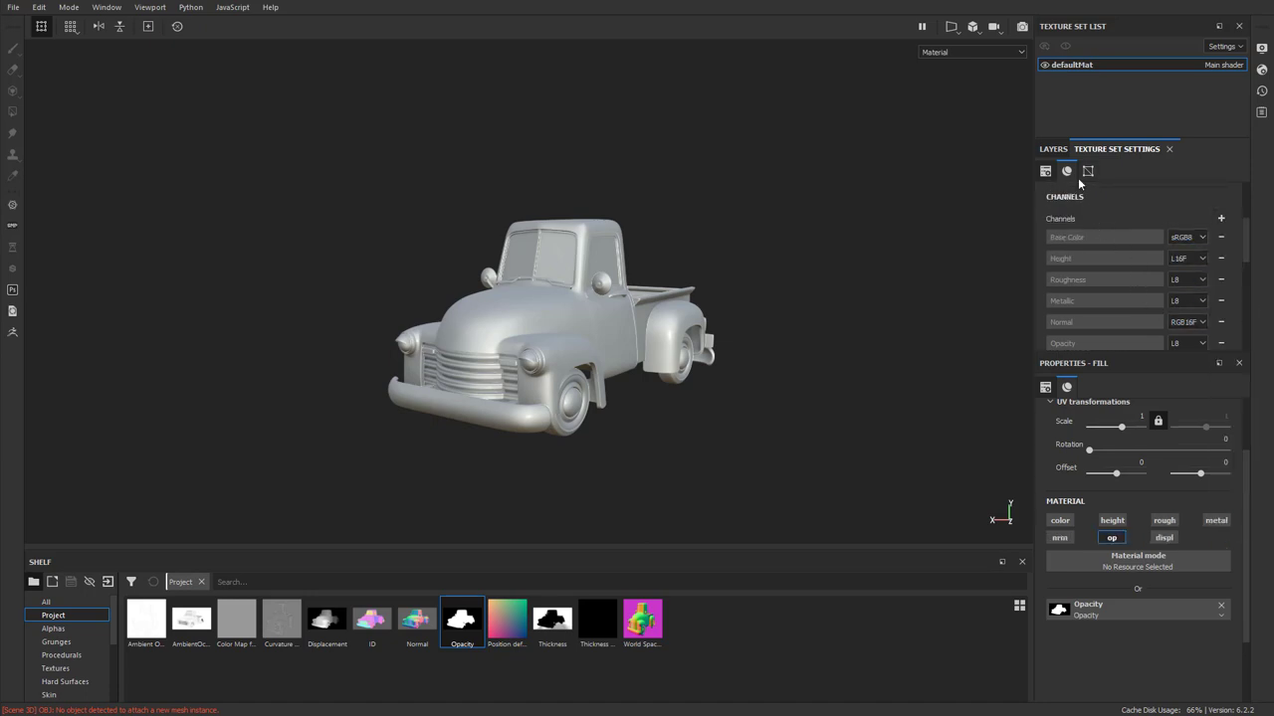
click(1053, 150)
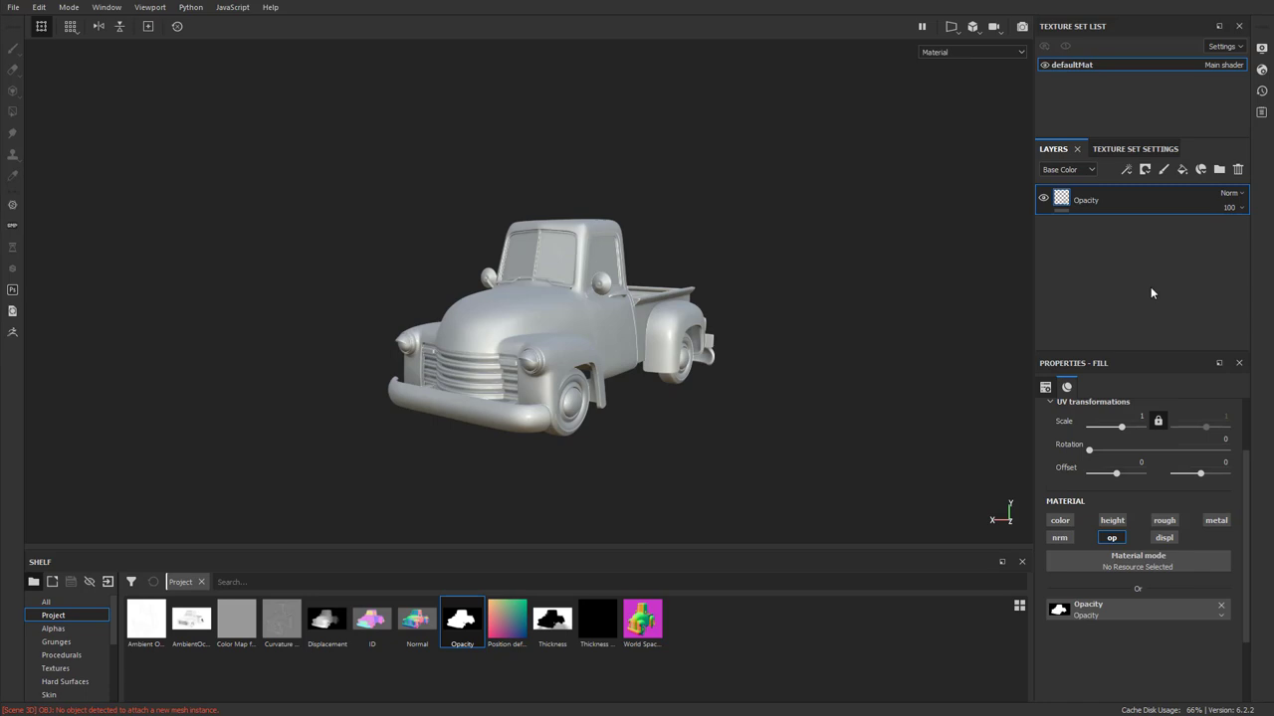
- Add a new fill layer above Opacity and name it Displacement
click(1182, 169)
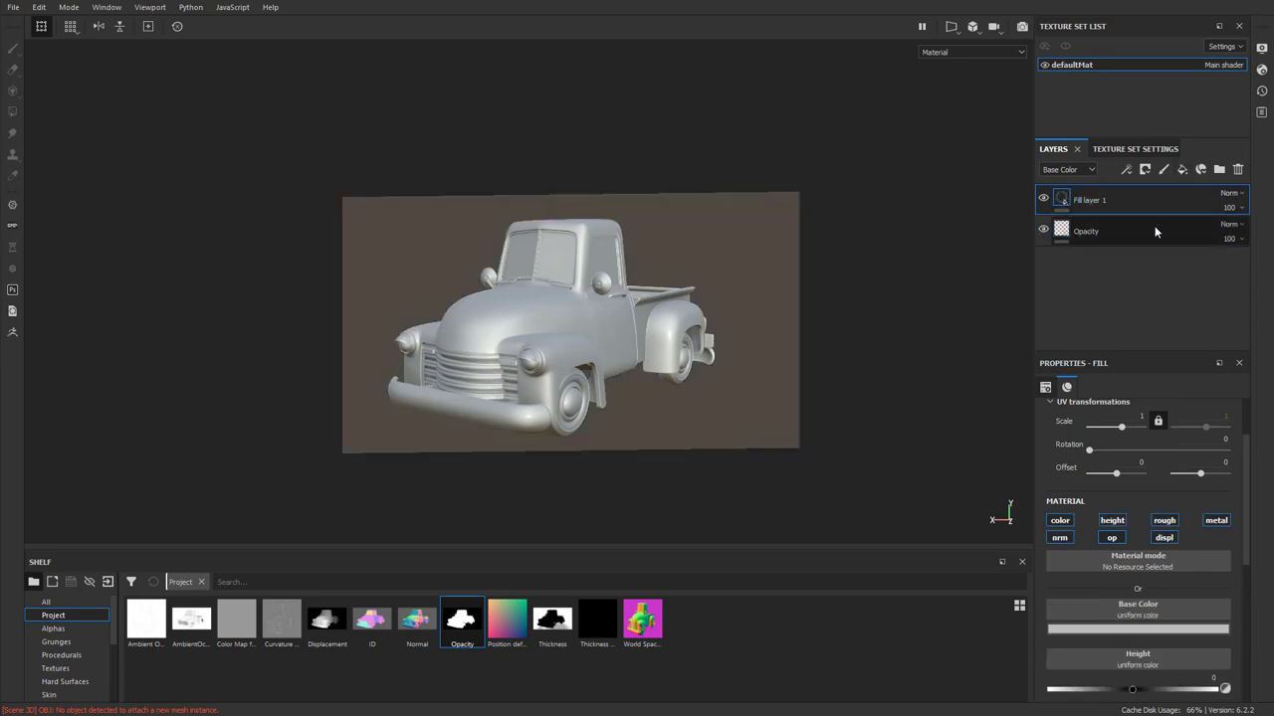
double_click(1093, 201)
text(Displacemen)
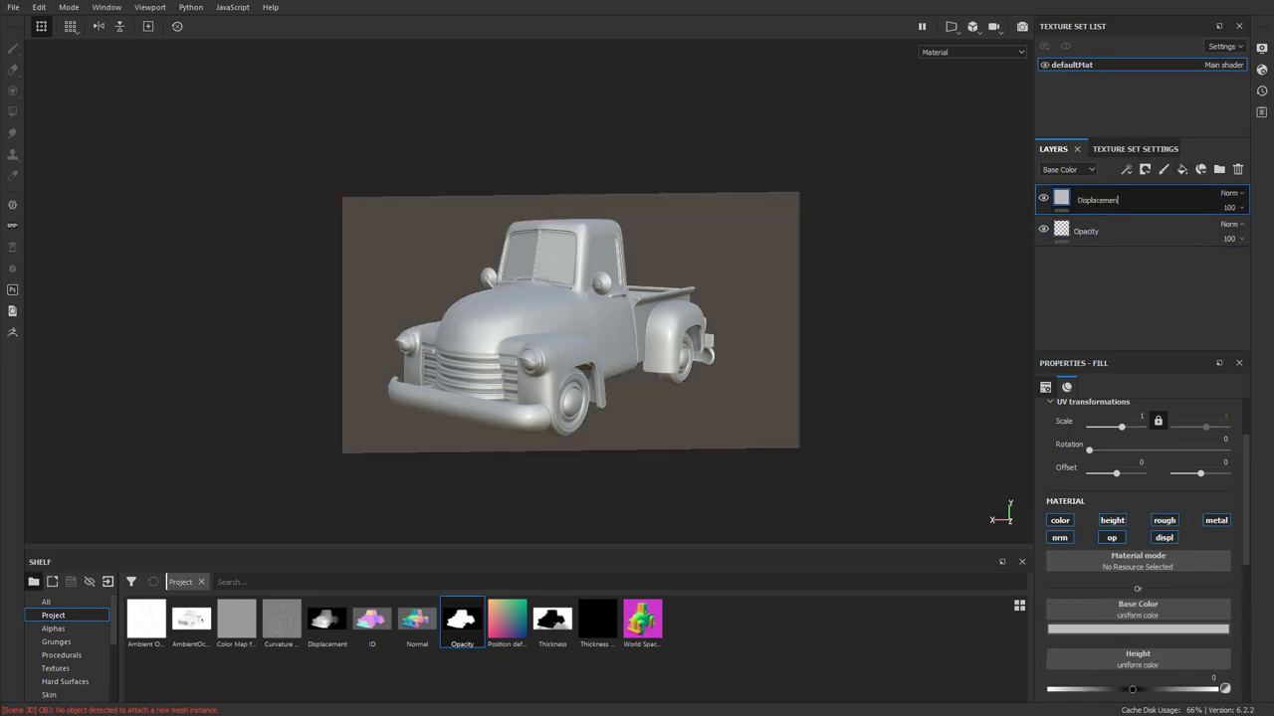
text(t)
key(Return)
- Limit the layer to displacement only and load the Displacement texture as its source
click(1060, 521)
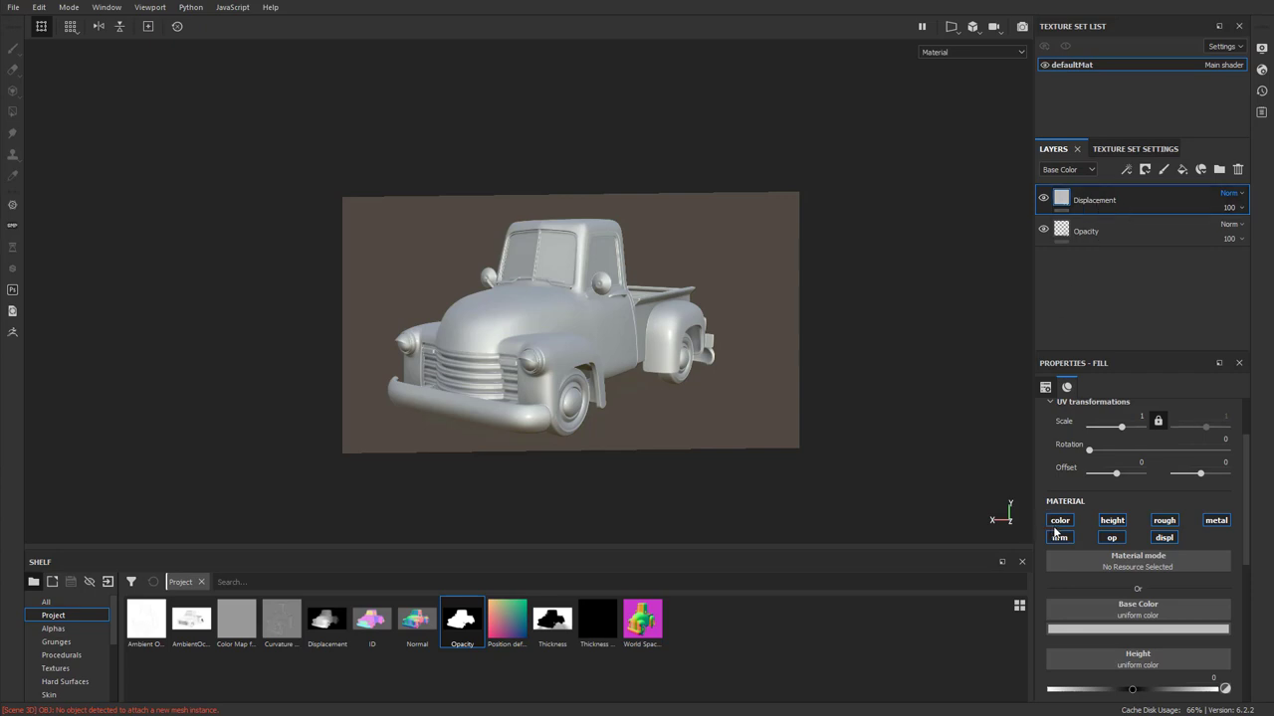
click(1060, 537)
click(1111, 537)
click(1111, 520)
click(1216, 520)
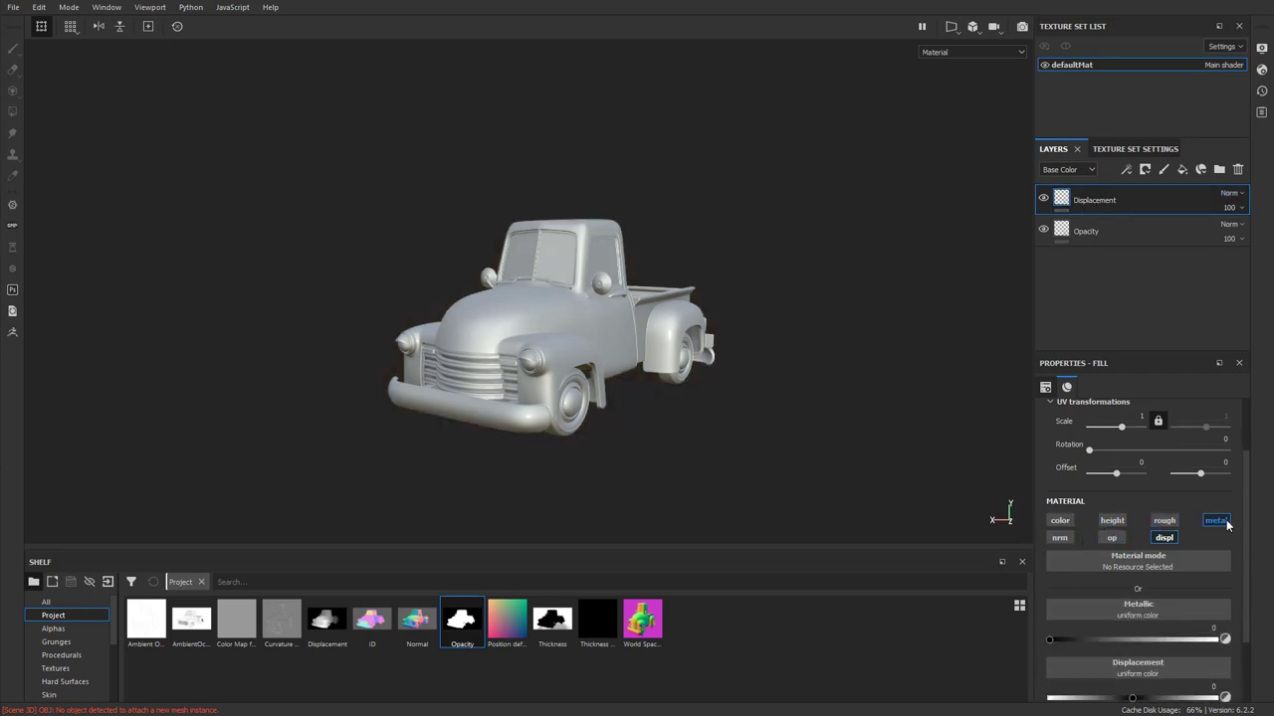
click(1164, 521)
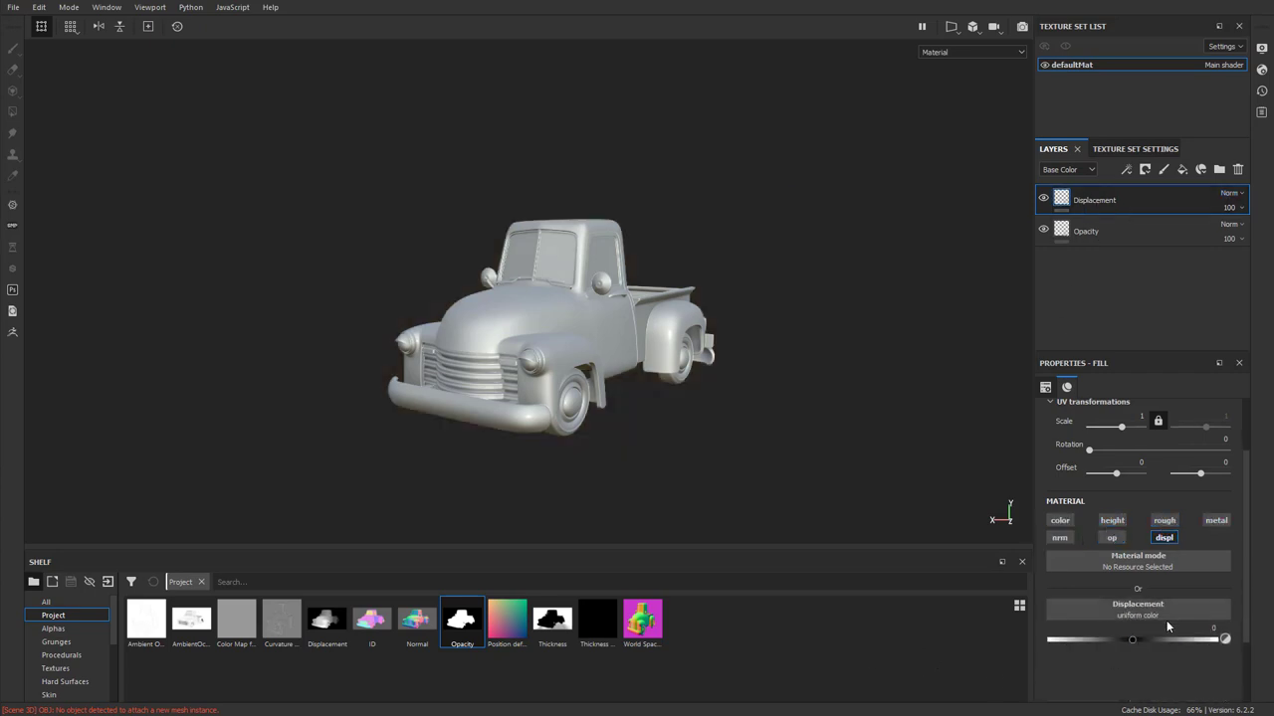
mouse_move(328, 624)
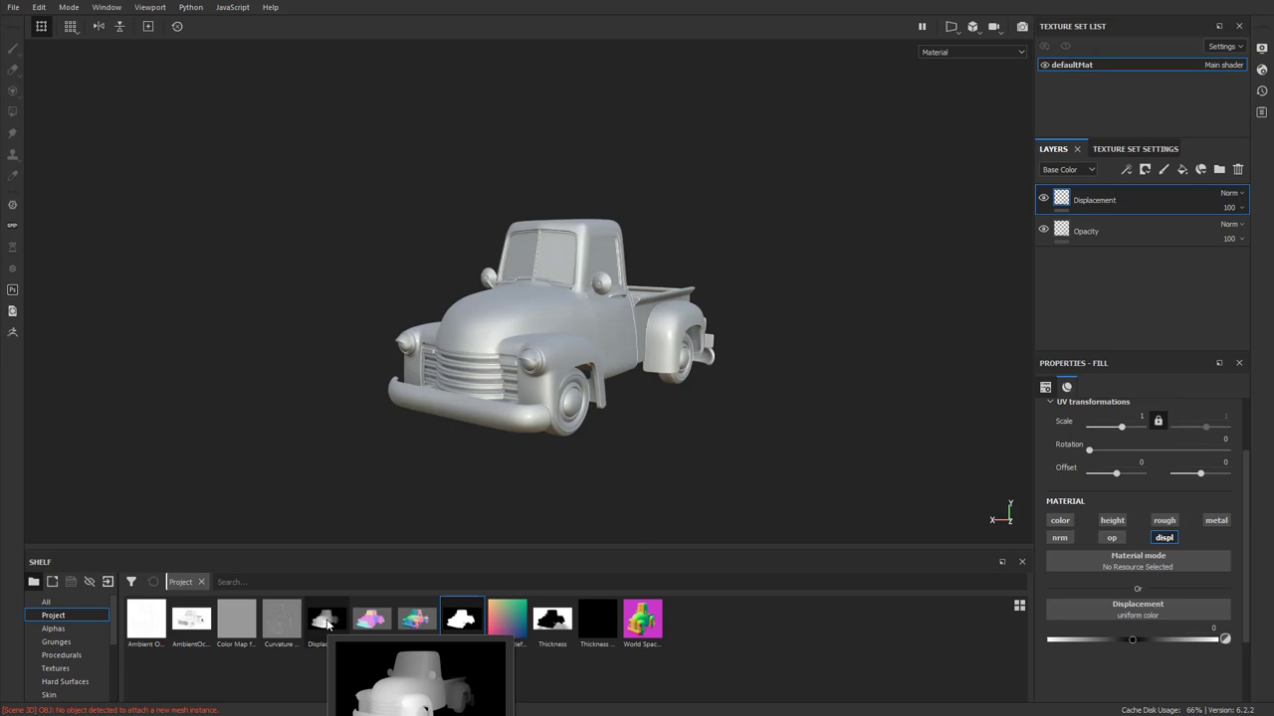
drag(328, 625, 1150, 607)
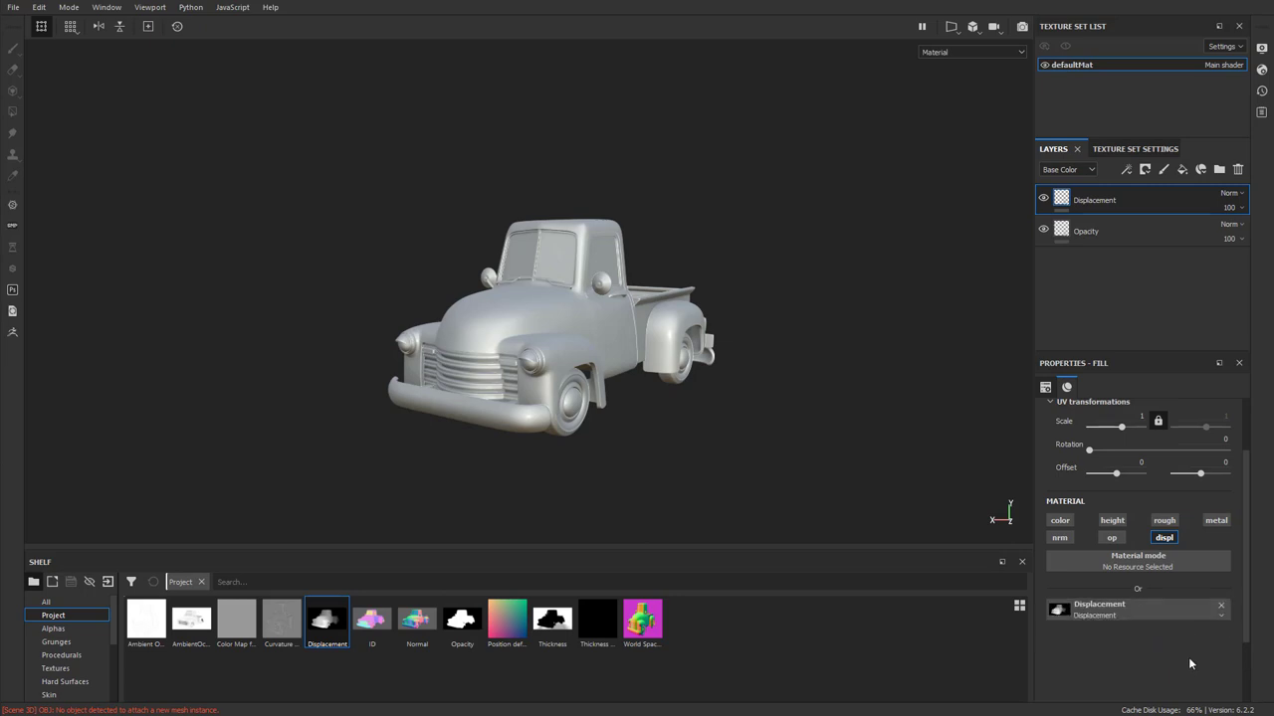
alt+drag(774, 412, 645, 441)
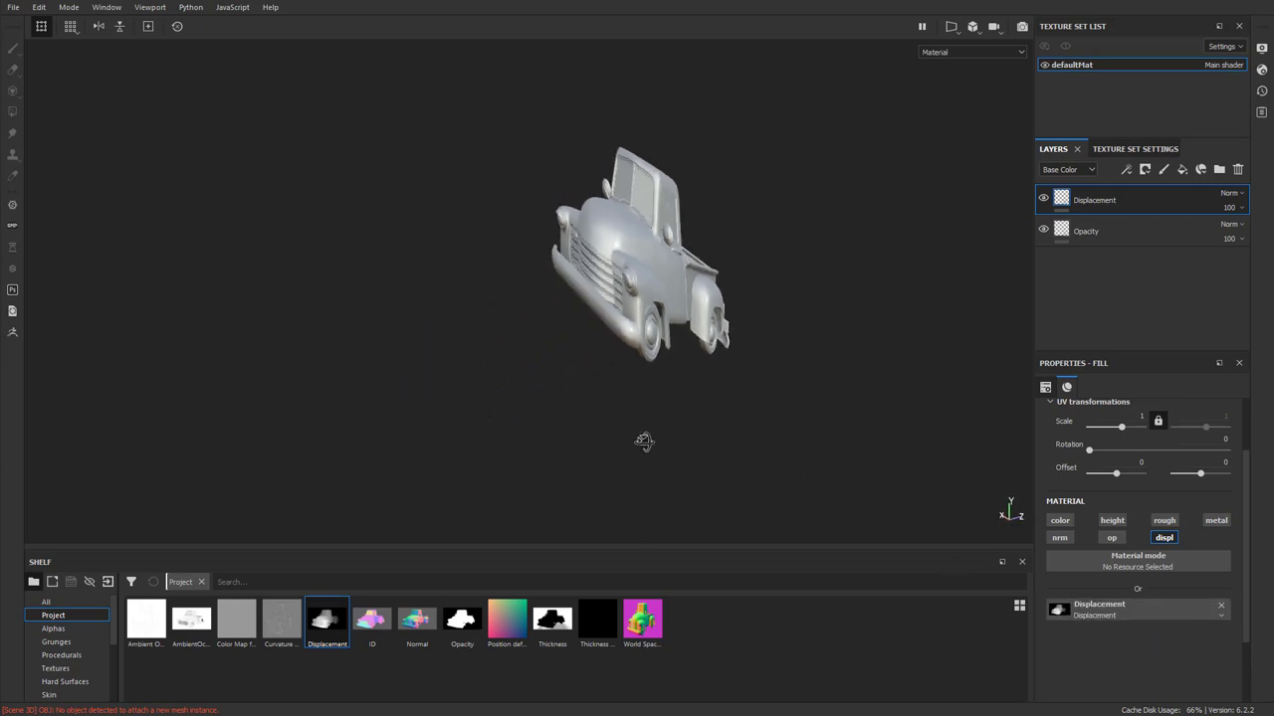
alt+drag(736, 435, 682, 457)
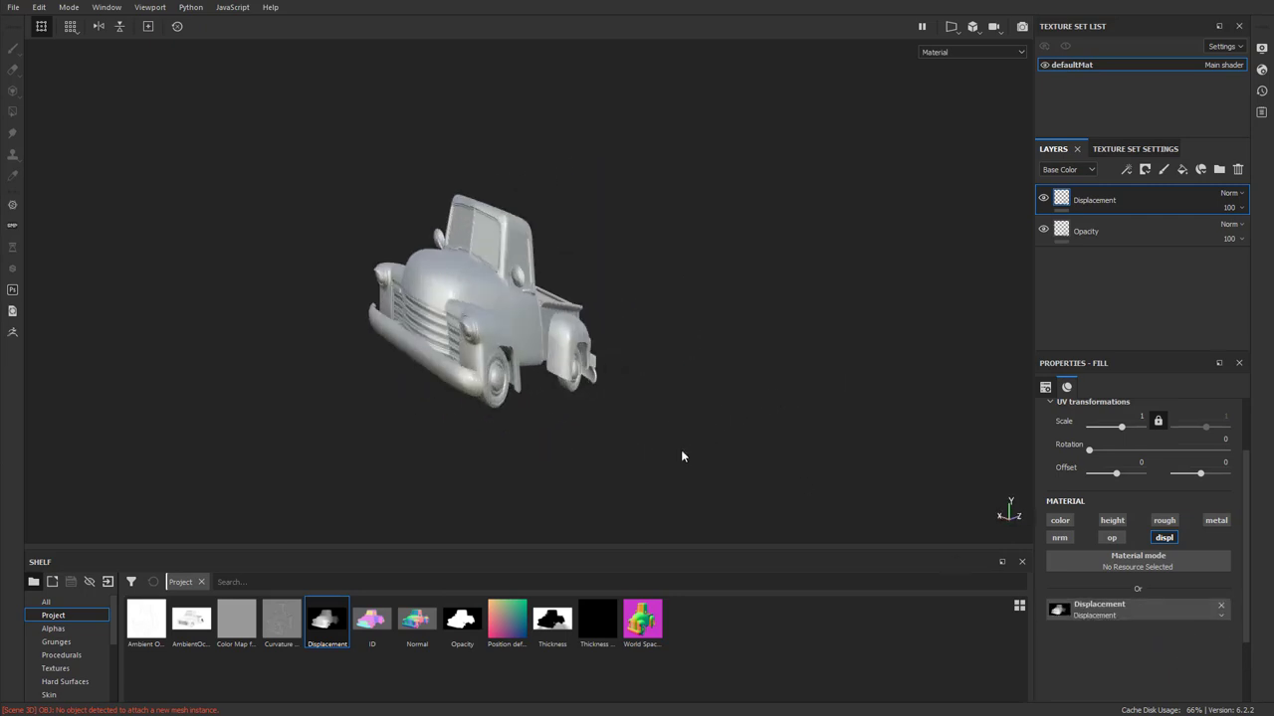
- Take displacement from the Displacement channel and raise the scale to 0.18
click(1261, 69)
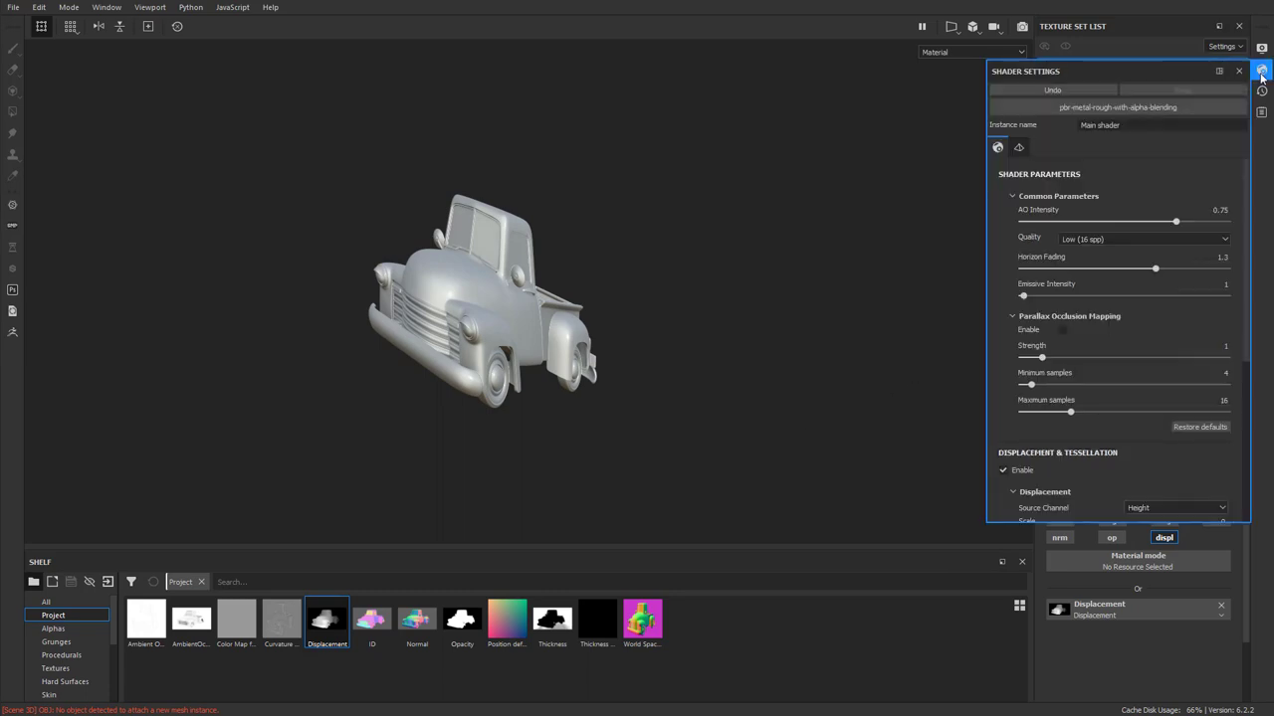
scroll(1134, 374, down, 5)
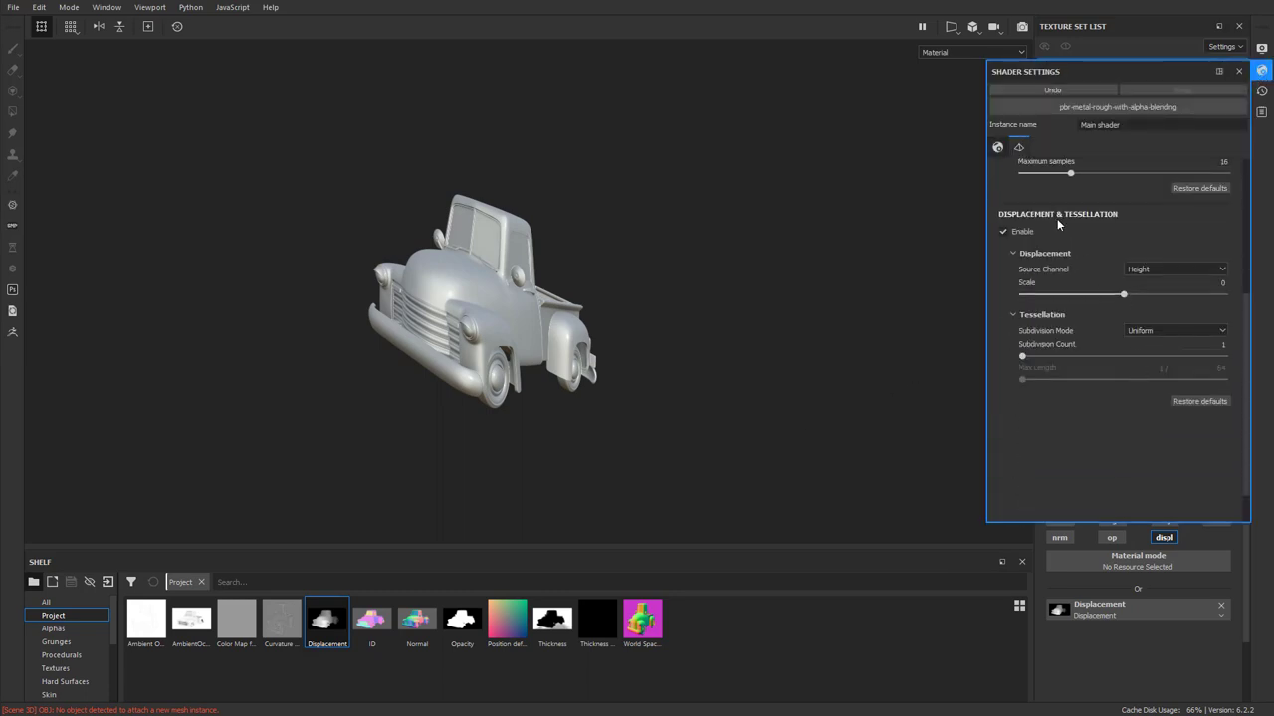
click(1152, 270)
click(1152, 287)
drag(1126, 294, 1158, 294)
alt+drag(868, 344, 916, 285)
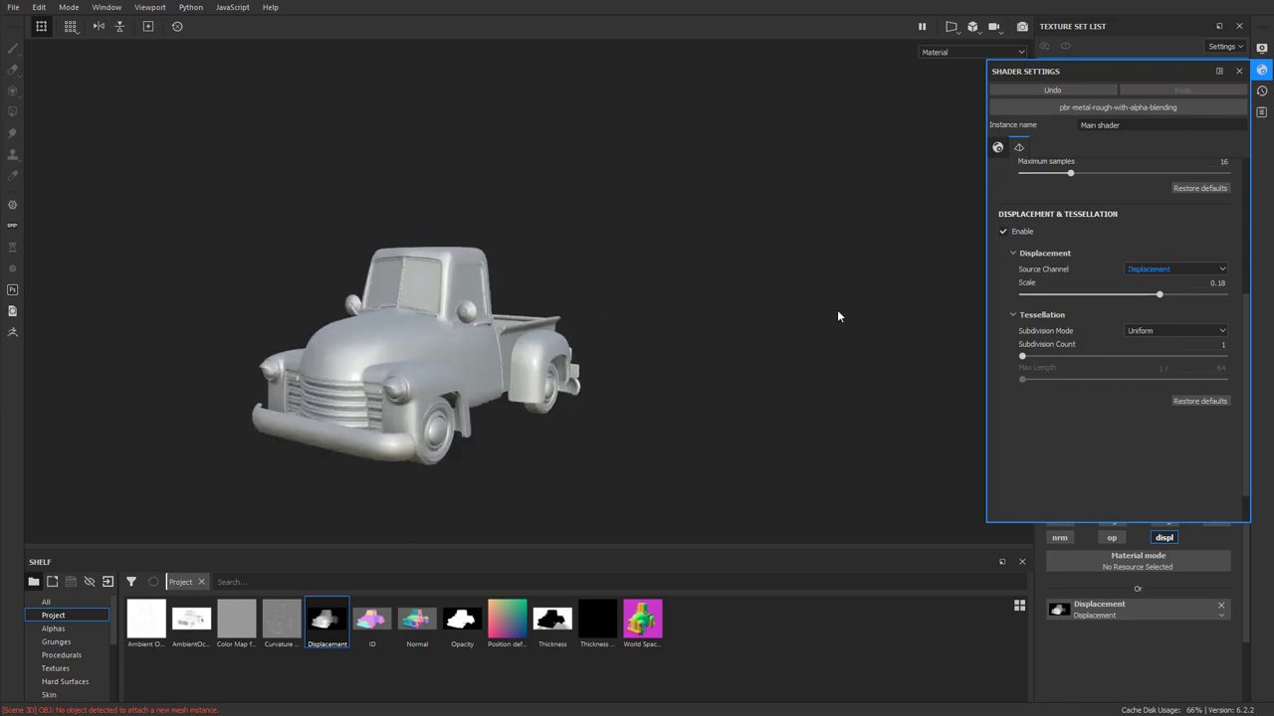
alt+drag(761, 331, 634, 418)
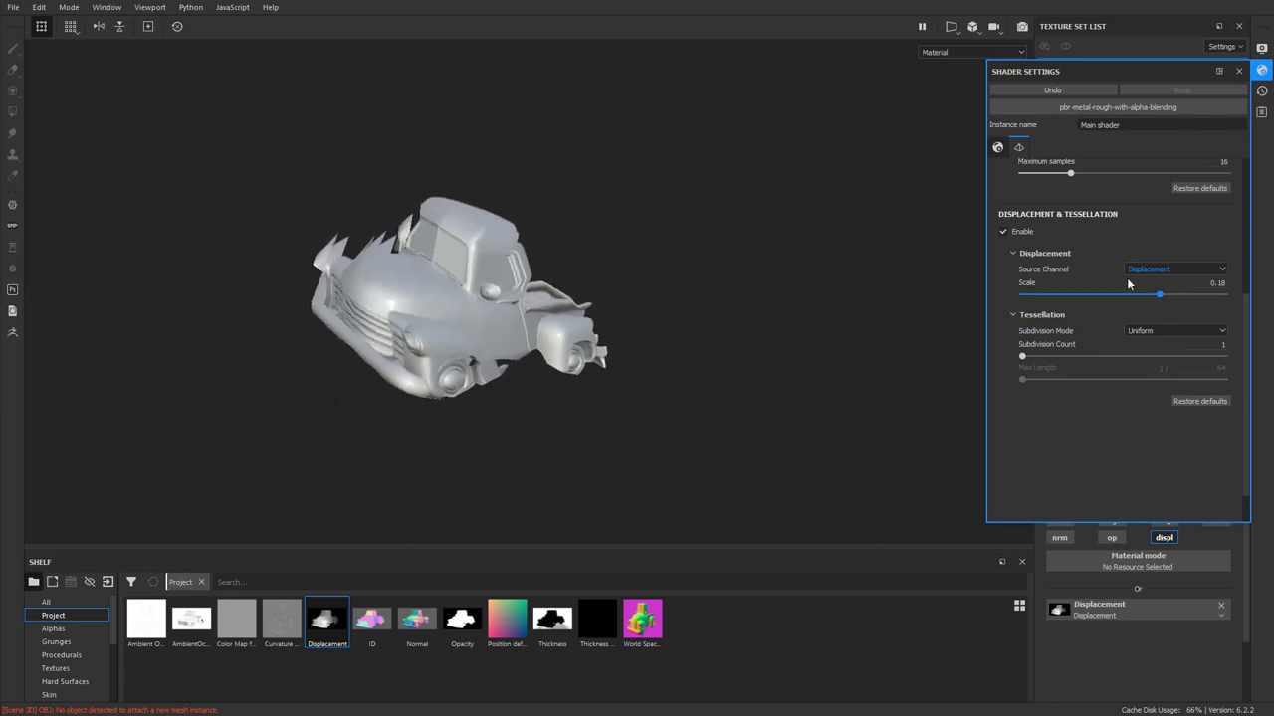
- Set tessellation subdivision count to 32 and push displacement scale up to 0.5
drag(1160, 296, 1189, 295)
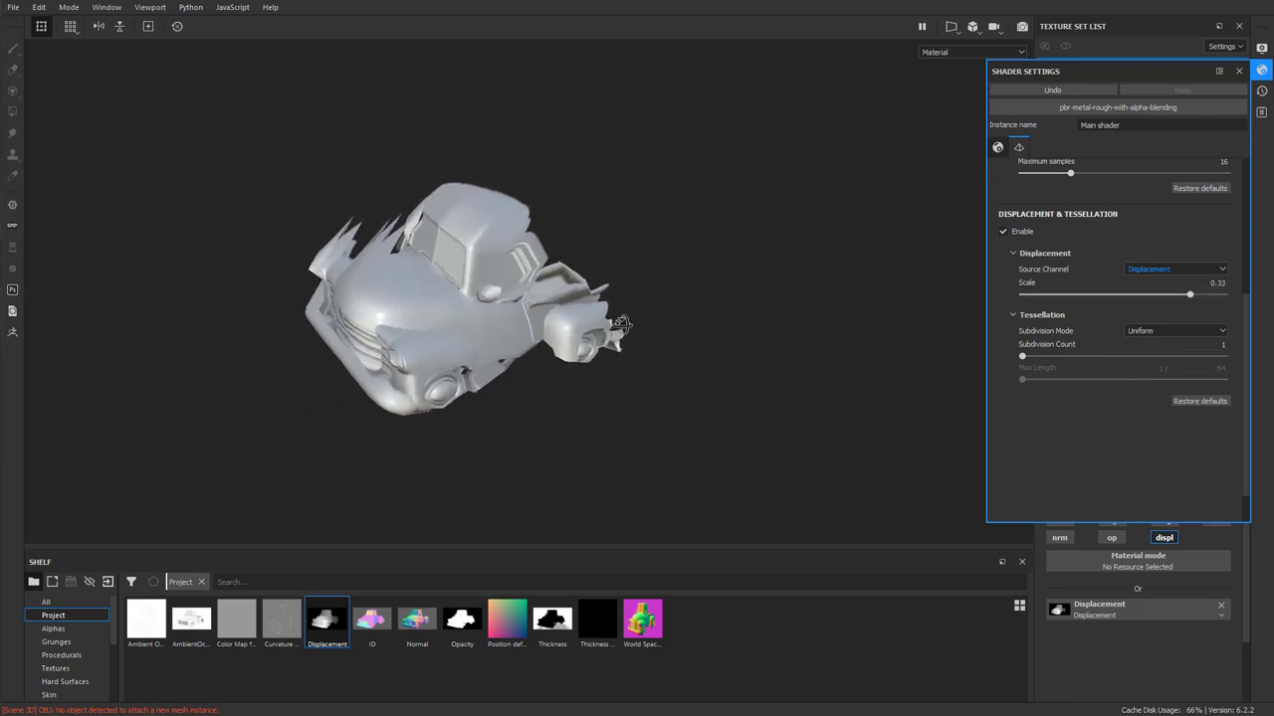
drag(1021, 358, 1224, 356)
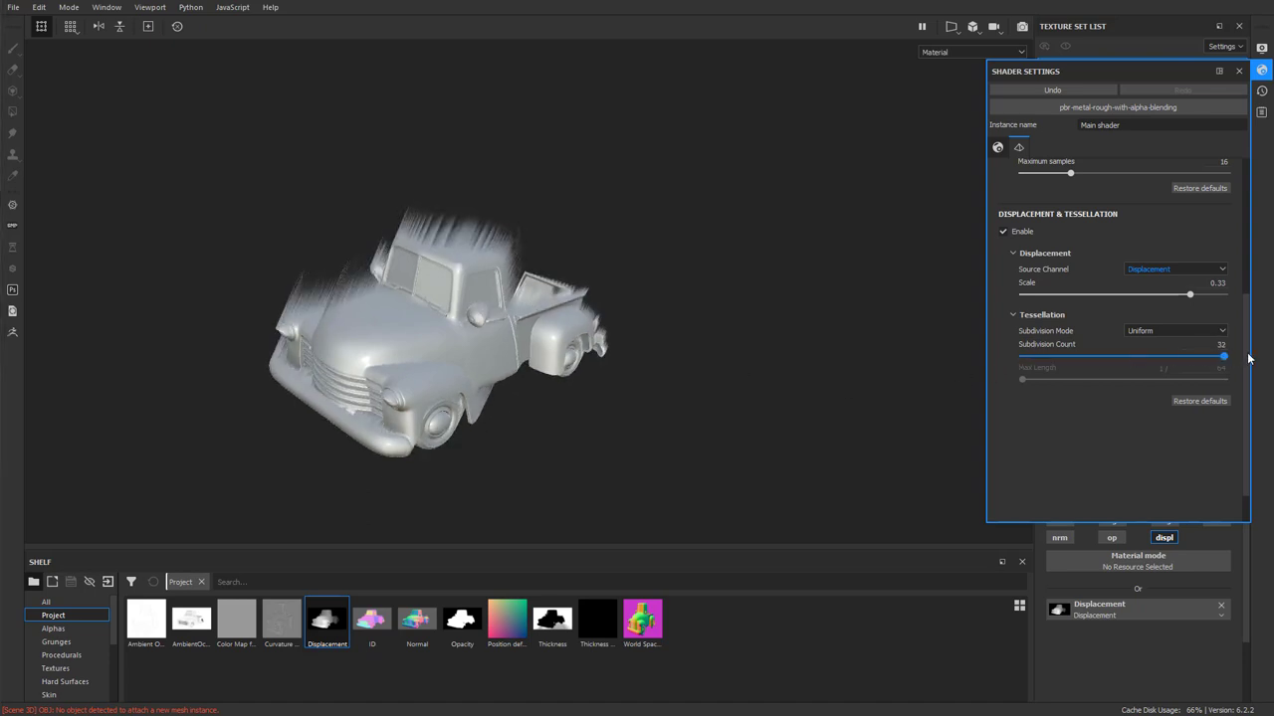
alt+middle_drag(682, 415, 758, 407)
alt+drag(758, 407, 831, 316)
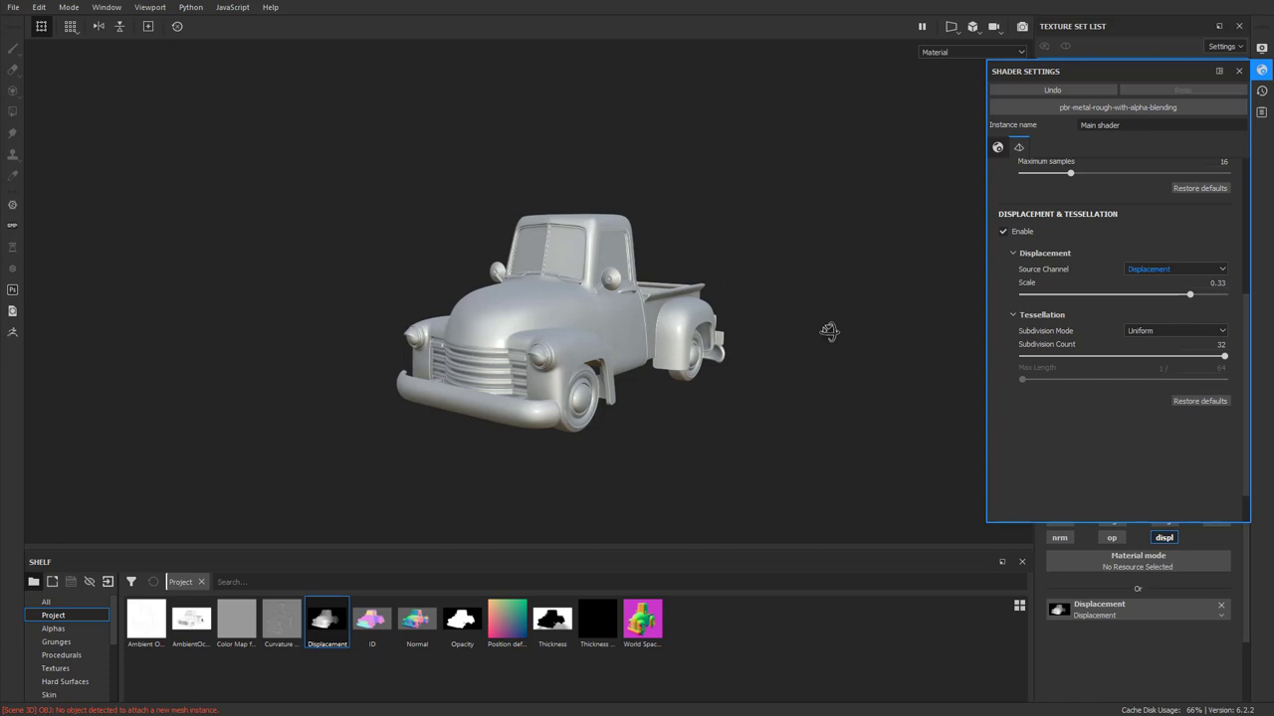
click(973, 26)
click(1014, 46)
alt+drag(851, 252, 756, 330)
drag(1188, 295, 1244, 296)
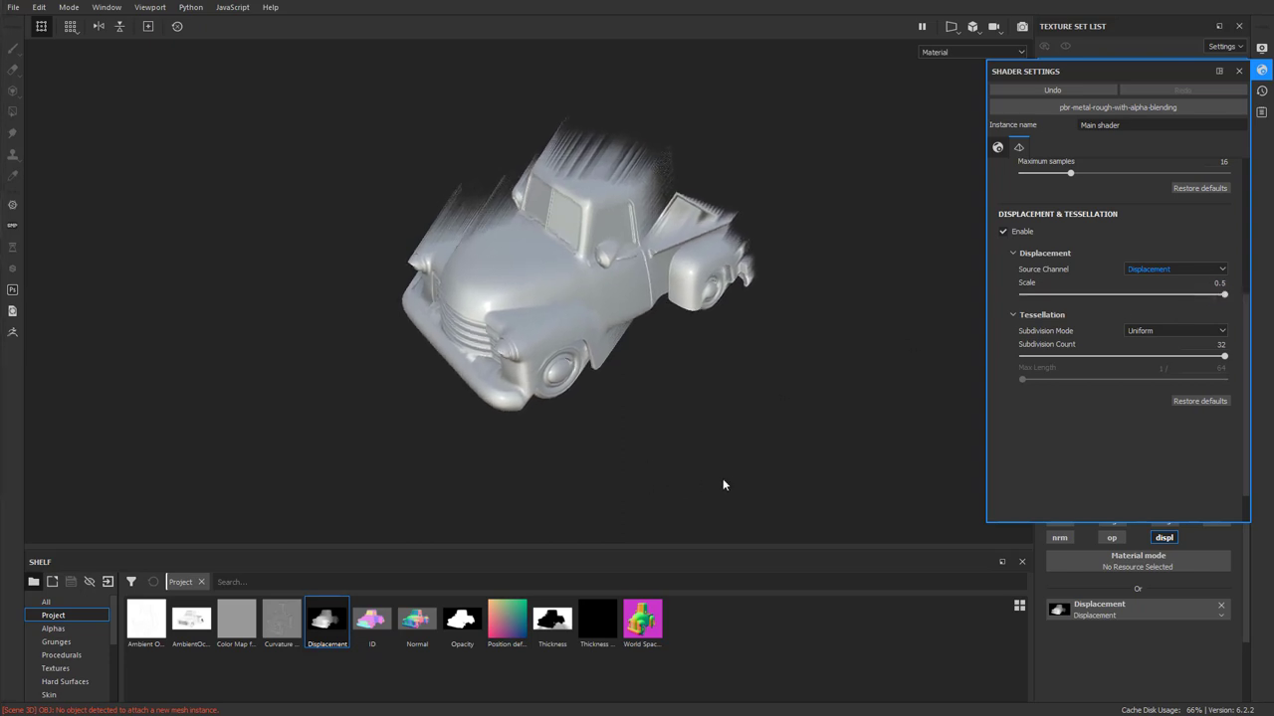
alt+drag(793, 455, 867, 365)
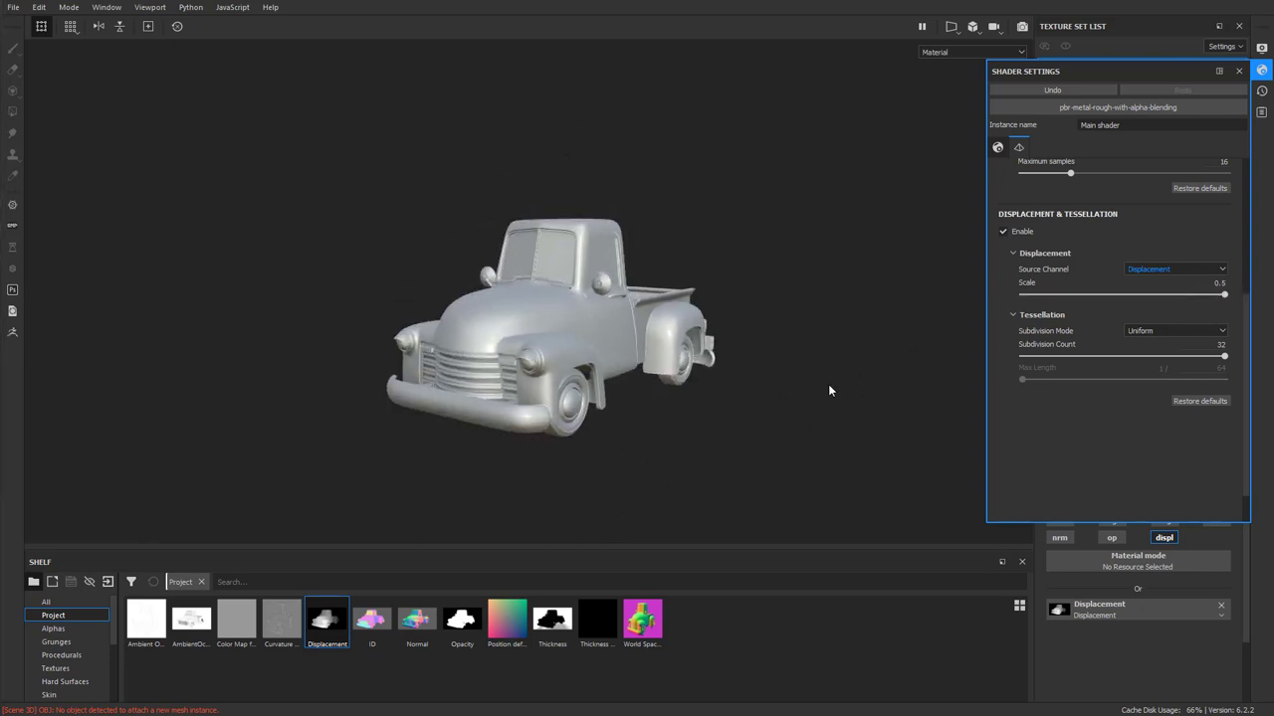
mouse_move(827, 390)
shift+right_down()
mouse_move(850, 361)
mouse_move(825, 362)
mouse_move(887, 371)
mouse_move(773, 378)
mouse_move(861, 384)
mouse_move(802, 390)
mouse_move(882, 384)
mouse_move(802, 389)
mouse_move(826, 389)
shift+right_up()
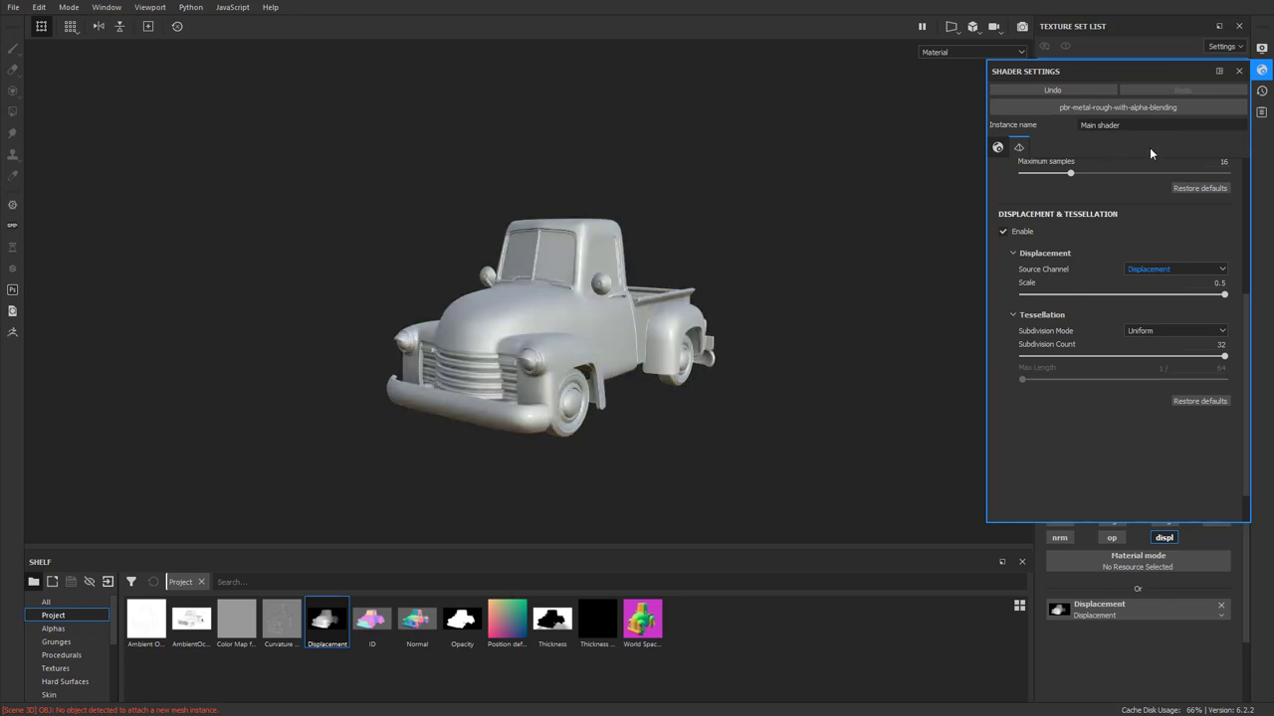
- Turn on shadows with Intensive computation mode
click(1261, 48)
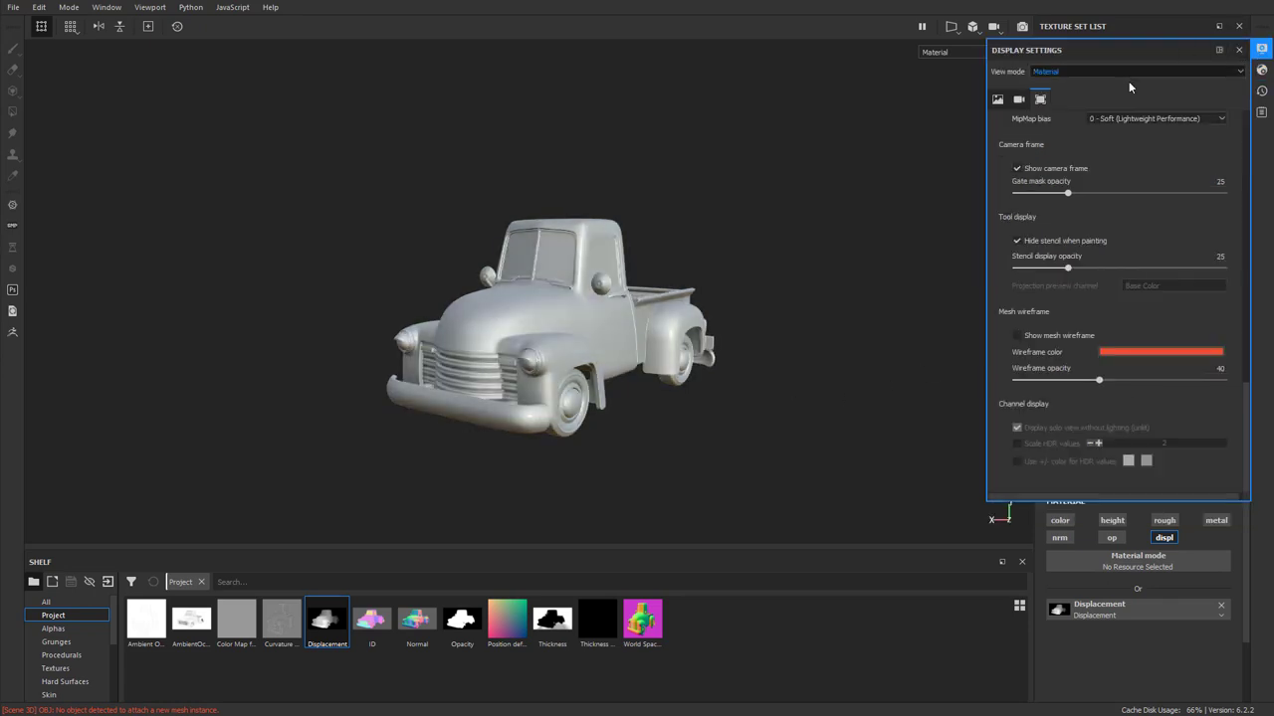
scroll(1046, 348, up, 3)
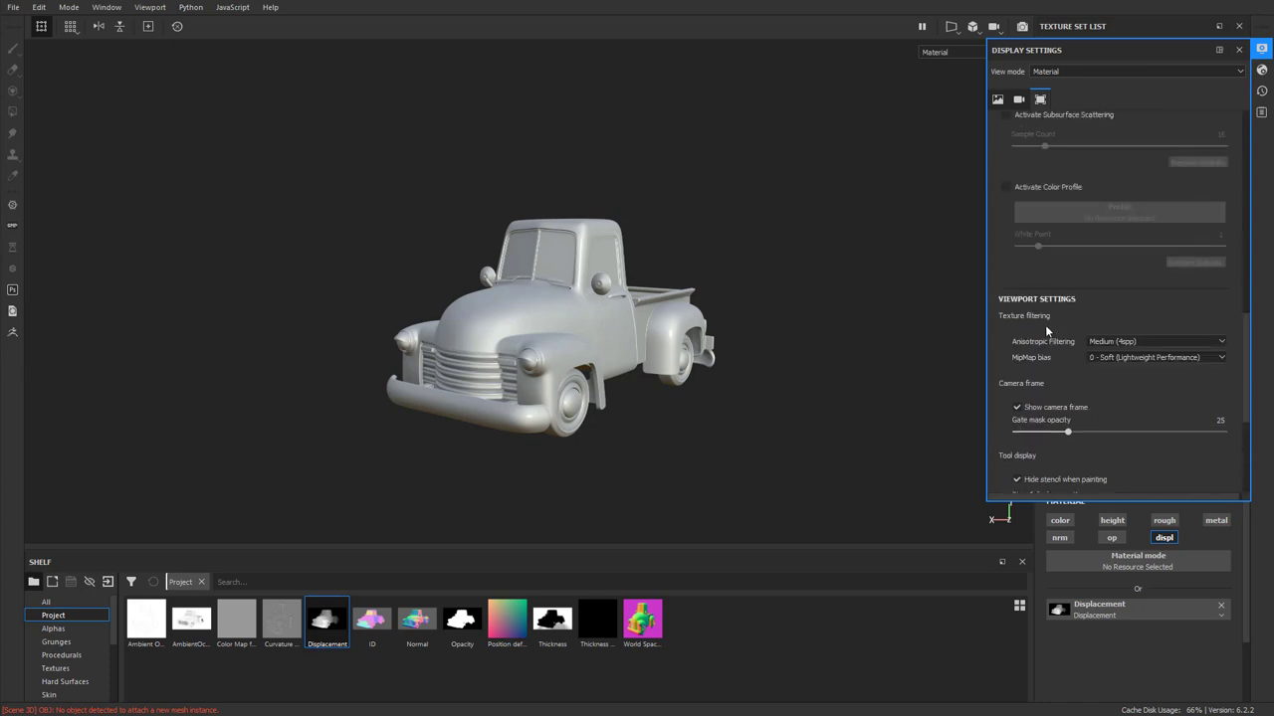
scroll(1044, 324, up, 6)
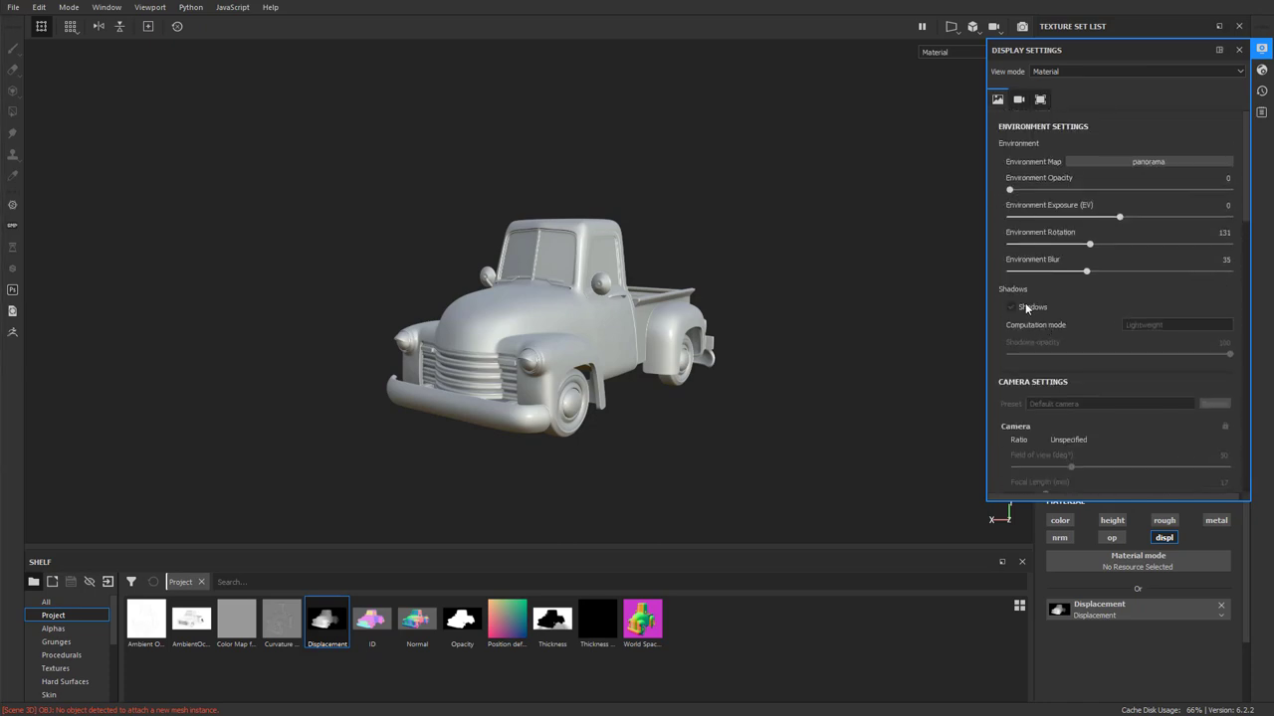
click(1027, 304)
click(1186, 328)
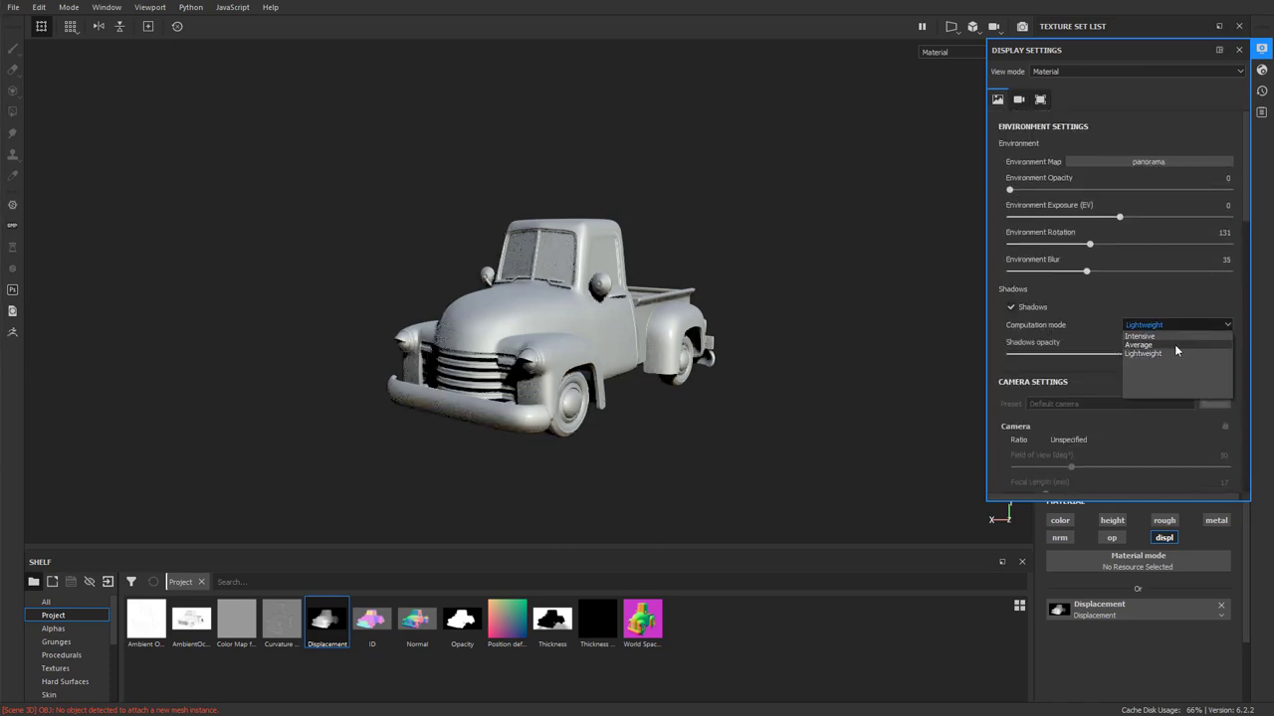
click(1174, 336)
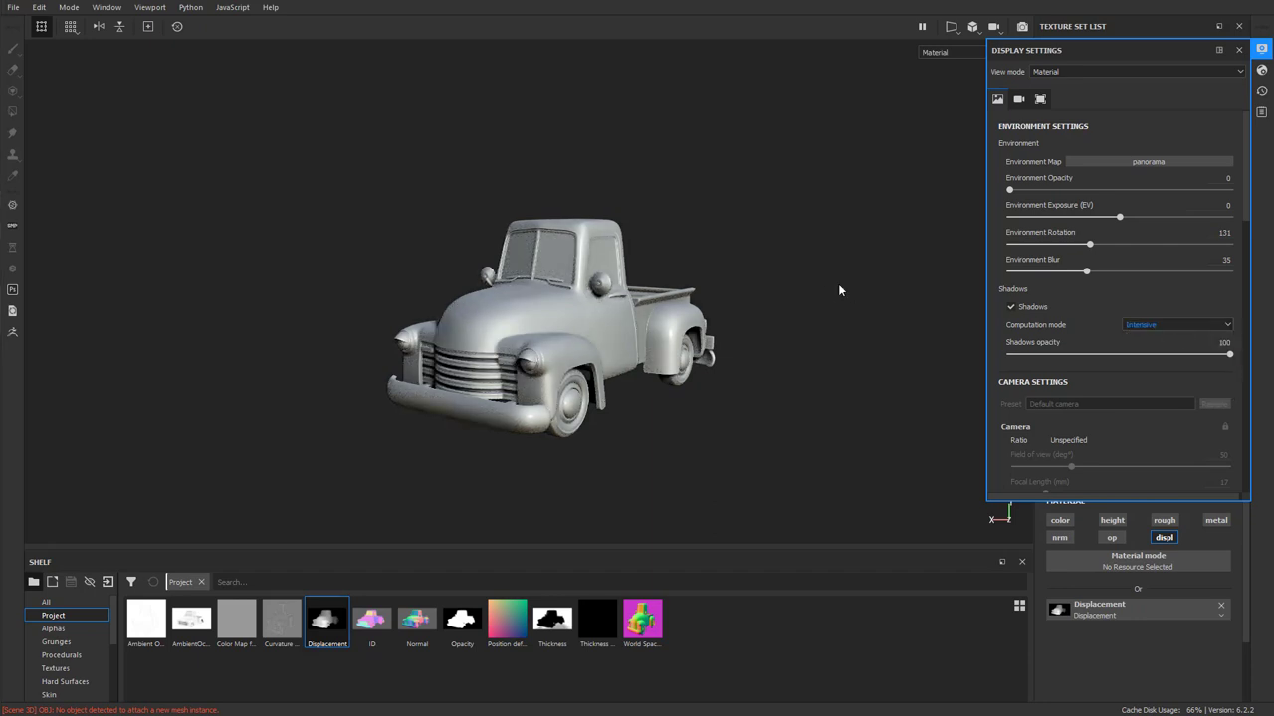
- Rotate the environment lighting around the truck to a rotation of about 67
mouse_move(838, 287)
shift+right_down()
mouse_move(799, 284)
mouse_move(853, 284)
mouse_move(831, 287)
shift+right_up()
shift+right_drag(897, 340, 872, 327)
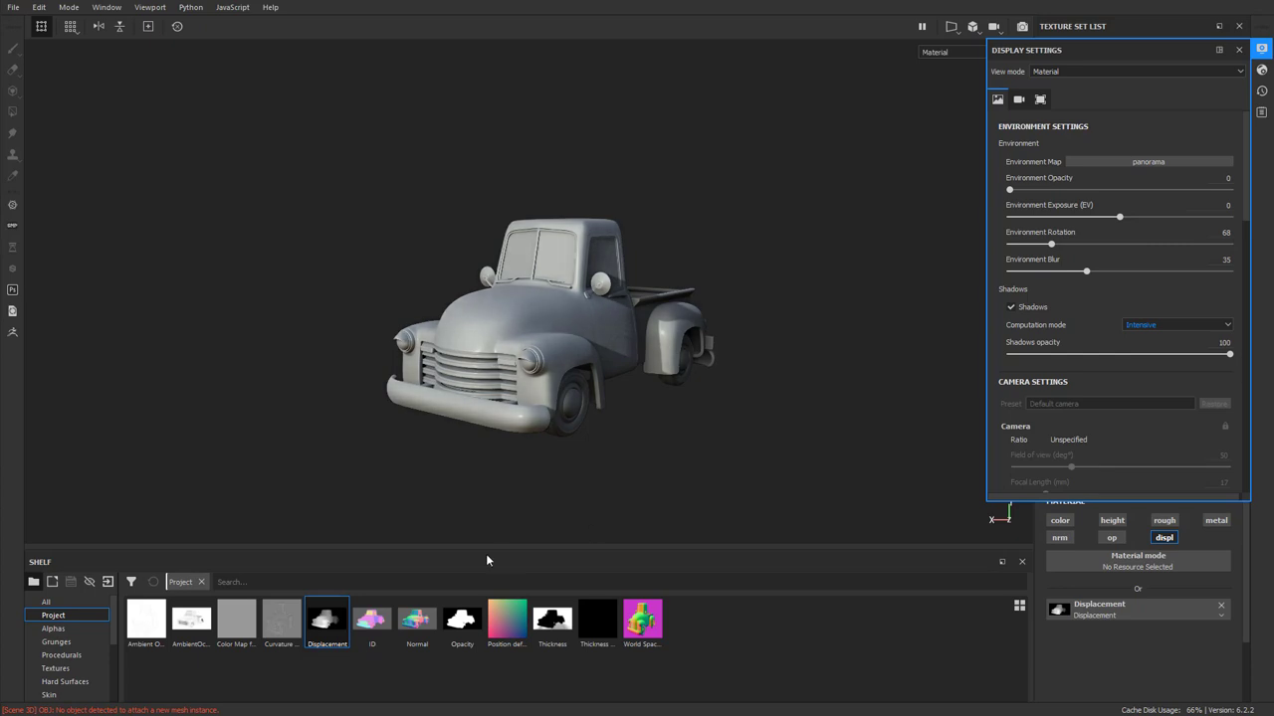
shift+right_drag(710, 426, 816, 428)
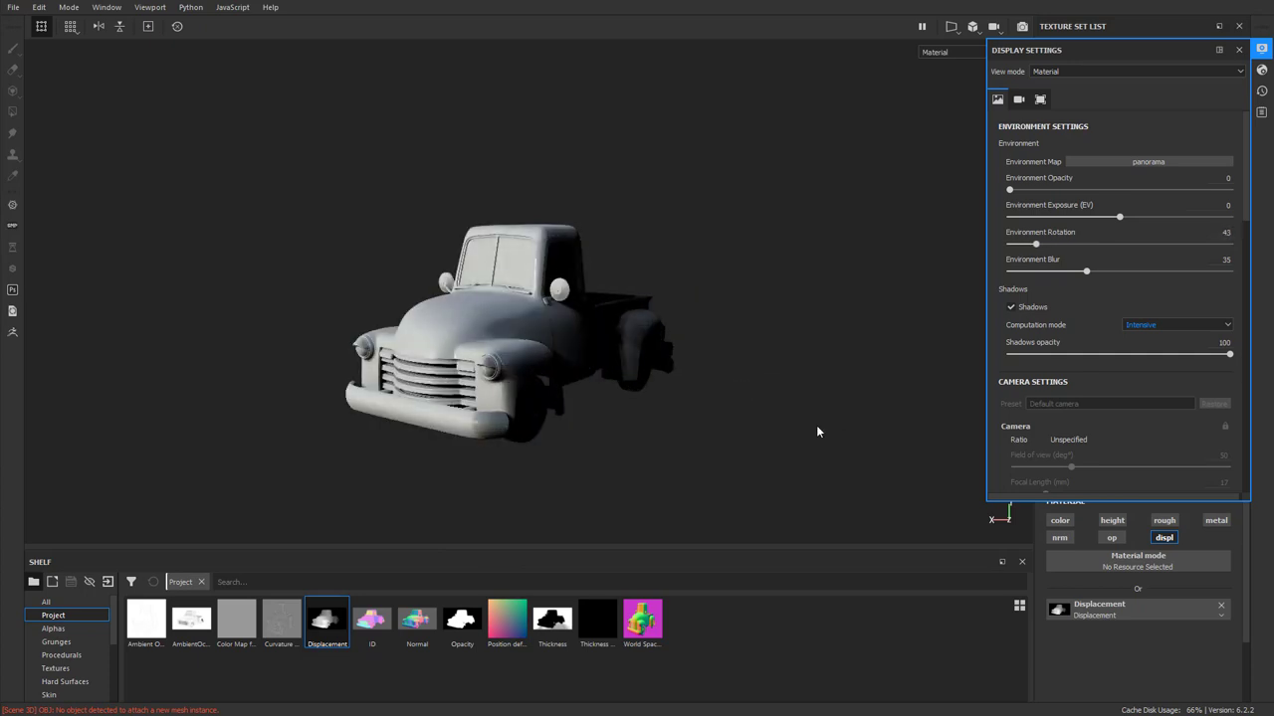
alt+drag(816, 429, 575, 370)
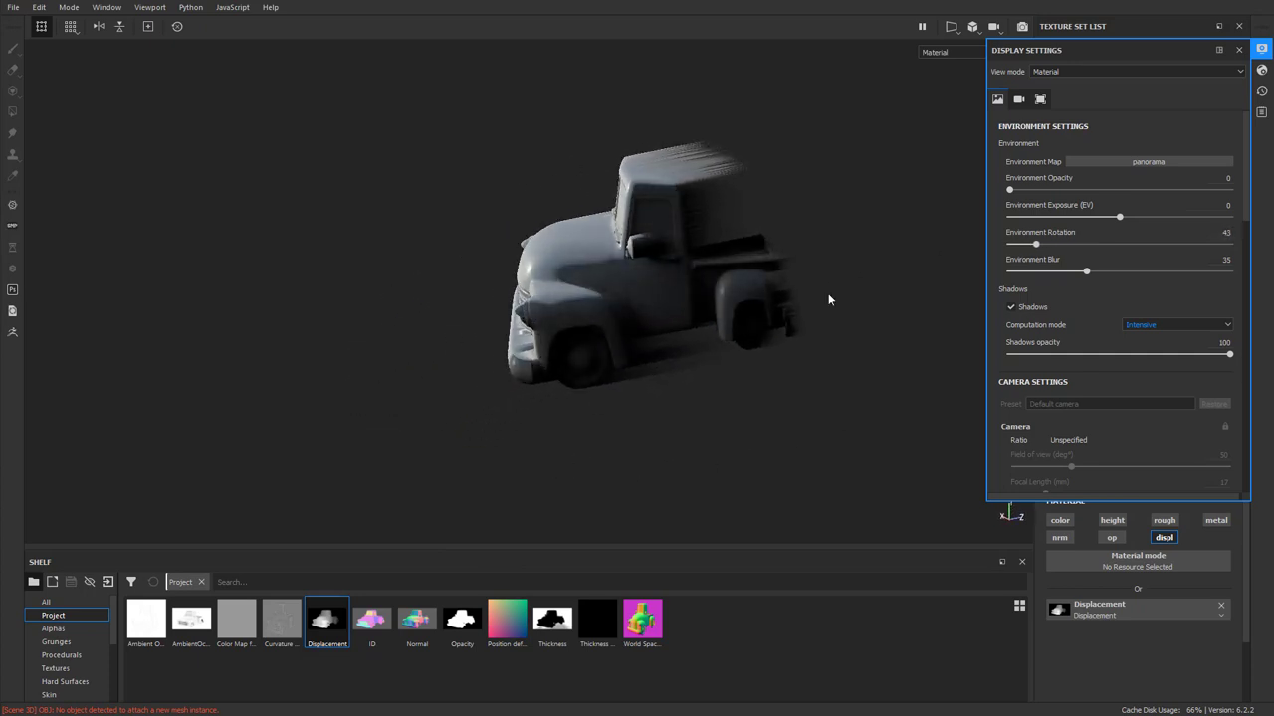
alt+drag(827, 295, 939, 386)
shift+right_drag(720, 416, 782, 452)
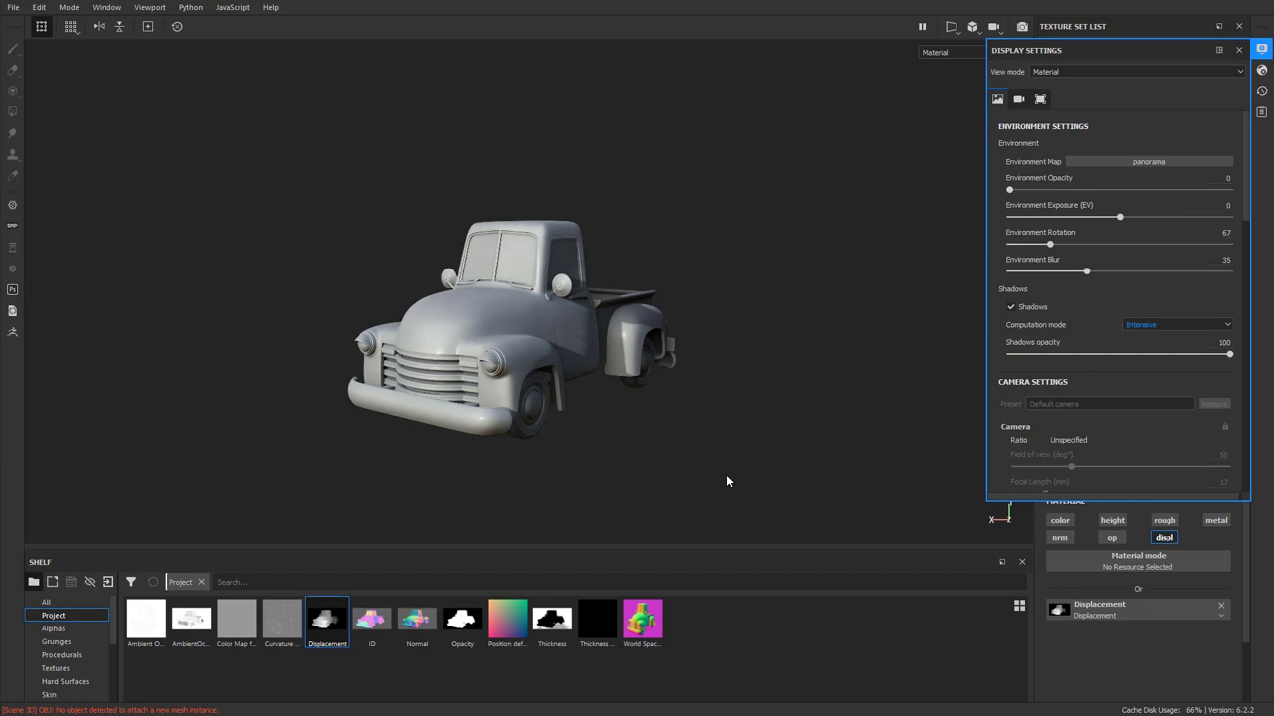
- Close Display Settings and save the project
click(1237, 50)
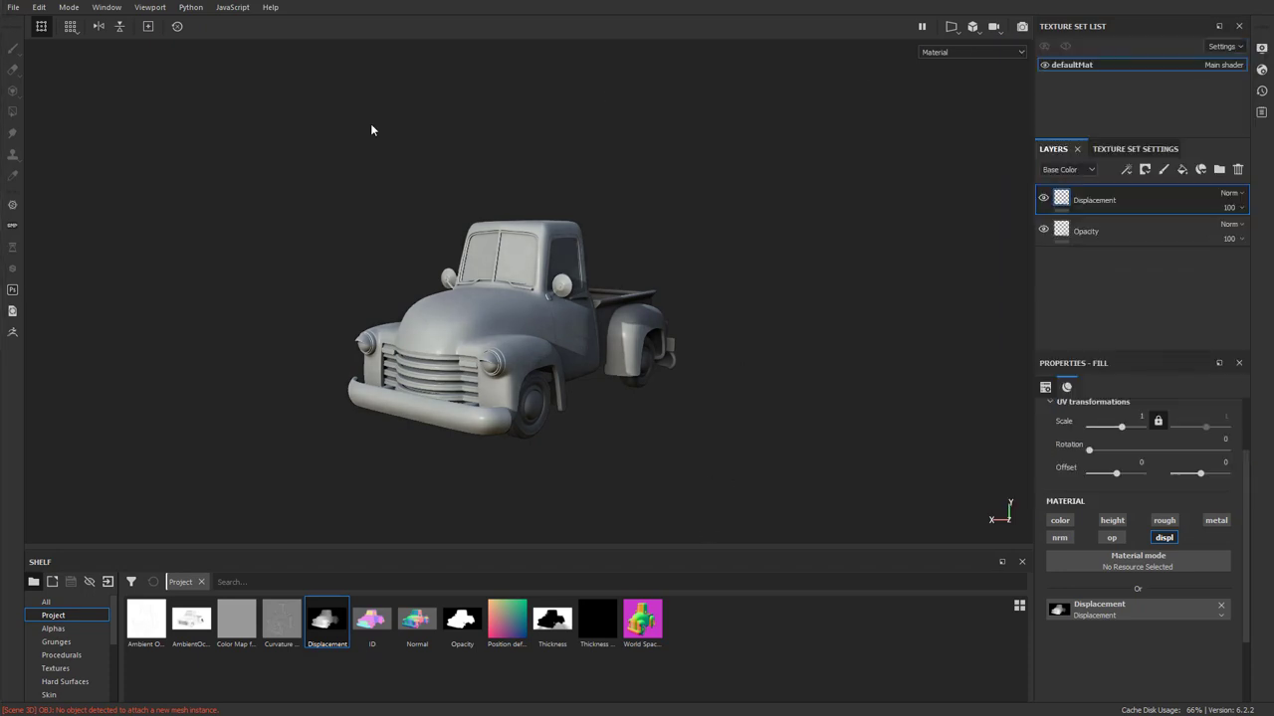
click(13, 7)
key(Escape)
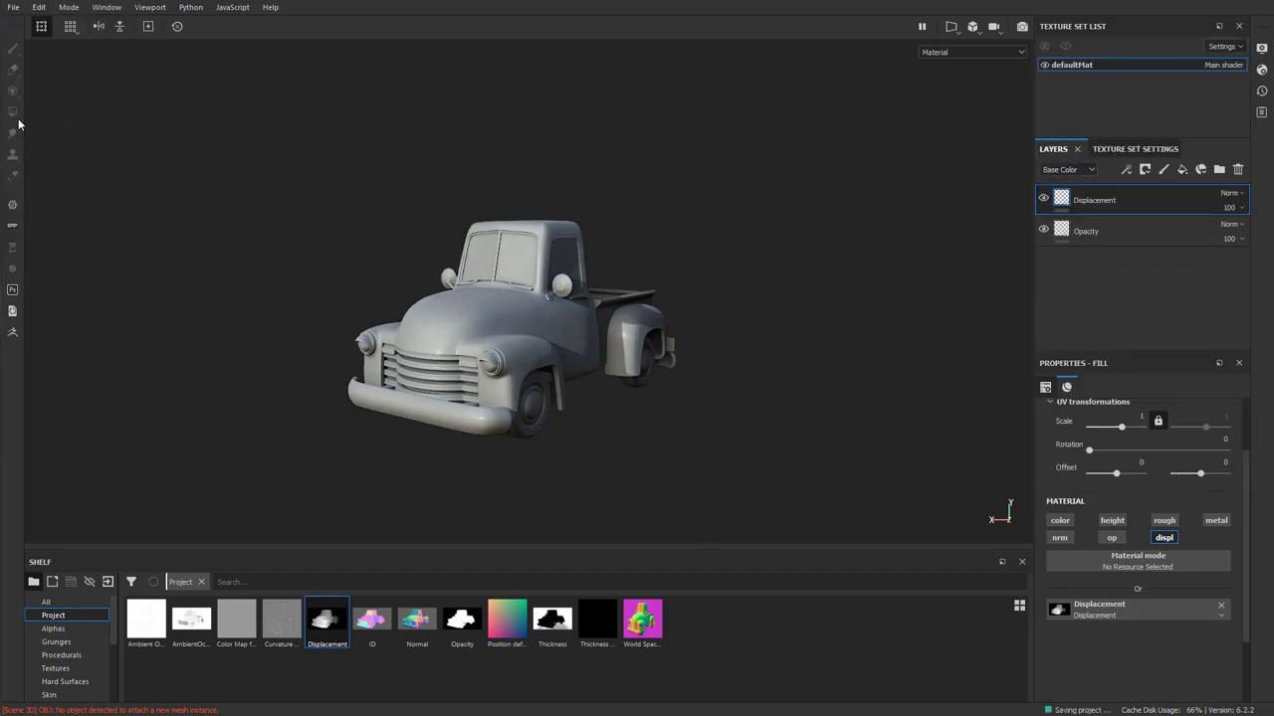